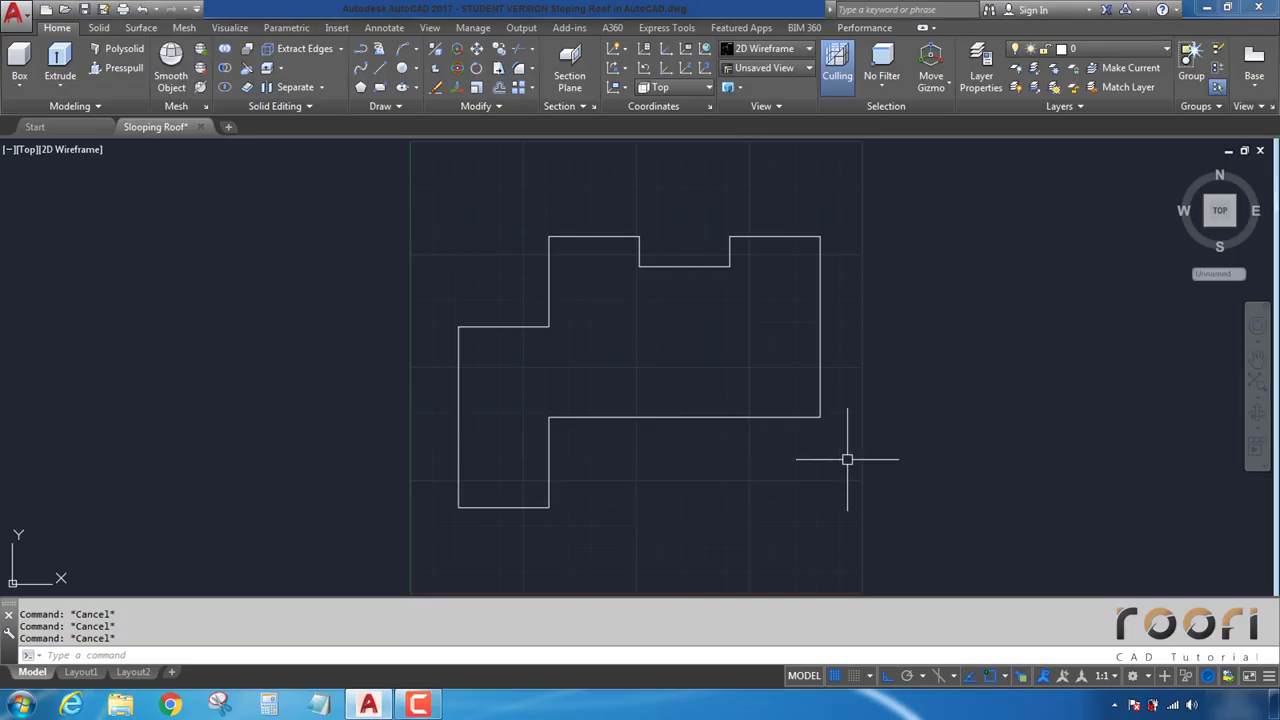
pyautogui.write('UN')
# Step: Accept the drawing units settings and nudge the outline slightly up in view
pyautogui.press('Return')
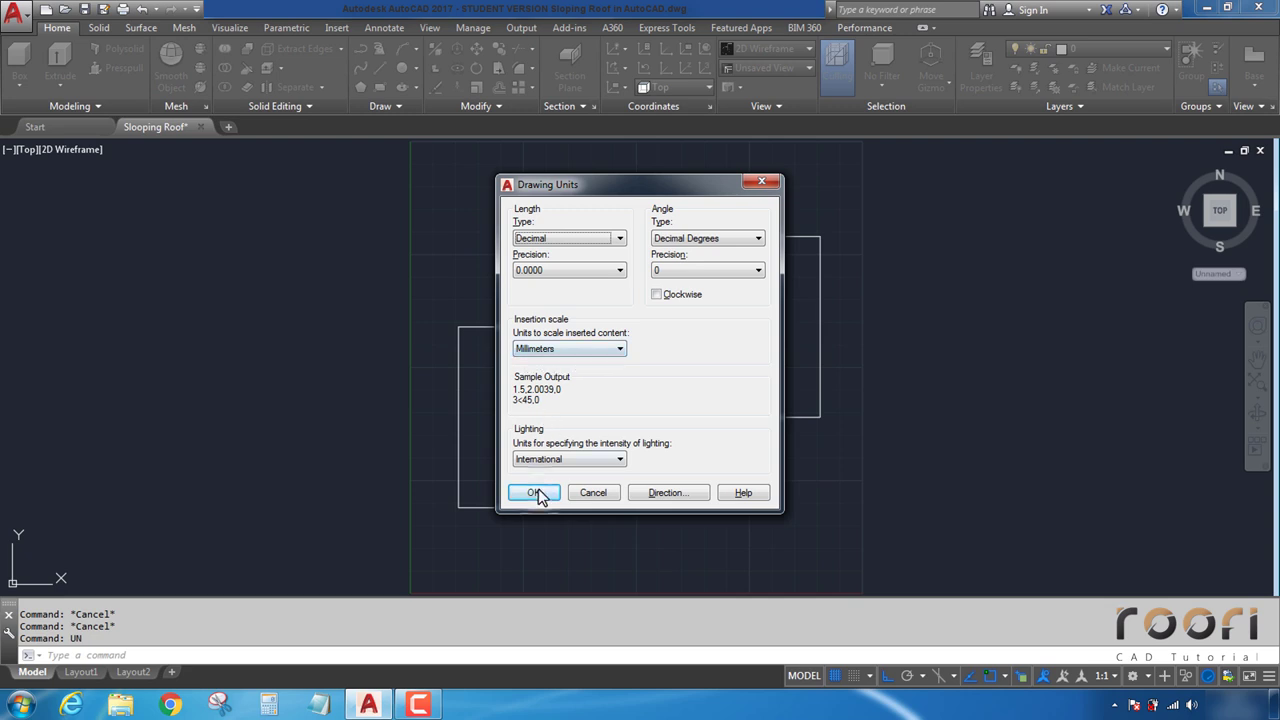
pyautogui.click(537, 492)
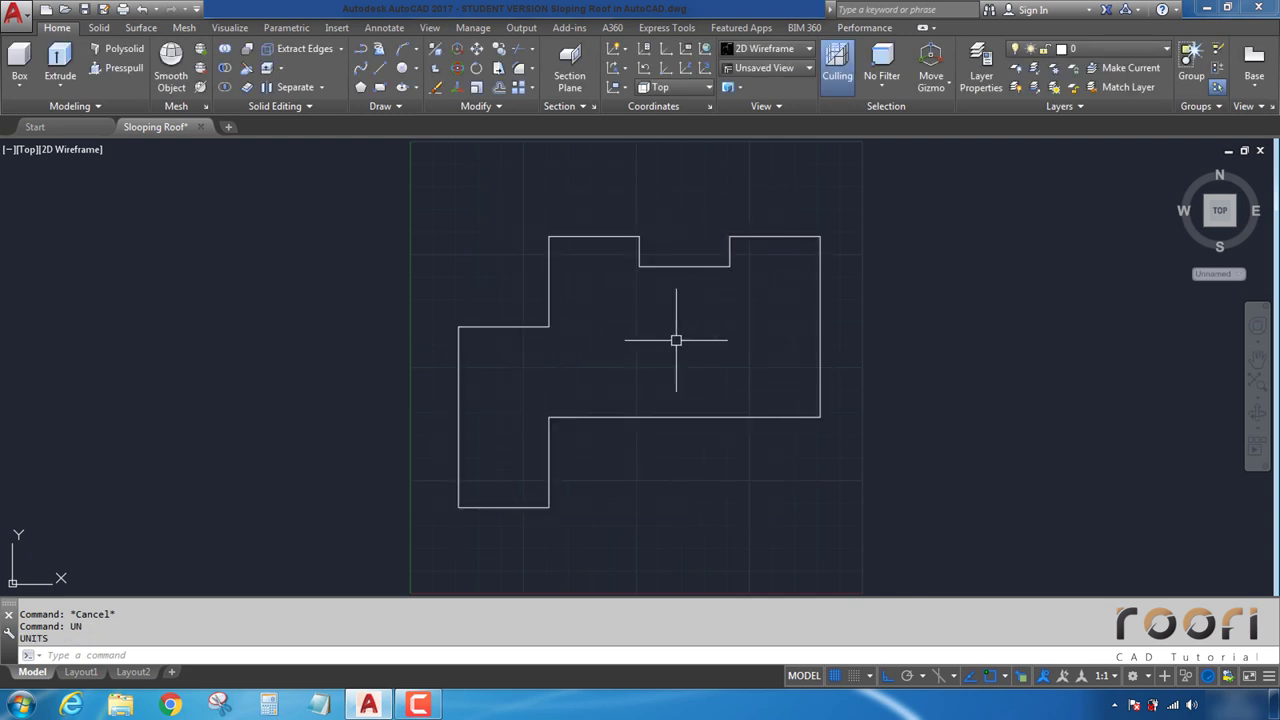
pyautogui.scroll(2, 634, 370)
pyautogui.moveTo(632, 372); pyautogui.dragTo(632, 366, button='middle')
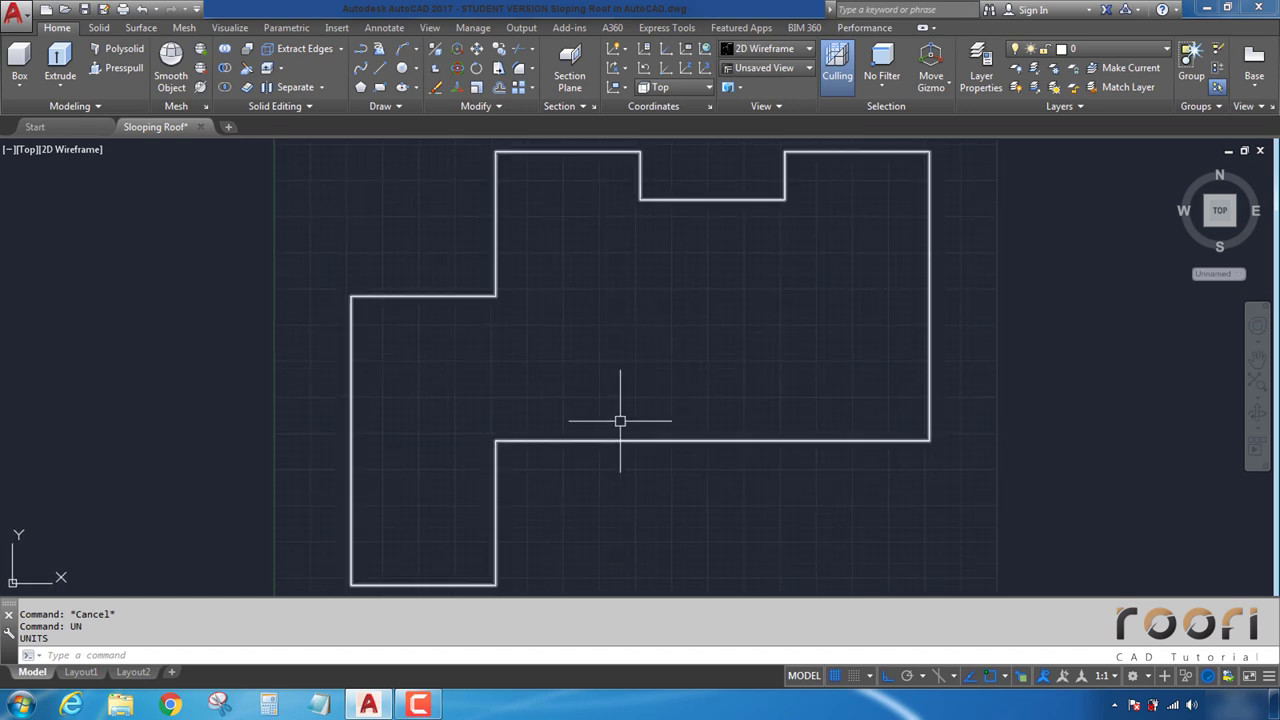
# Step: Add a linear dimension to the outline's bottom edge to read its 18000 length
pyautogui.click(384, 27)
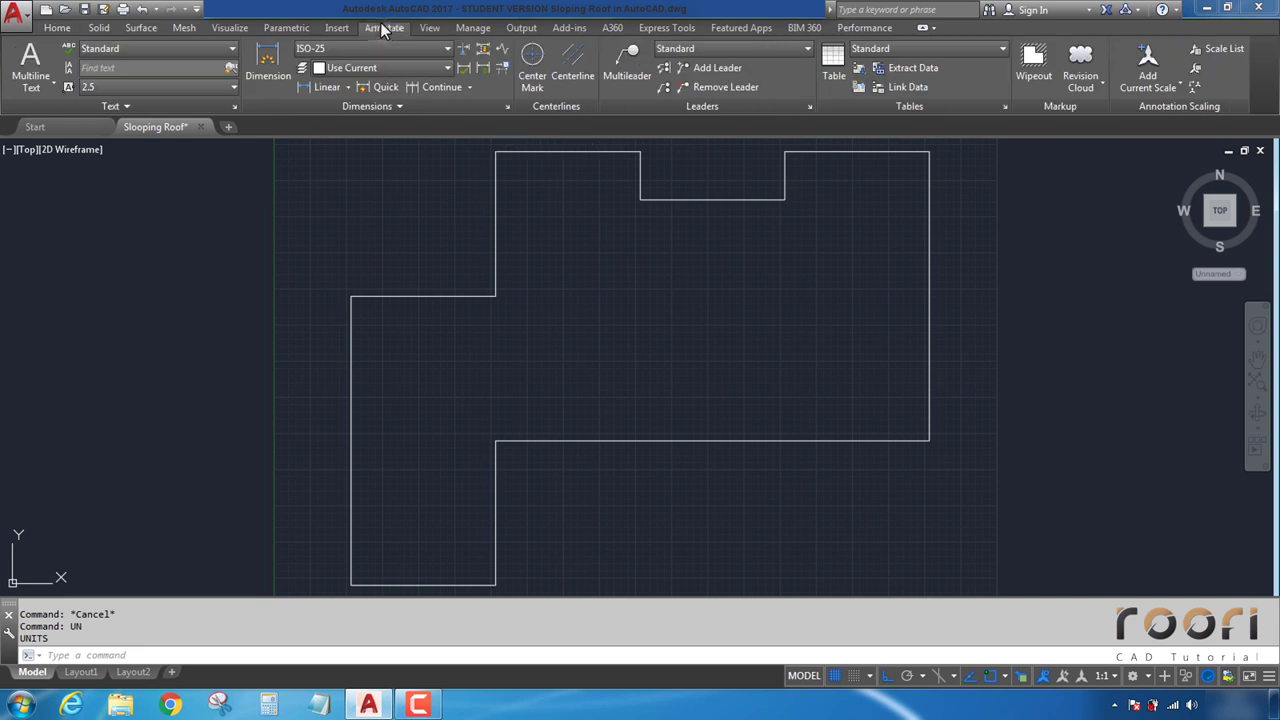
pyautogui.click(330, 86)
pyautogui.press('Return')
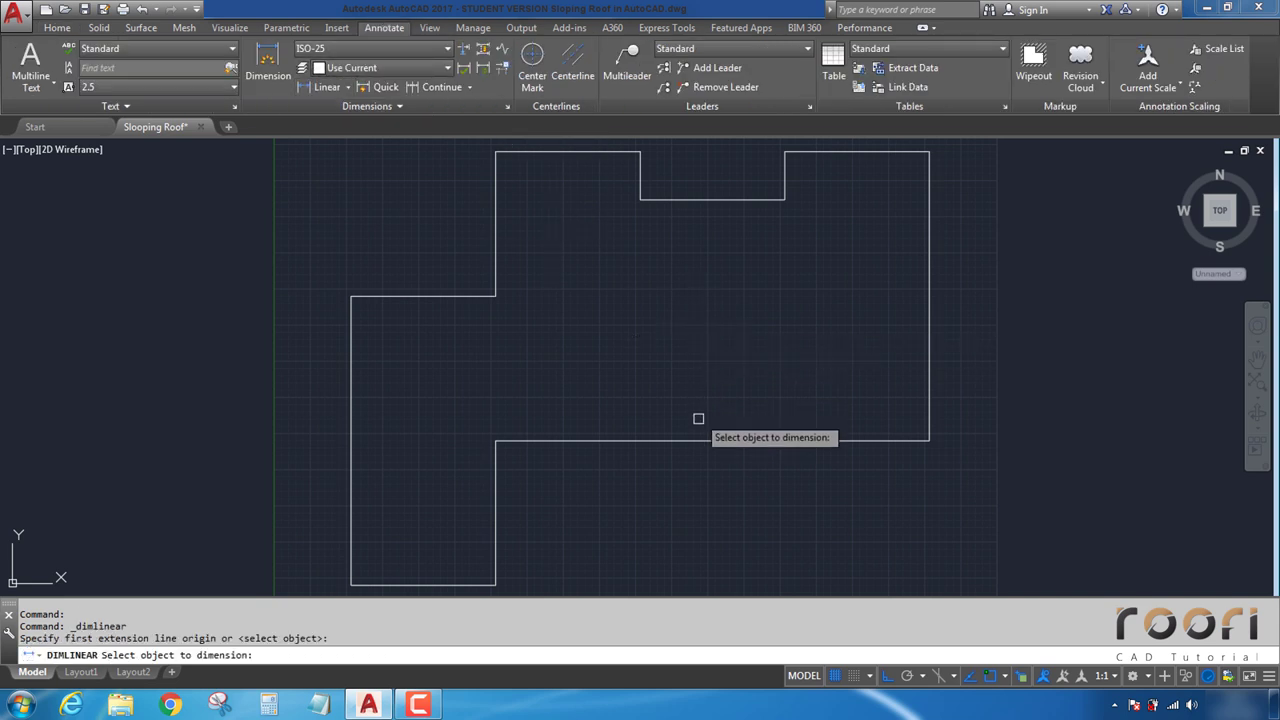
pyautogui.click(695, 440)
pyautogui.scroll(5, 700, 465)
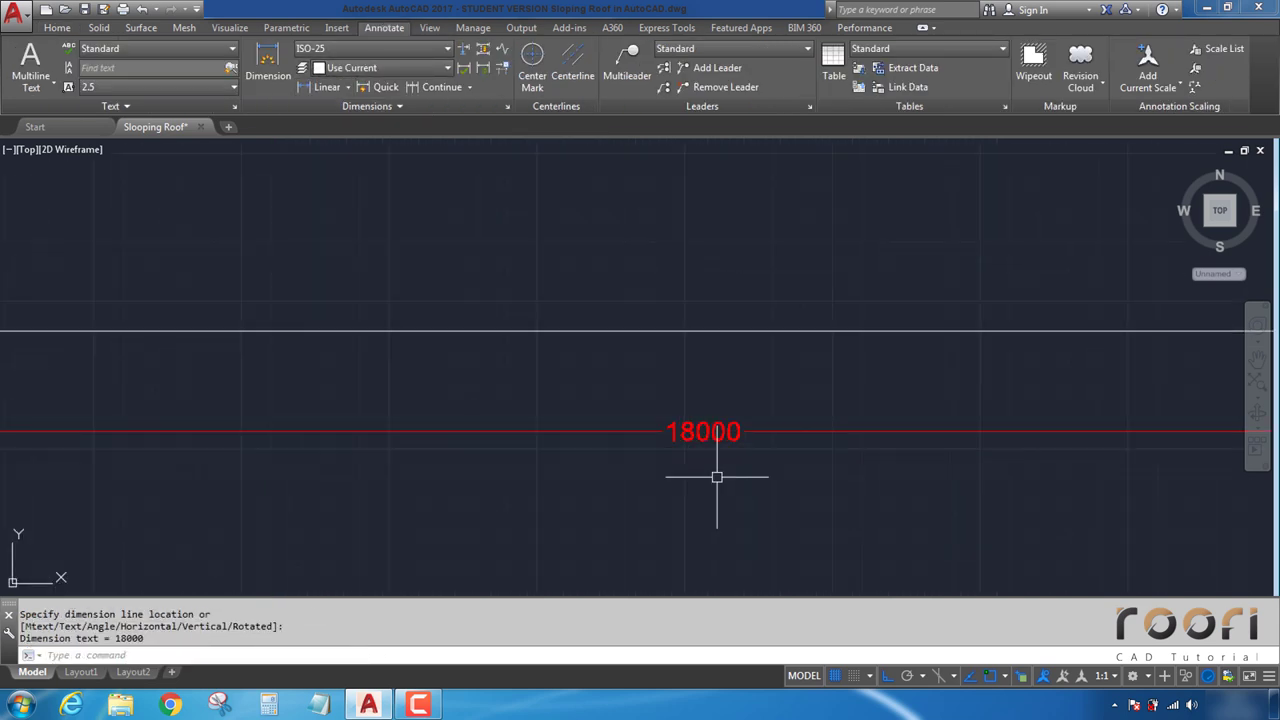
pyautogui.scroll(-5, 671, 455)
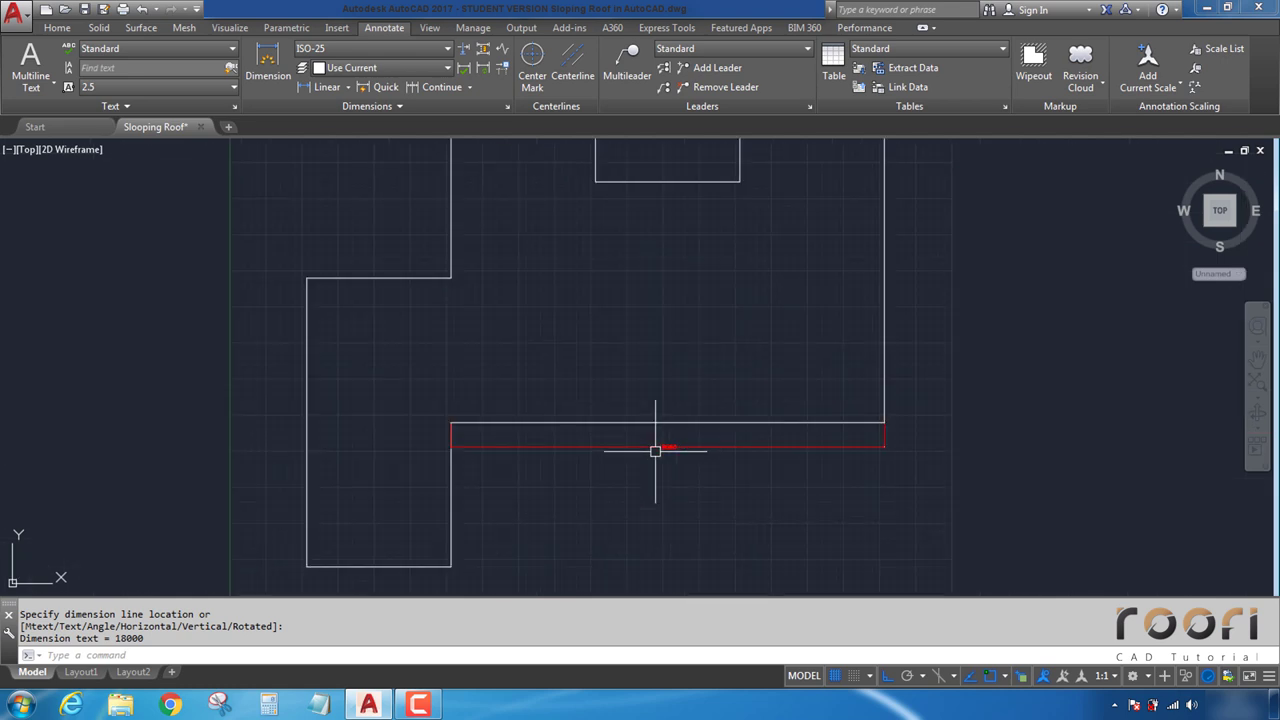
pyautogui.scroll(-2, 657, 420)
pyautogui.moveTo(660, 346); pyautogui.dragTo(649, 438, button='middle')
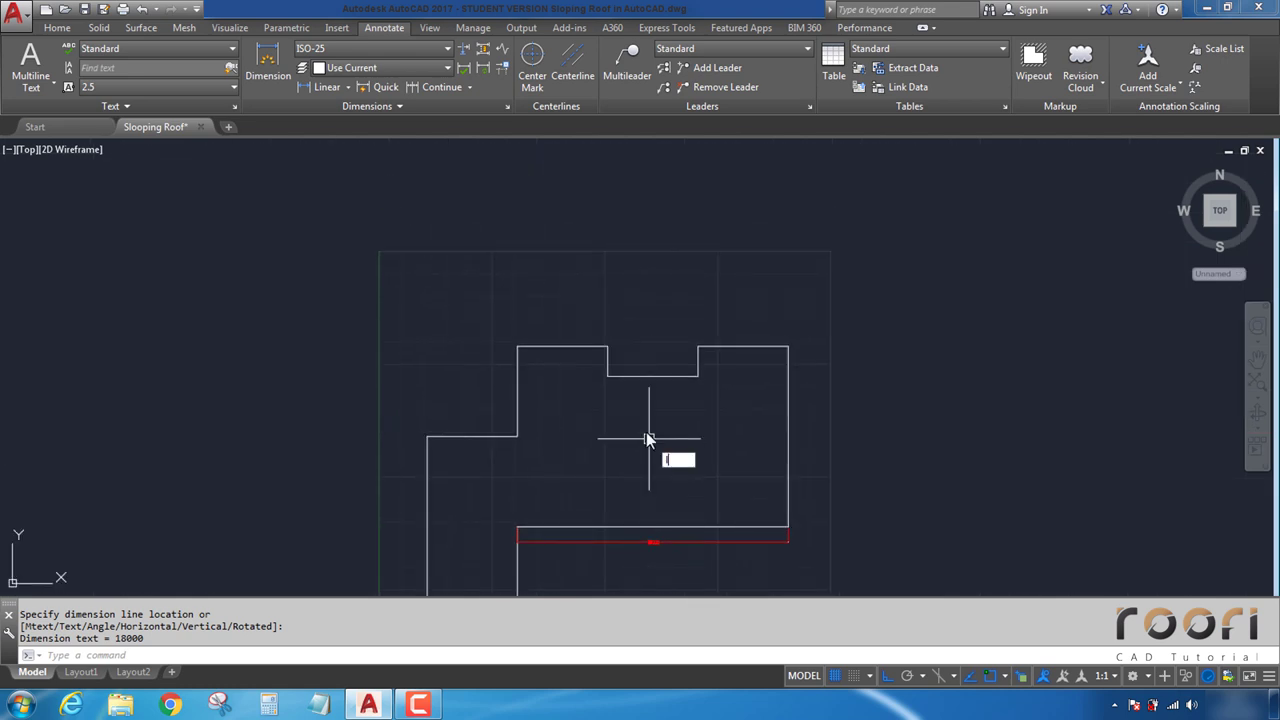
# Step: Draw an 18000-long baseline above the outline
pyautogui.write('L')
pyautogui.press('Return')
pyautogui.click(517, 221)
pyautogui.write('18000')
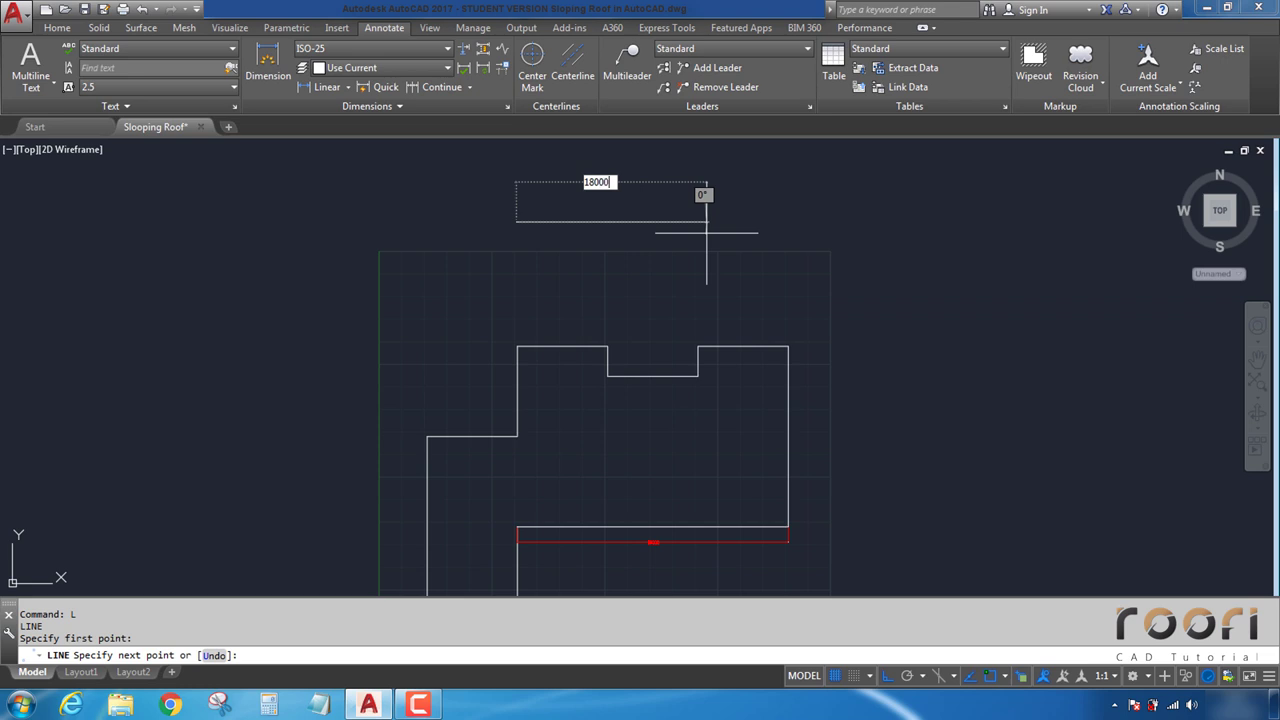
pyautogui.press('Return')
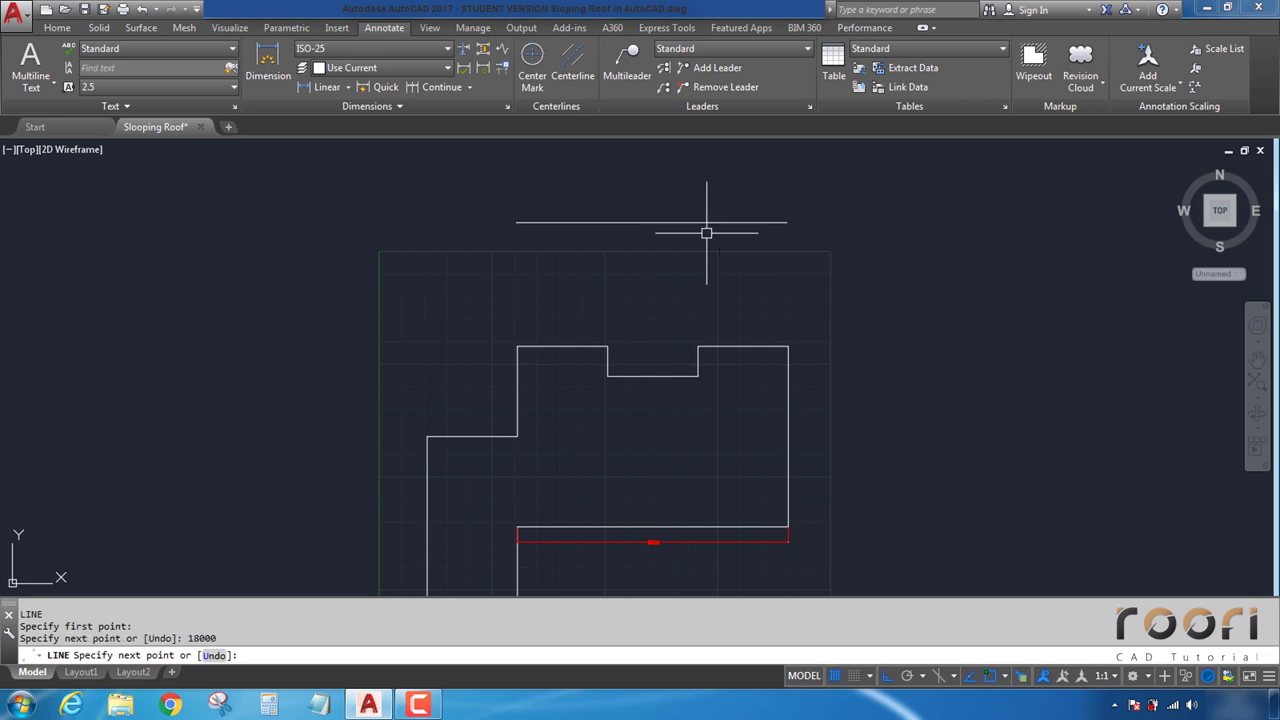
pyautogui.press('Return')
pyautogui.scroll(2, 660, 290)
pyautogui.scroll(4, 653, 324)
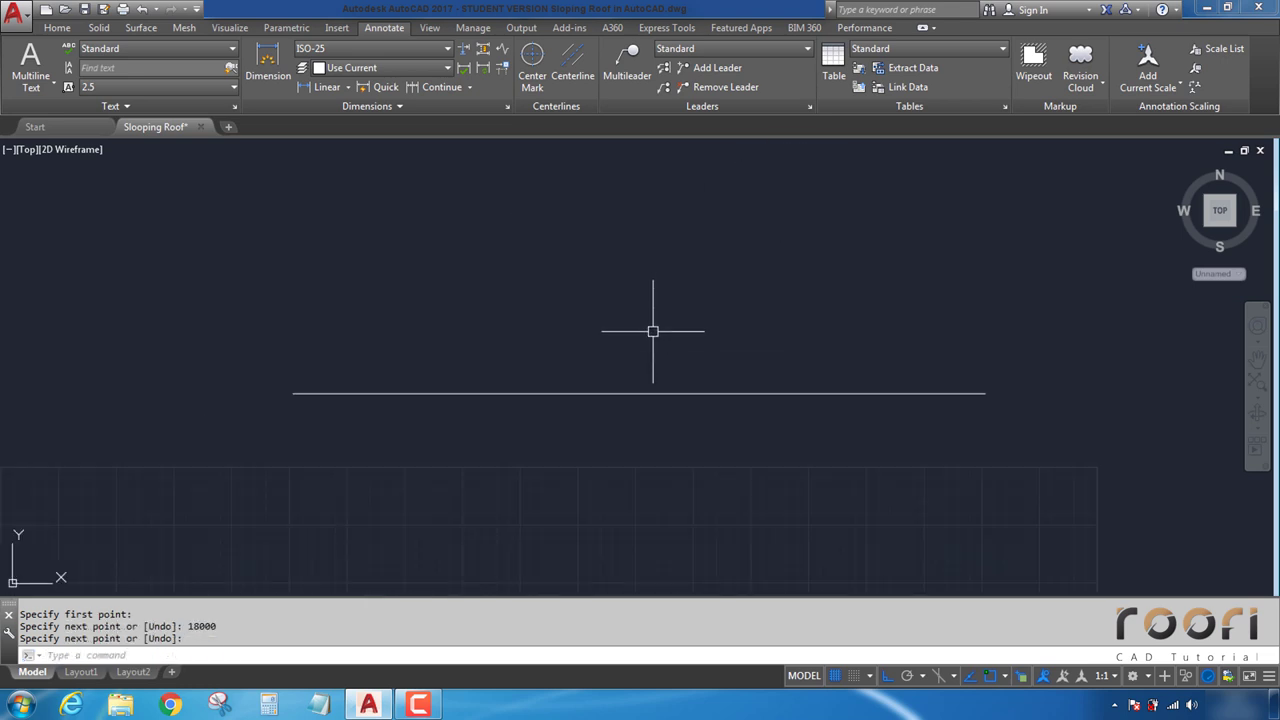
# Step: Draw a vertical line rising from the baseline's midpoint
pyautogui.press('Return')
pyautogui.click(641, 393)
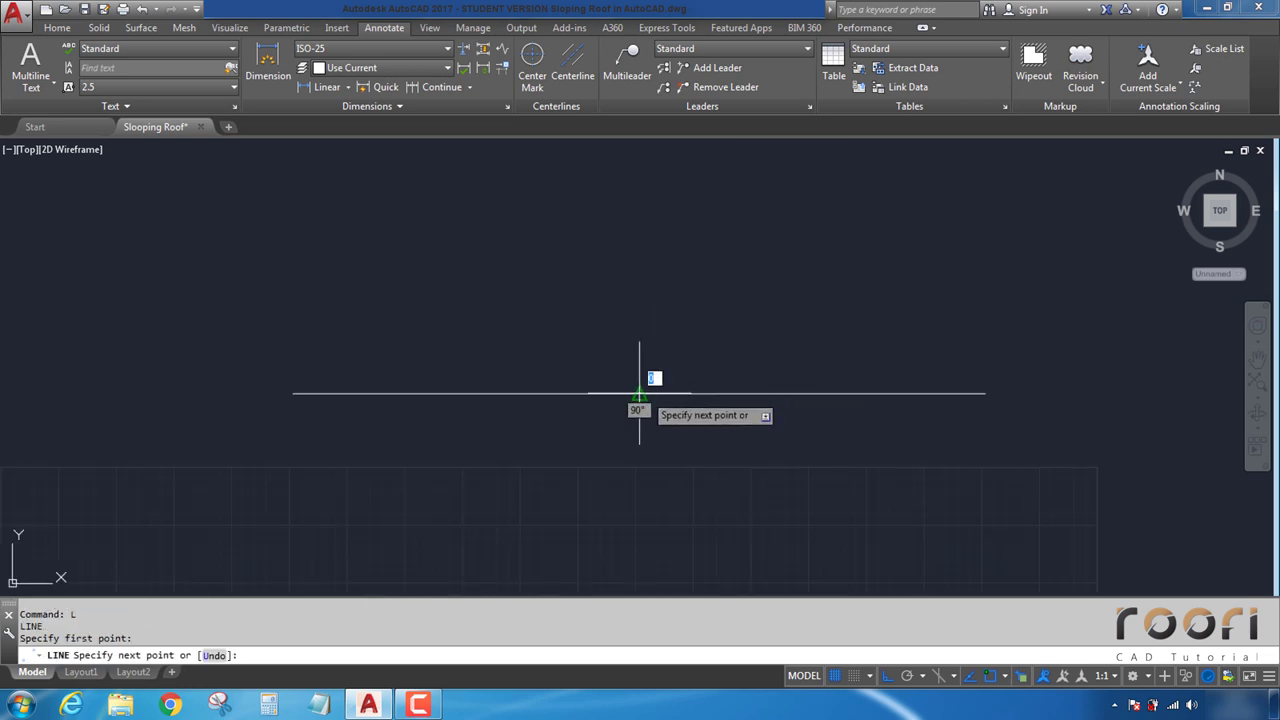
pyautogui.scroll(-2, 641, 393)
pyautogui.click(641, 210)
pyautogui.press('Return')
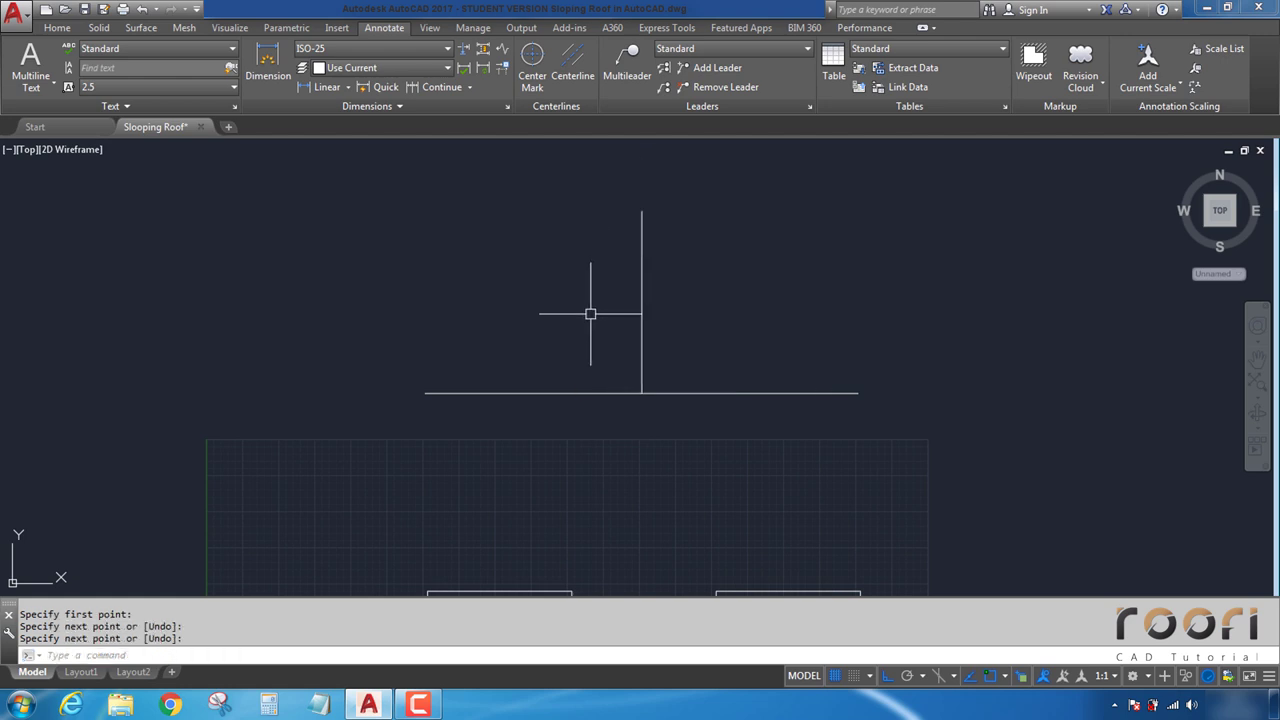
pyautogui.scroll(2, 590, 314)
# Step: Draw a line from the baseline's left end to the vertical line's foot
pyautogui.write('l')
pyautogui.press('Return')
pyautogui.click(325, 440)
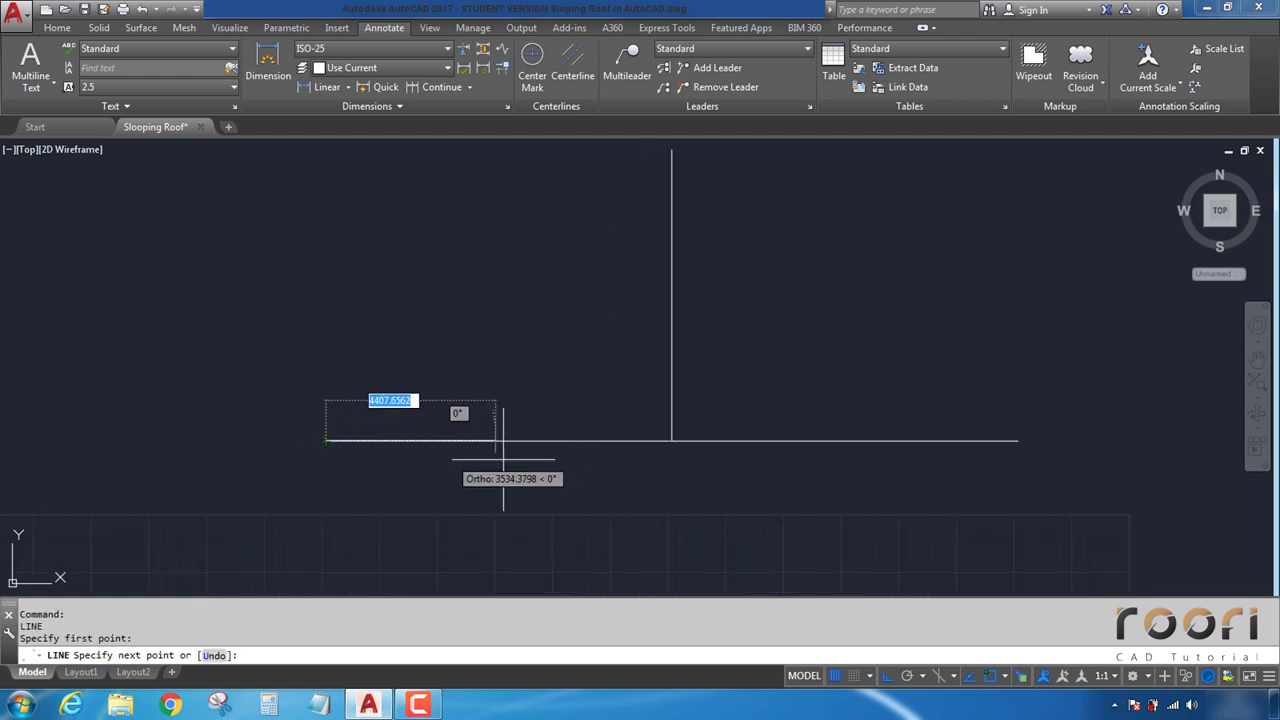
pyautogui.click(671, 440)
pyautogui.press('Return')
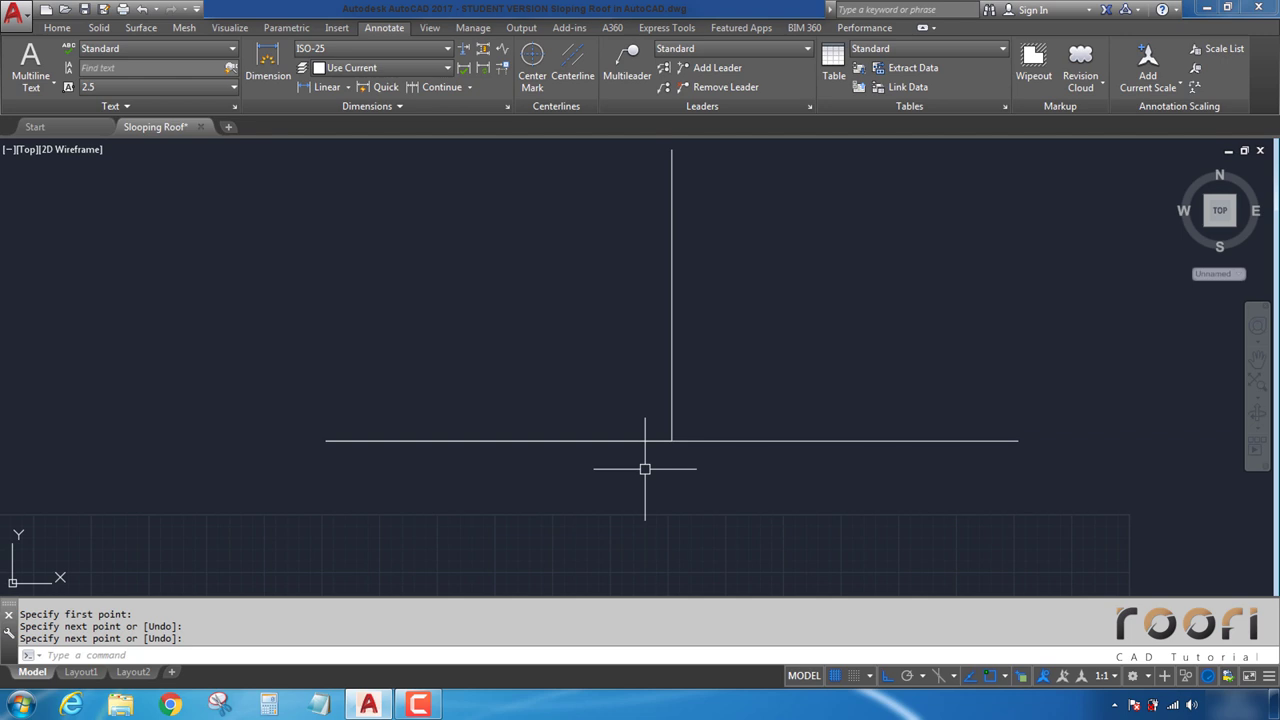
pyautogui.write('ro')
# Step: Rotate that left segment 30° about the baseline's left end
pyautogui.press('Return')
pyautogui.click(624, 441)
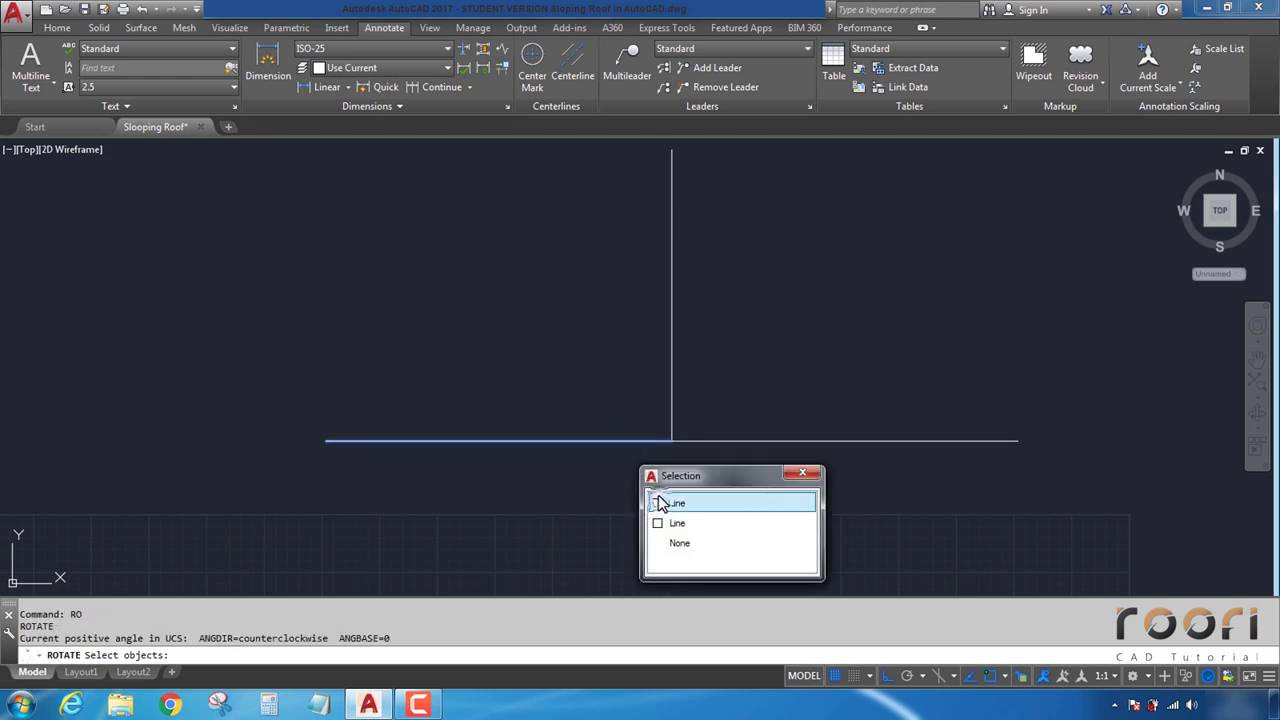
pyautogui.click(660, 503)
pyautogui.press('Return')
pyautogui.click(325, 440)
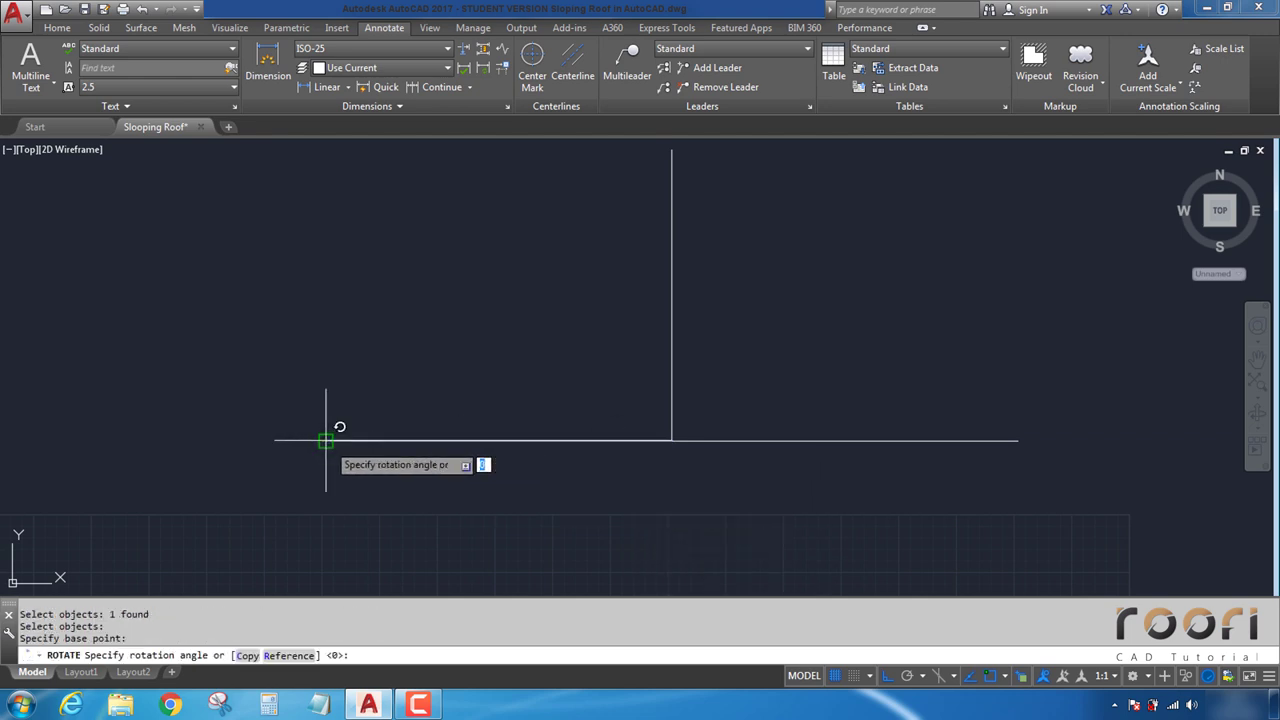
pyautogui.write('3')
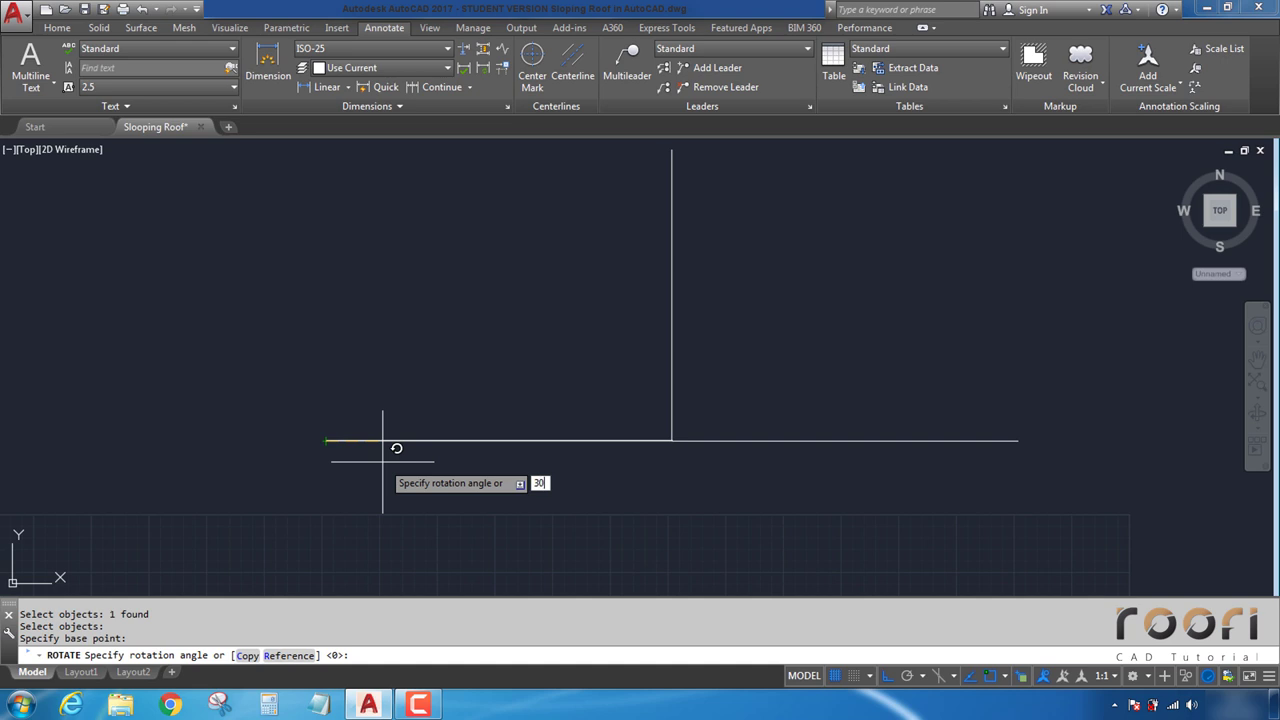
pyautogui.press('Return')
pyautogui.write('ex')
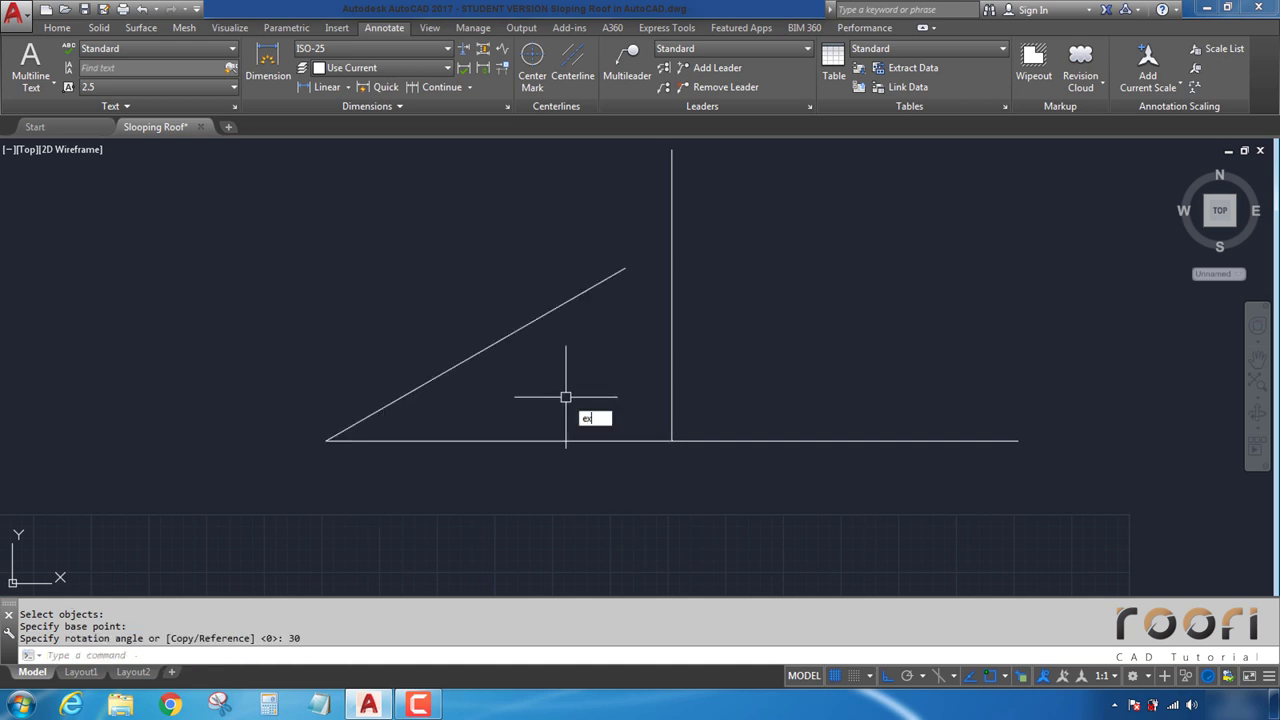
# Step: Extend the sloped line to the vertical and trim the vertical above it
pyautogui.press('Return')
pyautogui.press('Return')
pyautogui.click(586, 290)
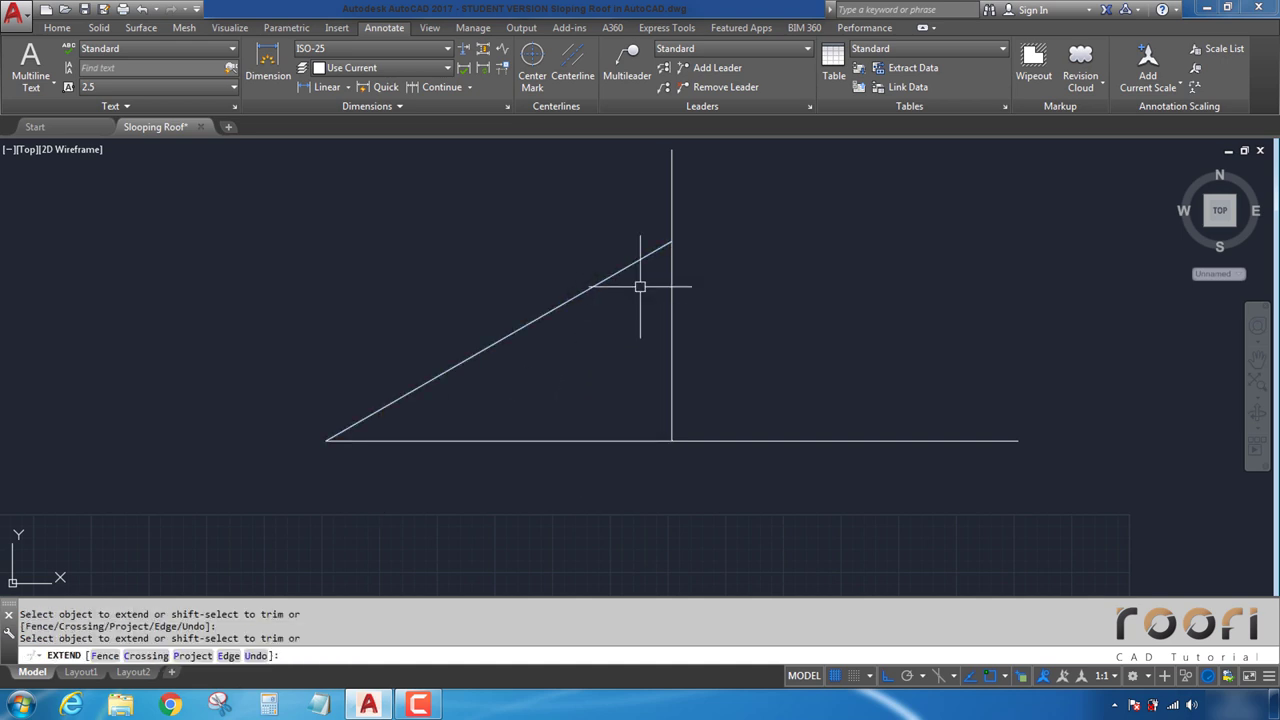
pyautogui.press('Return')
pyautogui.press('Return')
pyautogui.press('Return')
pyautogui.click(686, 186)
pyautogui.click(648, 186)
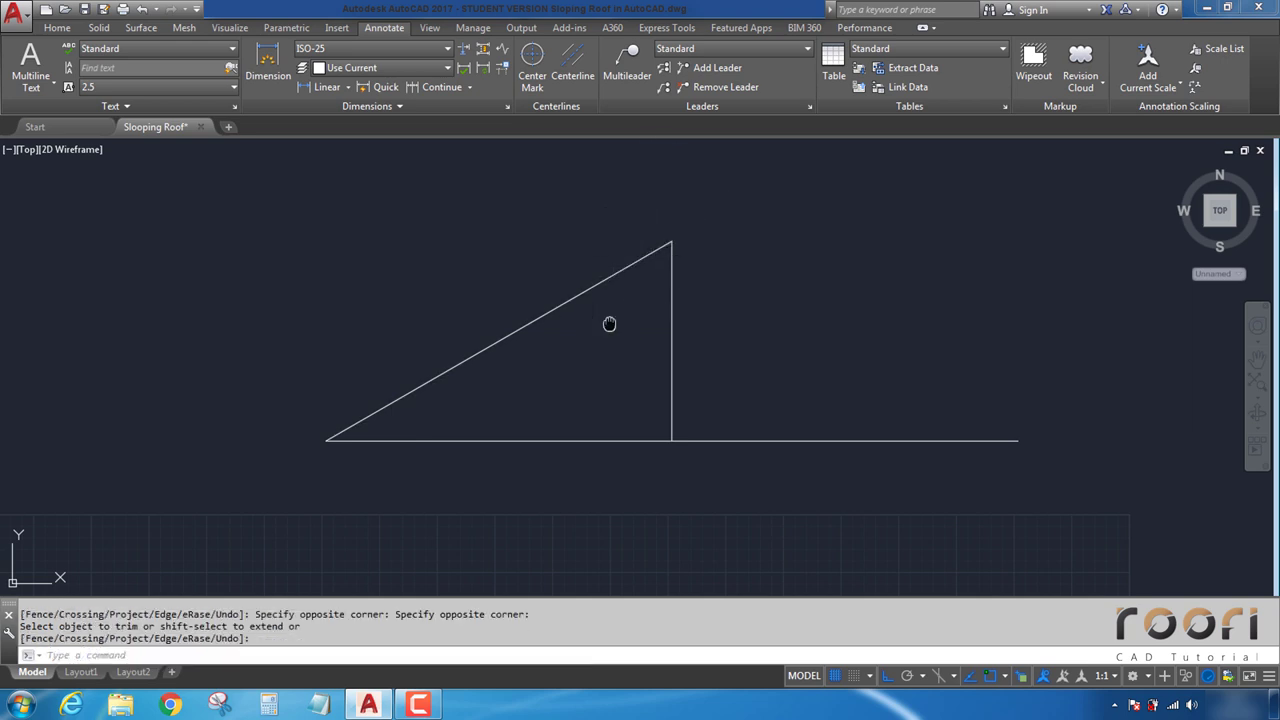
pyautogui.moveTo(609, 321); pyautogui.dragTo(595, 337, button='middle')
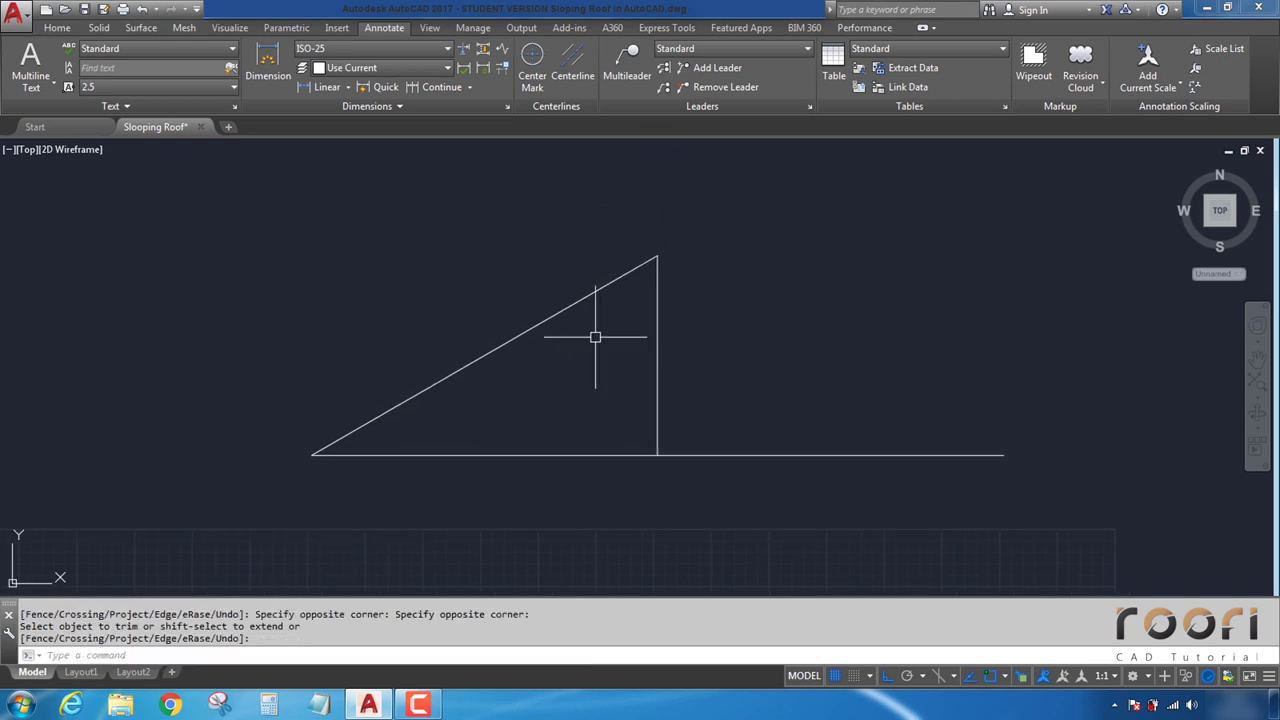
# Step: Dimension the vertical line's height as 5196.15
pyautogui.click(307, 88)
pyautogui.press('Return')
pyautogui.click(657, 356)
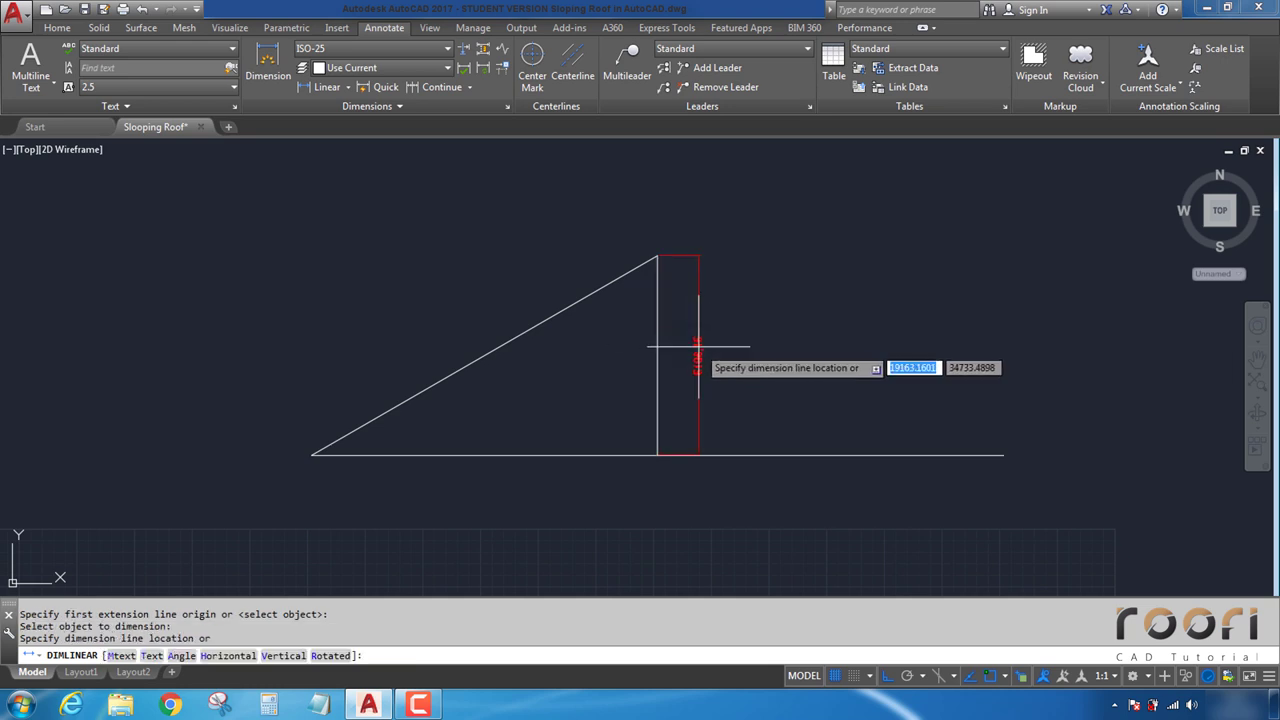
pyautogui.click(698, 350)
pyautogui.scroll(5, 706, 356)
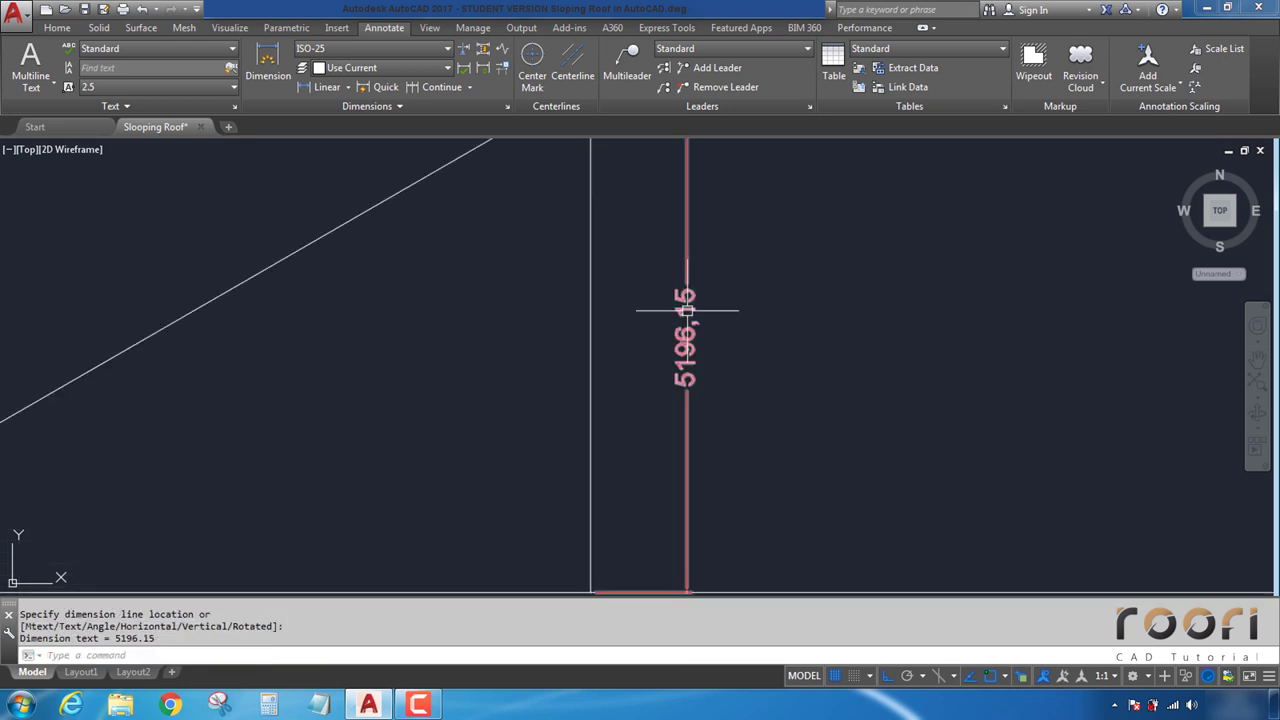
pyautogui.scroll(-5, 706, 337)
pyautogui.moveTo(551, 357); pyautogui.dragTo(549, 374, button='middle')
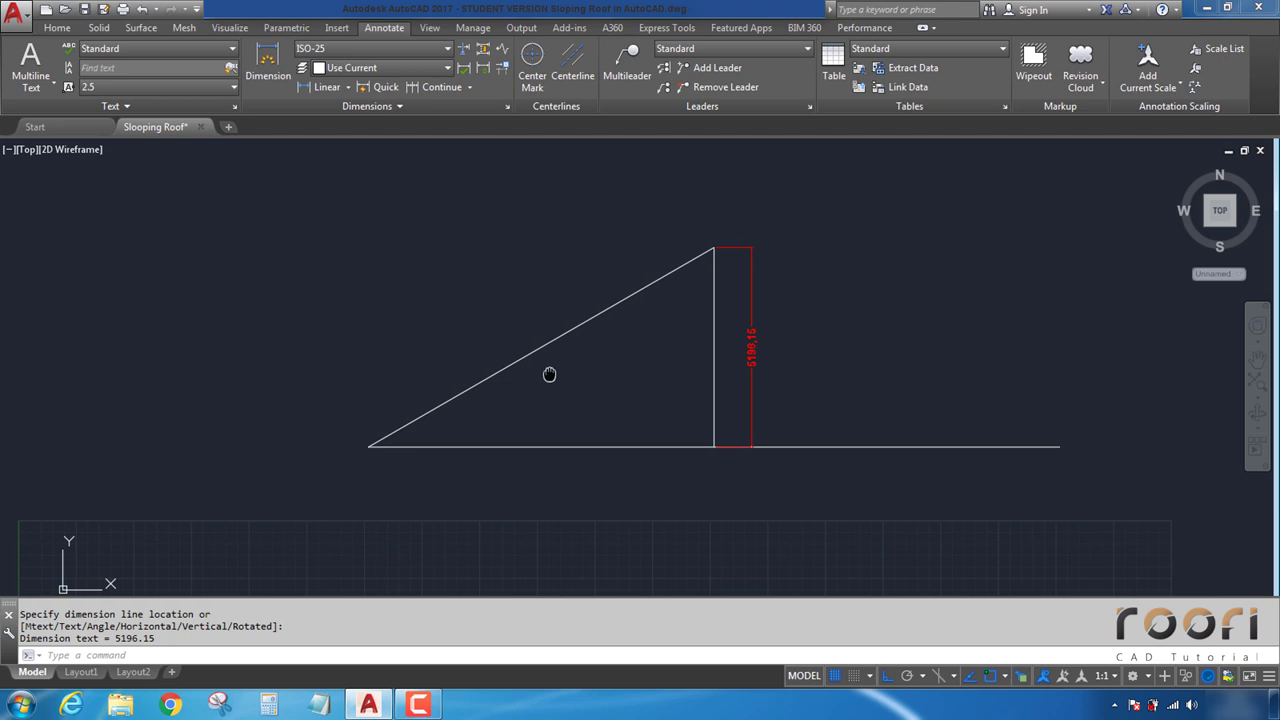
# Step: Draw a vertical reference line up from the triangle's left corner
pyautogui.write('l')
pyautogui.press('Return')
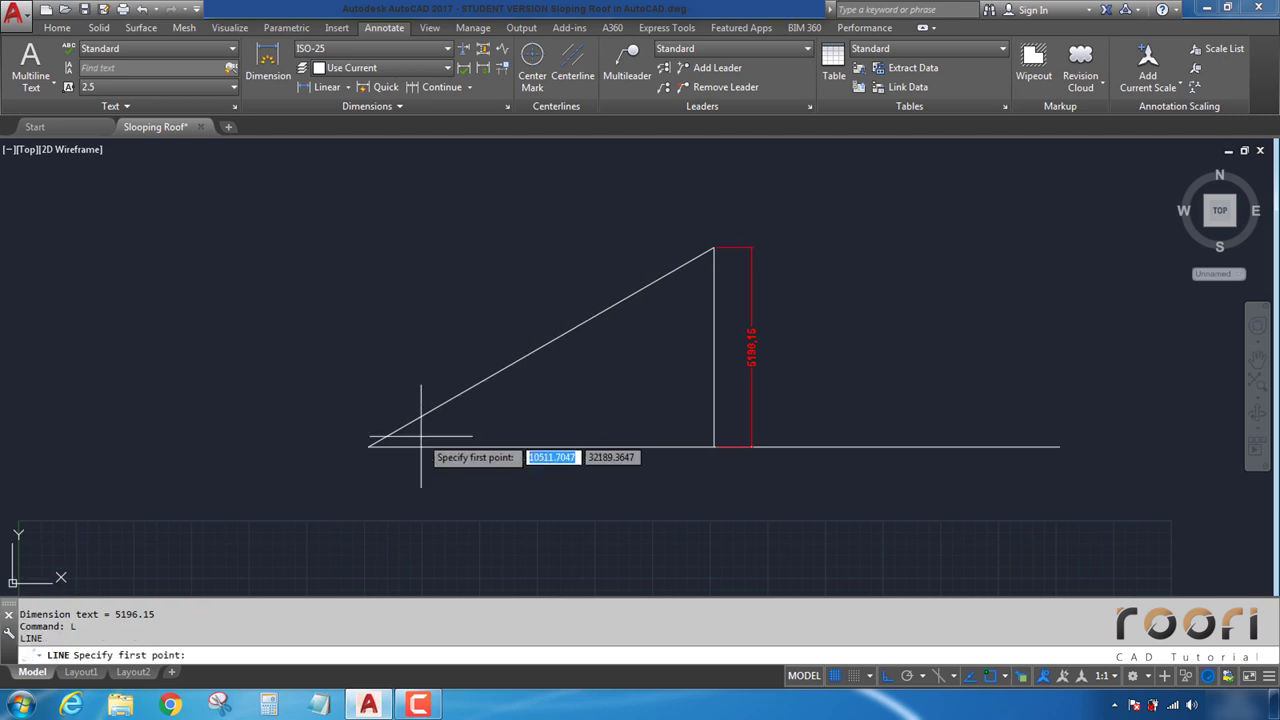
pyautogui.click(369, 446)
pyautogui.click(373, 326)
pyautogui.press('Return')
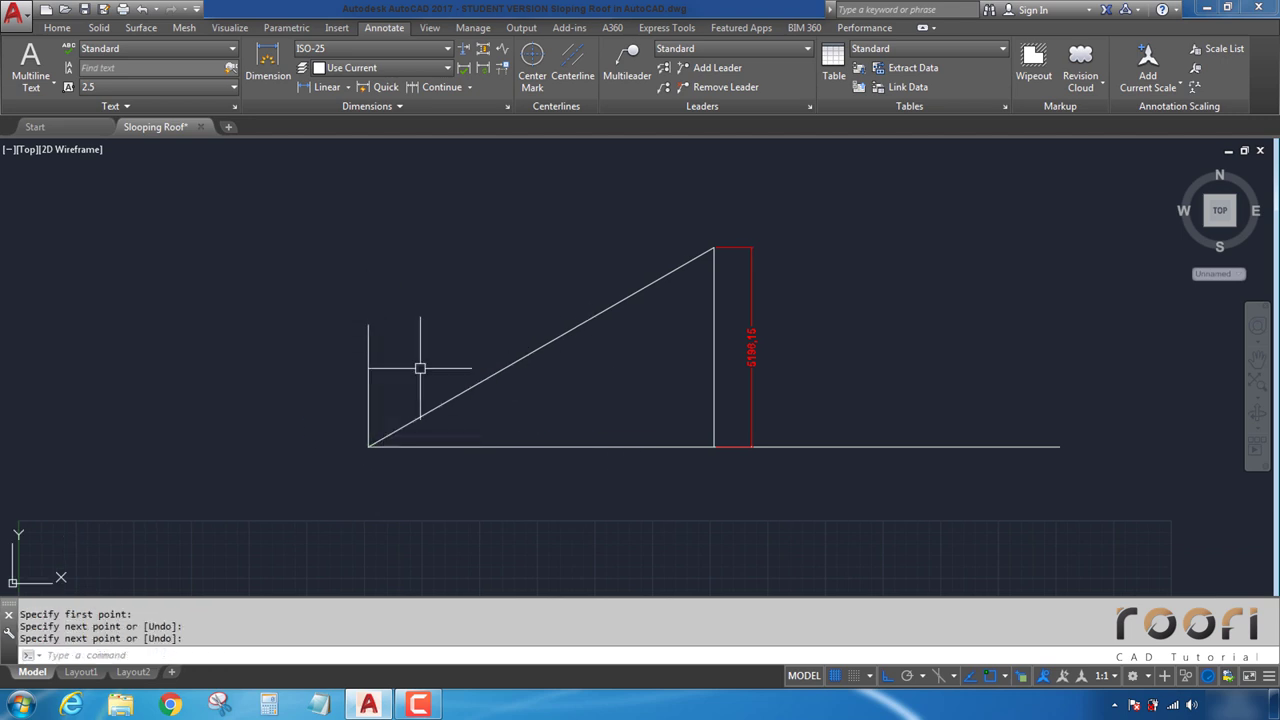
# Step: Add a 30° angular dimension between the baseline and the sloped line
pyautogui.click(348, 88)
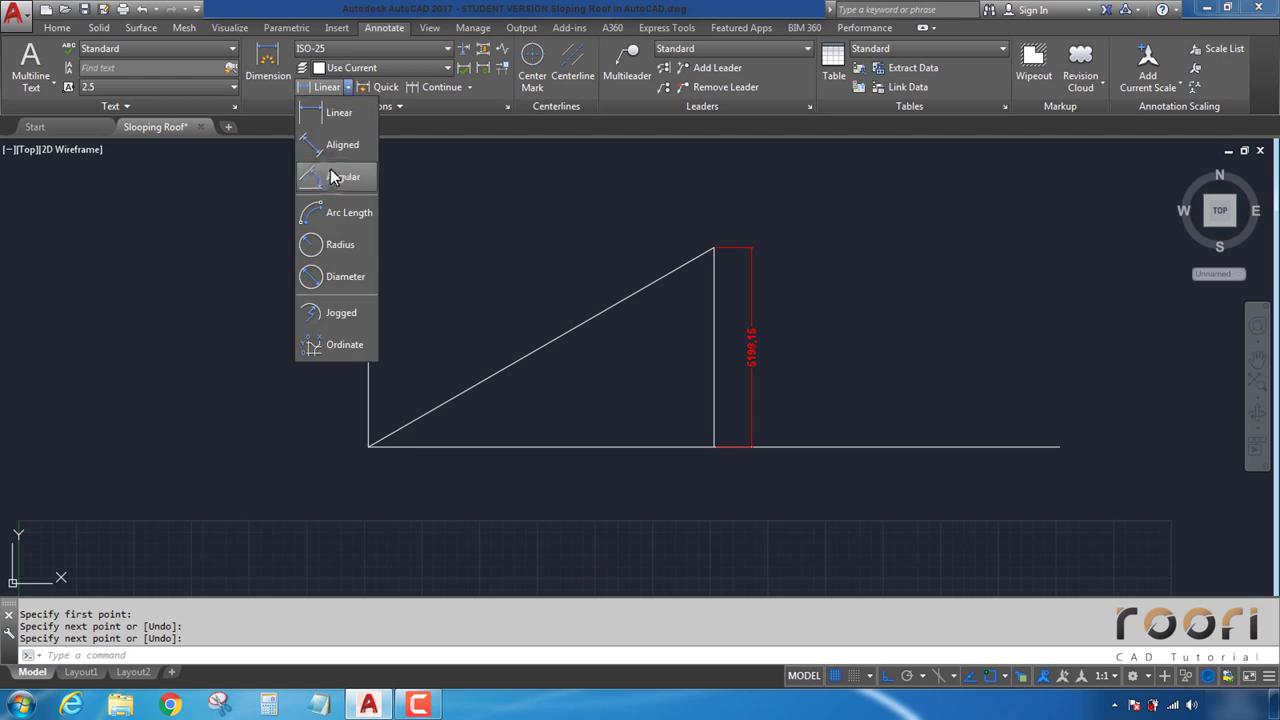
pyautogui.click(343, 176)
pyautogui.click(420, 447)
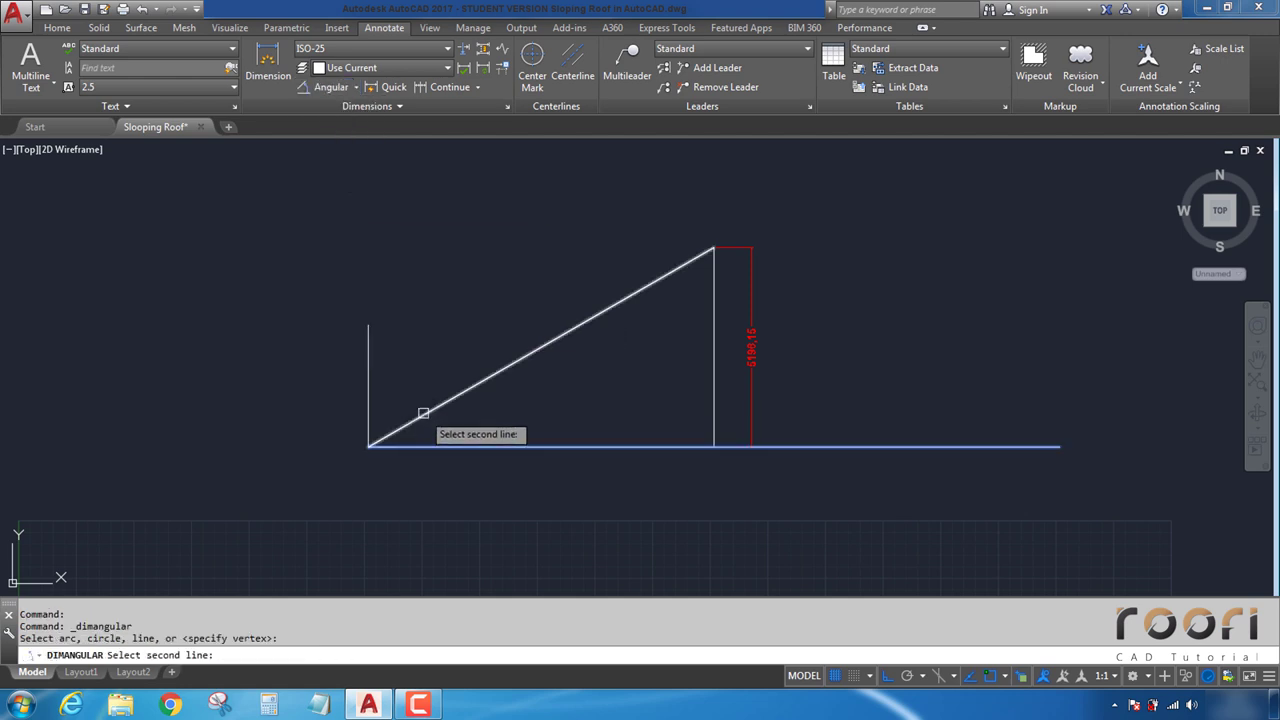
pyautogui.click(423, 414)
pyautogui.click(468, 424)
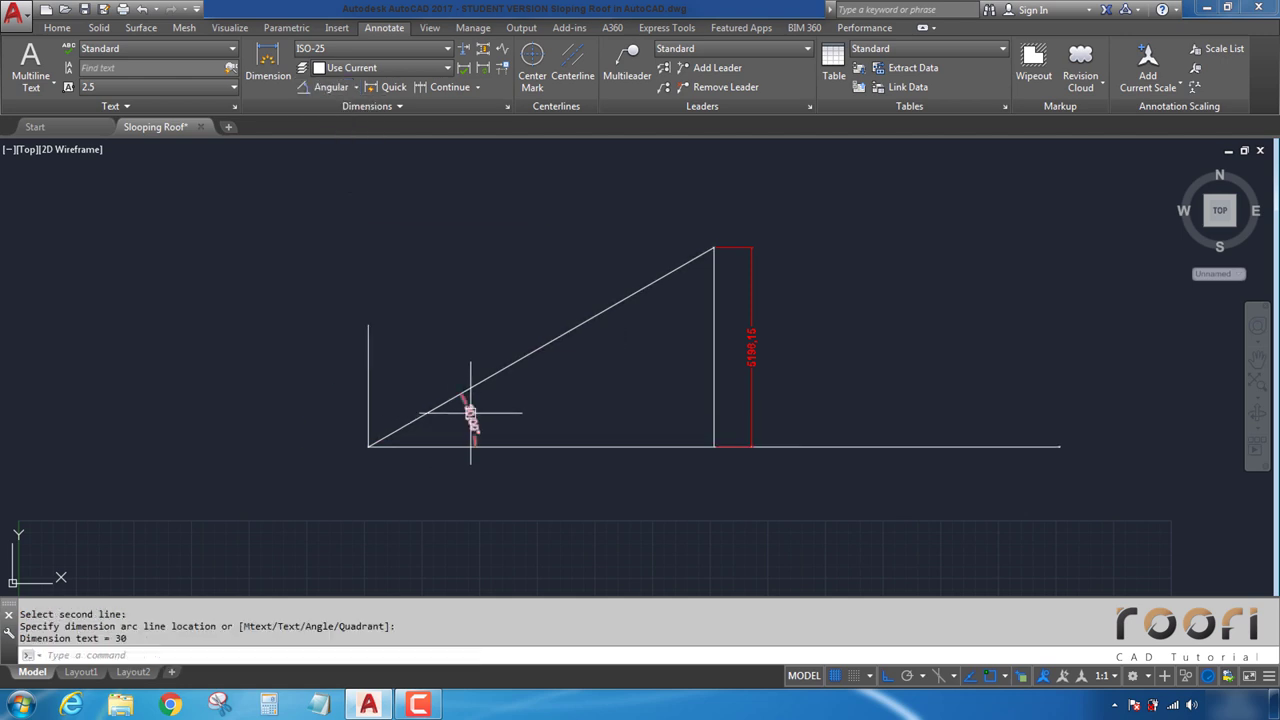
# Step: Add a 60° angular dimension between the sloped line and the reference vertical
pyautogui.press('Return')
pyautogui.click(446, 403)
pyautogui.click(369, 372)
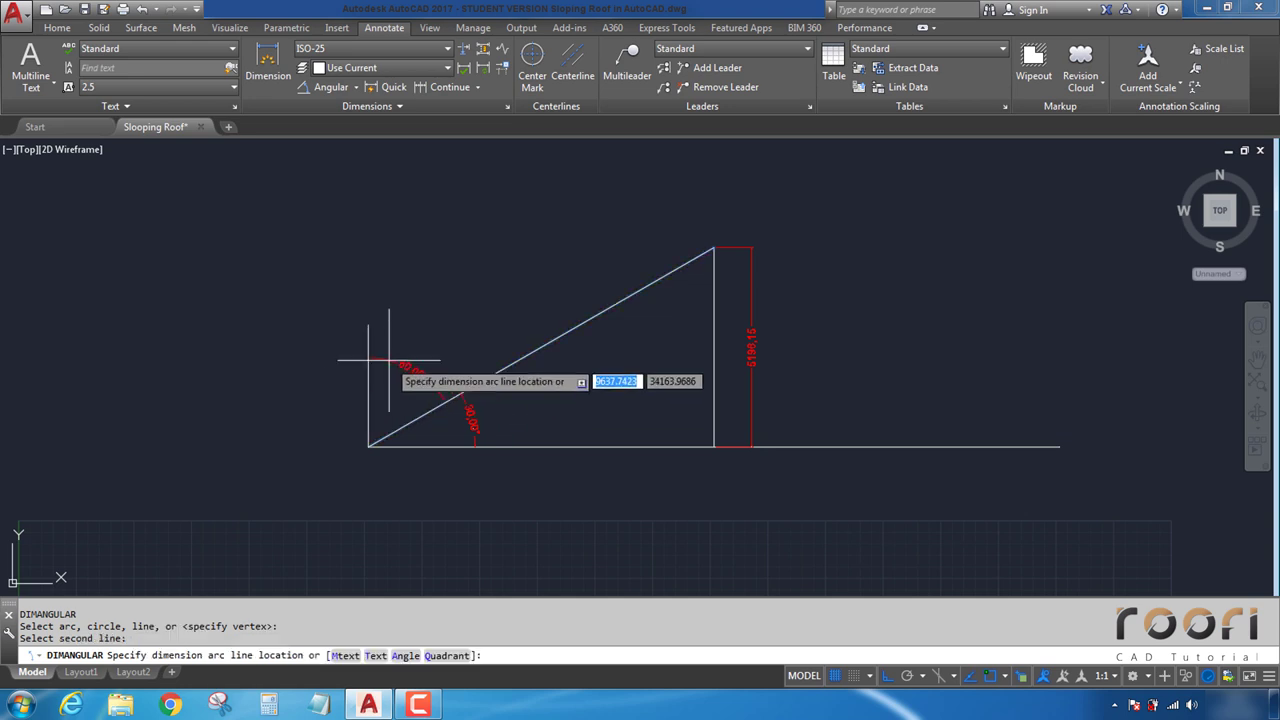
pyautogui.click(422, 358)
pyautogui.scroll(2, 409, 389)
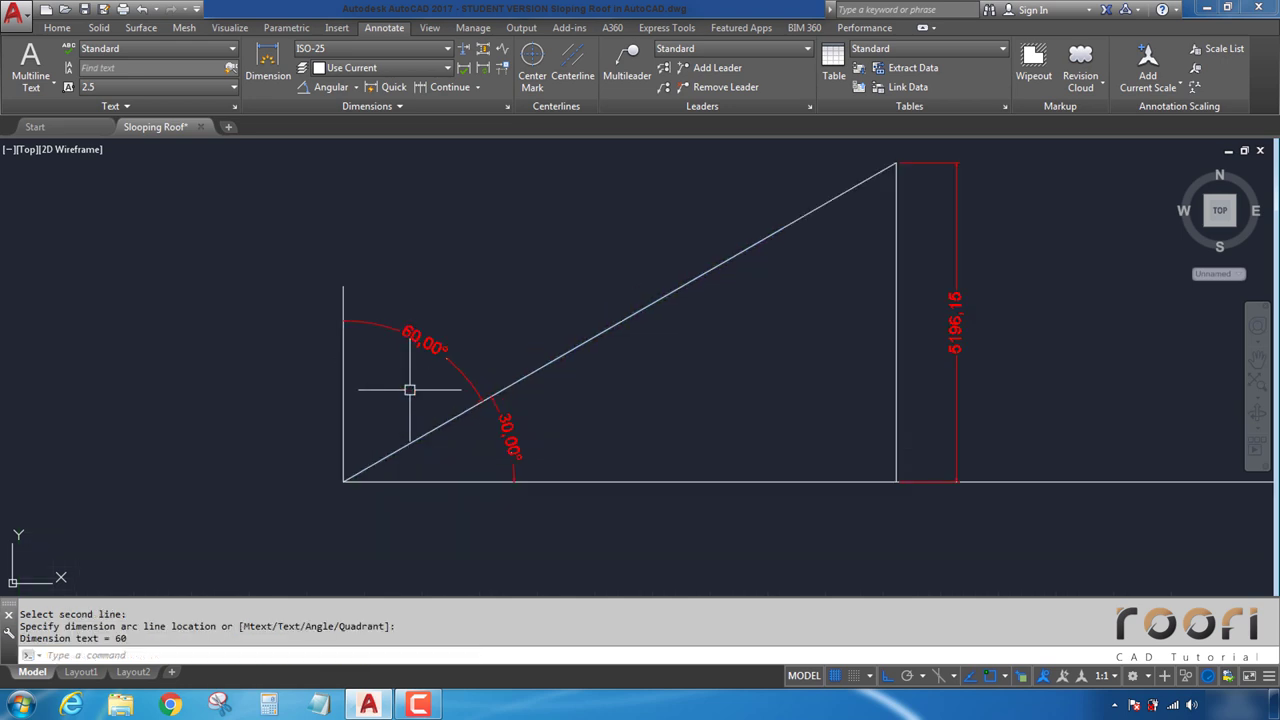
pyautogui.scroll(2, 414, 394)
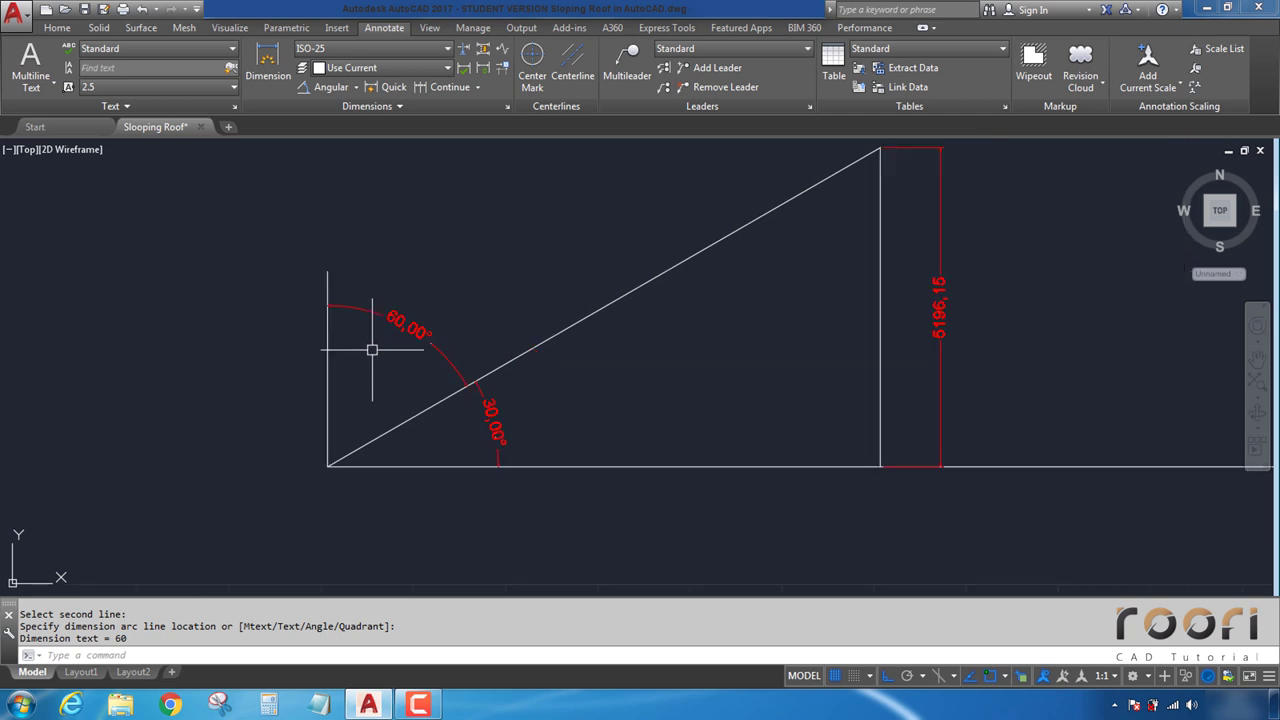
pyautogui.scroll(-3, 373, 347)
pyautogui.scroll(2, 750, 328)
pyautogui.scroll(2, 751, 332)
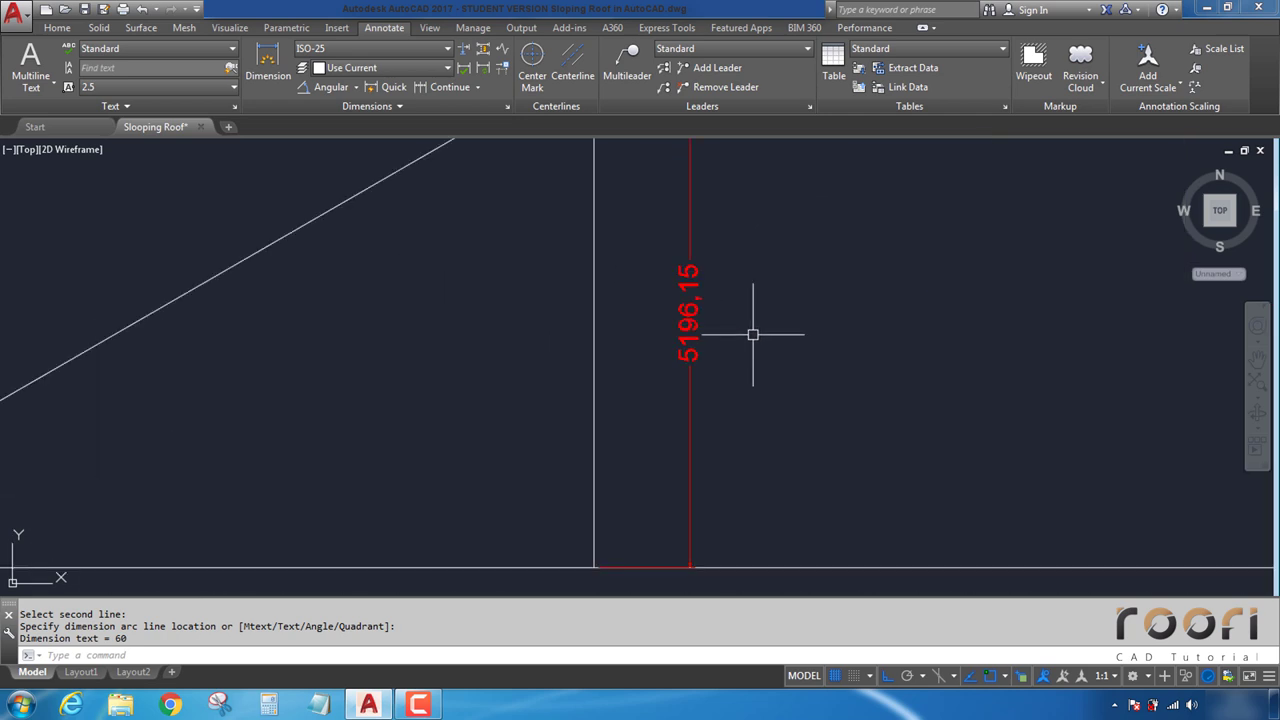
pyautogui.moveTo(680, 346); pyautogui.dragTo(677, 346, button='middle')
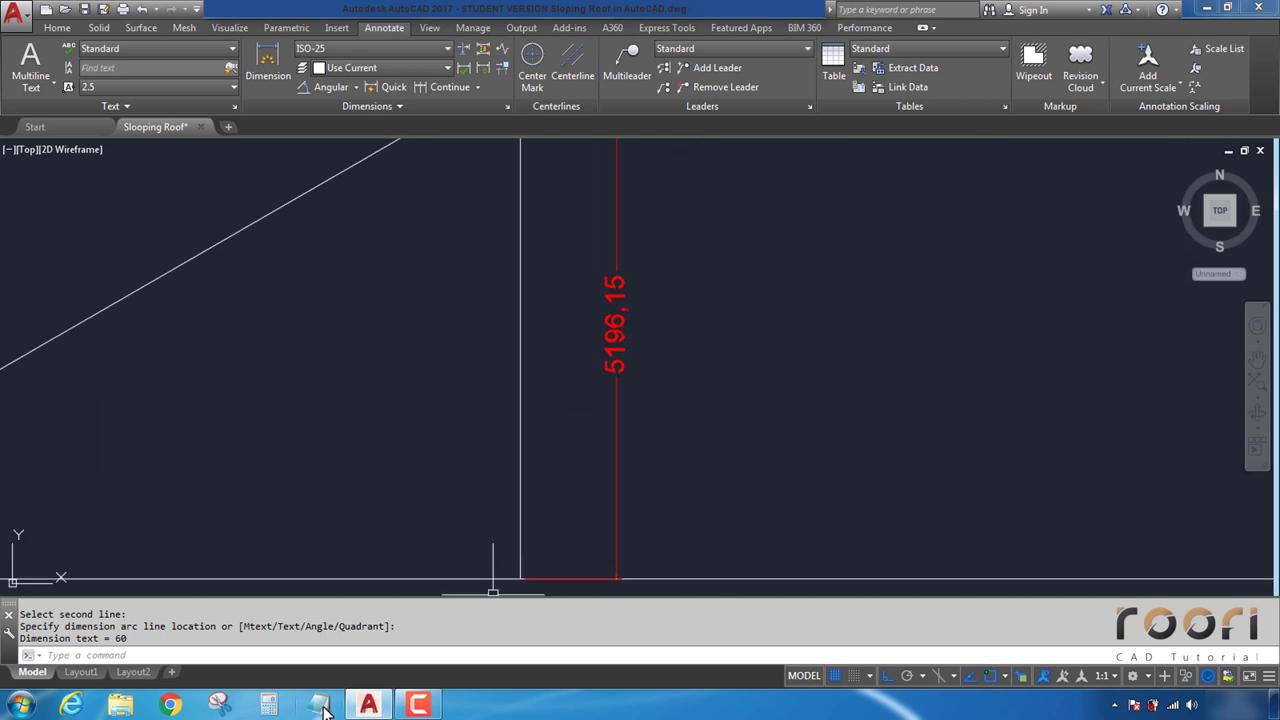
# Step: In Calculator, subtract 196.15 from 5196.15 to get 5000, then close it
pyautogui.click(268, 705)
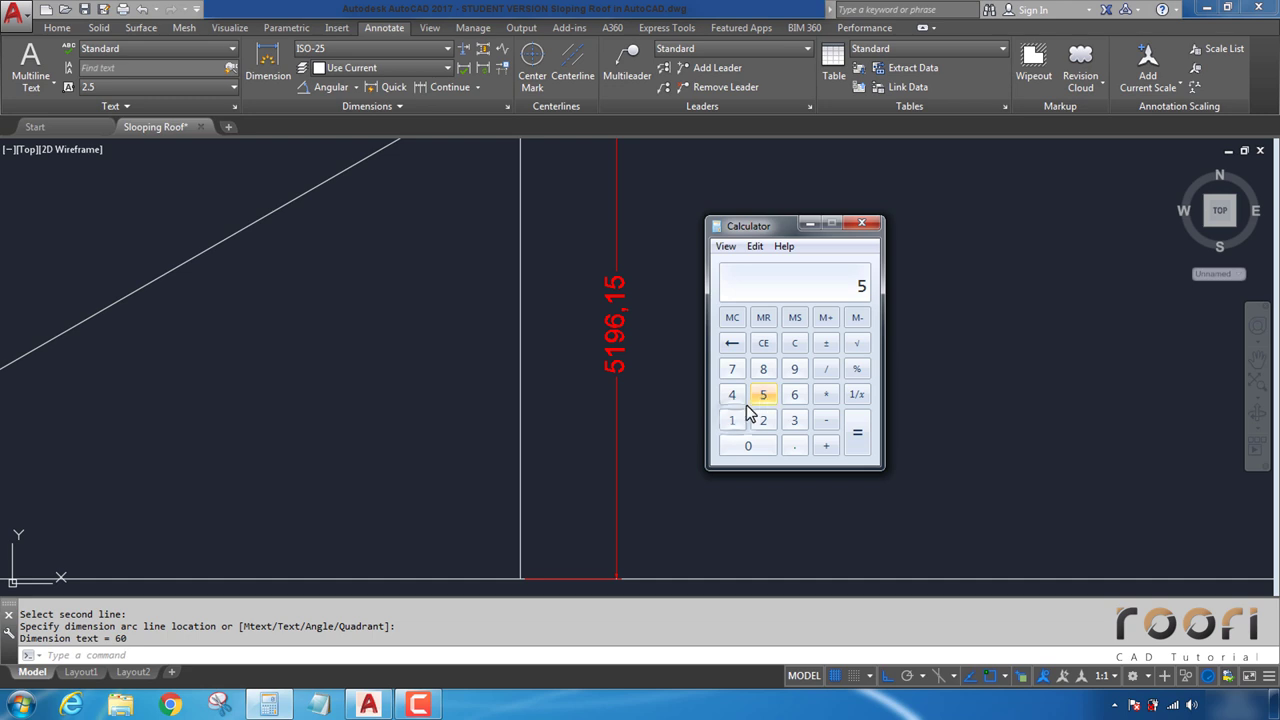
pyautogui.click(795, 371)
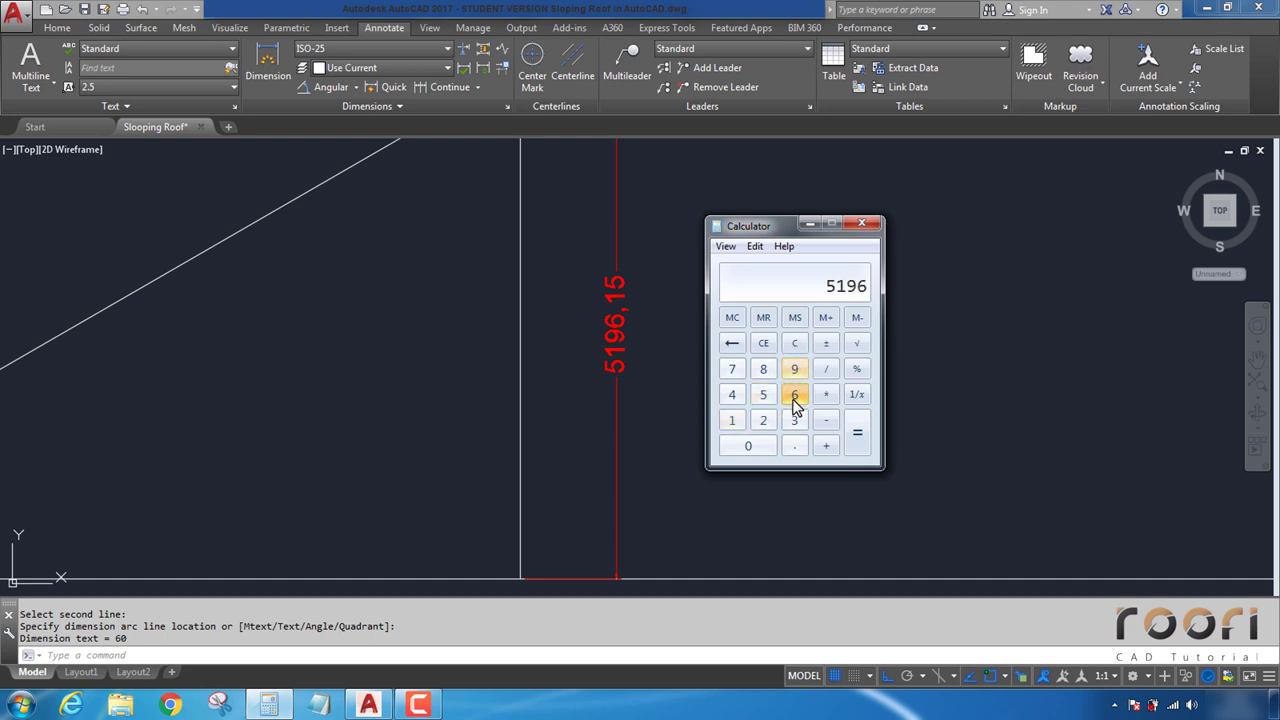
pyautogui.click(797, 450)
pyautogui.click(735, 421)
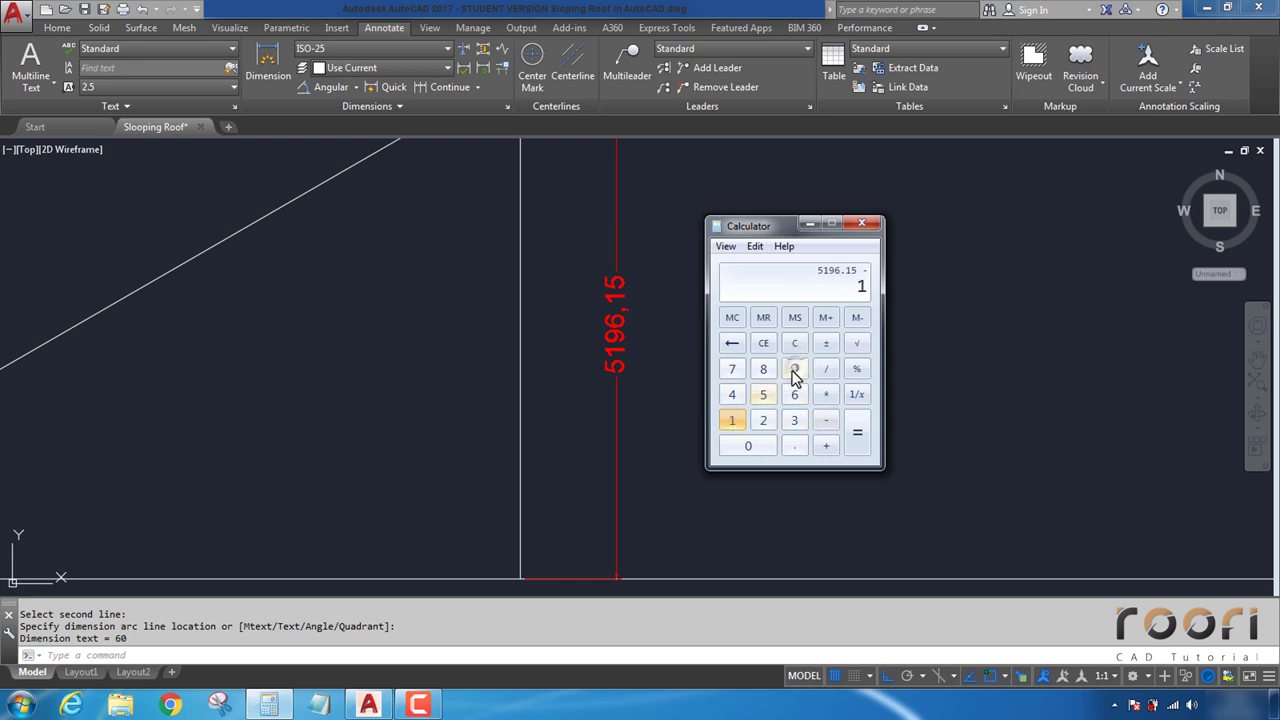
pyautogui.click(795, 371)
pyautogui.click(795, 395)
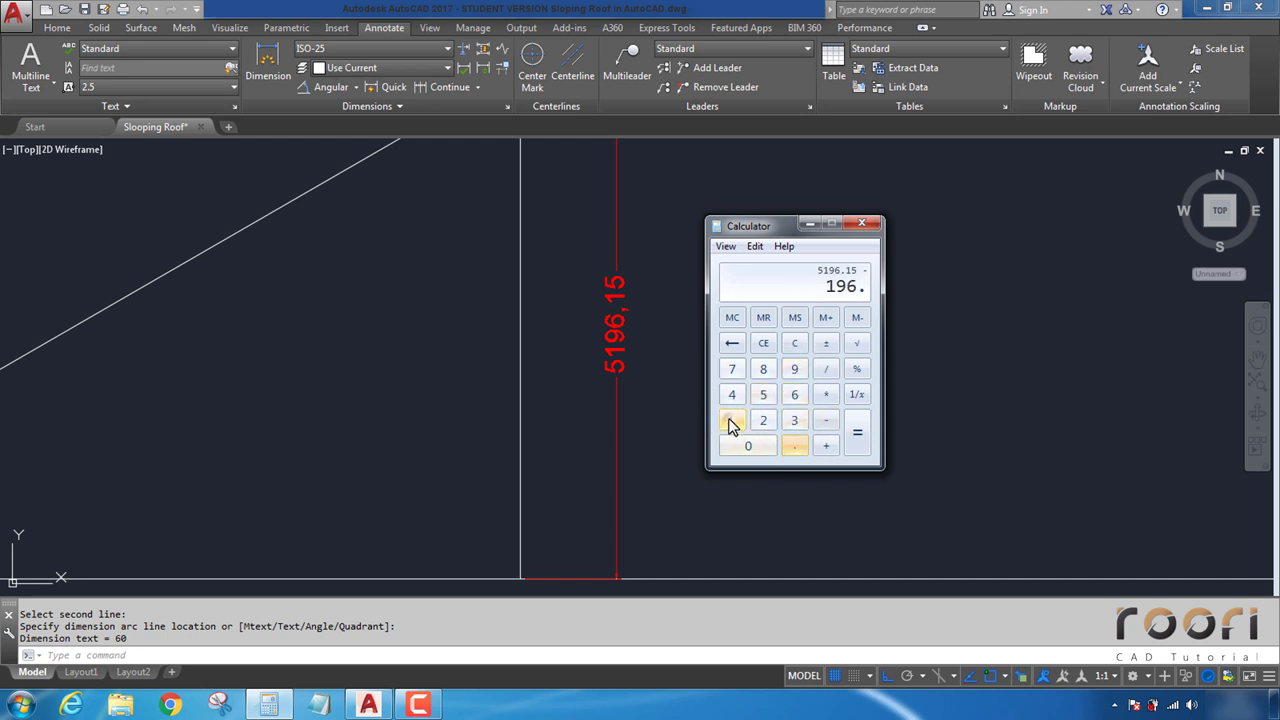
pyautogui.click(856, 440)
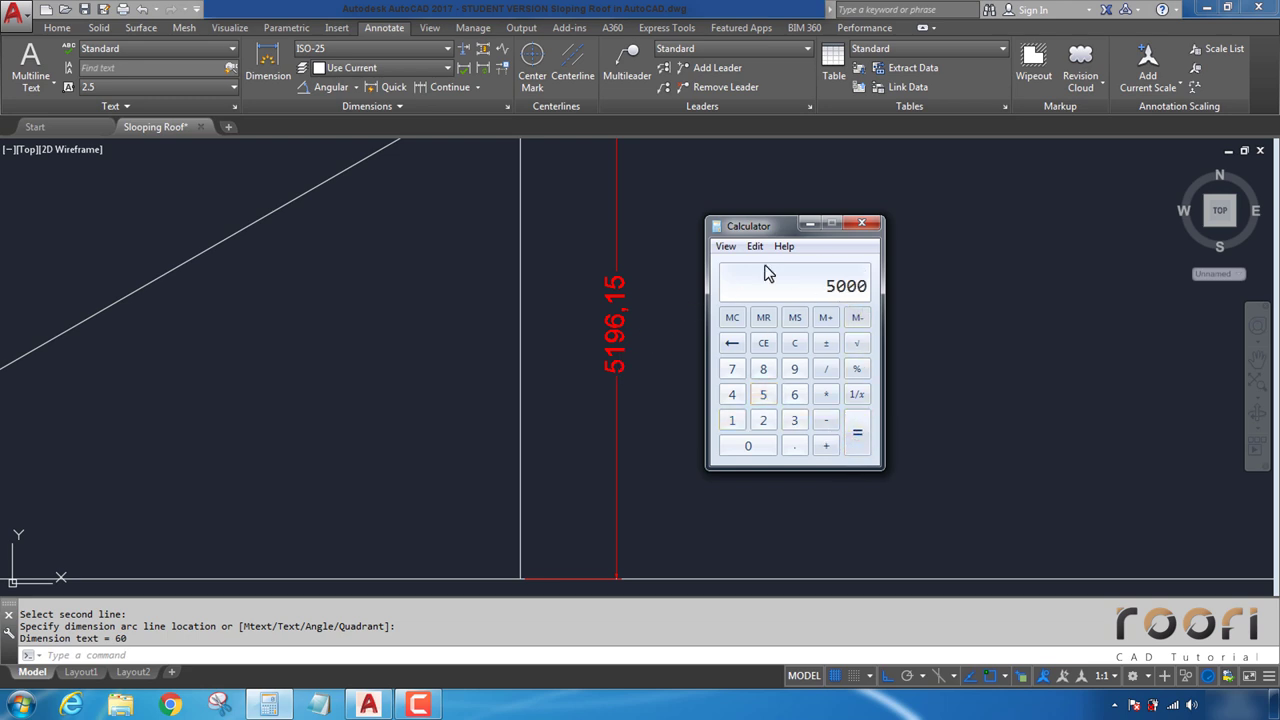
pyautogui.click(862, 226)
# Step: Erase the duplicate line lying under the plan's bottom edge
pyautogui.scroll(-5, 690, 340)
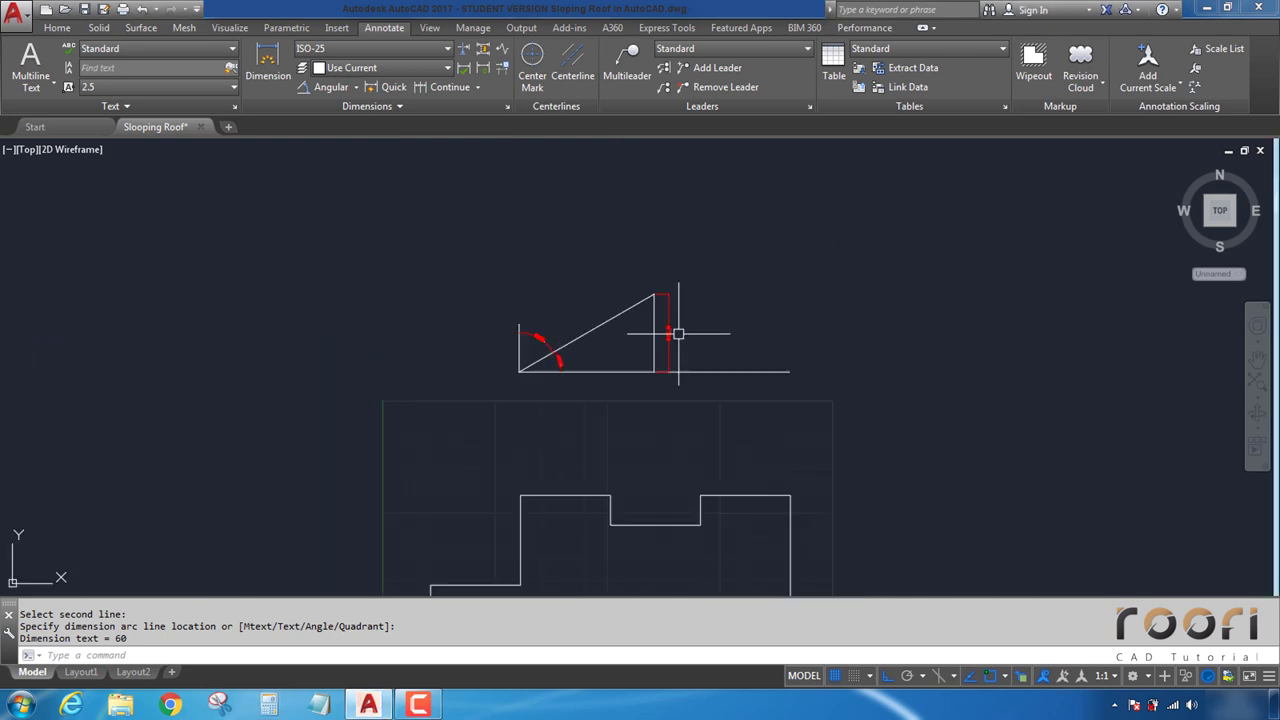
pyautogui.moveTo(634, 406); pyautogui.dragTo(629, 216, button='middle')
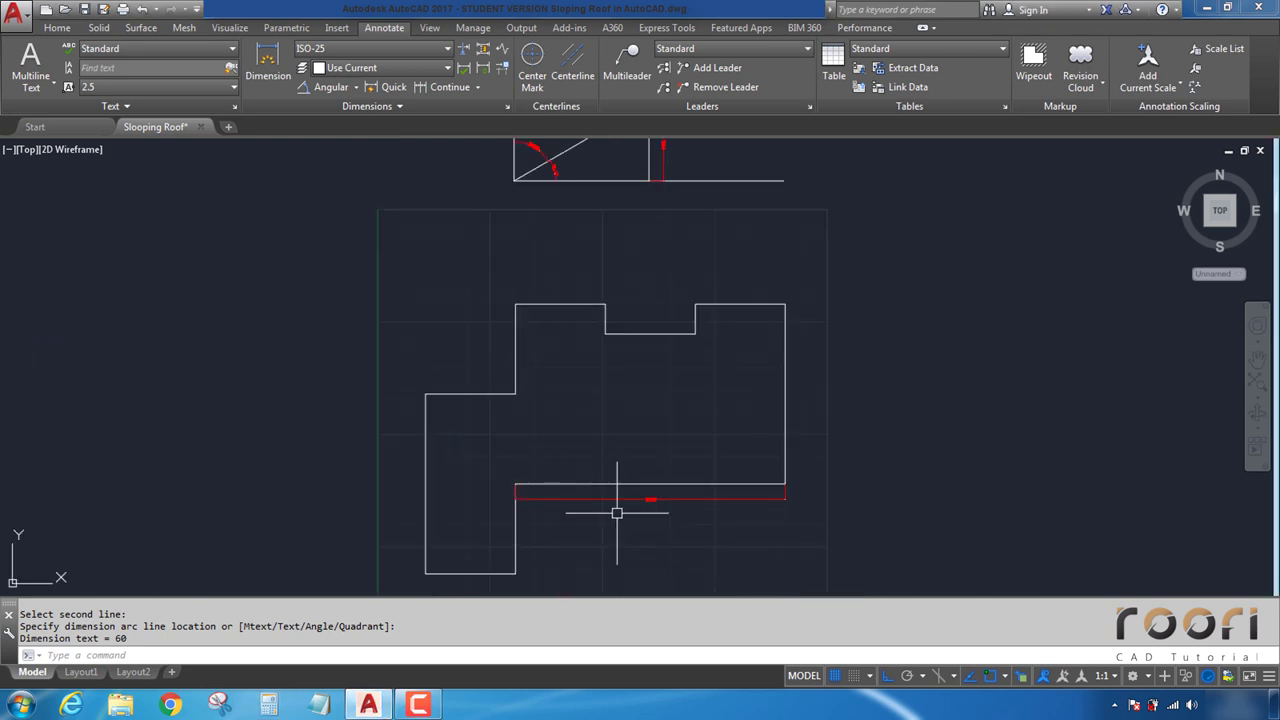
pyautogui.press('Escape')
pyautogui.click(610, 492)
pyautogui.press('Delete')
pyautogui.click(576, 486)
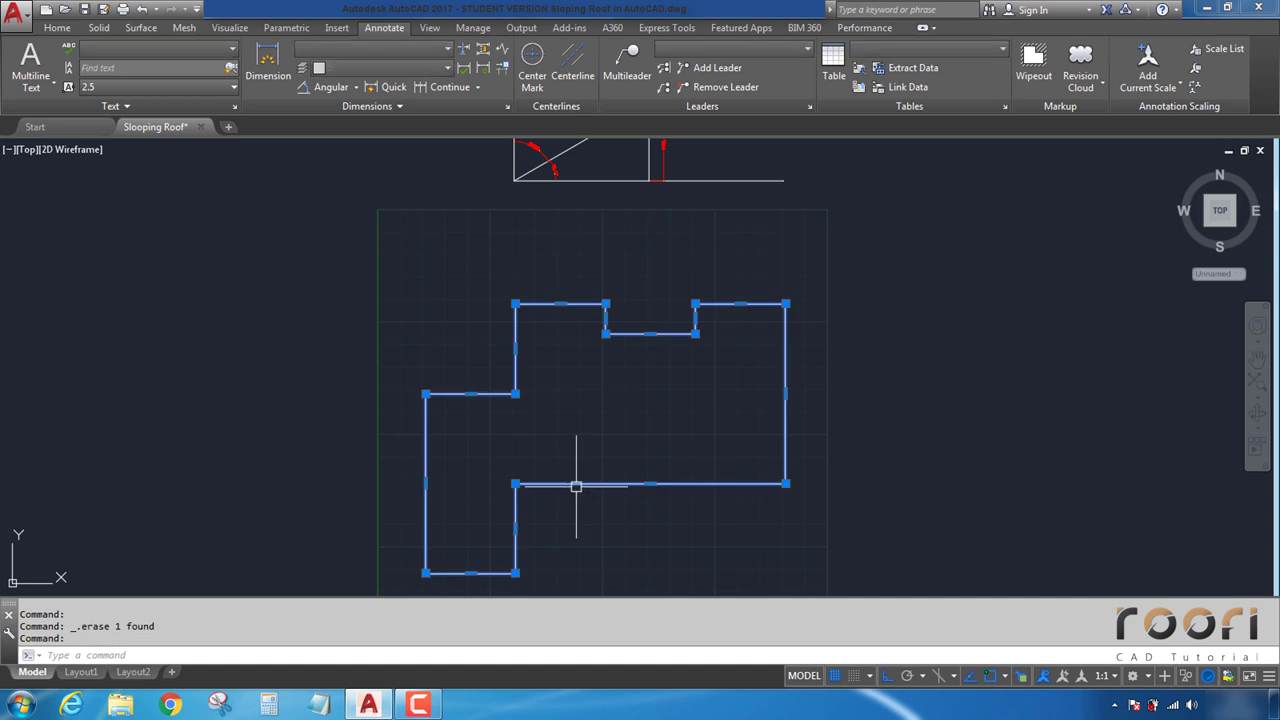
pyautogui.press('Escape')
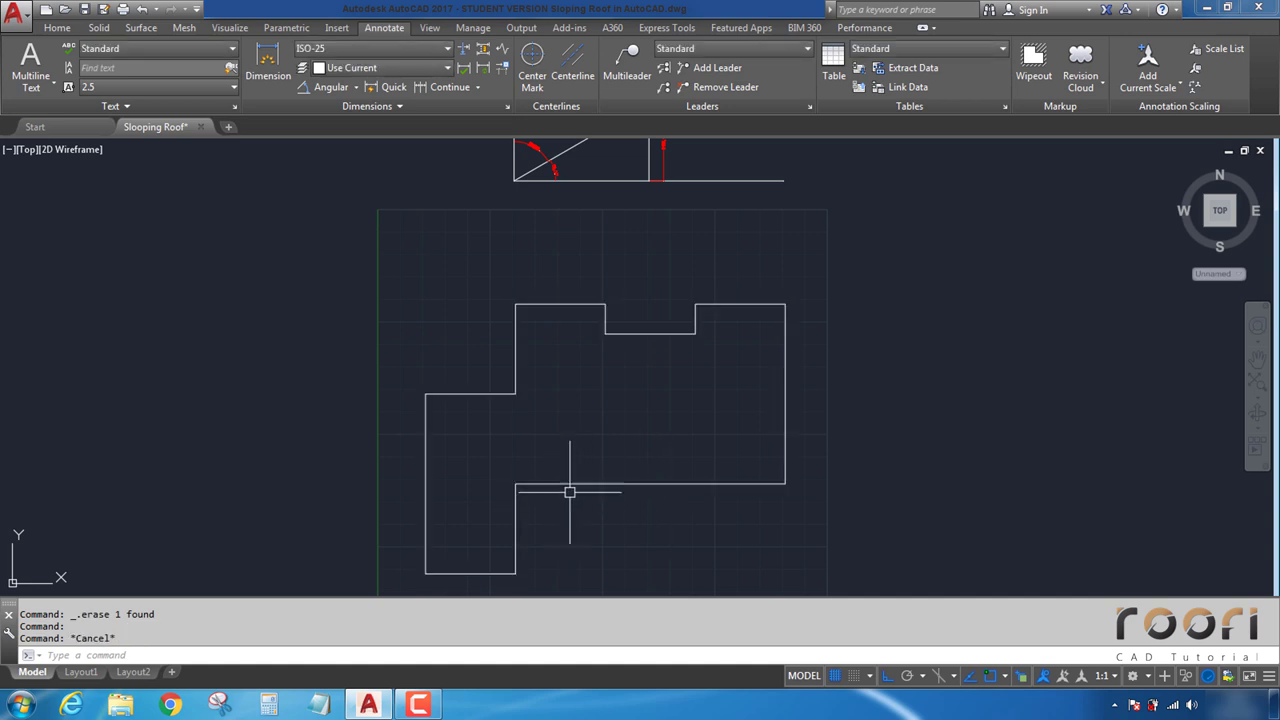
# Step: Extrude the roof plan outline with a 60° taper angle, seen in an oblique view
pyautogui.moveTo(526, 540)
pyautogui.mouseDown(button='middle')
pyautogui.moveTo(537, 520)
pyautogui.moveTo(760, 411)
pyautogui.moveTo(554, 517)
pyautogui.mouseUp(button='middle')
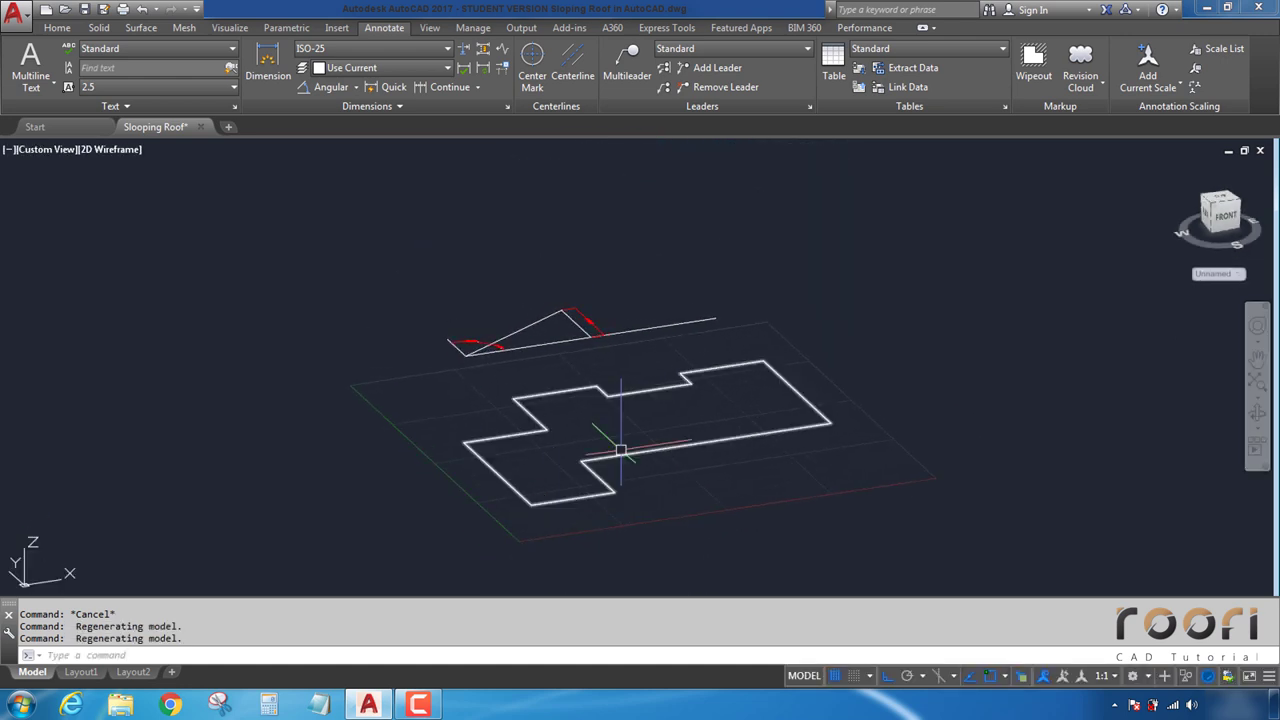
pyautogui.scroll(2, 516, 514)
pyautogui.scroll(1, 559, 511)
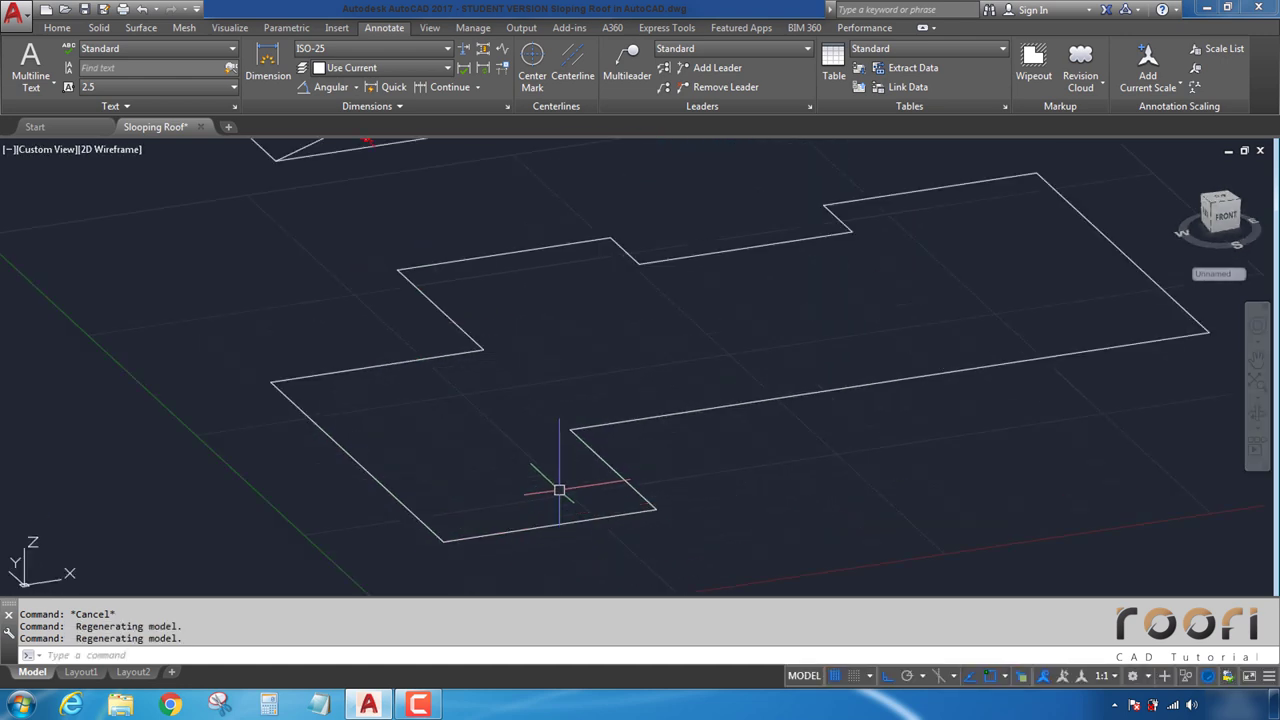
pyautogui.scroll(1, 530, 490)
pyautogui.scroll(1, 500, 494)
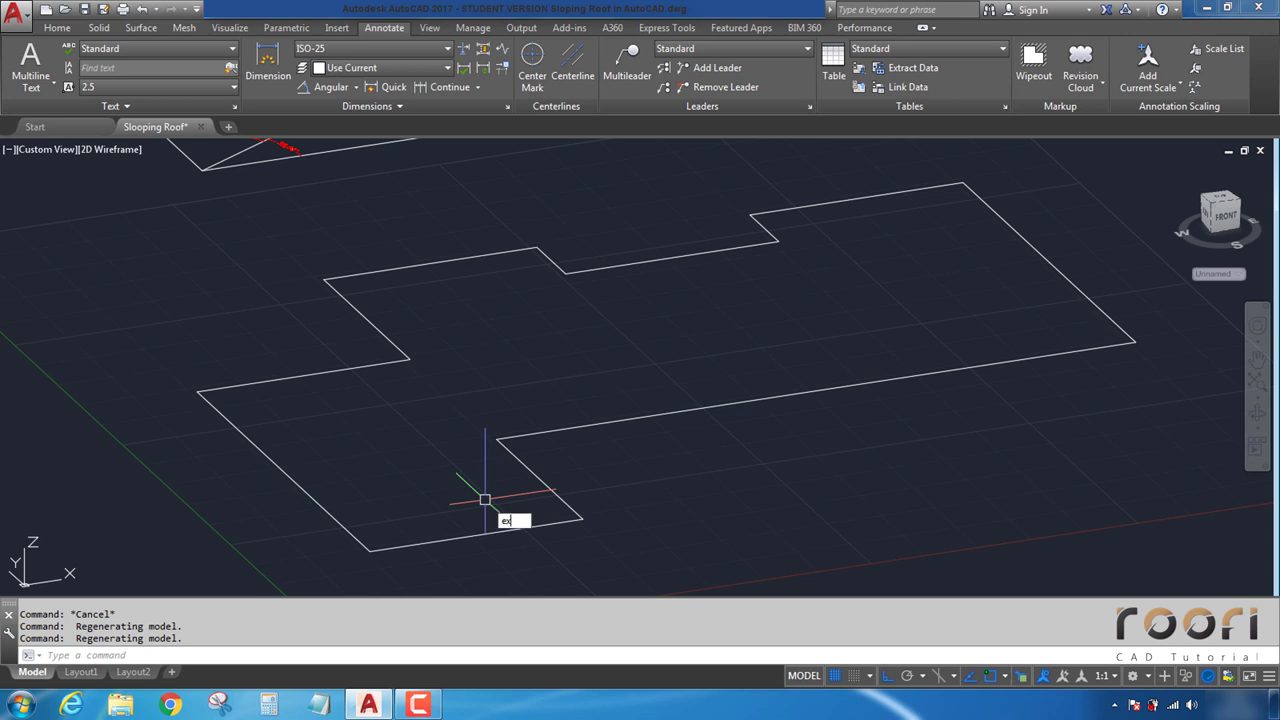
pyautogui.press('Return')
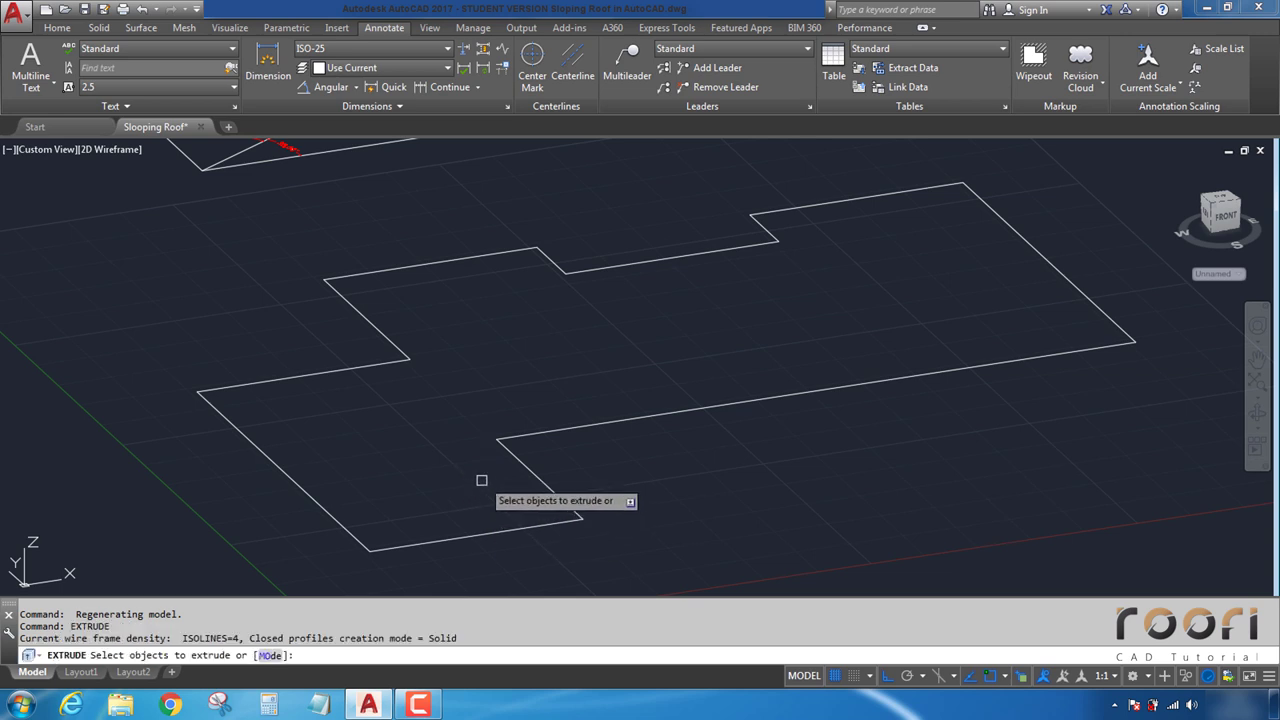
pyautogui.click(532, 479)
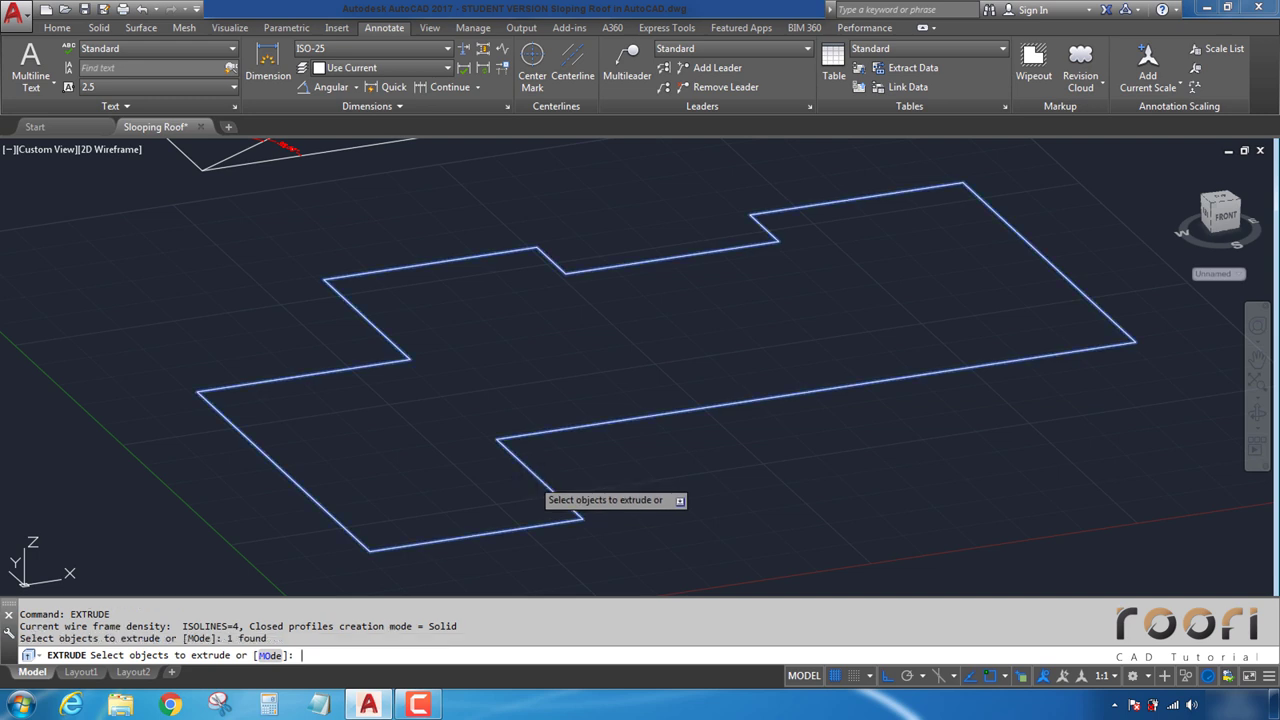
pyautogui.press('Return')
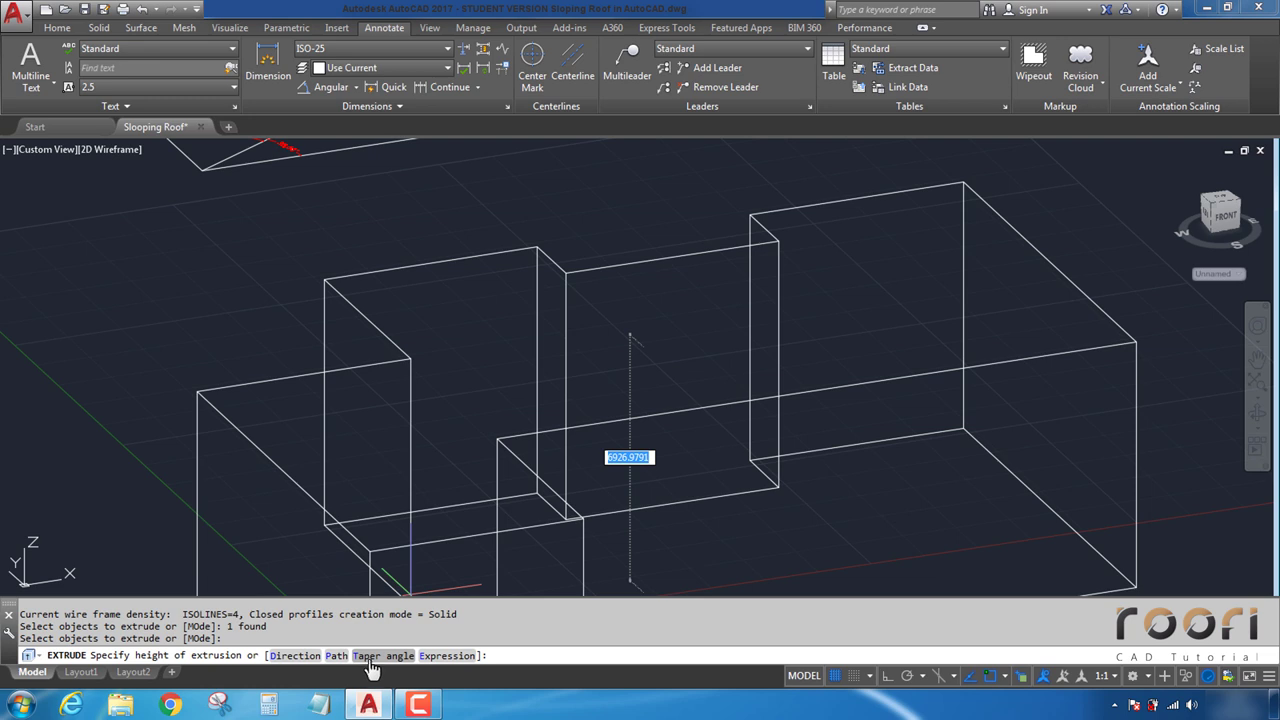
pyautogui.click(368, 657)
pyautogui.write('60')
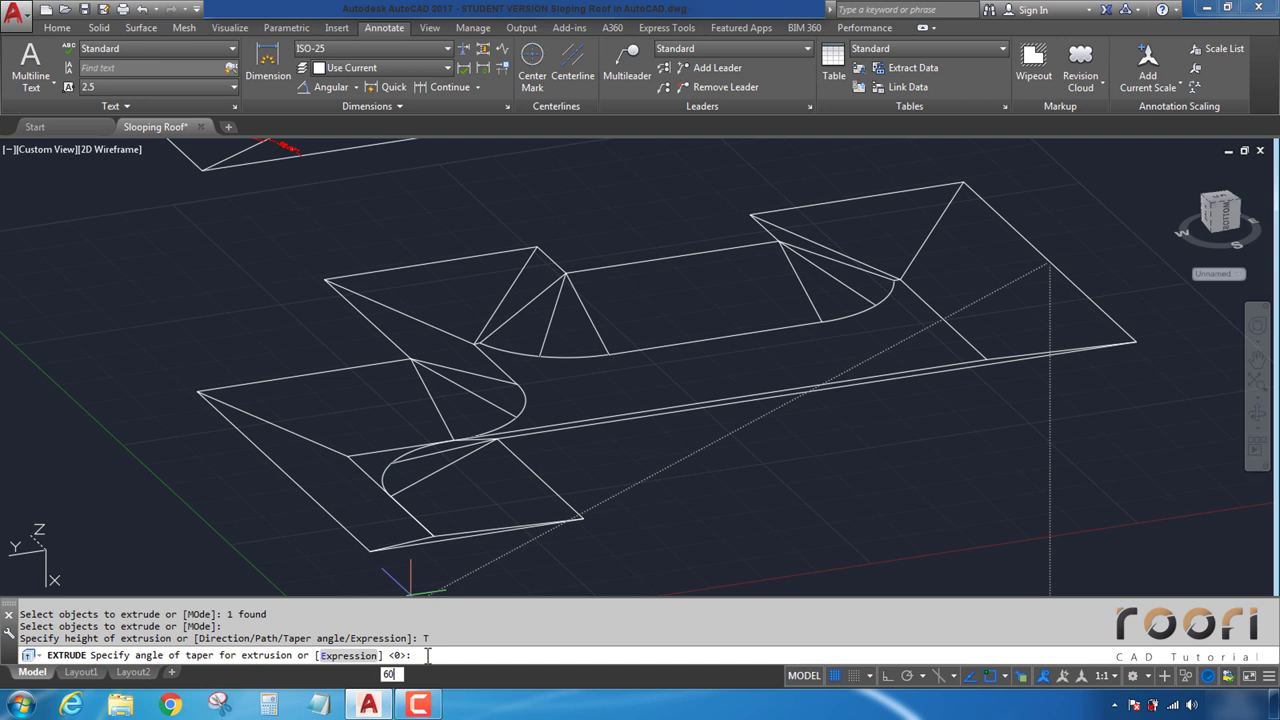
pyautogui.press('Return')
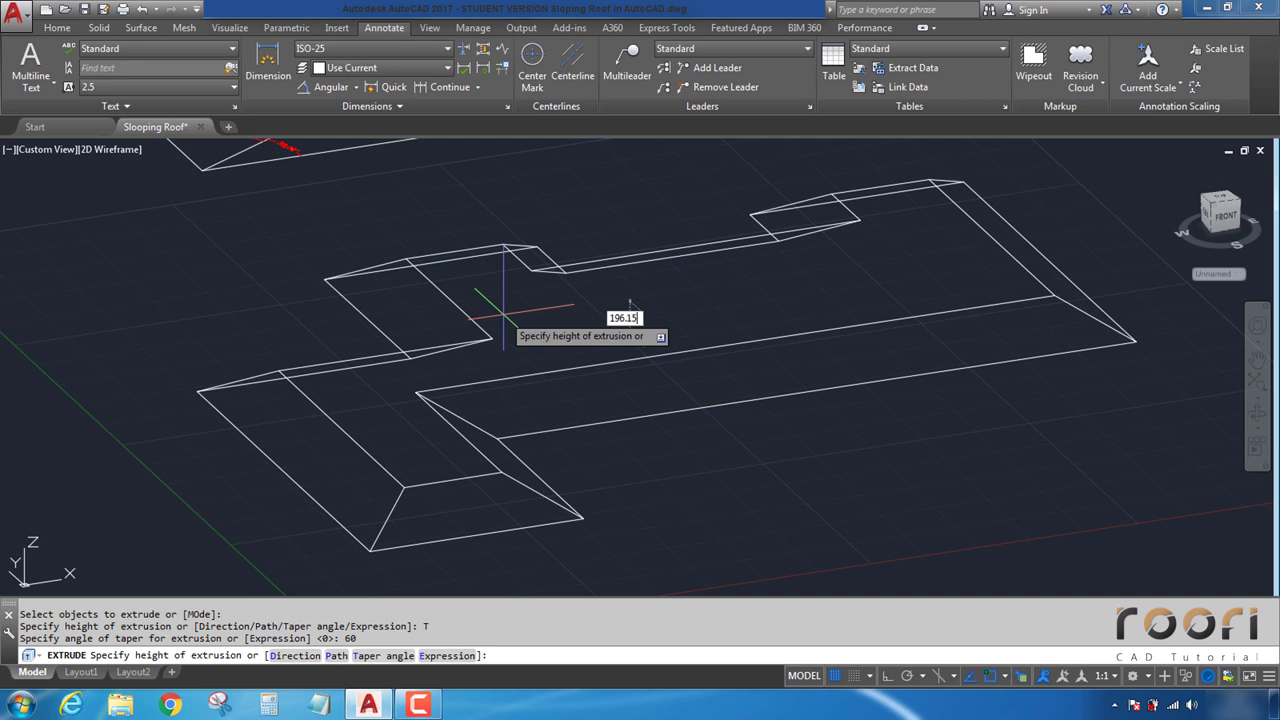
# Step: Finish the extrusion at 196.15 height and center the roof outline in view
pyautogui.press('Return')
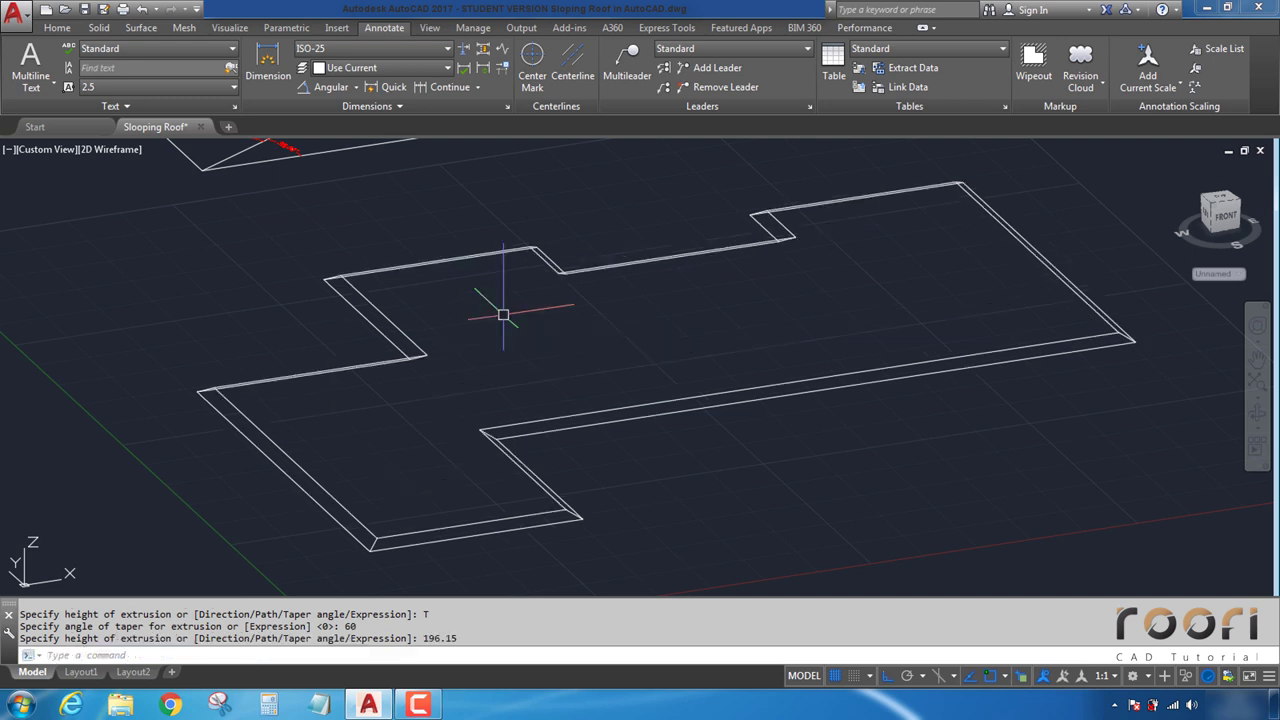
pyautogui.moveTo(517, 297); pyautogui.dragTo(520, 423, button='middle')
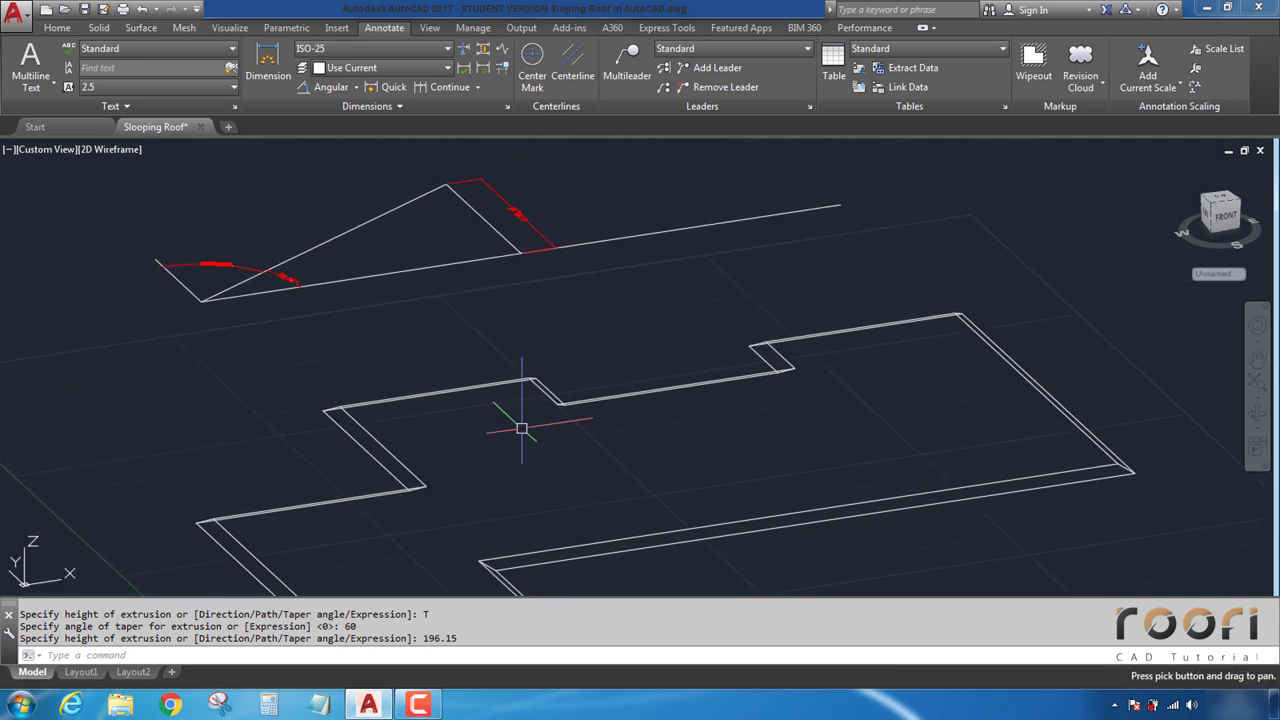
pyautogui.scroll(1, 534, 391)
pyautogui.scroll(3, 517, 286)
pyautogui.scroll(2, 514, 197)
pyautogui.scroll(2, 514, 197)
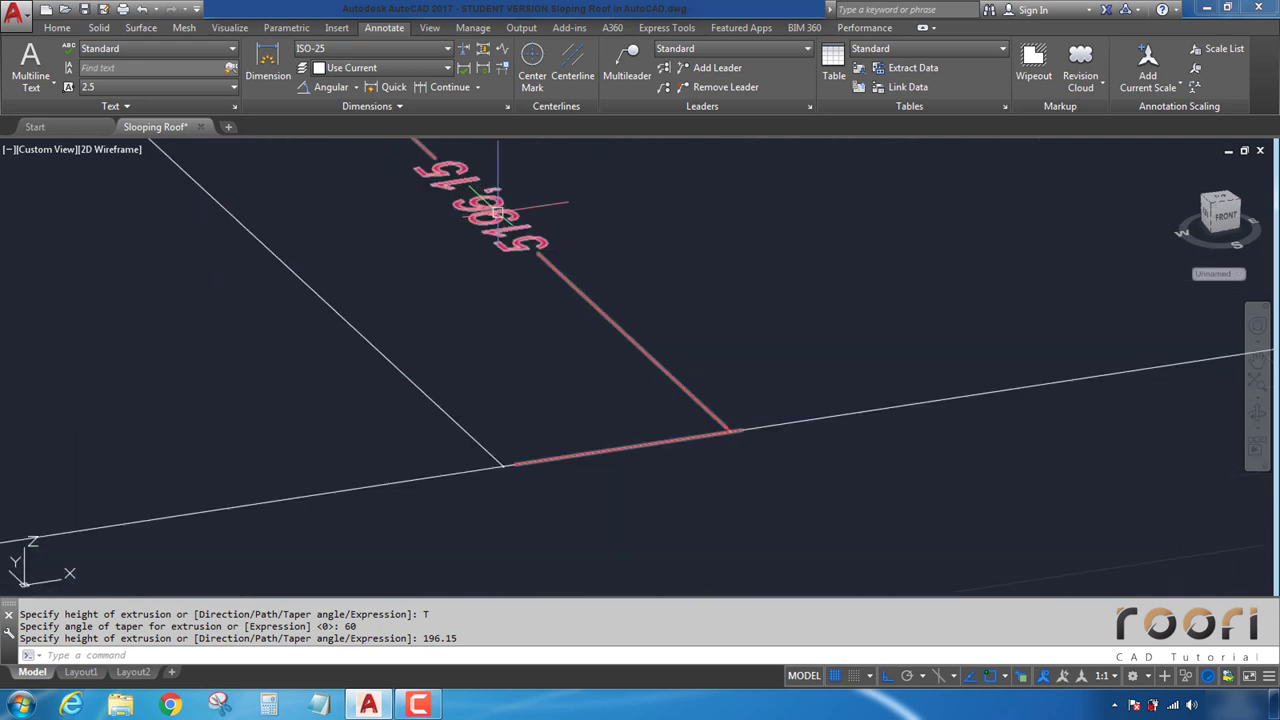
pyautogui.scroll(-3, 469, 187)
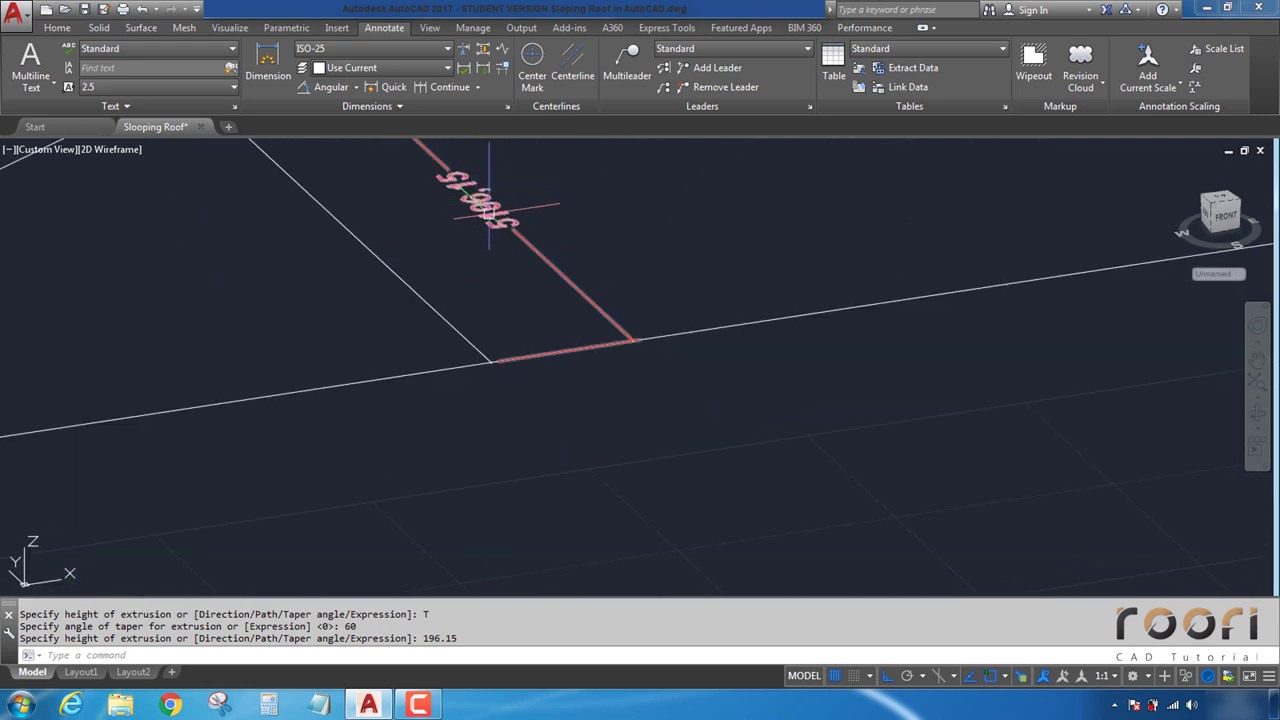
pyautogui.scroll(-3, 491, 334)
pyautogui.moveTo(491, 334); pyautogui.dragTo(491, 323, button='middle')
pyautogui.moveTo(406, 457); pyautogui.dragTo(437, 456, button='middle')
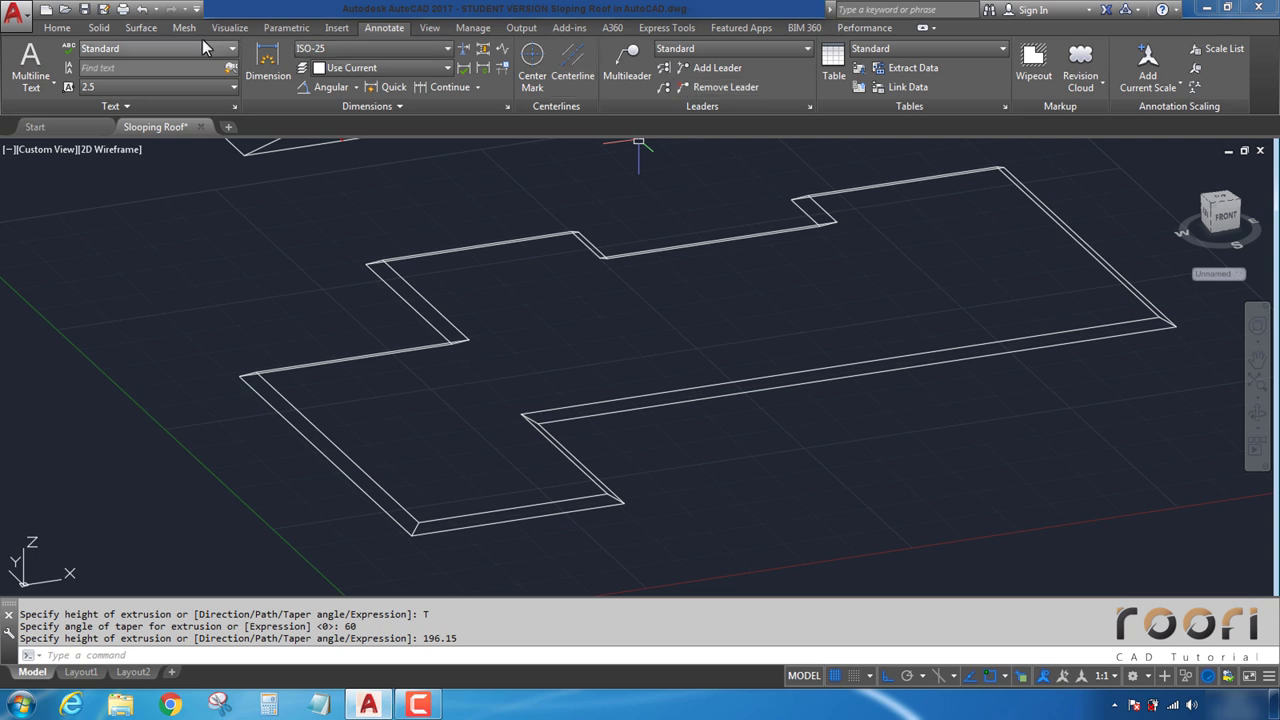
# Step: Preview the slab in Realistic style, orbit to see its thickness, then revert to 2D Wireframe
pyautogui.click(57, 27)
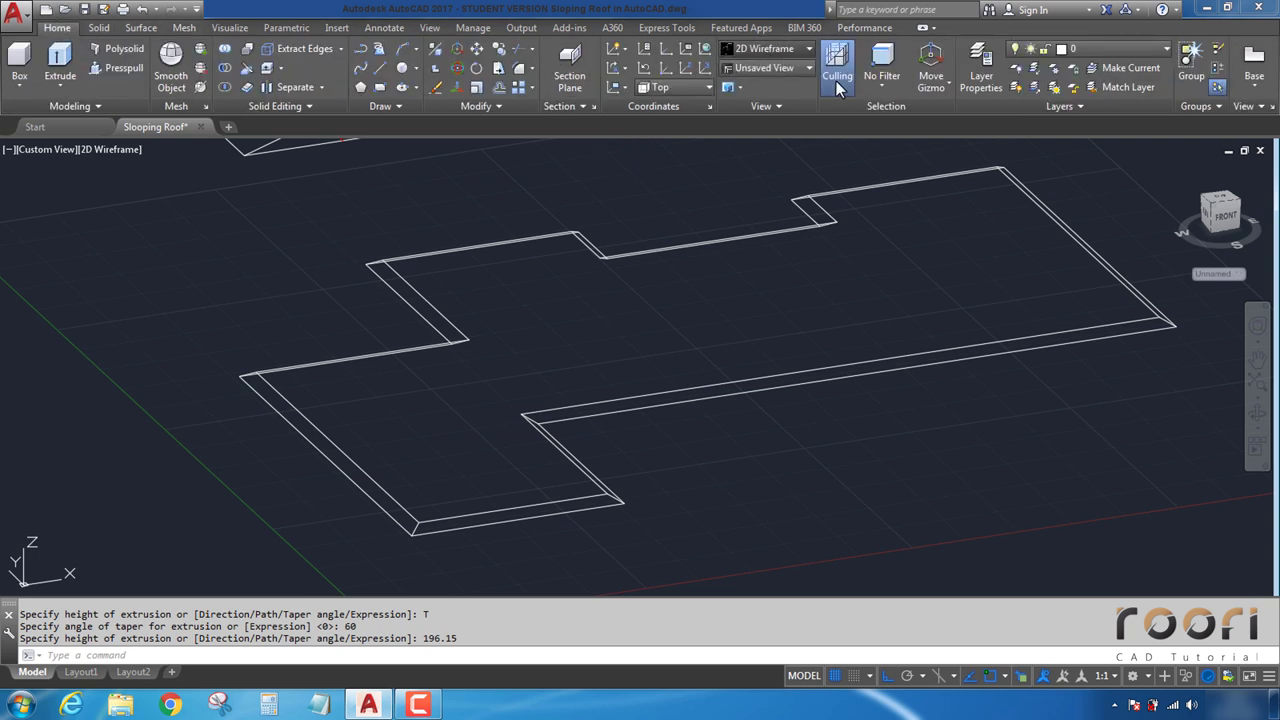
pyautogui.click(800, 48)
pyautogui.click(953, 90)
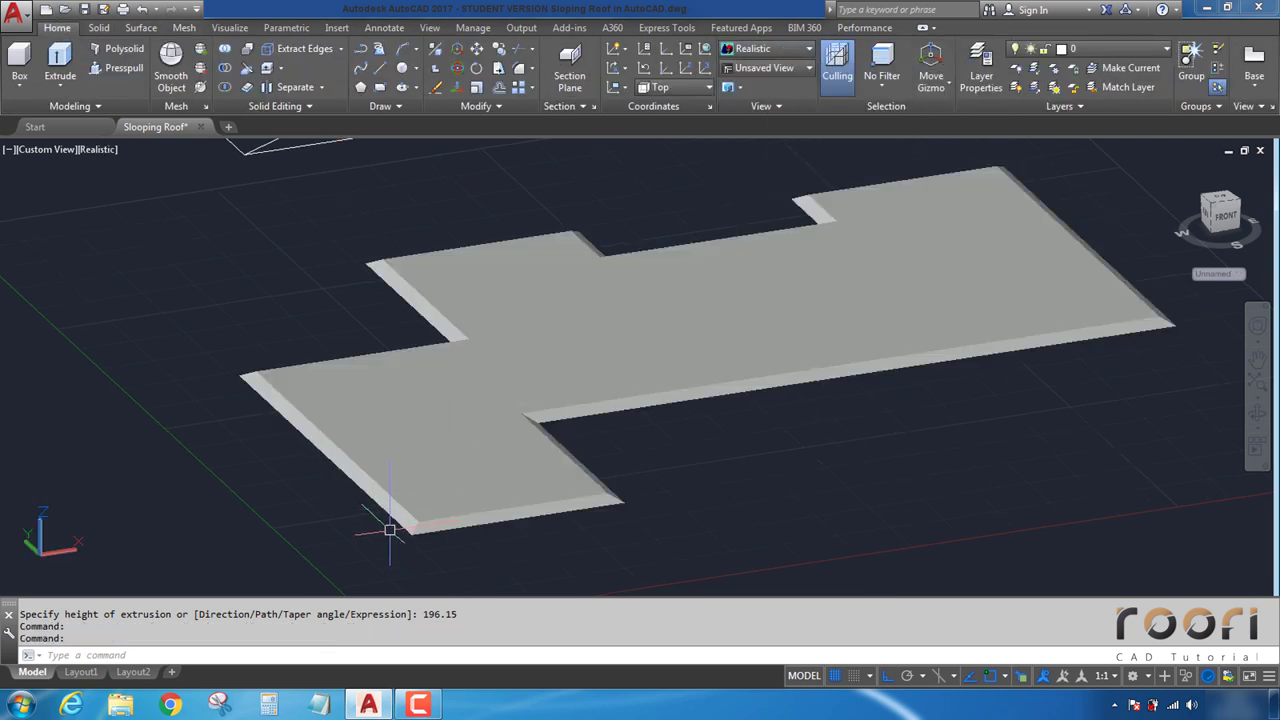
pyautogui.moveTo(501, 478)
pyautogui.keyDown('shift'); pyautogui.mouseDown(button='middle')
pyautogui.moveTo(474, 463)
pyautogui.moveTo(517, 480)
pyautogui.mouseUp(button='middle'); pyautogui.keyUp('shift')
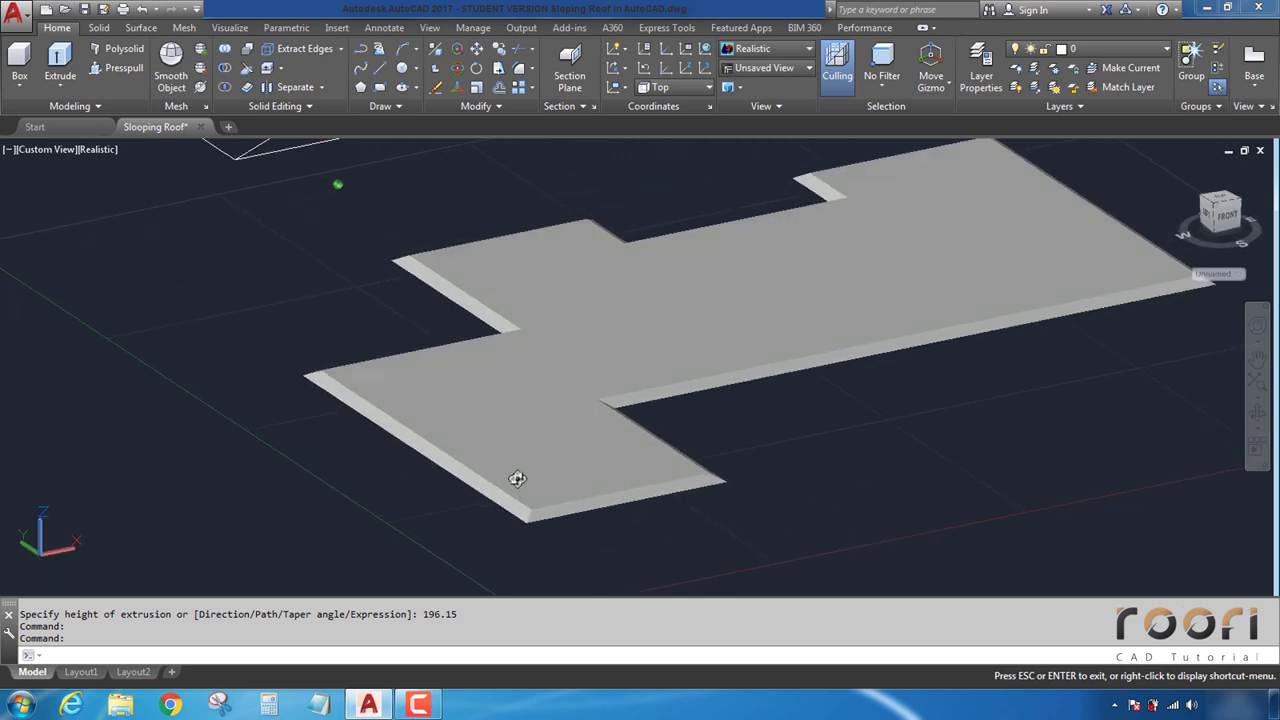
pyautogui.click(766, 50)
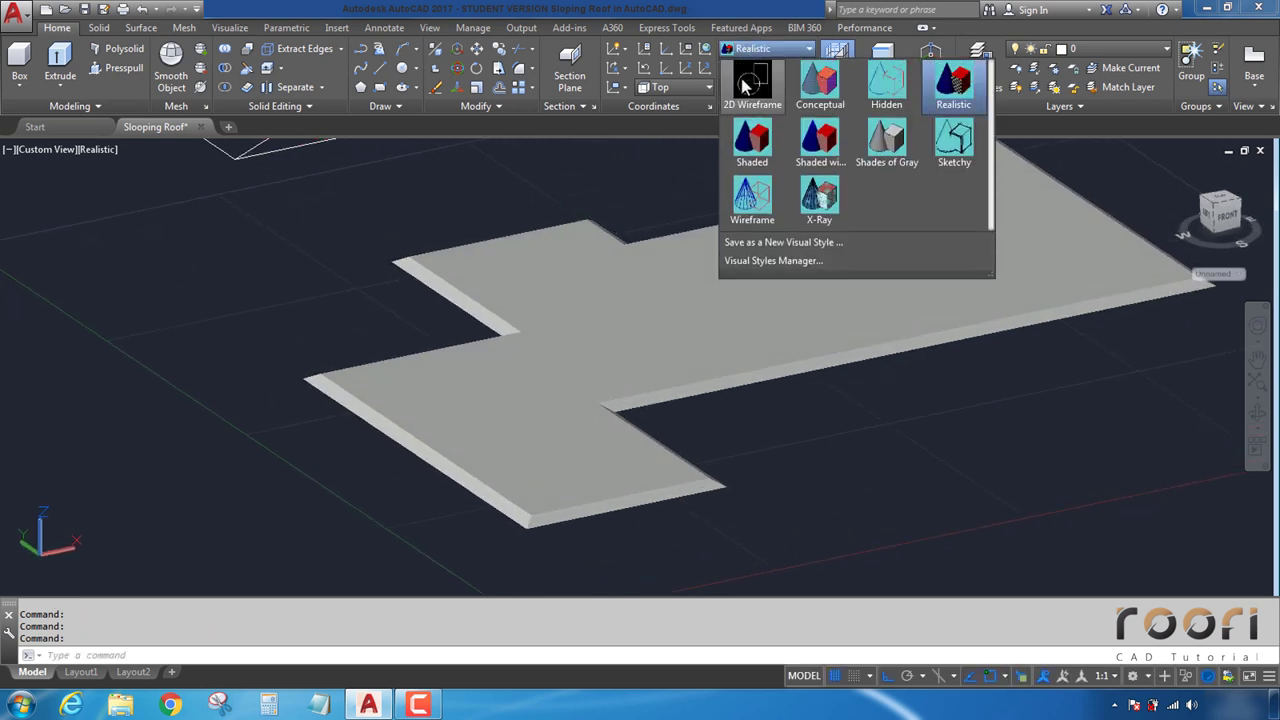
pyautogui.click(749, 87)
pyautogui.moveTo(608, 282); pyautogui.dragTo(551, 318, button='middle')
pyautogui.write('solide')
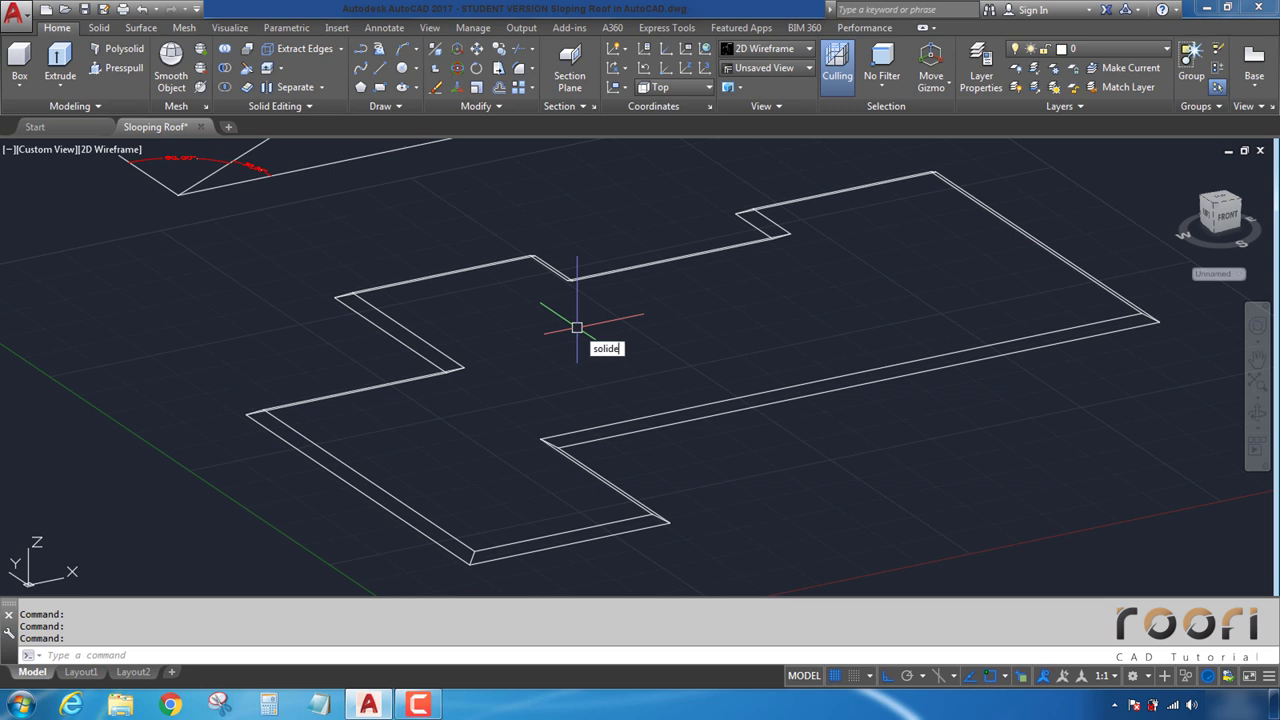
# Step: Start a SOLIDEDIT face move and select the slab's top face
pyautogui.write('dt')
pyautogui.press('Return')
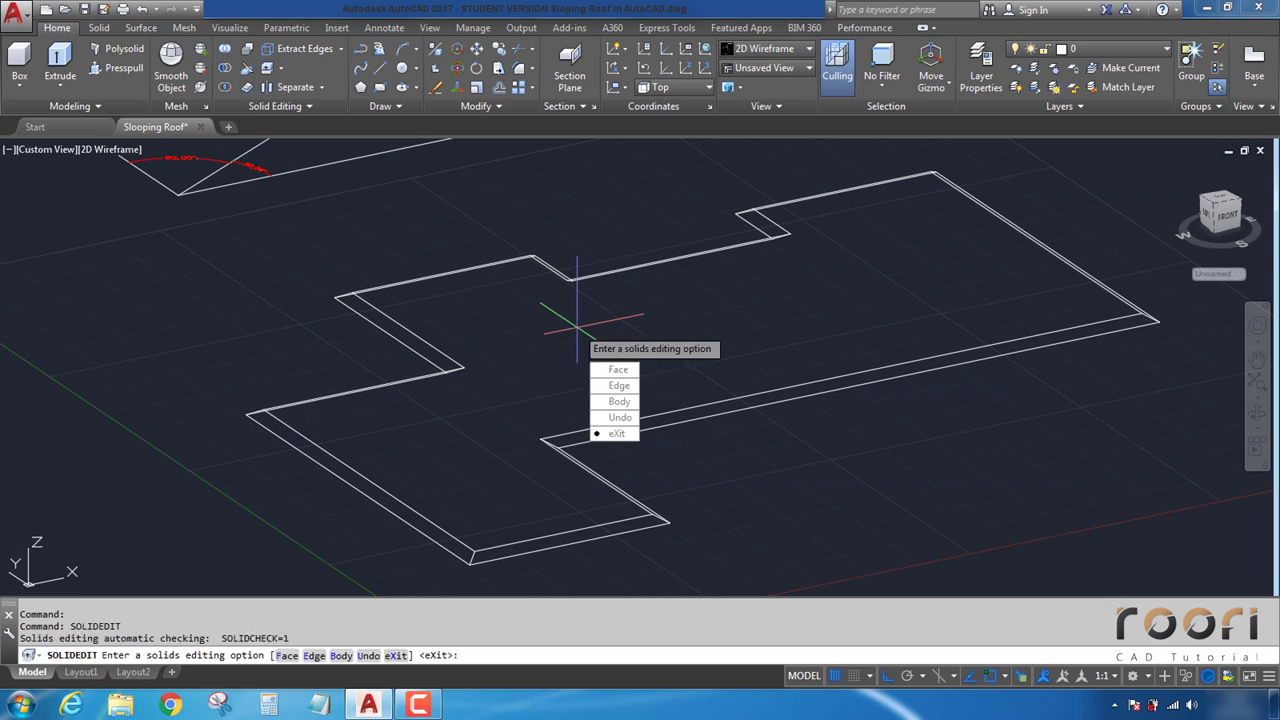
pyautogui.write('f')
pyautogui.press('Return')
pyautogui.write('m')
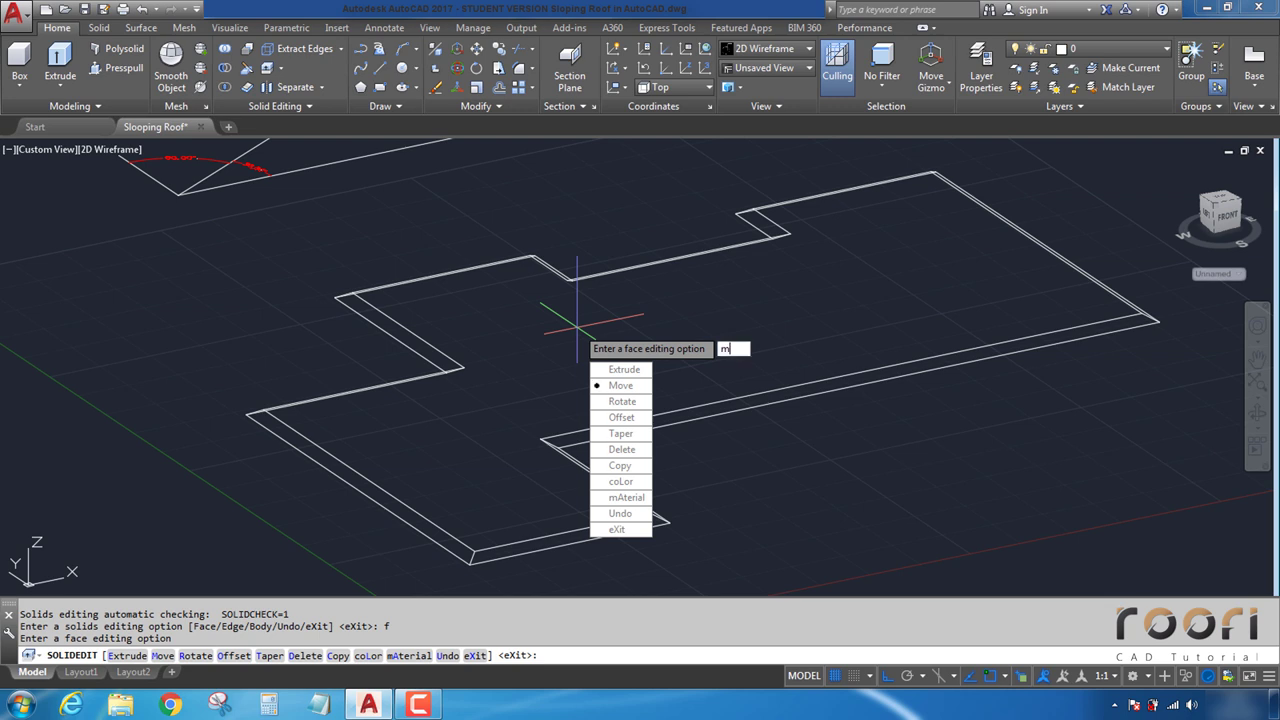
pyautogui.press('Return')
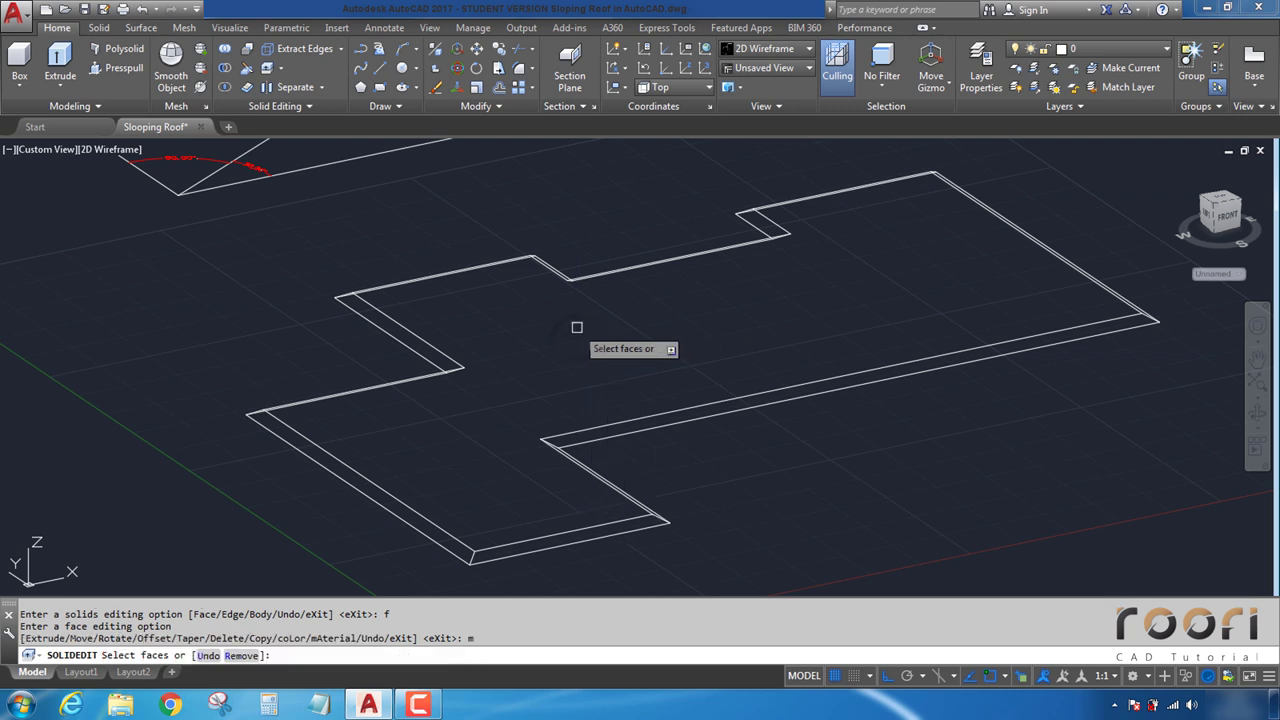
pyautogui.click(577, 340)
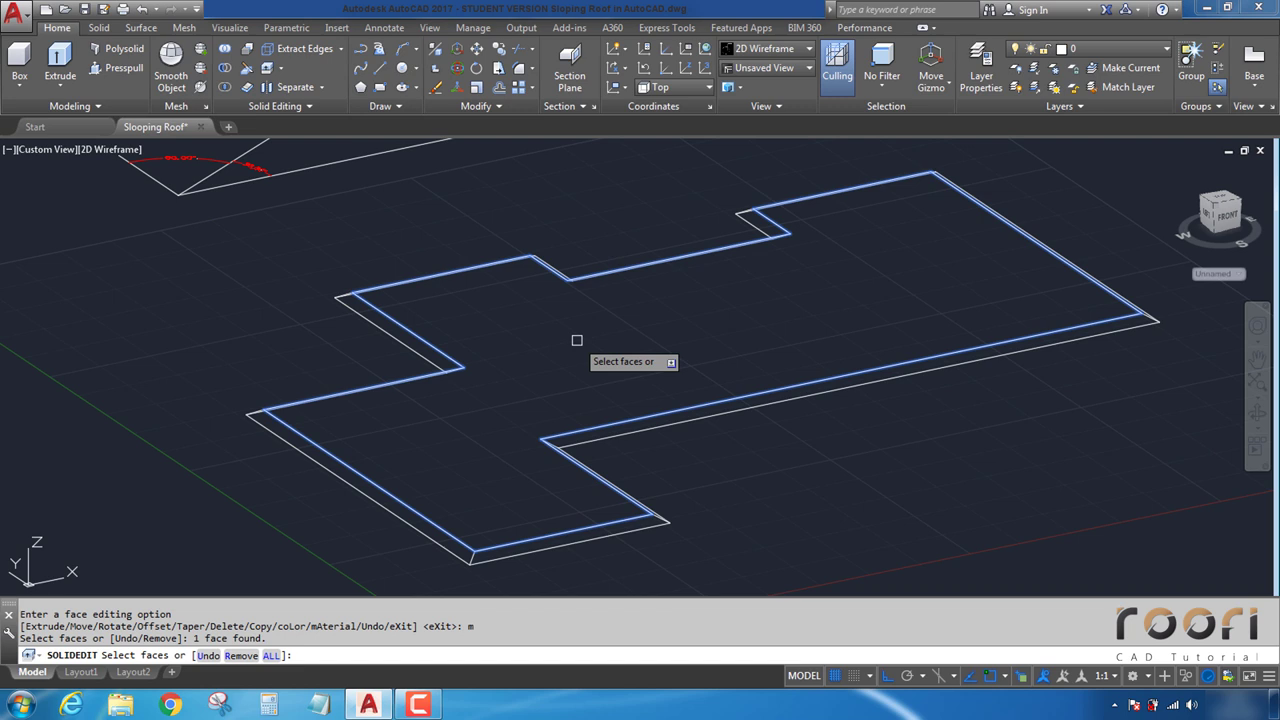
pyautogui.press('Return')
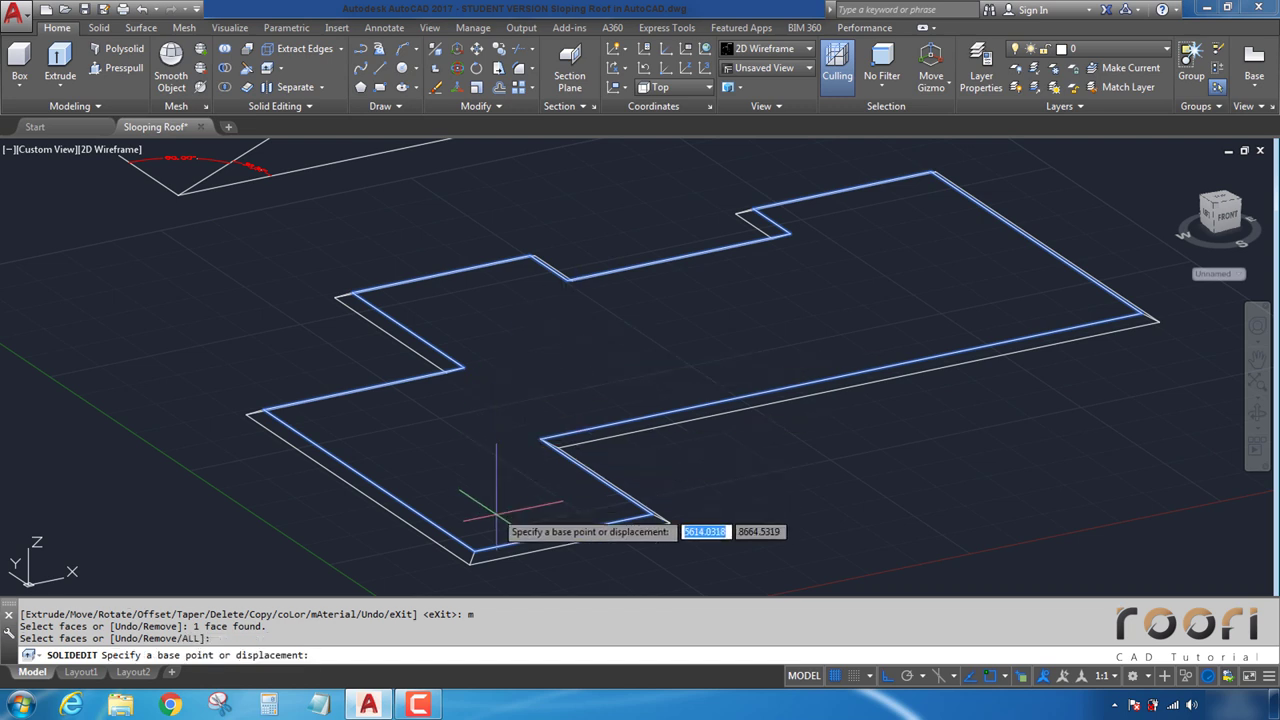
# Step: Move the top face 5000 units upward and exit solid editing
pyautogui.scroll(2, 468, 550)
pyautogui.click(465, 551)
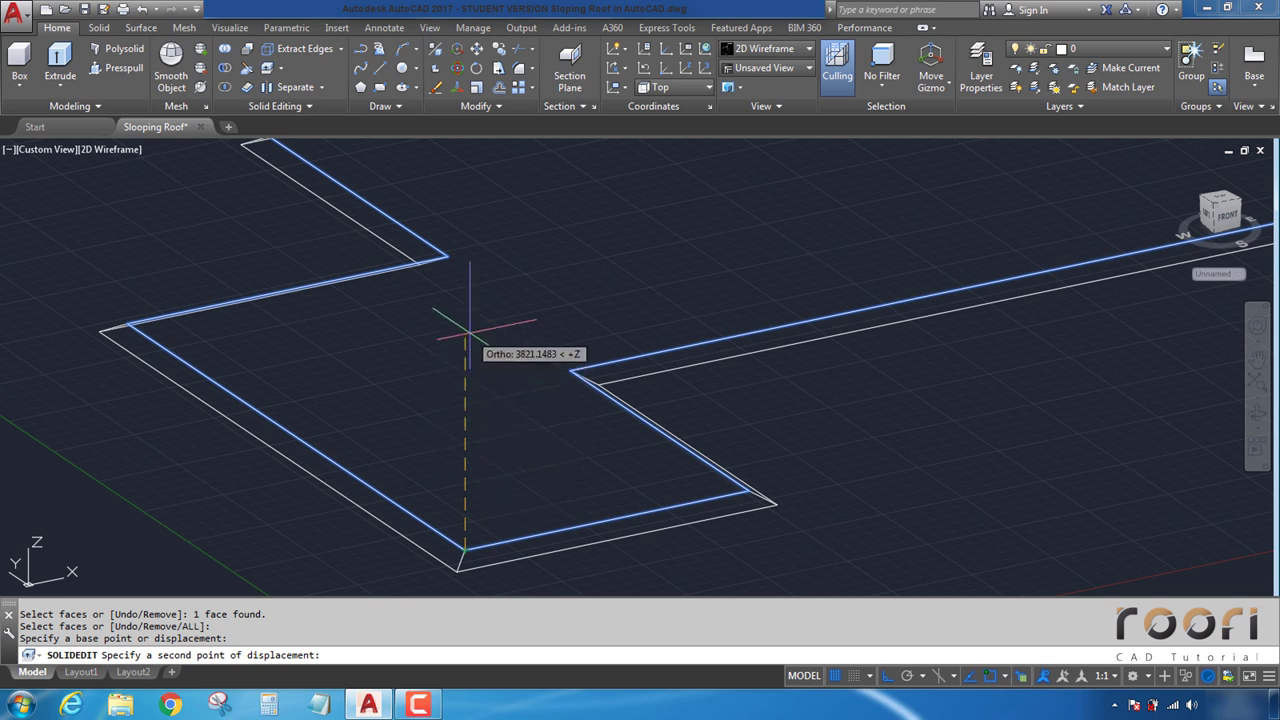
pyautogui.write('5000')
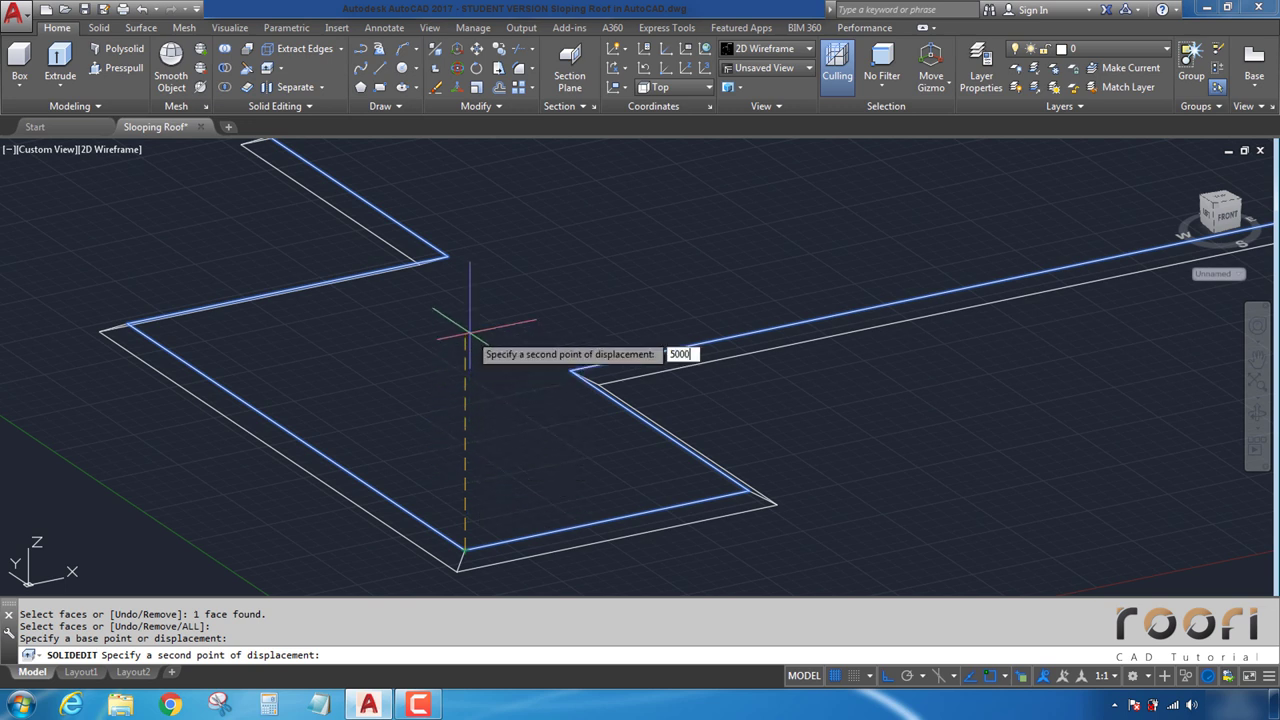
pyautogui.click(470, 327)
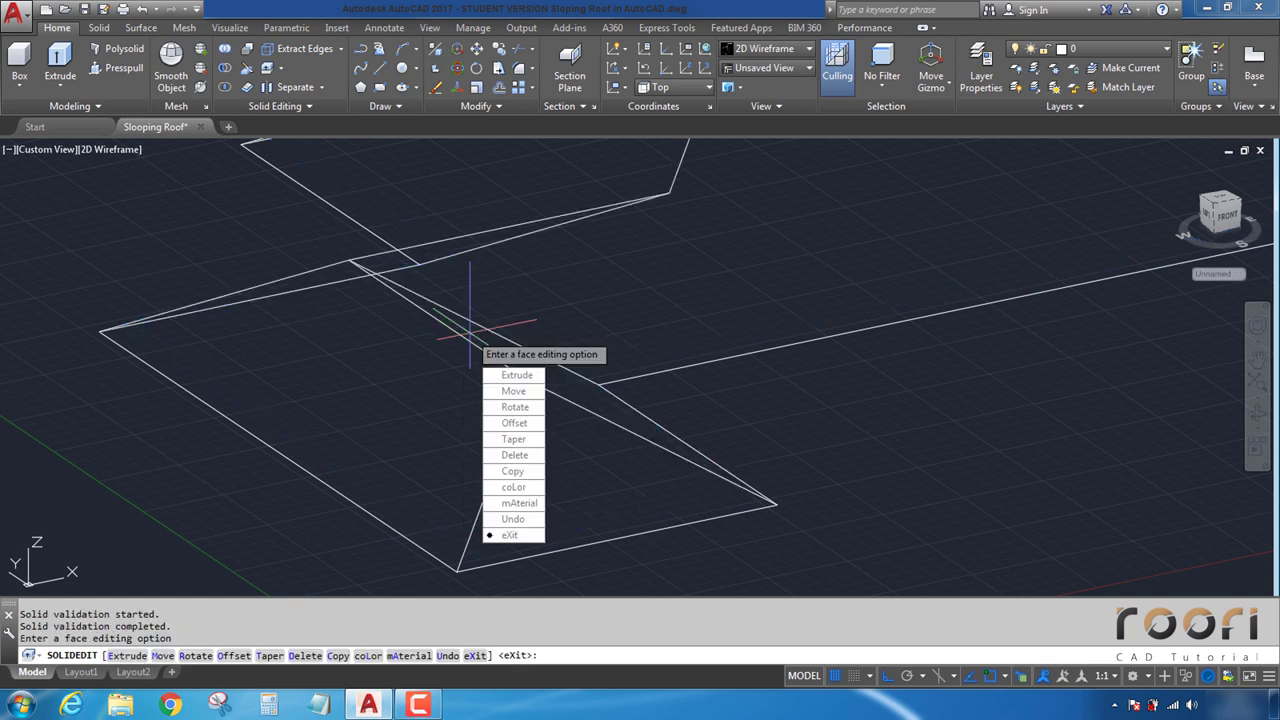
pyautogui.press('Return')
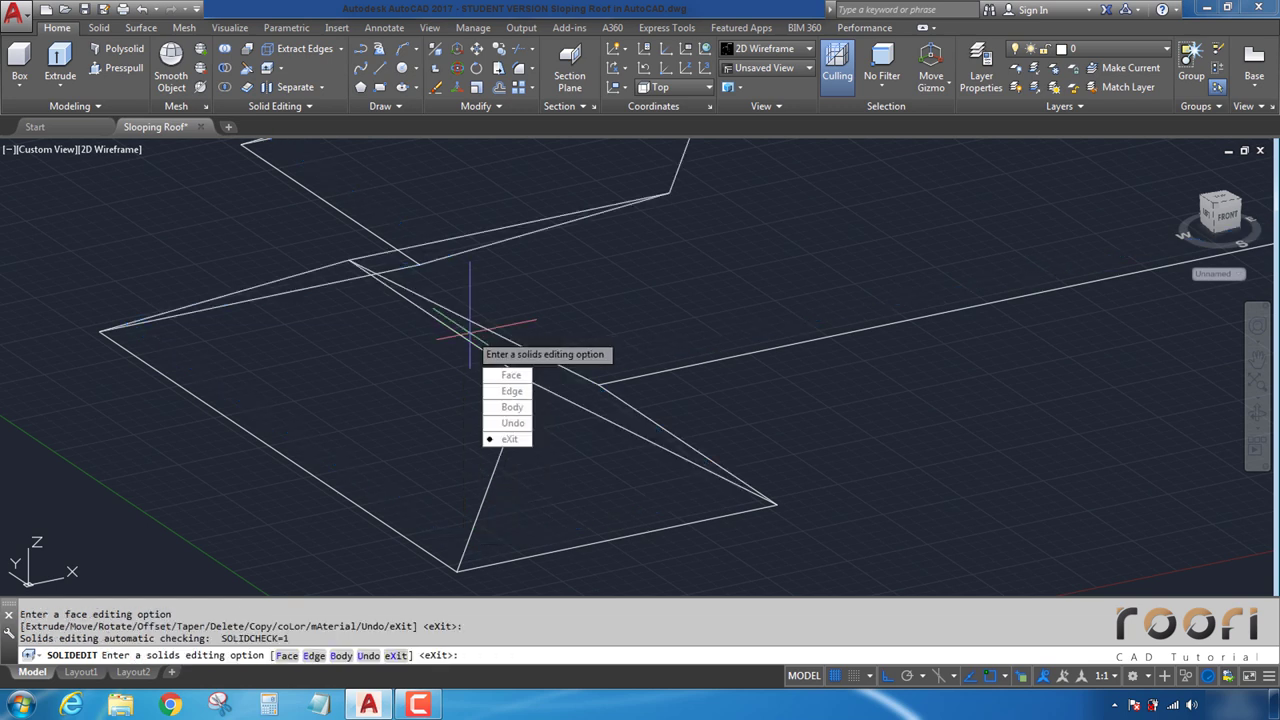
pyautogui.press('Return')
pyautogui.scroll(-3, 476, 372)
# Step: Switch the visual style to Realistic
pyautogui.scroll(2, 563, 360)
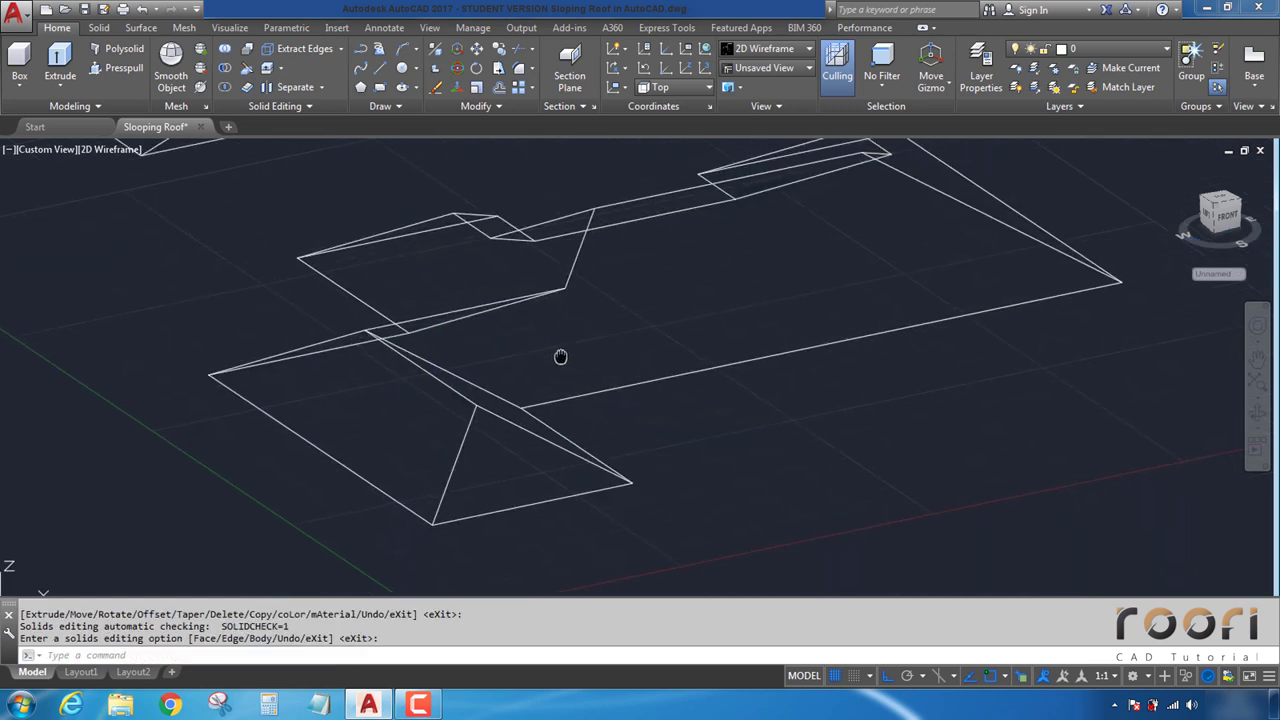
pyautogui.scroll(1, 686, 194)
pyautogui.click(770, 52)
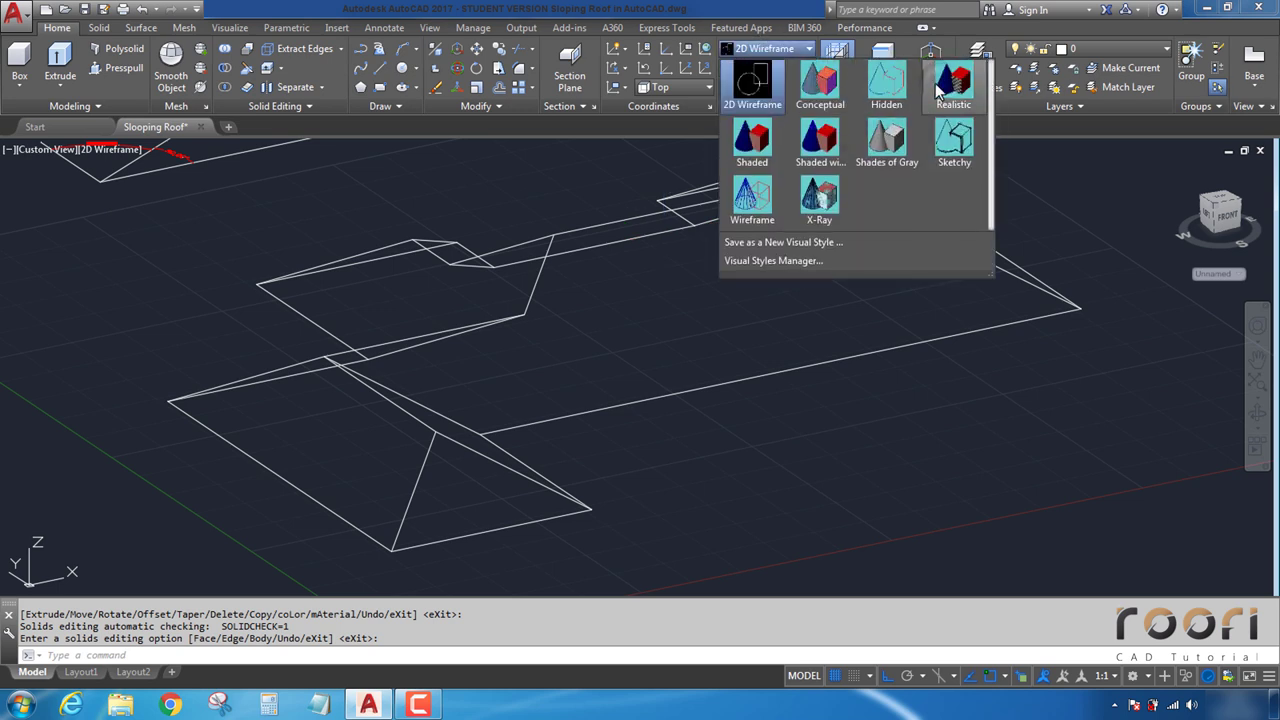
pyautogui.click(953, 82)
# Step: Orbit around the shaded hip roof through oblique and low side views
pyautogui.scroll(-2, 529, 362)
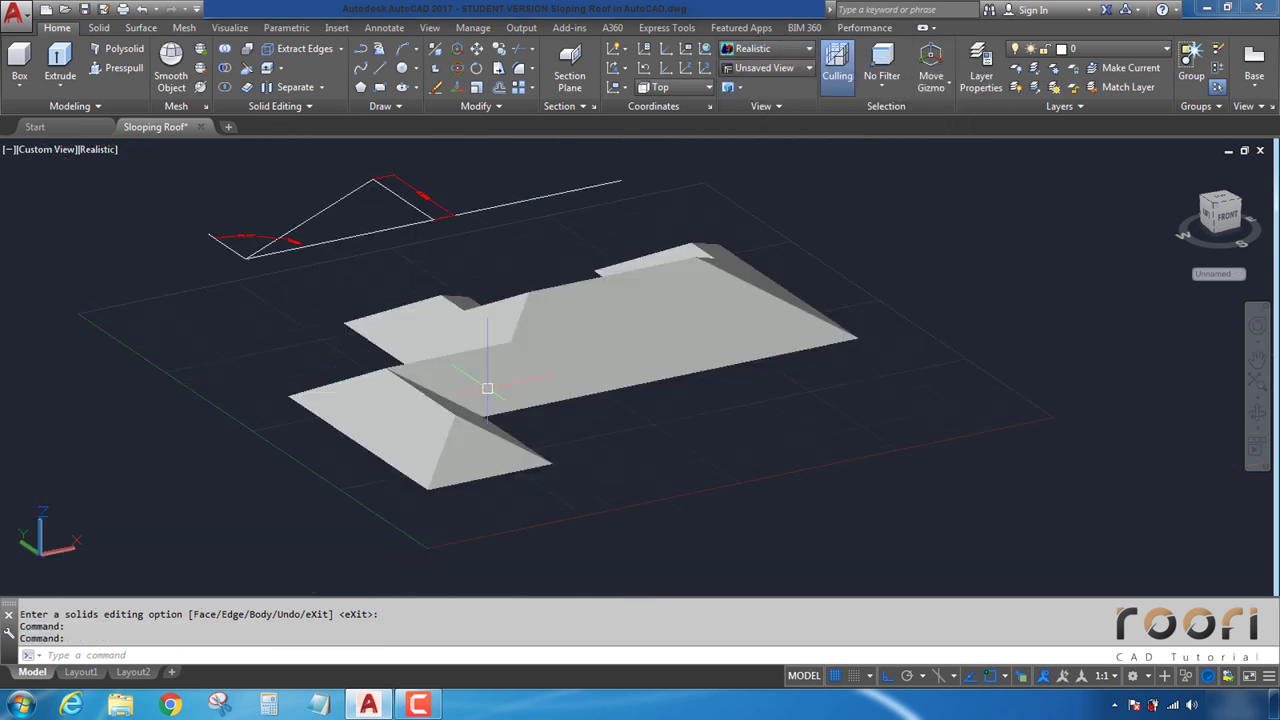
pyautogui.moveTo(529, 370)
pyautogui.keyDown('shift'); pyautogui.mouseDown(button='middle')
pyautogui.moveTo(560, 400)
pyautogui.moveTo(571, 286)
pyautogui.mouseUp(button='middle'); pyautogui.keyUp('shift')
pyautogui.scroll(1, 463, 472)
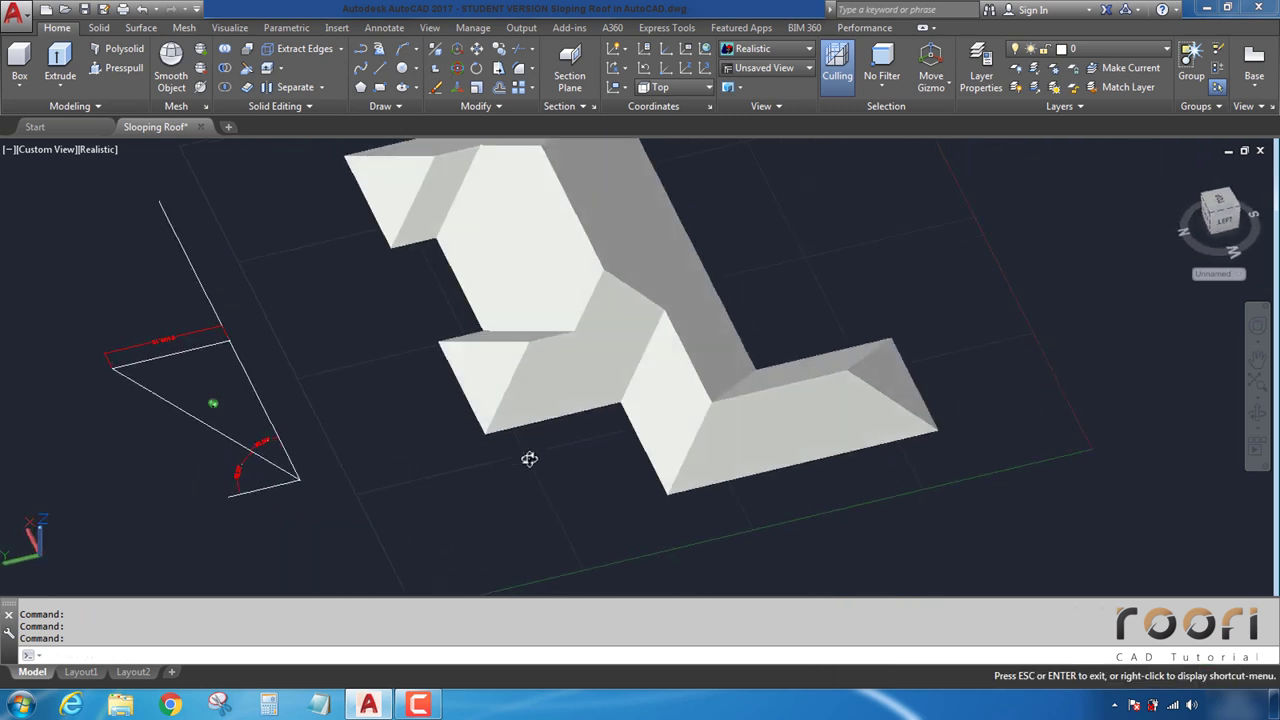
pyautogui.moveTo(463, 472)
pyautogui.keyDown('shift'); pyautogui.mouseDown(button='middle')
pyautogui.moveTo(543, 357)
pyautogui.moveTo(547, 472)
pyautogui.moveTo(431, 423)
pyautogui.moveTo(515, 439)
pyautogui.moveTo(571, 337)
pyautogui.moveTo(503, 371)
pyautogui.moveTo(466, 337)
pyautogui.moveTo(446, 257)
pyautogui.moveTo(491, 380)
pyautogui.moveTo(494, 517)
pyautogui.moveTo(528, 407)
pyautogui.moveTo(529, 457)
pyautogui.moveTo(594, 346)
pyautogui.mouseUp(button='middle'); pyautogui.keyUp('shift')
pyautogui.scroll(2, 491, 380)
pyautogui.scroll(3, 536, 422)
pyautogui.scroll(-3, 536, 422)
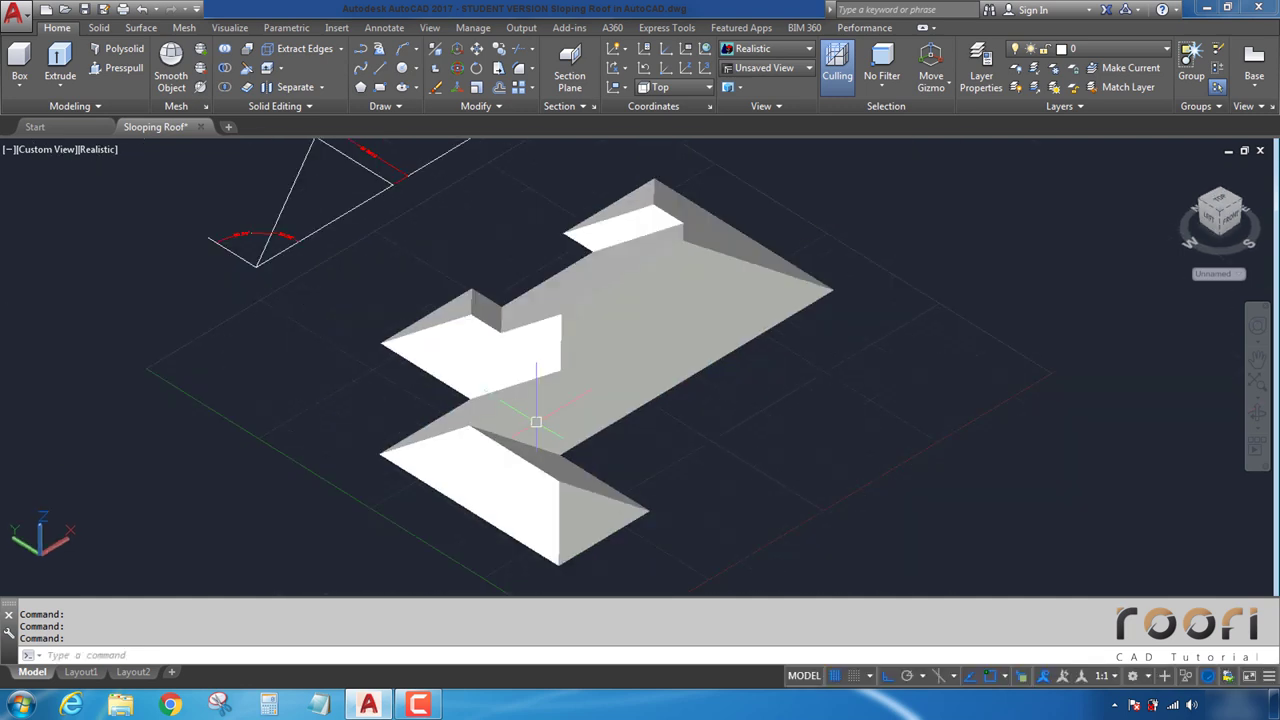
pyautogui.moveTo(536, 422)
pyautogui.keyDown('shift'); pyautogui.mouseDown(button='middle')
pyautogui.moveTo(640, 466)
pyautogui.moveTo(609, 364)
pyautogui.moveTo(520, 442)
pyautogui.mouseUp(button='middle'); pyautogui.keyUp('shift')
pyautogui.keyDown('shift'); pyautogui.moveTo(580, 363); pyautogui.dragTo(608, 415, button='middle'); pyautogui.keyUp('shift')
# Step: Bring the whole roof into view and start SOLIDEDIT face editing
pyautogui.scroll(2, 750, 410)
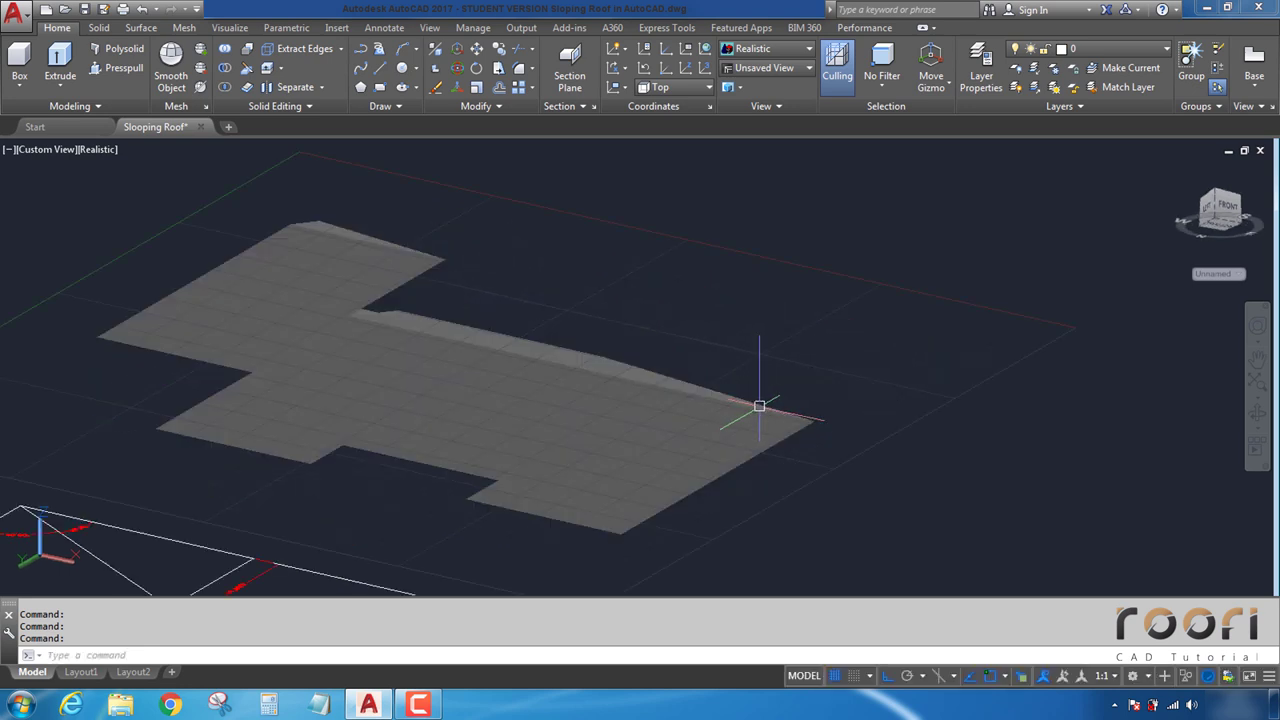
pyautogui.scroll(3, 760, 406)
pyautogui.scroll(3, 790, 407)
pyautogui.scroll(-2, 780, 408)
pyautogui.scroll(-2, 750, 416)
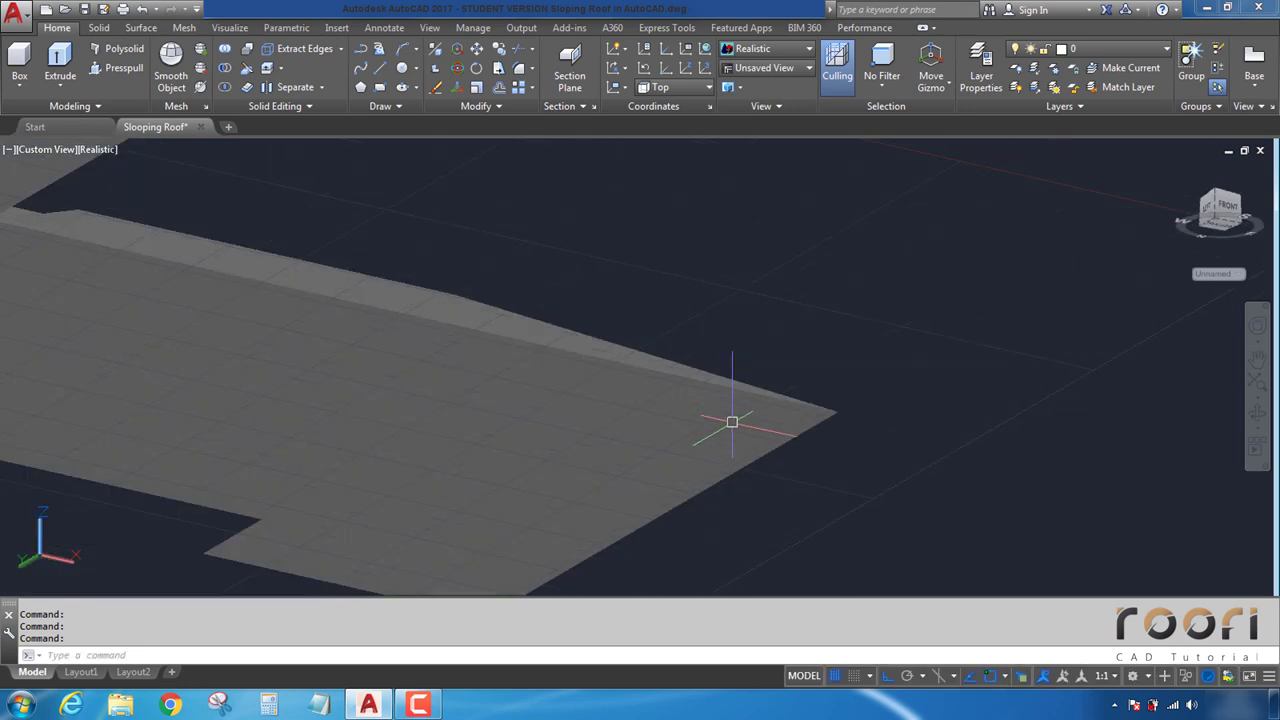
pyautogui.scroll(-3, 640, 420)
pyautogui.moveTo(609, 420)
pyautogui.mouseDown(button='middle')
pyautogui.moveTo(709, 428)
pyautogui.moveTo(690, 412)
pyautogui.mouseUp(button='middle')
pyautogui.write('solidedi')
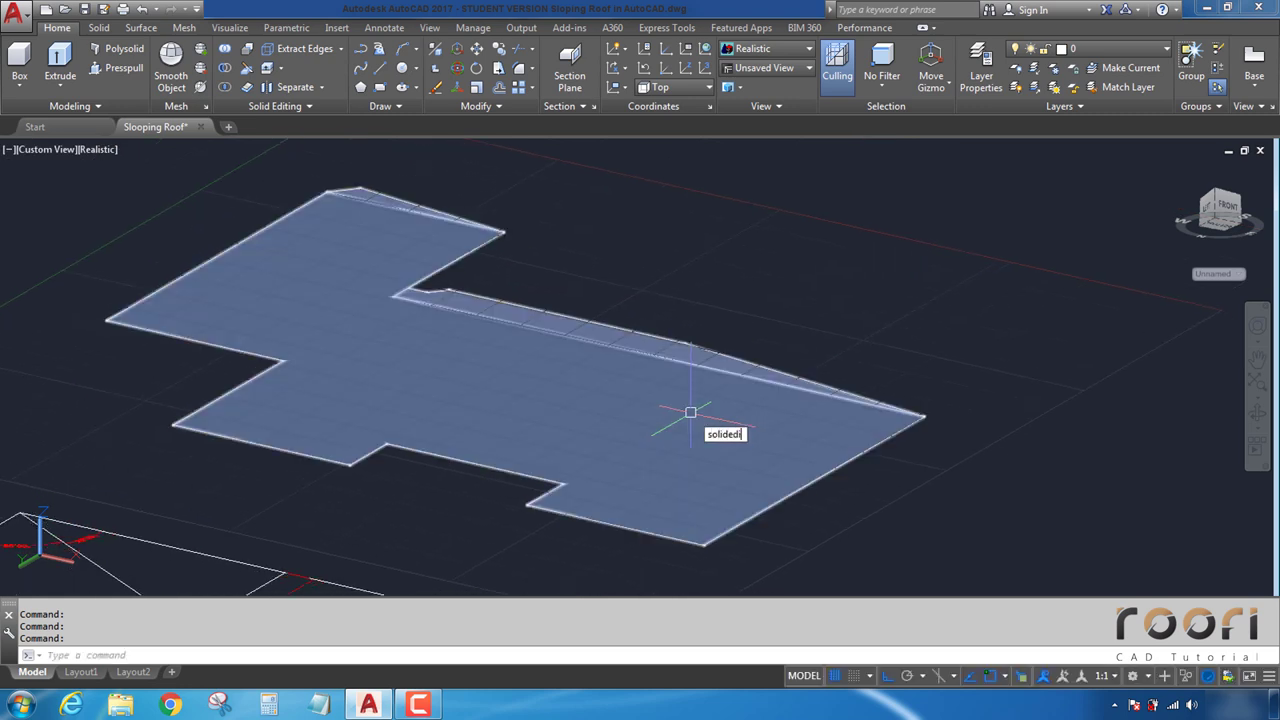
pyautogui.write('t')
pyautogui.press('Return')
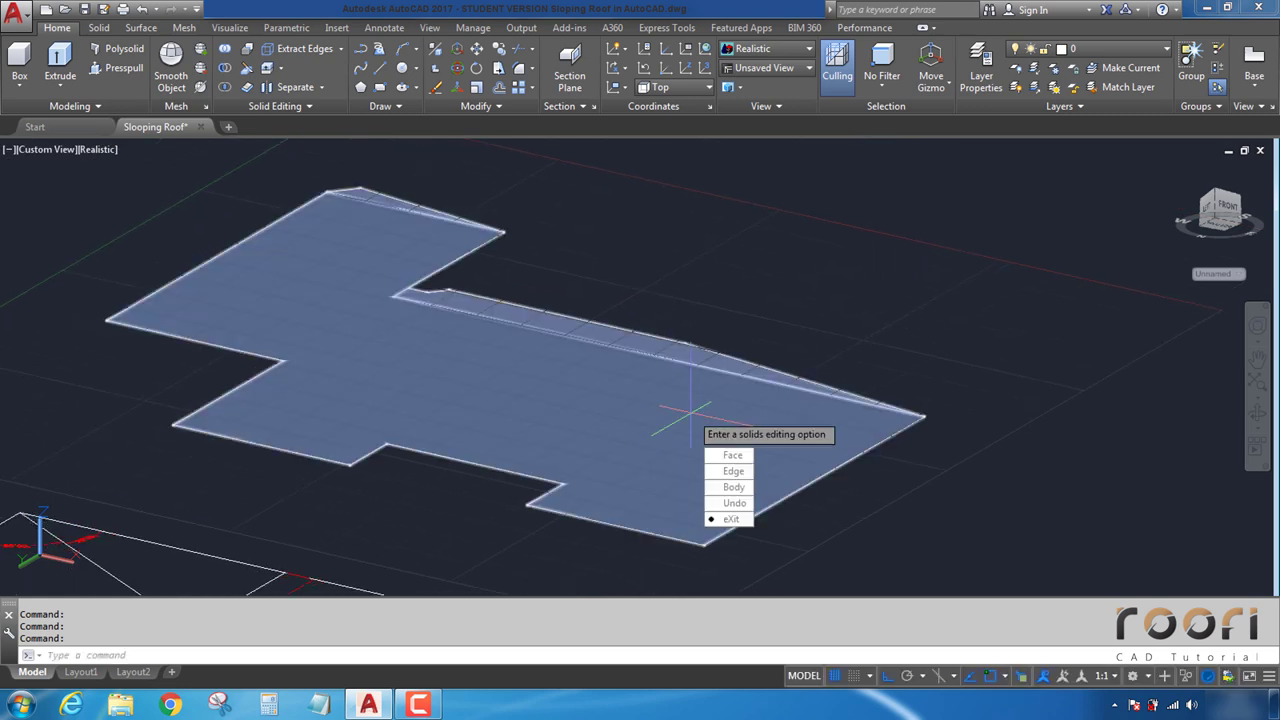
pyautogui.write('f')
pyautogui.press('Return')
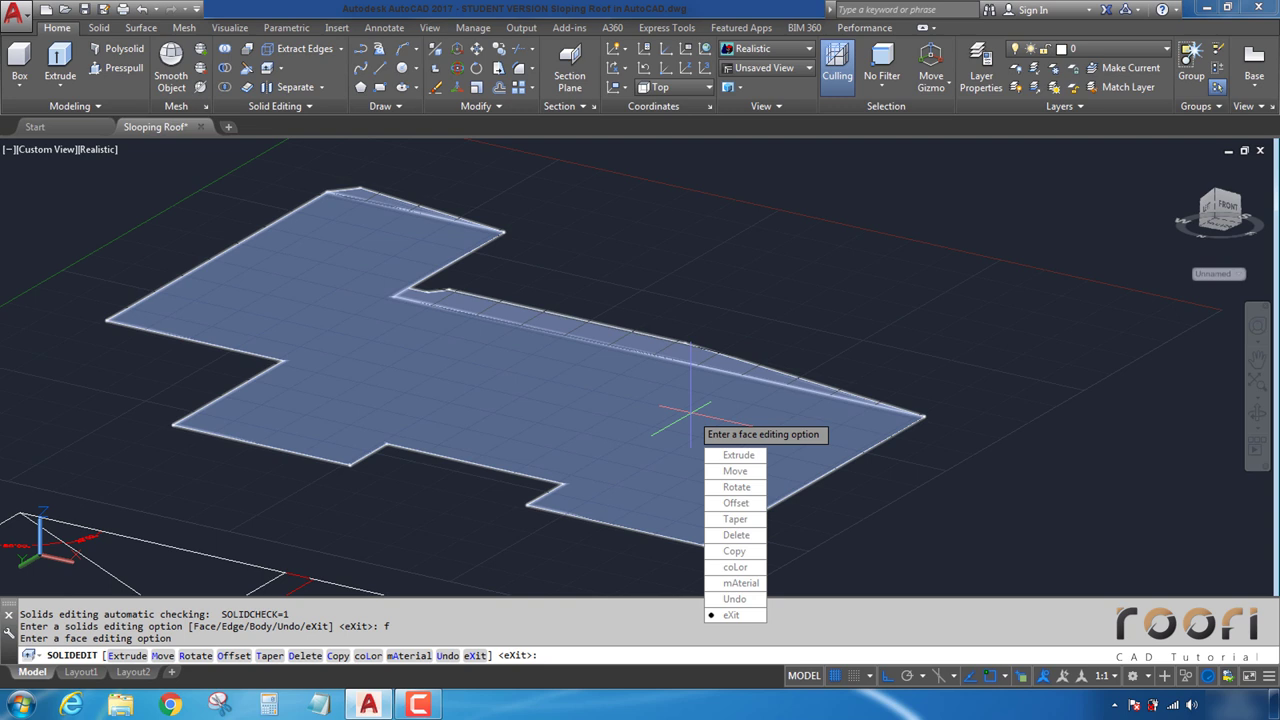
pyautogui.write('e')
# Step: Extrude the roof's flat underside face 100 units with a 0° taper
pyautogui.press('Return')
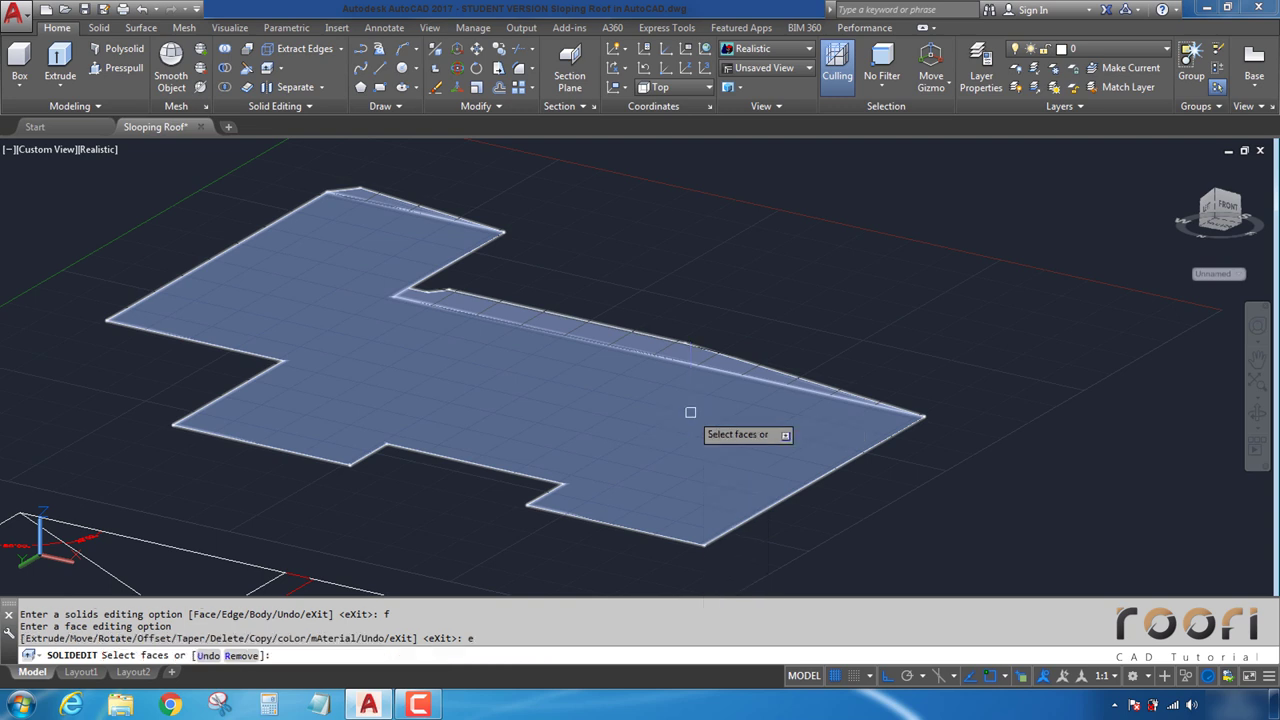
pyautogui.click(877, 426)
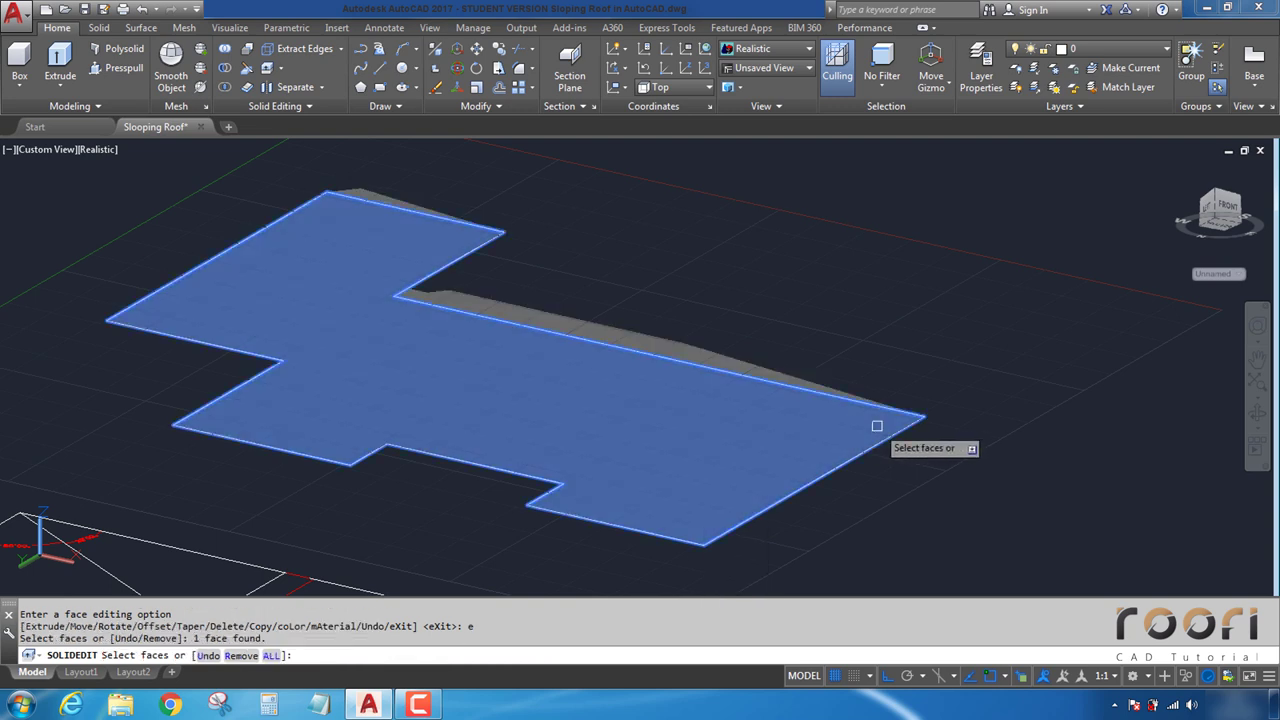
pyautogui.press('Return')
pyautogui.write('100')
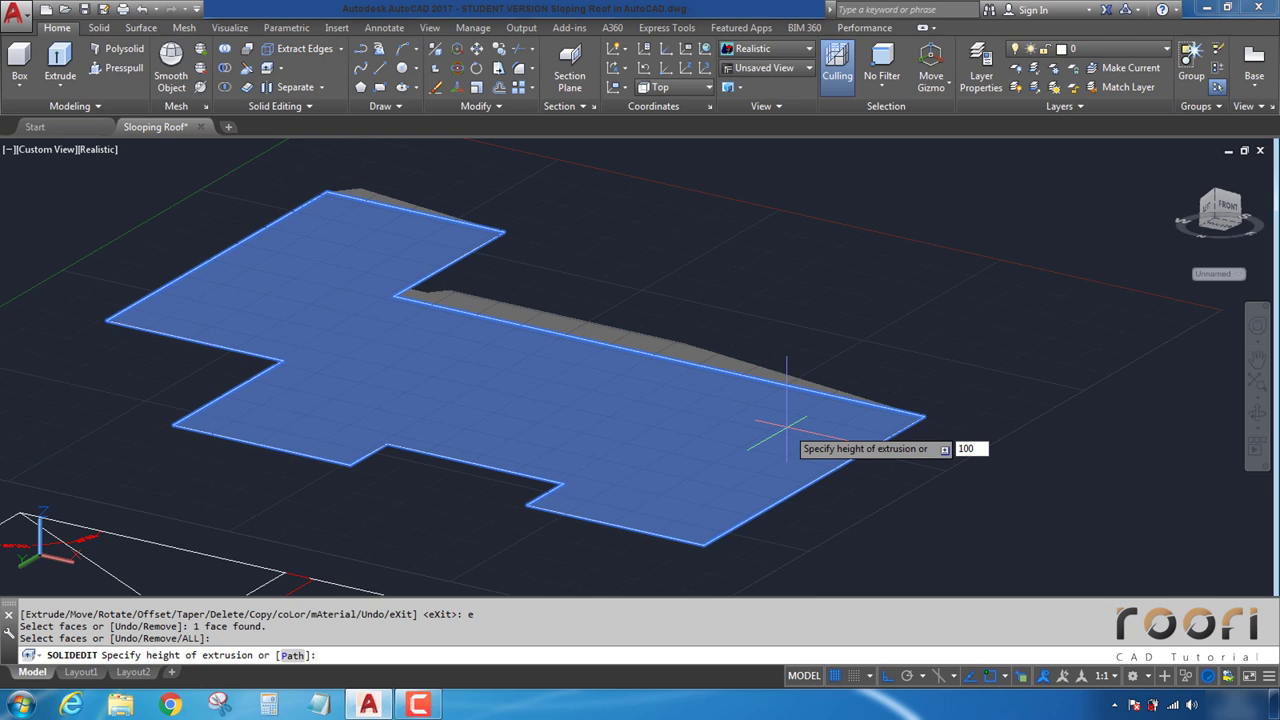
pyautogui.press('Return')
pyautogui.write('0')
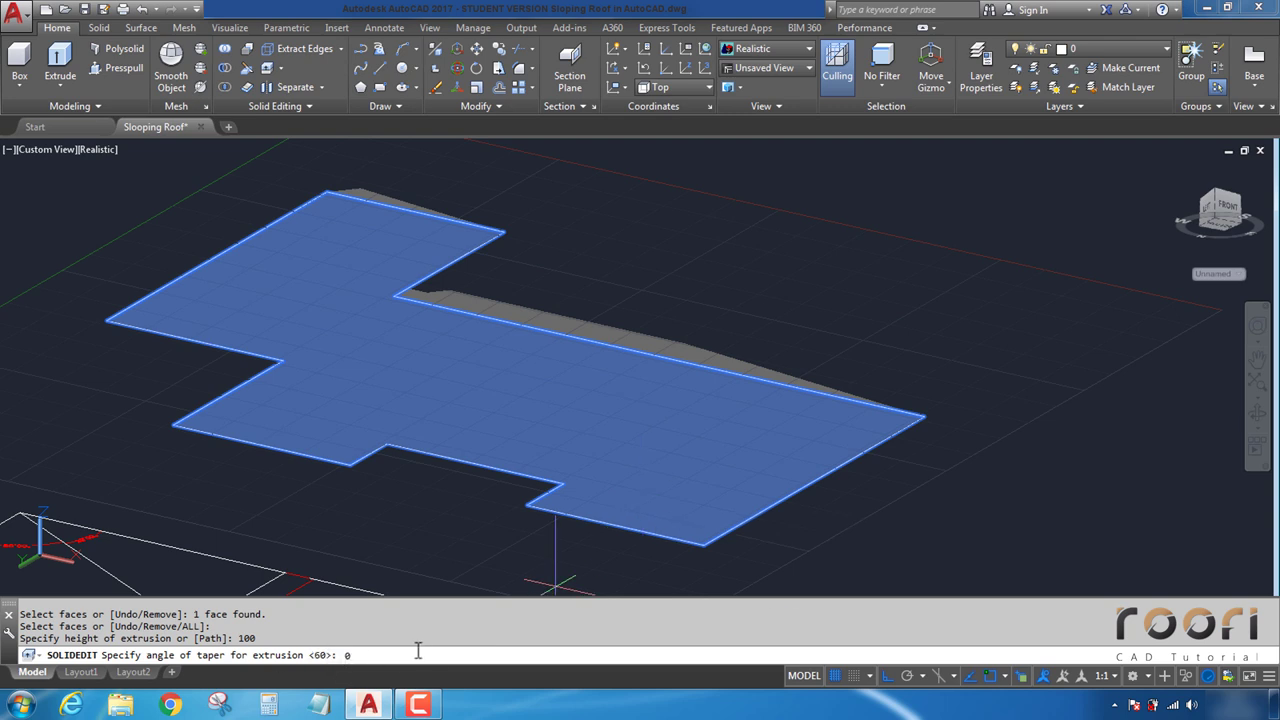
pyautogui.press('Return')
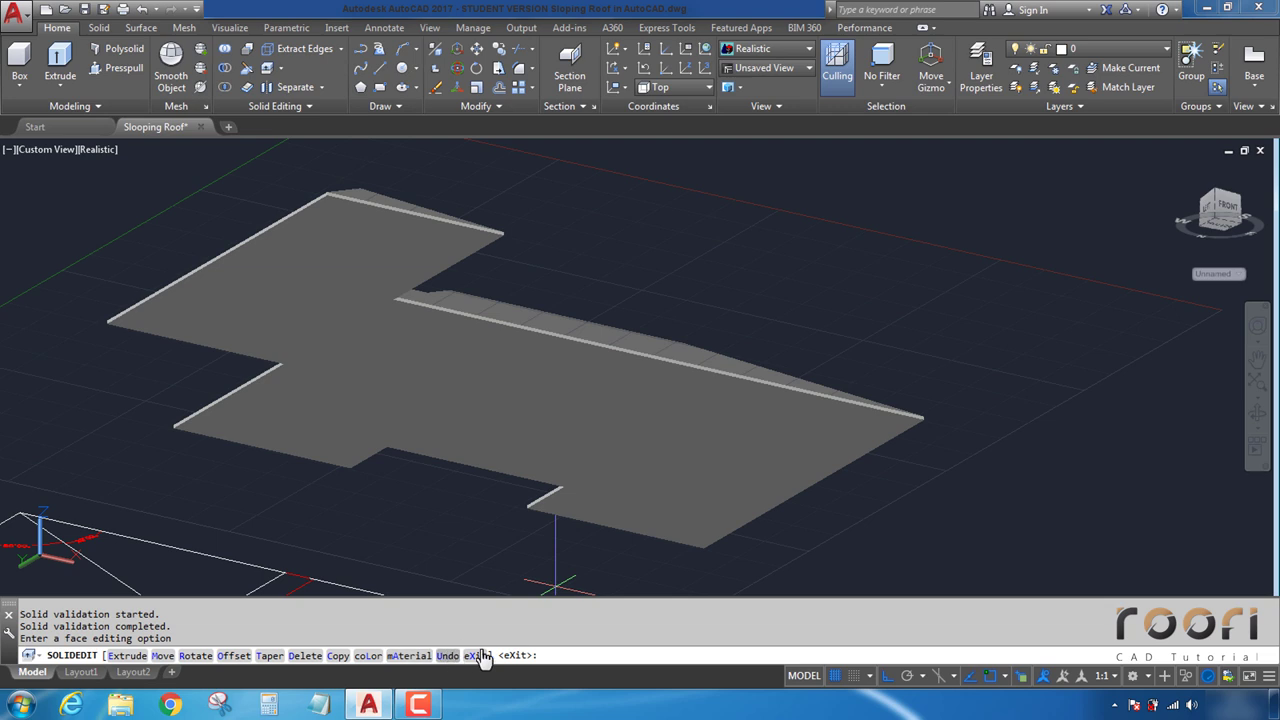
pyautogui.click(478, 655)
pyautogui.press('Return')
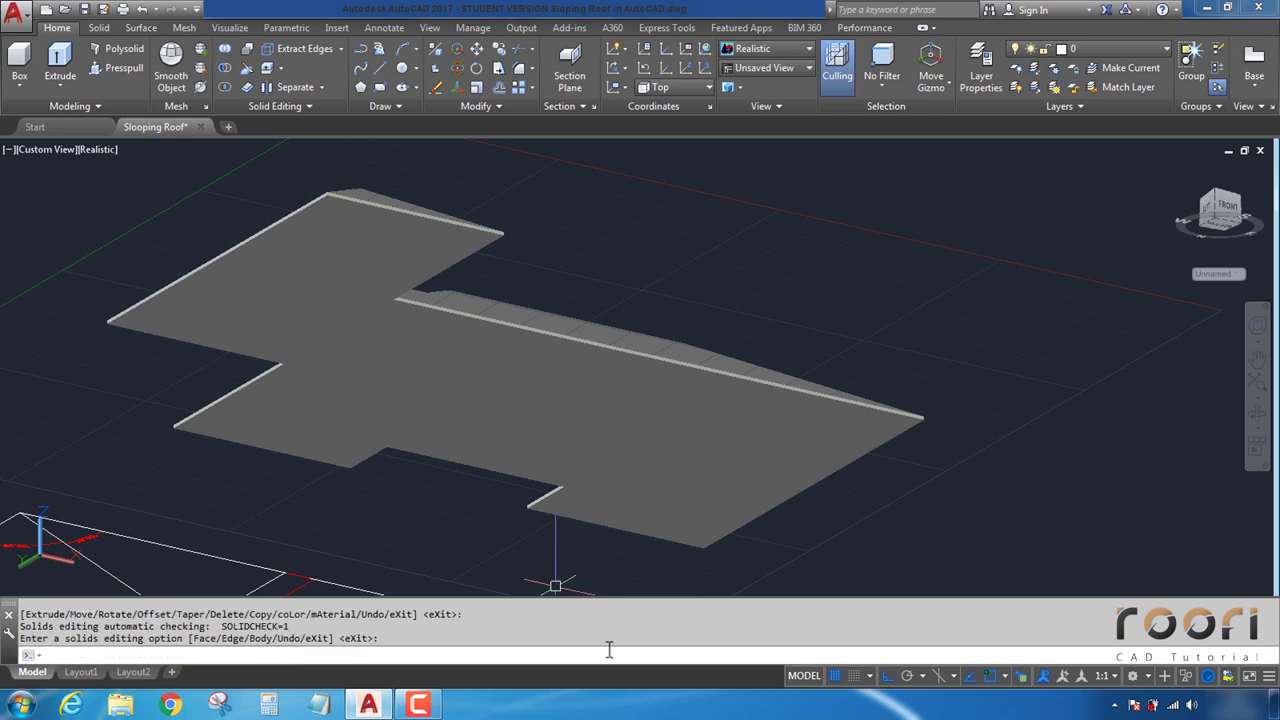
# Step: Switch the roof back to the 2D Wireframe visual style
pyautogui.press('Escape')
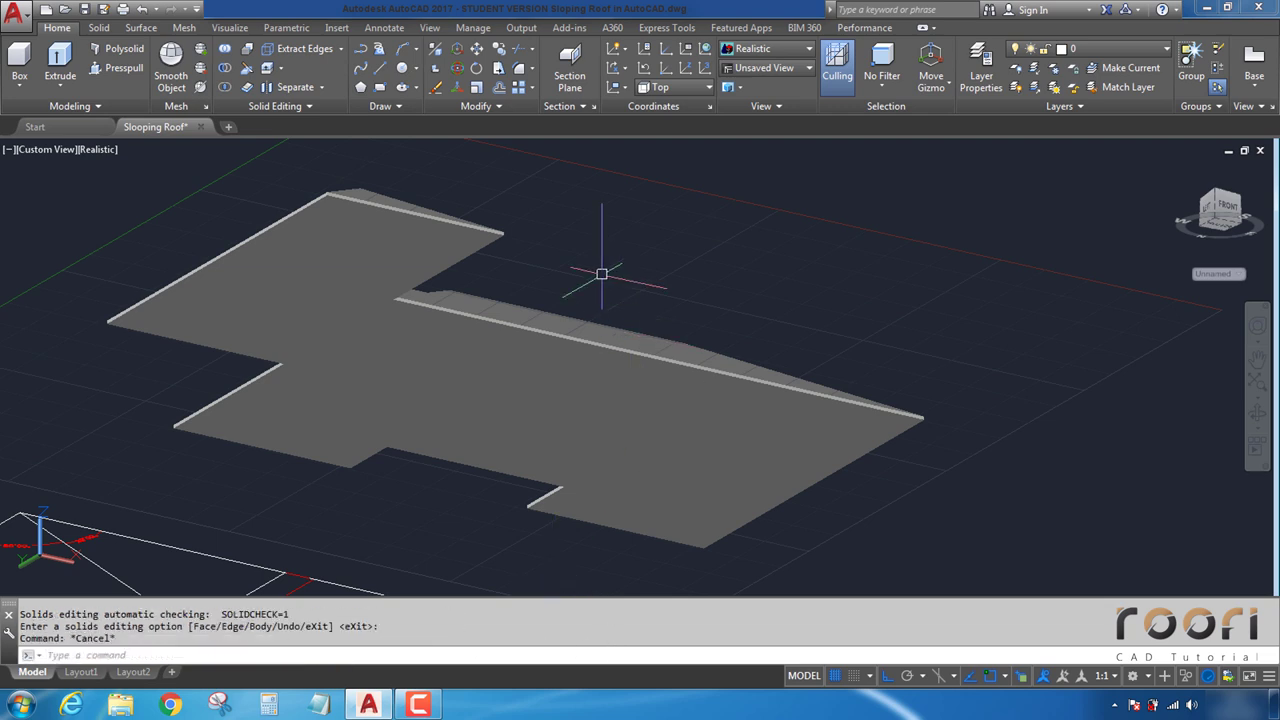
pyautogui.scroll(3, 402, 172)
pyautogui.moveTo(640, 280)
pyautogui.keyDown('shift'); pyautogui.mouseDown(button='middle')
pyautogui.moveTo(634, 320)
pyautogui.moveTo(605, 343)
pyautogui.moveTo(600, 286)
pyautogui.mouseUp(button='middle'); pyautogui.keyUp('shift')
pyautogui.click(749, 52)
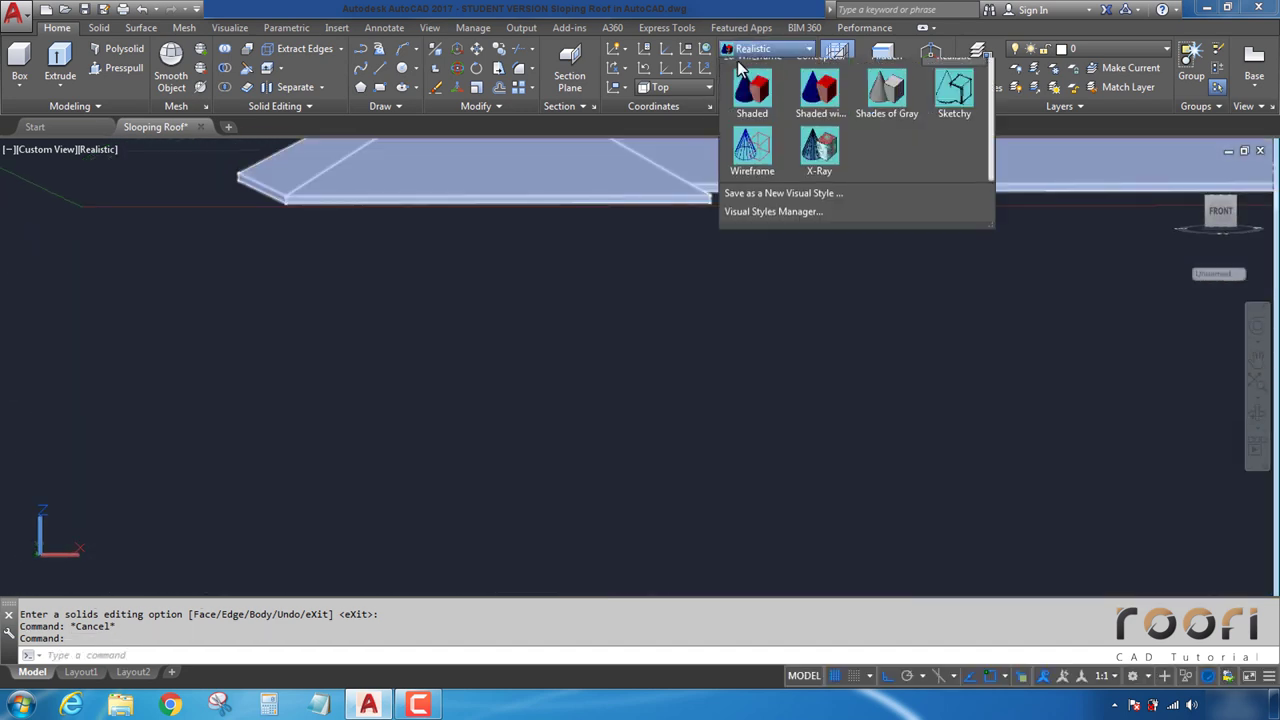
pyautogui.click(755, 83)
# Step: Set the Front preset view and frame the left end of the roof profile
pyautogui.click(791, 69)
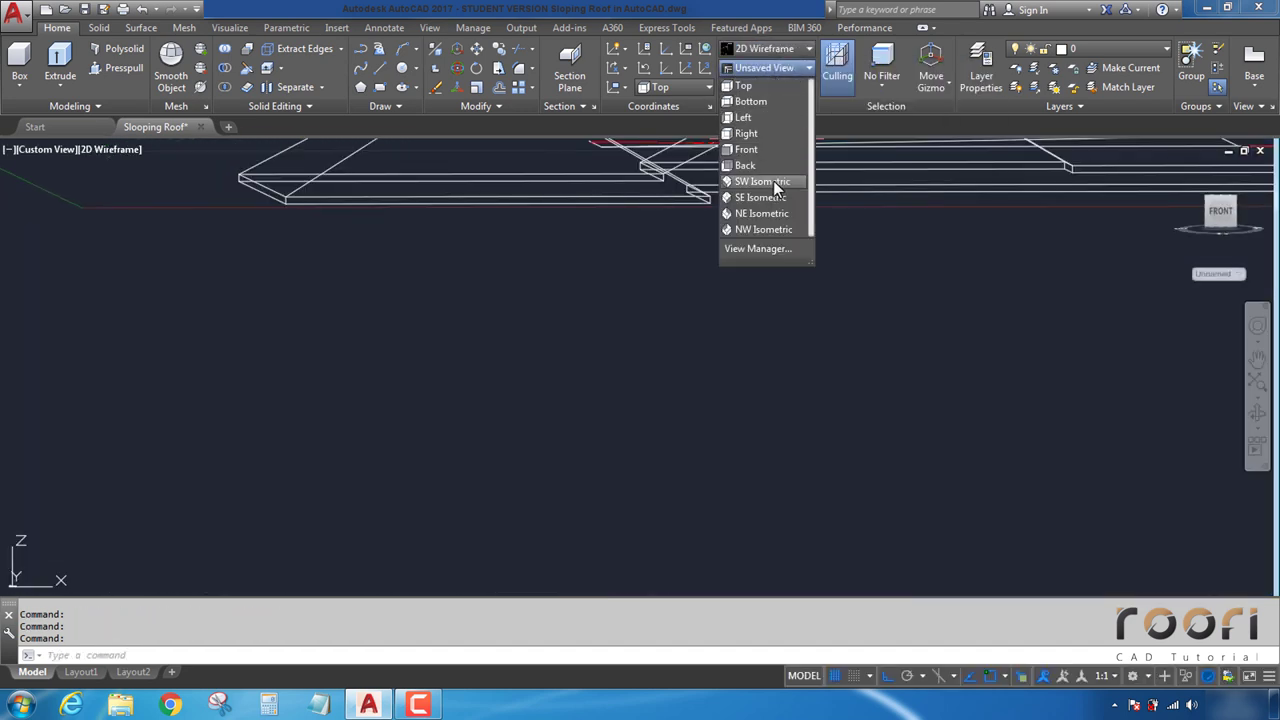
pyautogui.click(756, 150)
pyautogui.moveTo(389, 437); pyautogui.dragTo(720, 429, button='middle')
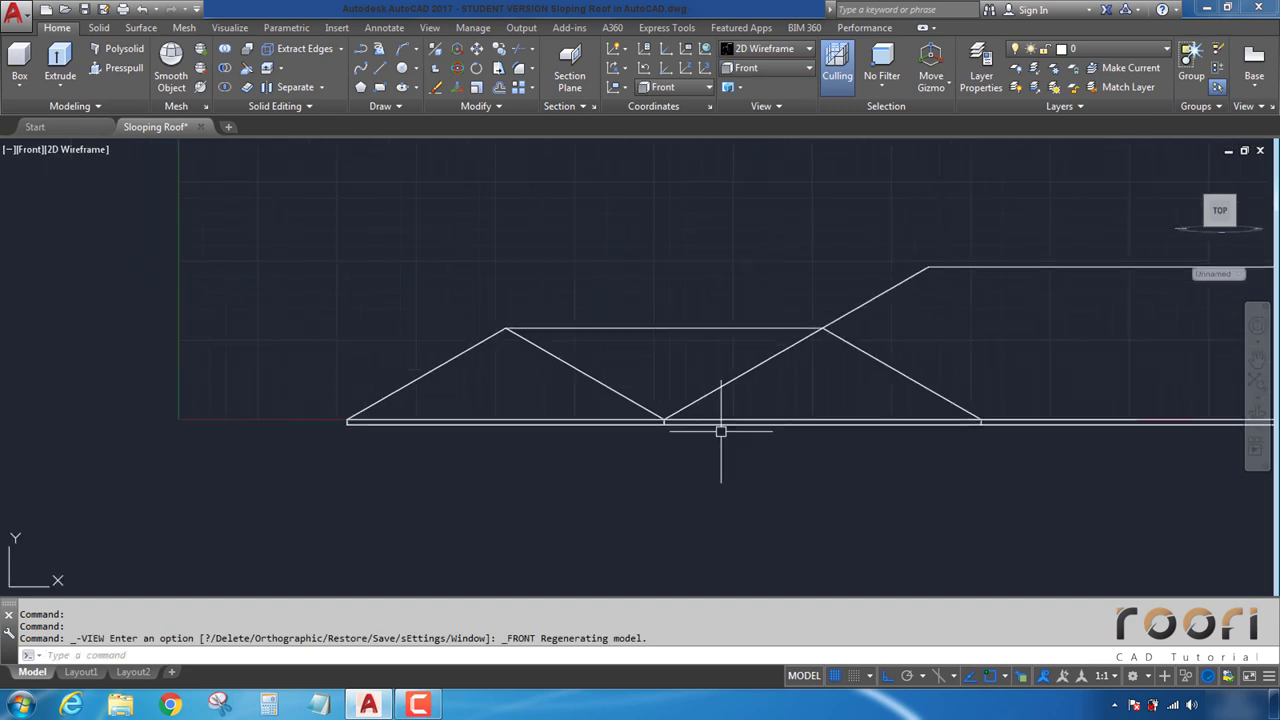
pyautogui.scroll(3, 345, 421)
pyautogui.scroll(5, 345, 421)
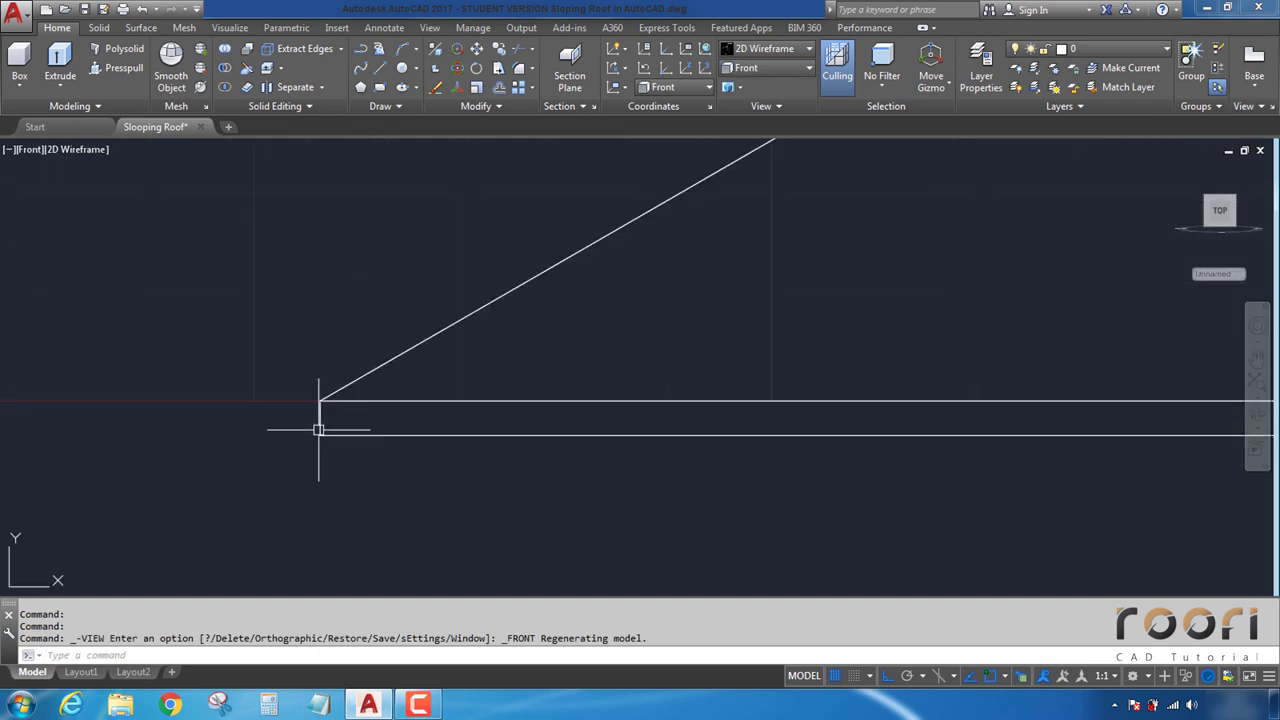
pyautogui.moveTo(329, 425); pyautogui.dragTo(378, 407, button='middle')
pyautogui.scroll(-2, 375, 416)
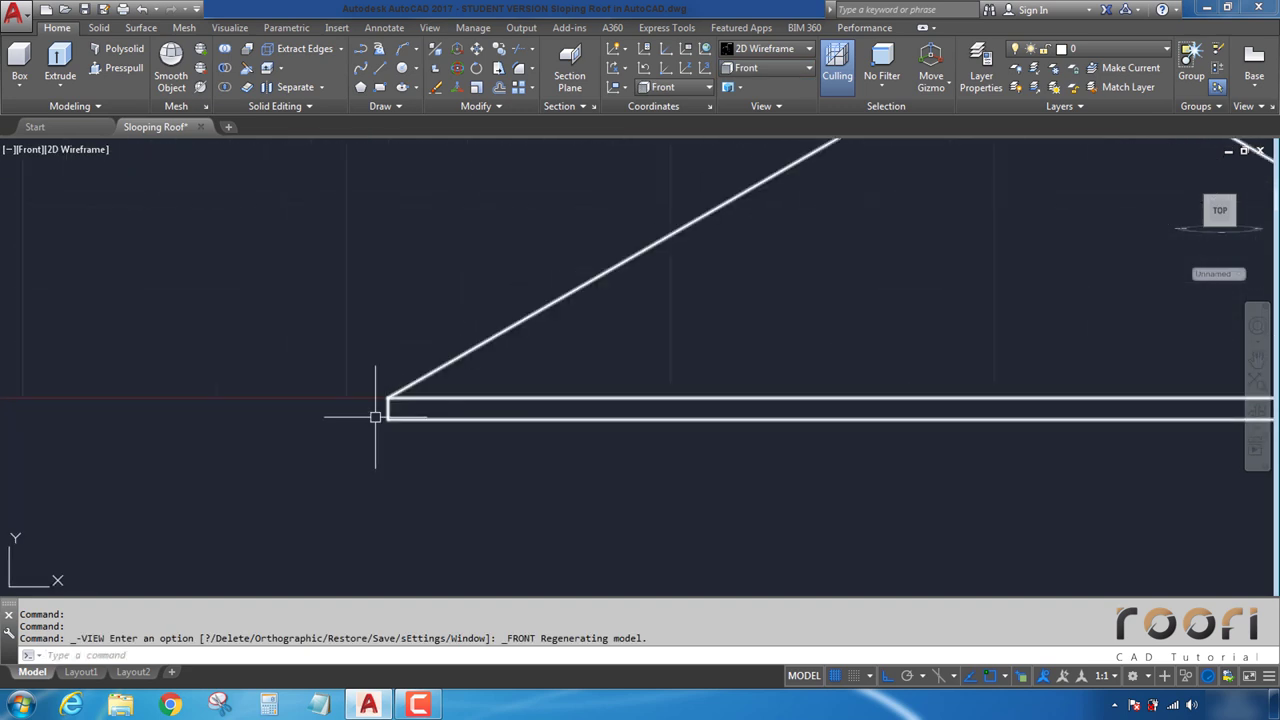
pyautogui.scroll(-1, 375, 416)
pyautogui.moveTo(634, 409); pyautogui.dragTo(443, 440, button='middle')
pyautogui.write('solidedit')
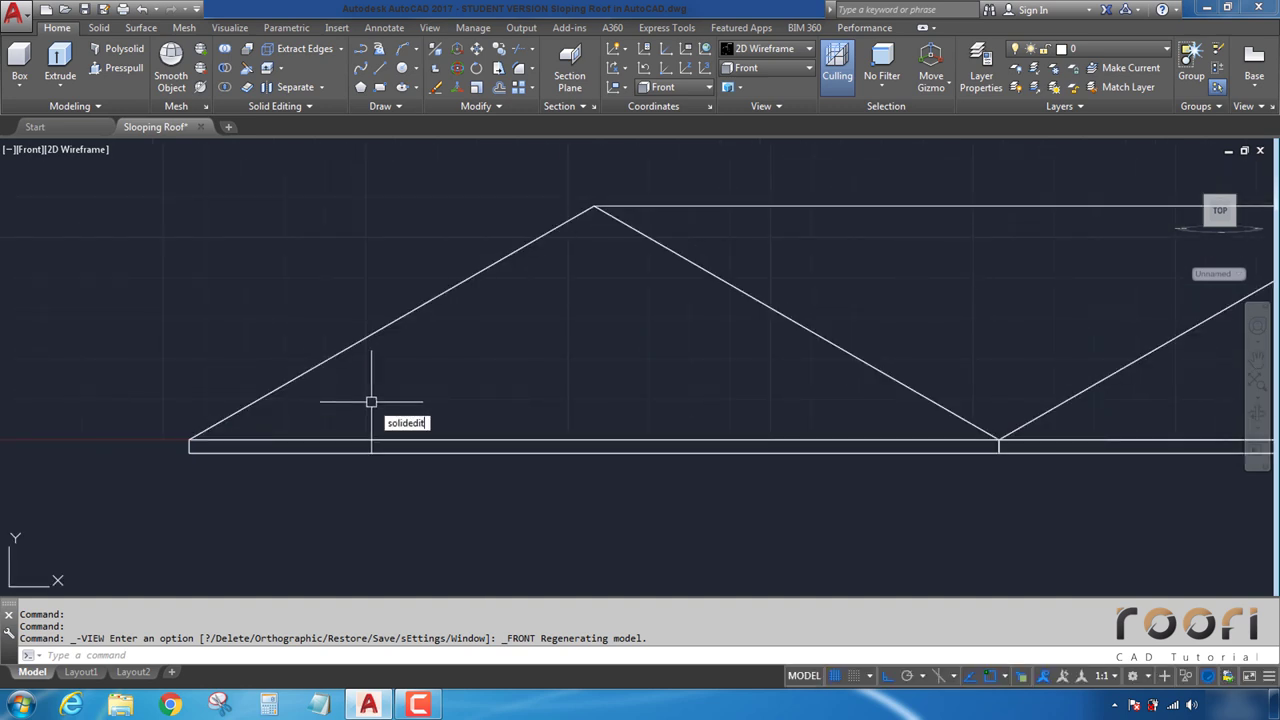
# Step: Shell the roof solid with a 100 offset, removing no faces, via SOLIDEDIT Body
pyautogui.press('Return')
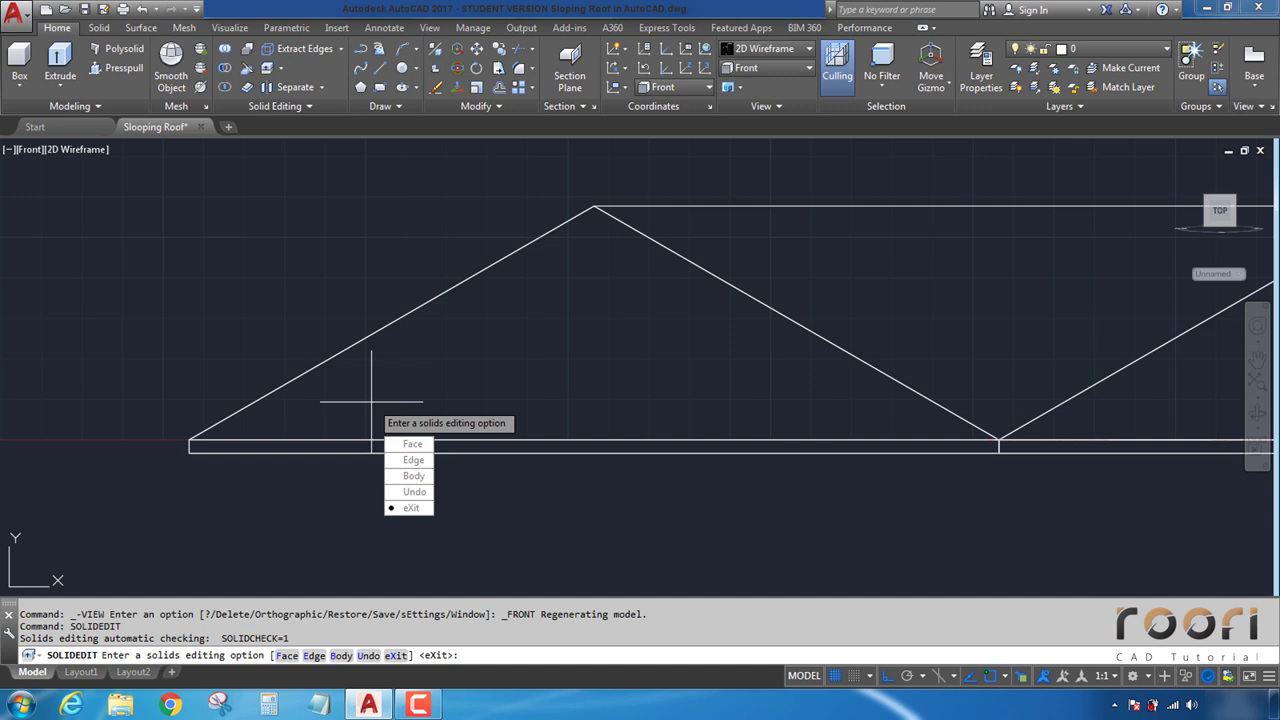
pyautogui.write('b')
pyautogui.press('Return')
pyautogui.write('shell')
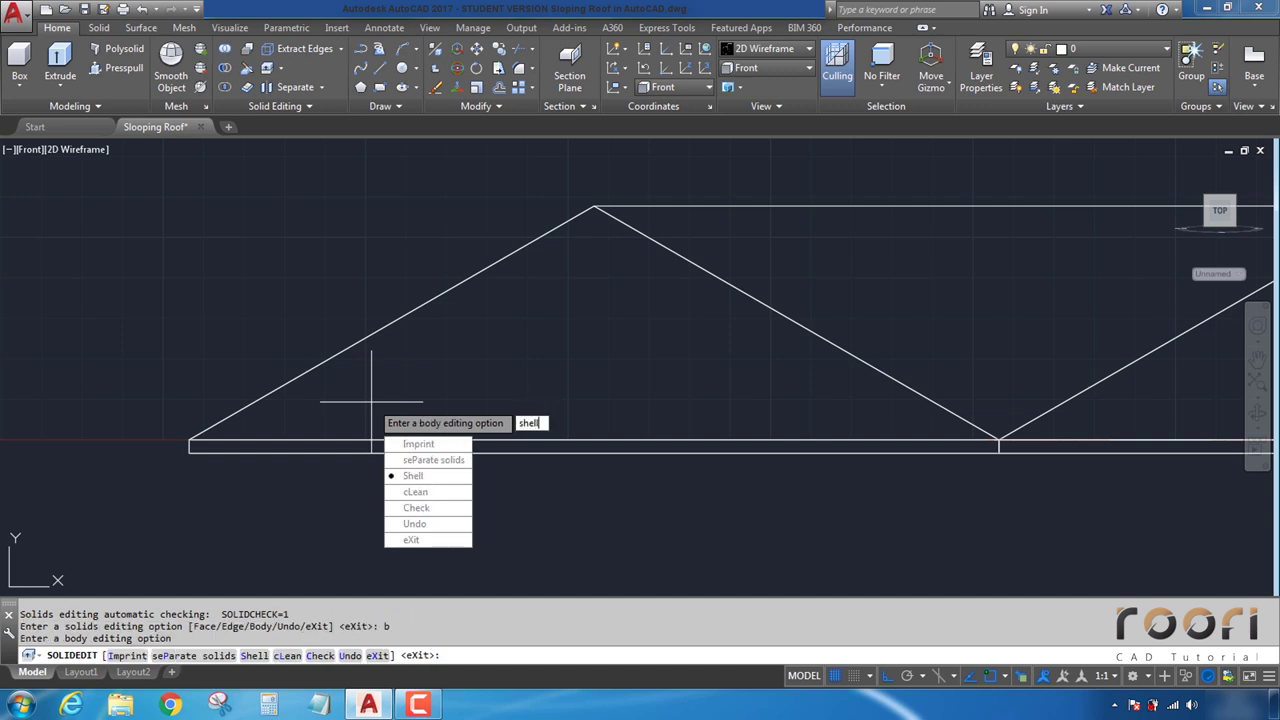
pyautogui.press('Return')
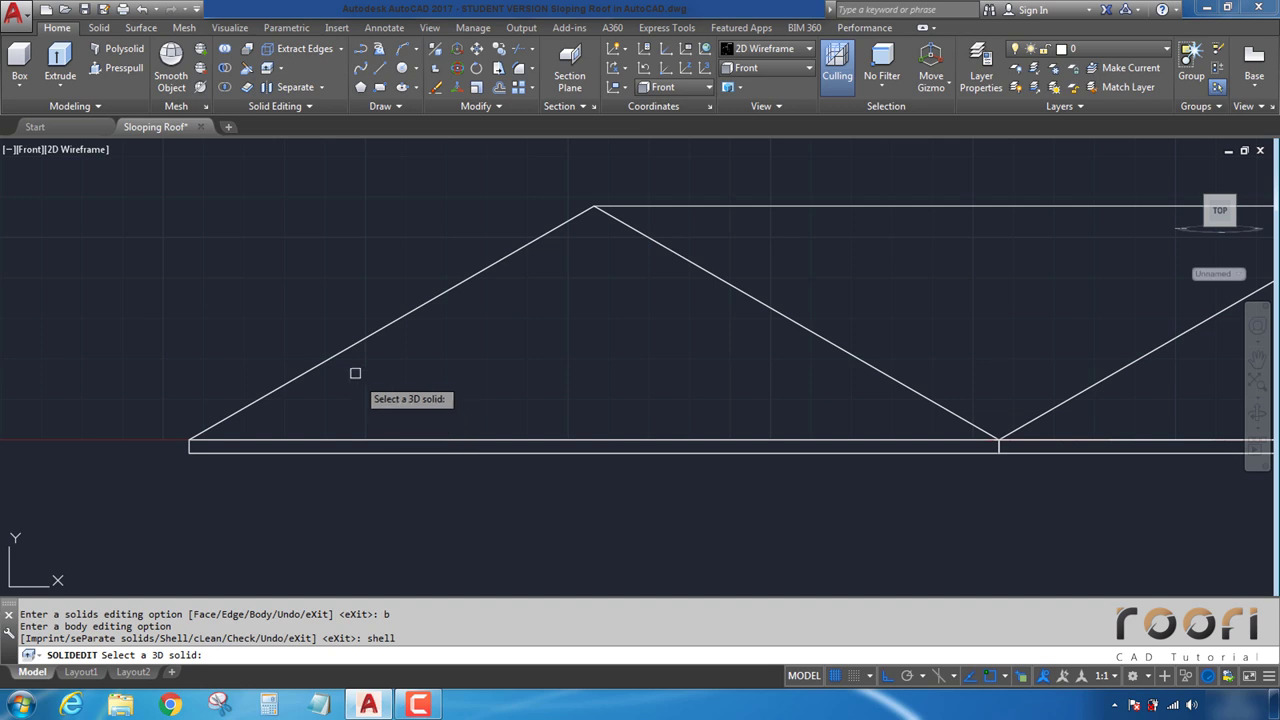
pyautogui.click(360, 348)
pyautogui.press('Return')
pyautogui.write('100')
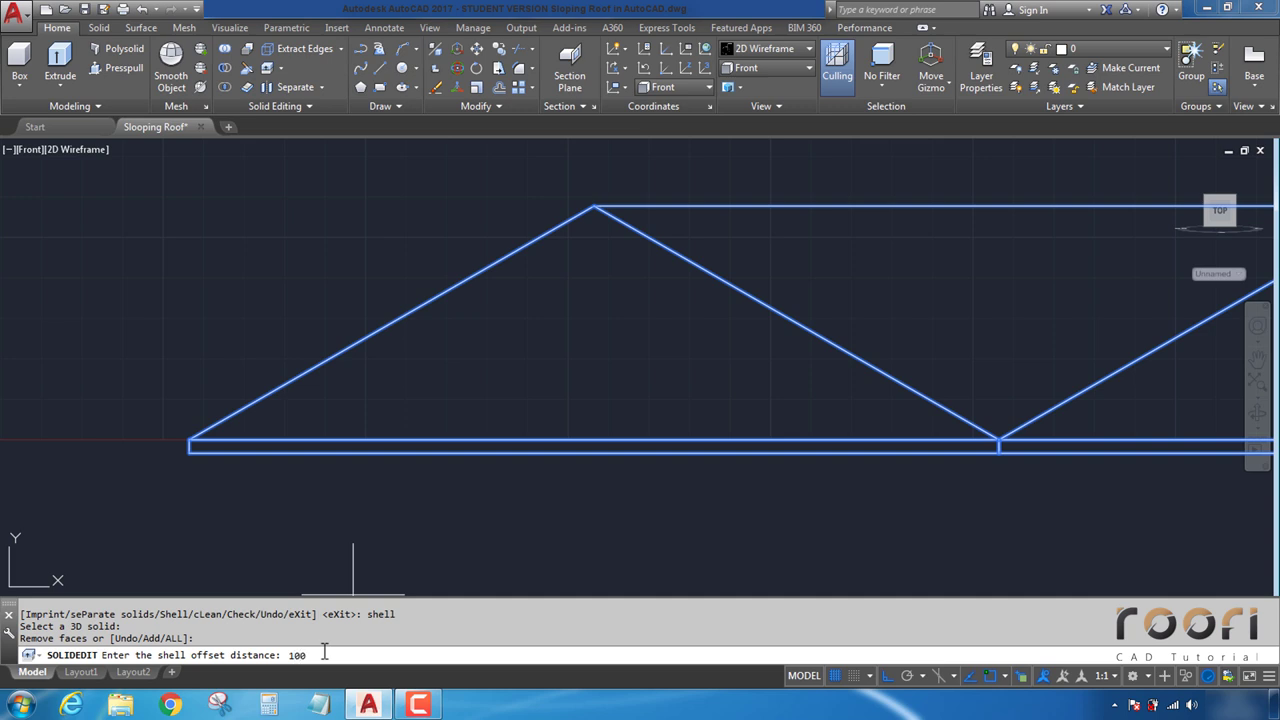
pyautogui.press('Return')
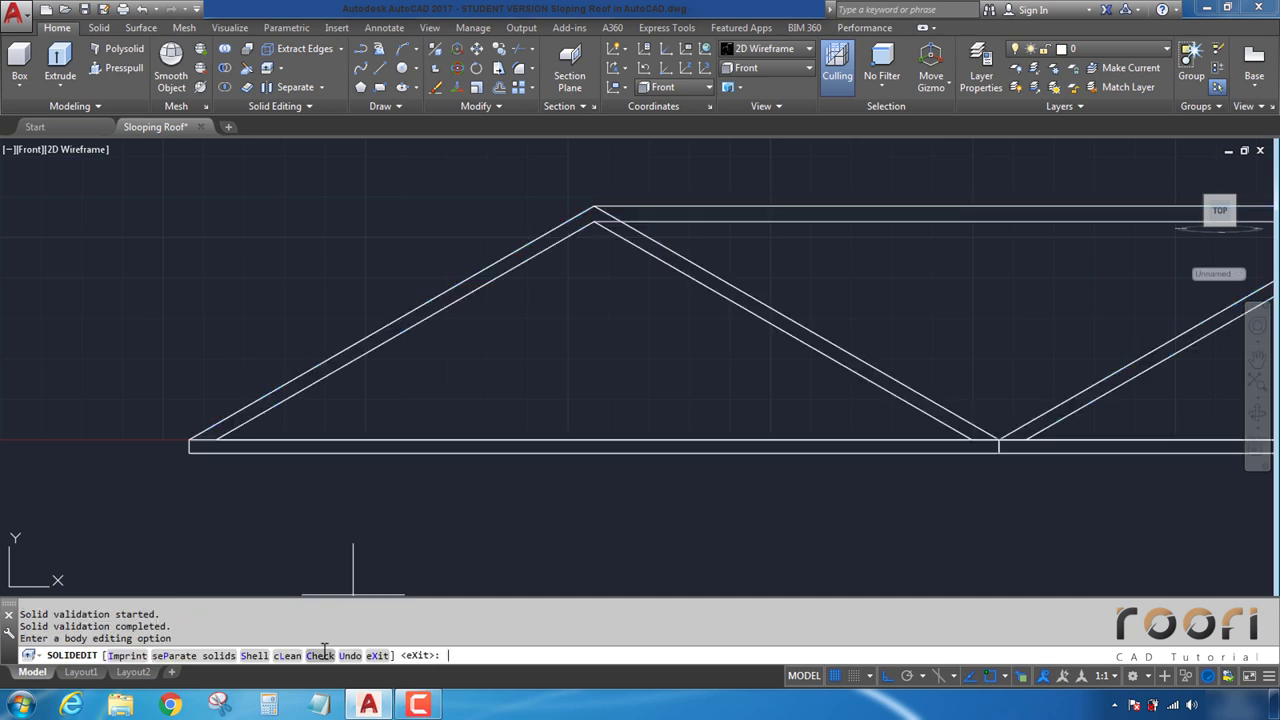
pyautogui.press('Down')
pyautogui.press('Return')
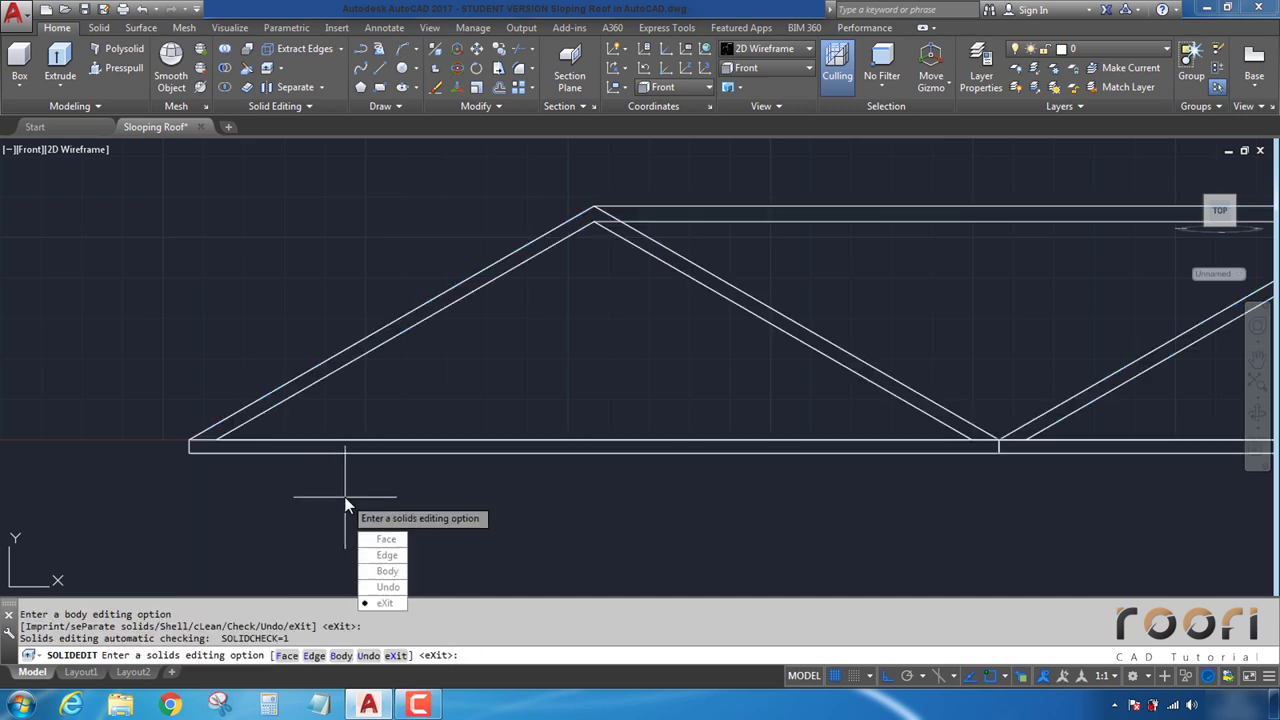
pyautogui.press('Return')
pyautogui.scroll(2, 240, 449)
pyautogui.write('slice')
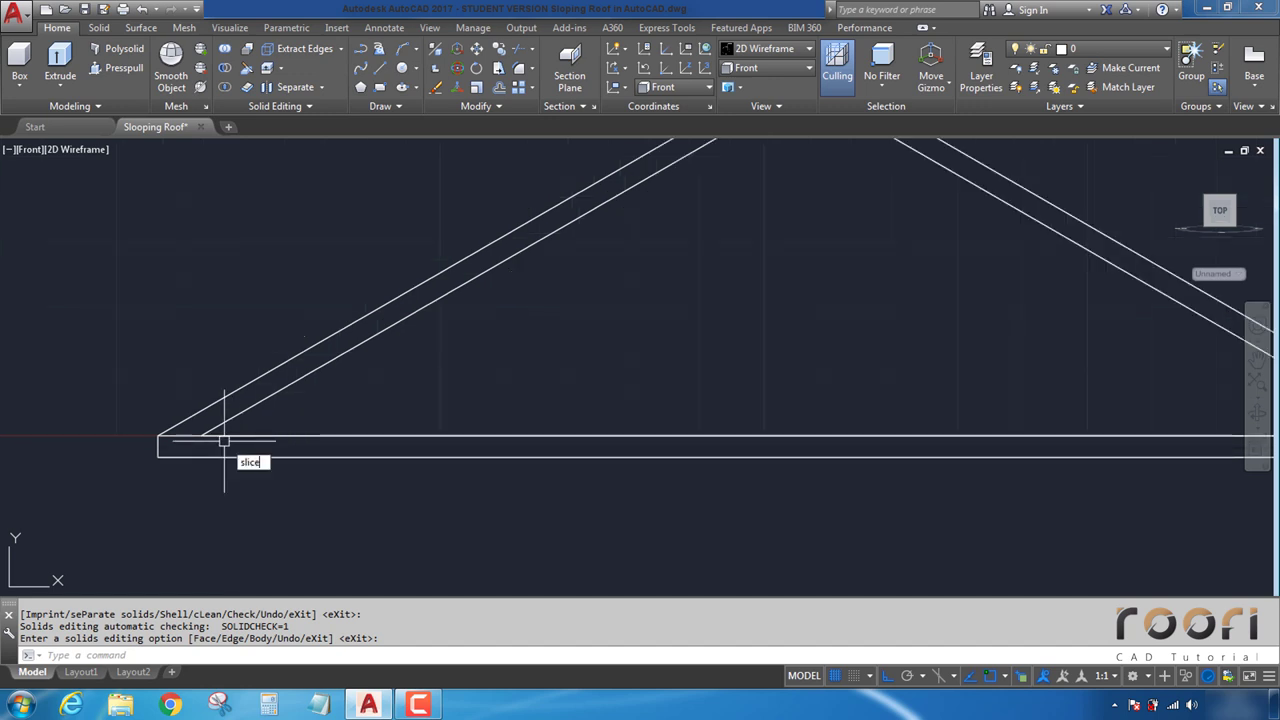
# Step: Slice the roof along the base beam's top edge, keeping both sides
pyautogui.press('Return')
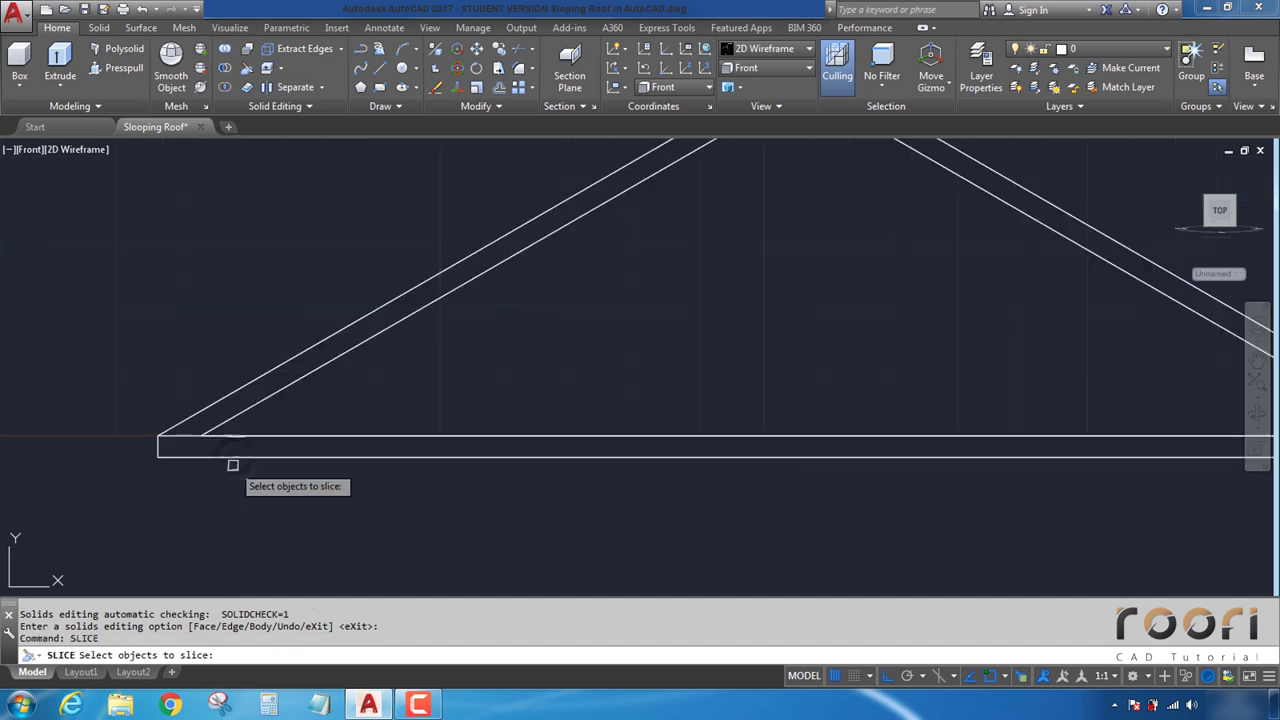
pyautogui.click(236, 457)
pyautogui.press('Return')
pyautogui.click(157, 435)
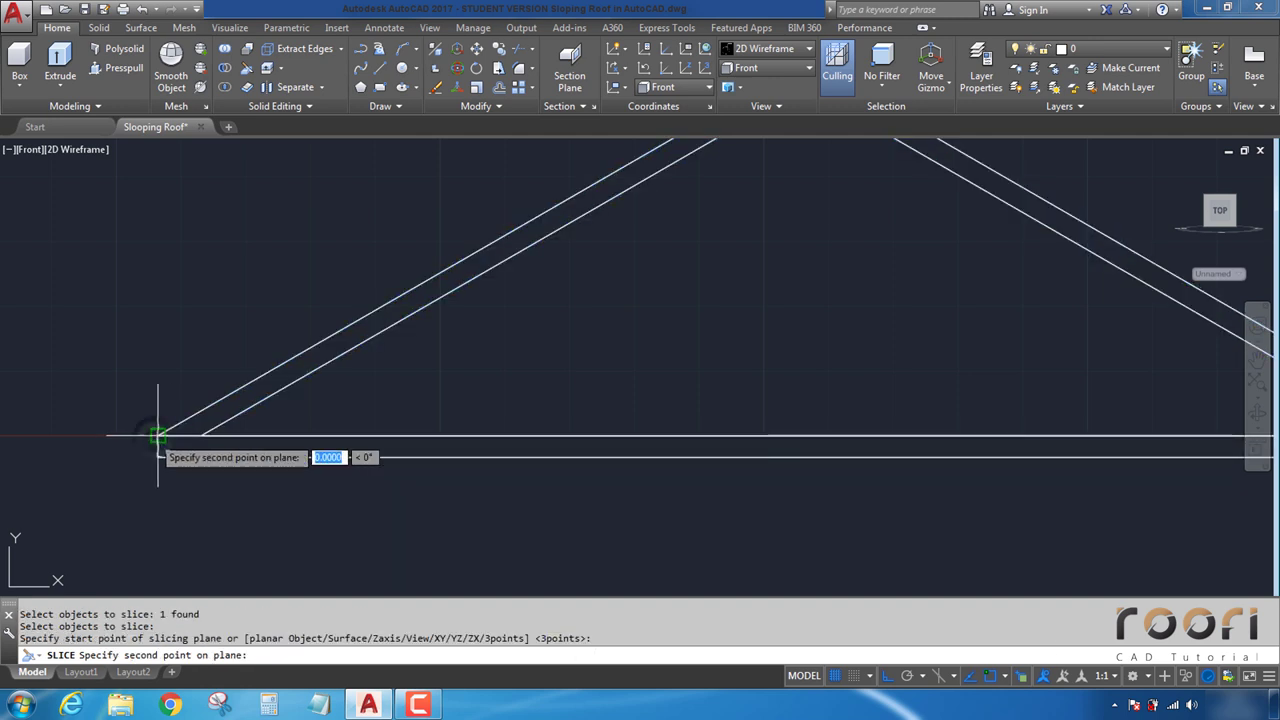
pyautogui.click(390, 437)
pyautogui.press('Return')
# Step: Window-select the cut-off base beam and delete it
pyautogui.click(343, 451)
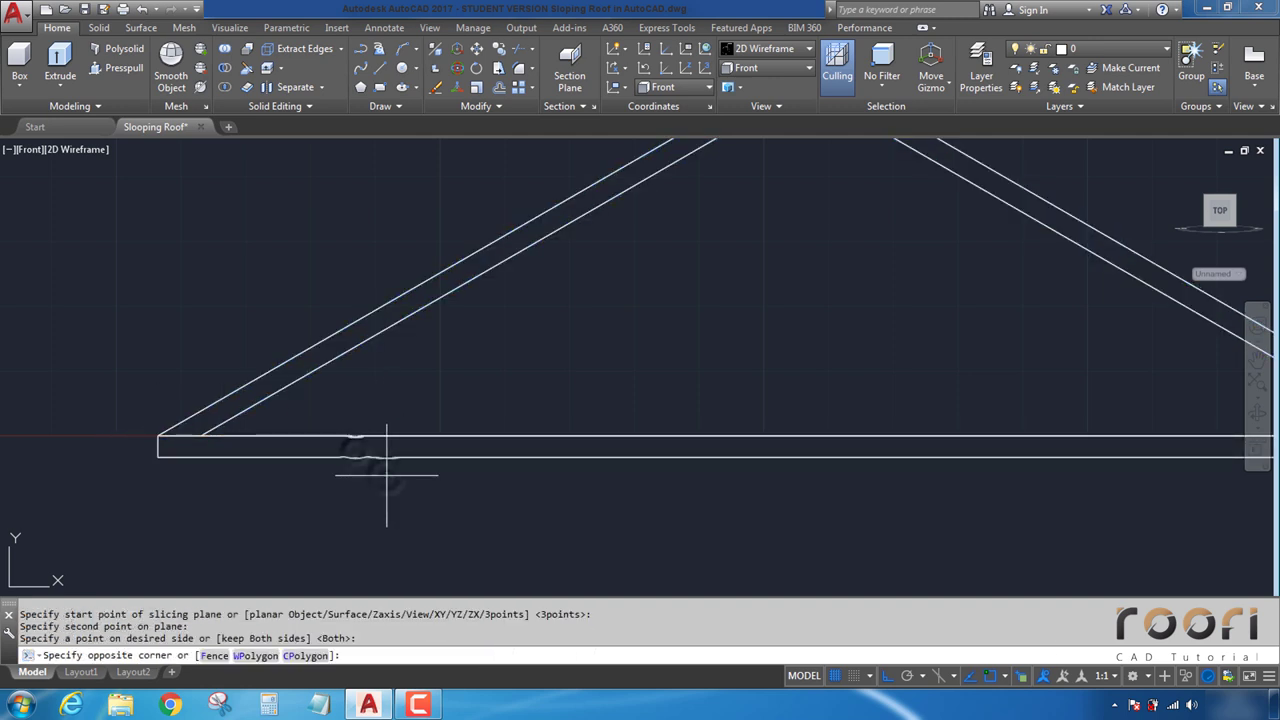
pyautogui.click(355, 451)
pyautogui.press('Delete')
pyautogui.scroll(-3, 290, 450)
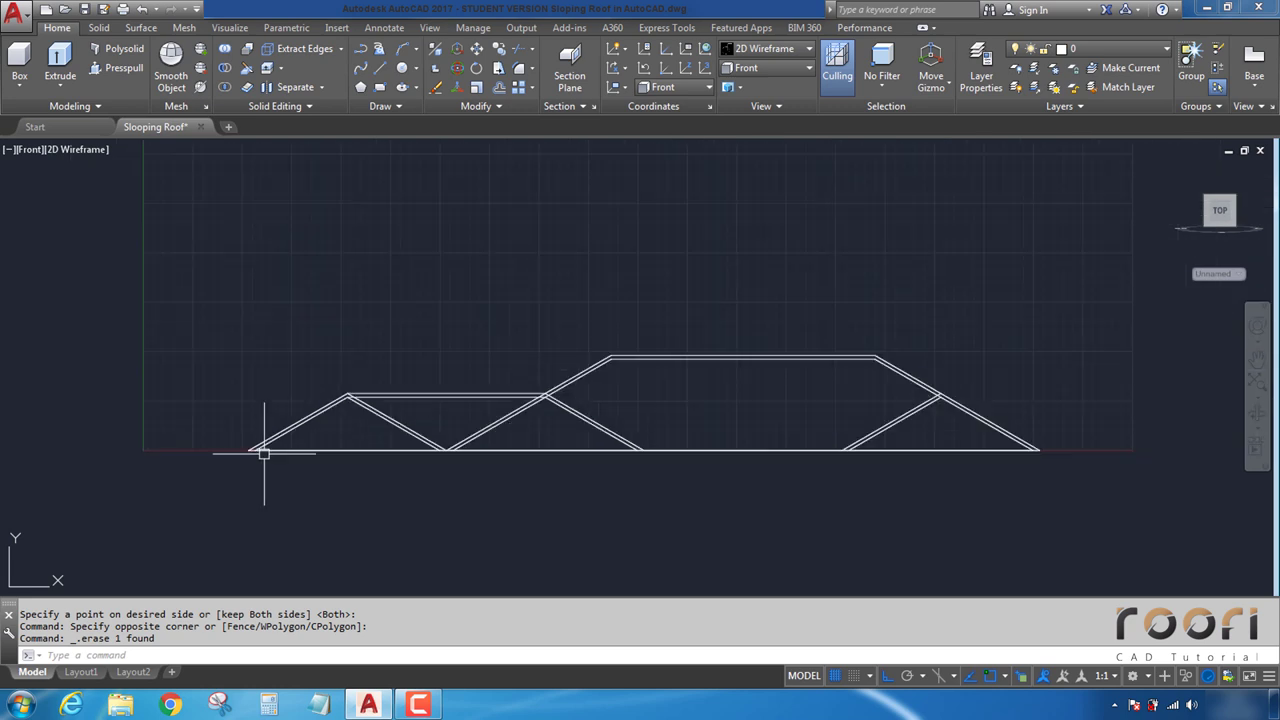
# Step: Switch to the Top view and orbit it into a tilted 3D view of the roof
pyautogui.click(775, 47)
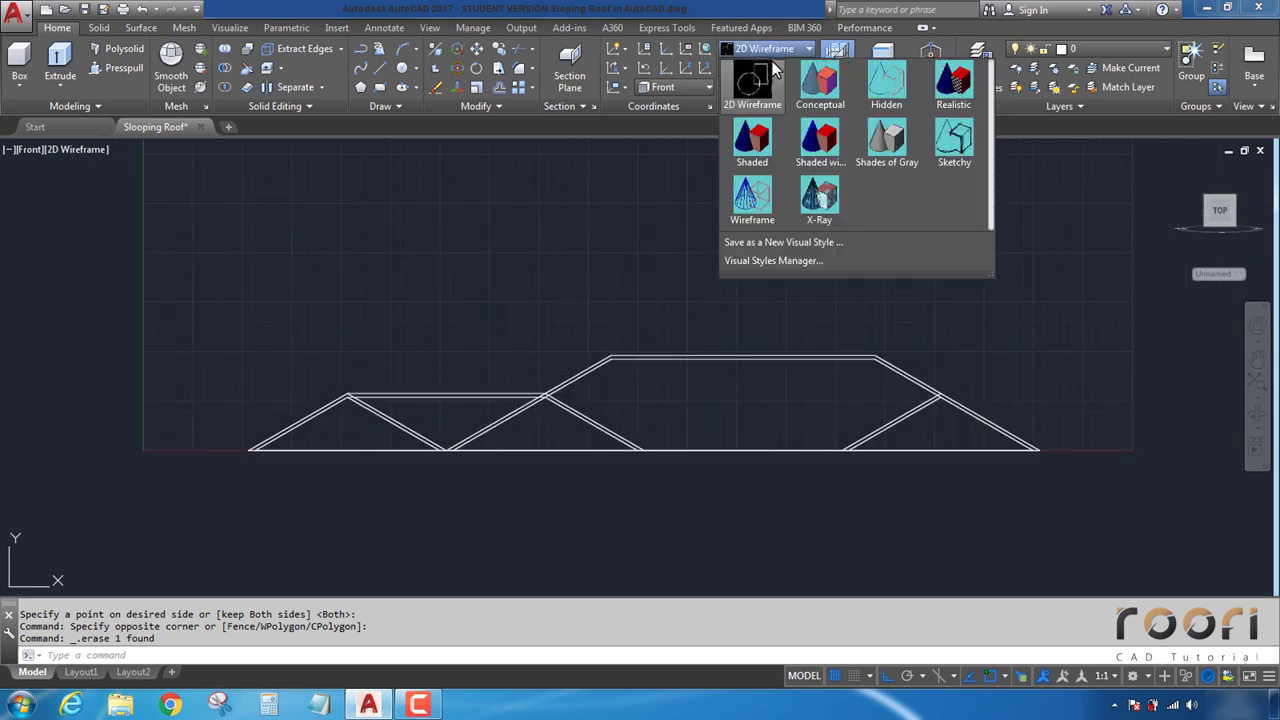
pyautogui.click(762, 78)
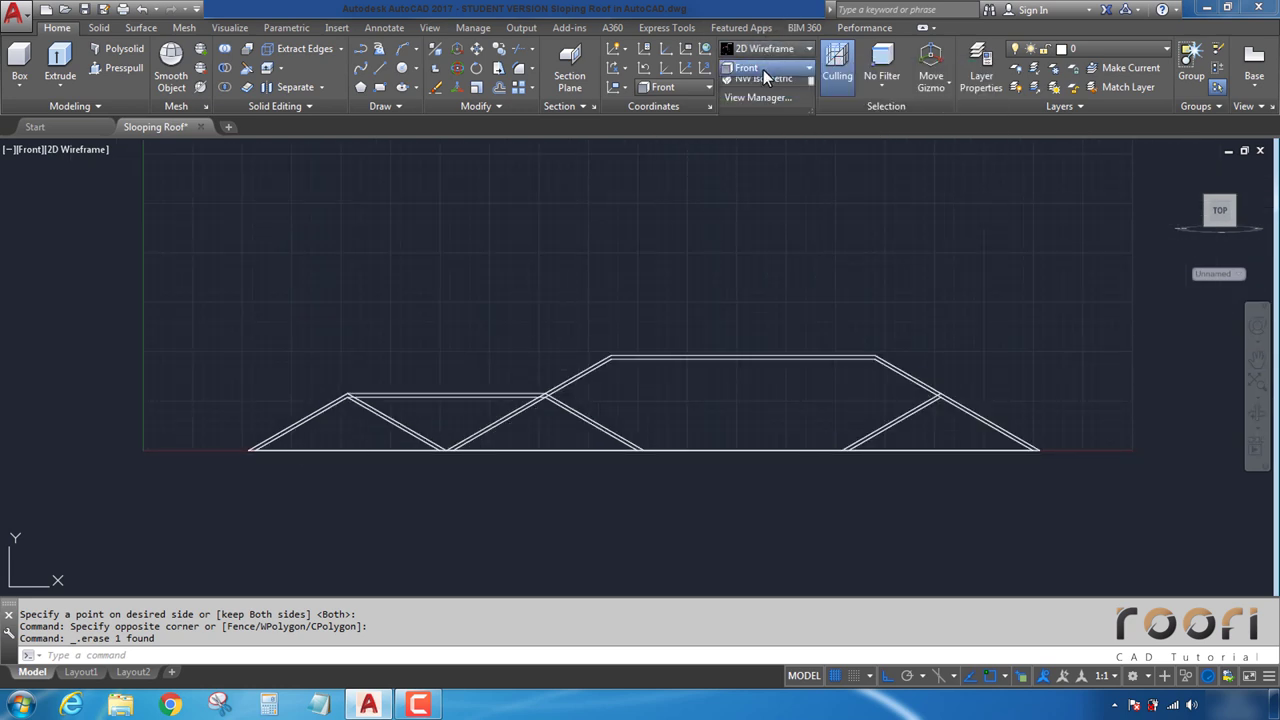
pyautogui.click(768, 66)
pyautogui.click(752, 82)
pyautogui.moveTo(575, 399); pyautogui.dragTo(580, 371, button='middle')
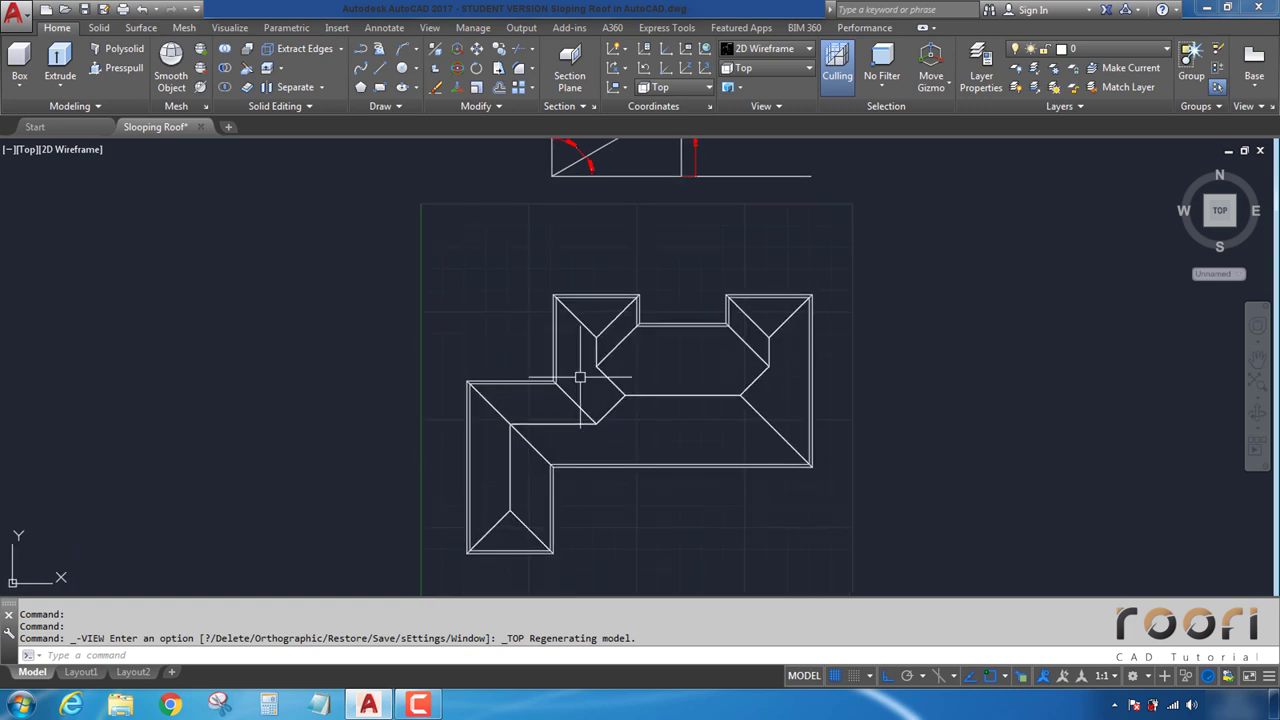
pyautogui.moveTo(566, 437)
pyautogui.keyDown('shift'); pyautogui.mouseDown(button='middle')
pyautogui.moveTo(586, 329)
pyautogui.moveTo(671, 280)
pyautogui.mouseUp(button='middle'); pyautogui.keyUp('shift')
pyautogui.moveTo(716, 151); pyautogui.dragTo(571, 281, button='middle')
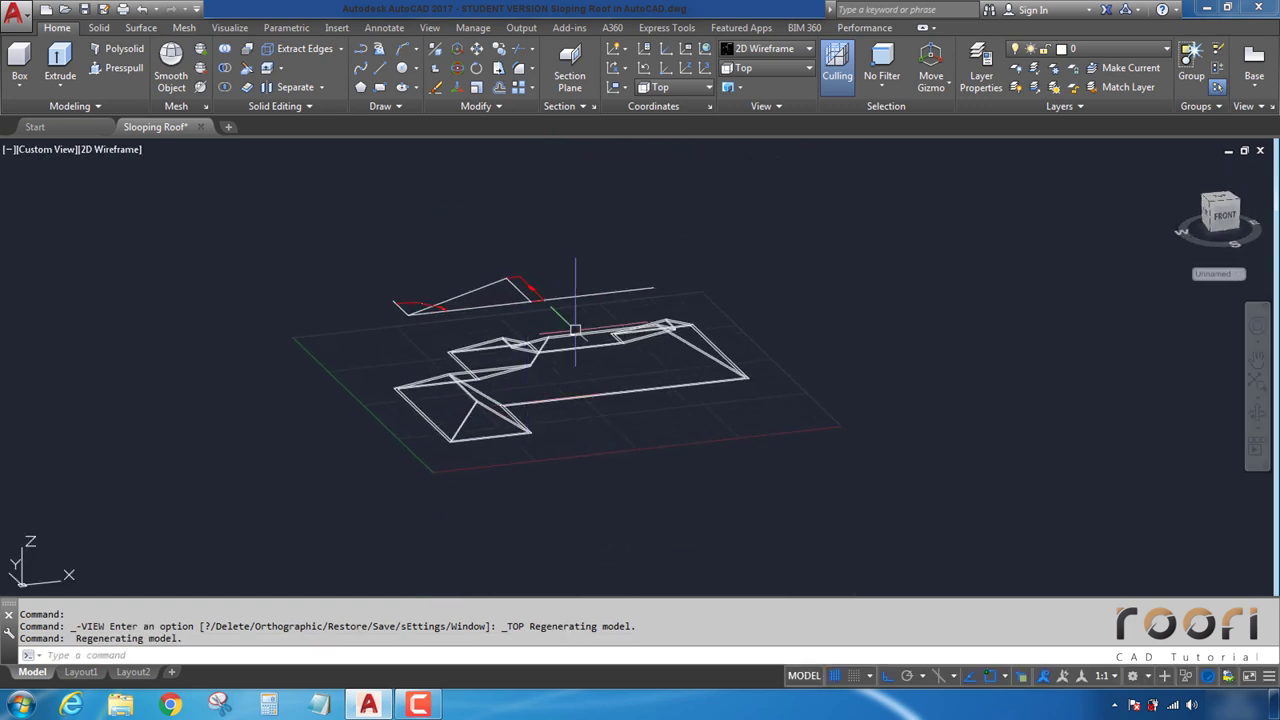
# Step: Shade the roof in the Realistic visual style and orbit to an overview angle
pyautogui.click(768, 48)
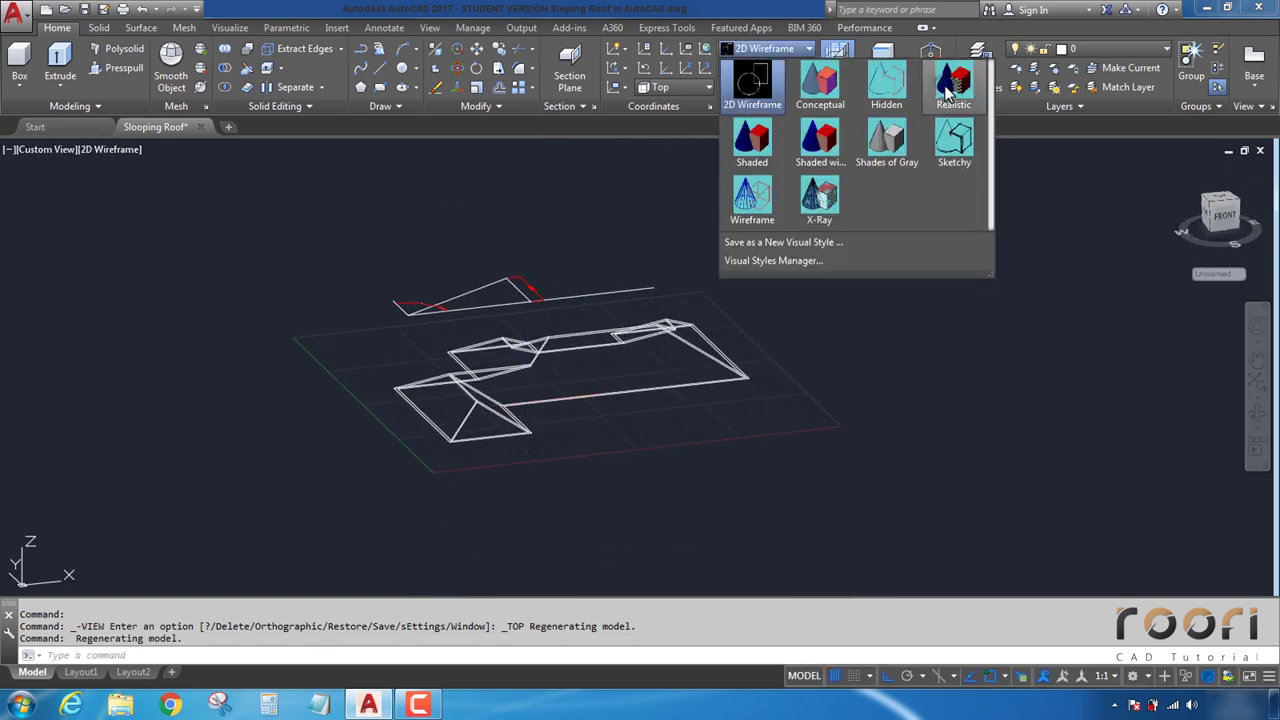
pyautogui.click(953, 85)
pyautogui.scroll(2, 493, 389)
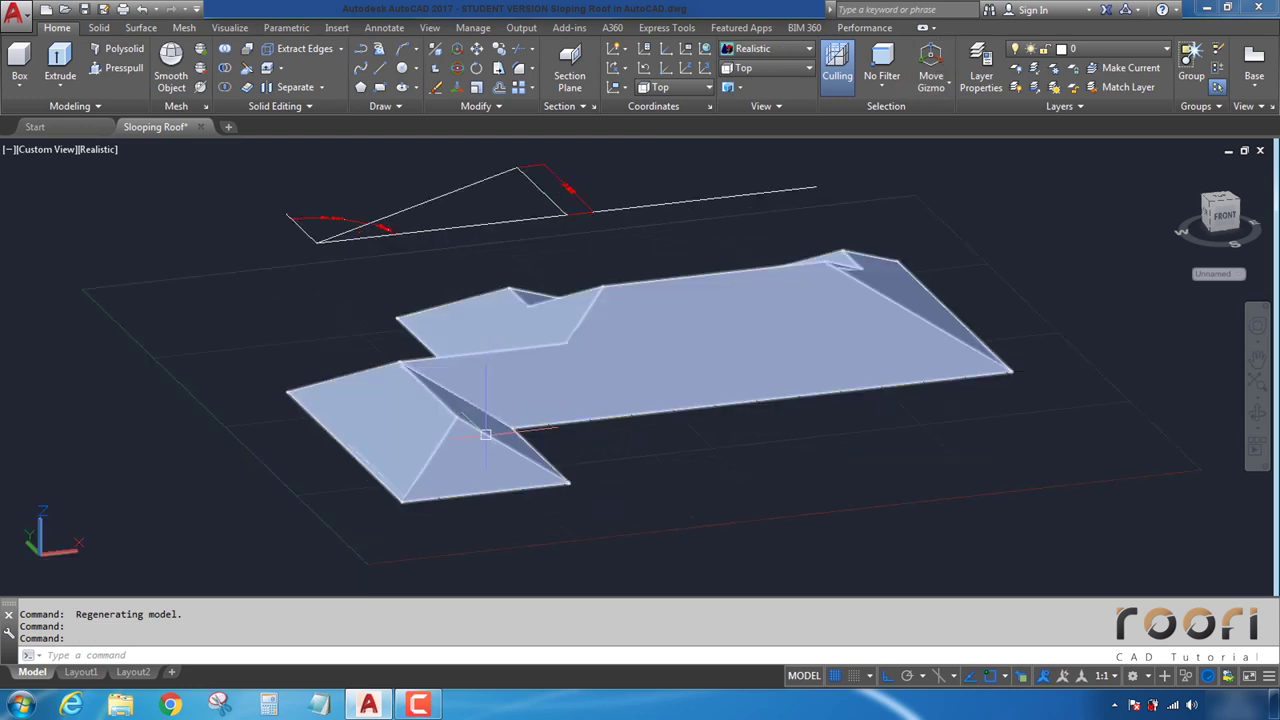
pyautogui.moveTo(493, 389)
pyautogui.keyDown('shift'); pyautogui.mouseDown(button='middle')
pyautogui.moveTo(486, 429)
pyautogui.moveTo(370, 347)
pyautogui.moveTo(371, 334)
pyautogui.moveTo(460, 309)
pyautogui.moveTo(511, 334)
pyautogui.moveTo(558, 396)
pyautogui.moveTo(553, 420)
pyautogui.moveTo(491, 437)
pyautogui.moveTo(491, 397)
pyautogui.moveTo(603, 323)
pyautogui.moveTo(629, 357)
pyautogui.moveTo(509, 492)
pyautogui.moveTo(591, 449)
pyautogui.moveTo(609, 357)
pyautogui.moveTo(611, 381)
pyautogui.moveTo(617, 369)
pyautogui.moveTo(383, 139)
pyautogui.mouseUp(button='middle'); pyautogui.keyUp('shift')
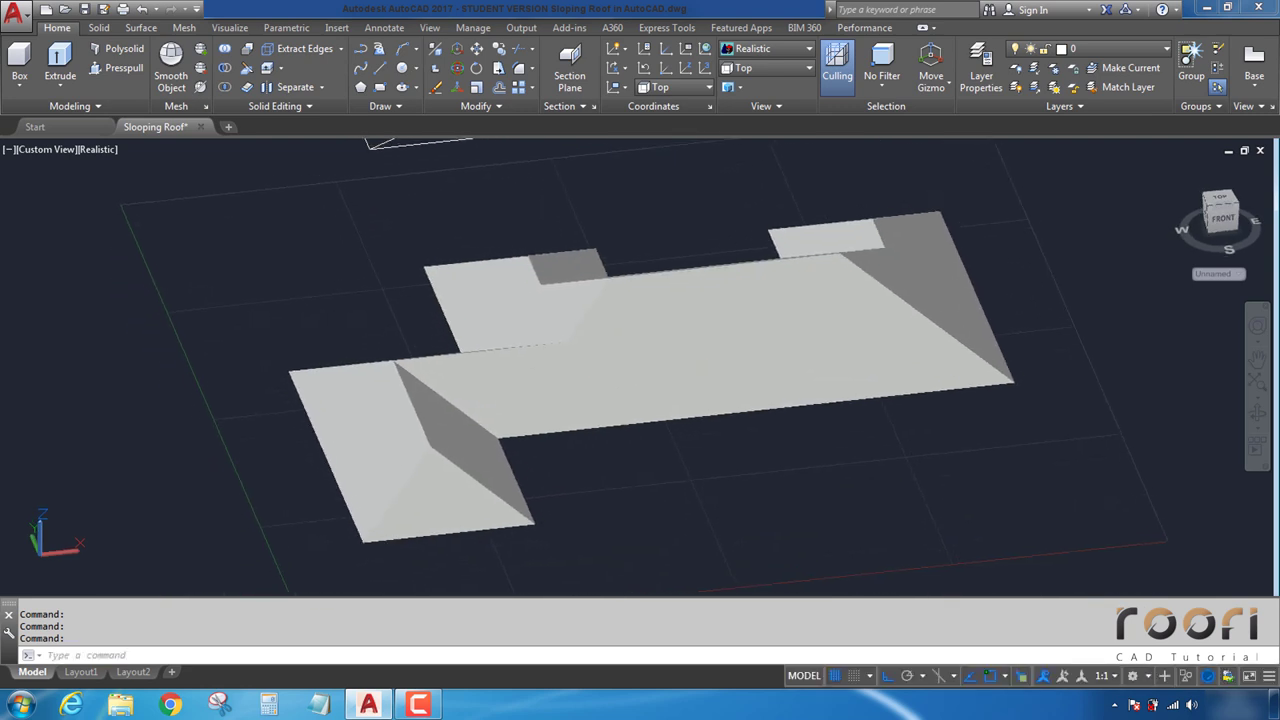
pyautogui.moveTo(634, 361)
pyautogui.keyDown('shift'); pyautogui.mouseDown(button='middle')
pyautogui.moveTo(651, 394)
pyautogui.moveTo(623, 346)
pyautogui.mouseUp(button='middle'); pyautogui.keyUp('shift')
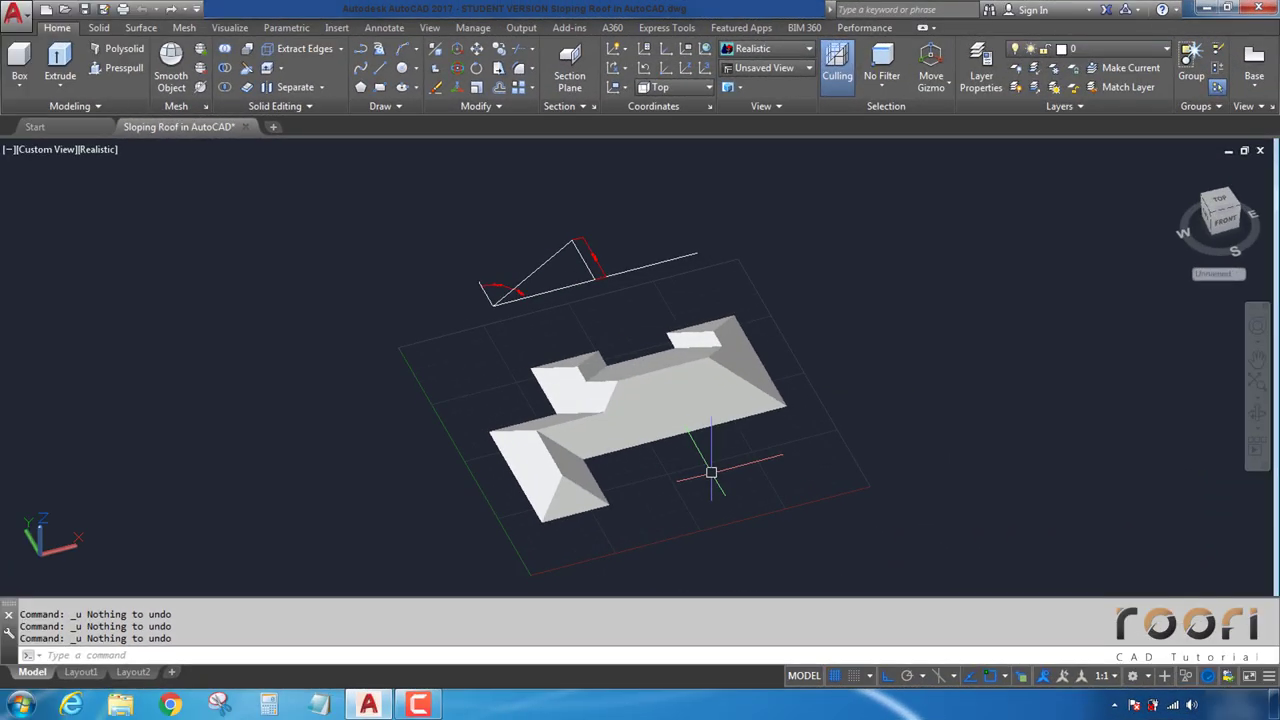
pyautogui.moveTo(643, 456)
pyautogui.keyDown('shift'); pyautogui.mouseDown(button='middle')
pyautogui.moveTo(620, 440)
pyautogui.moveTo(600, 448)
pyautogui.mouseUp(button='middle'); pyautogui.keyUp('shift')
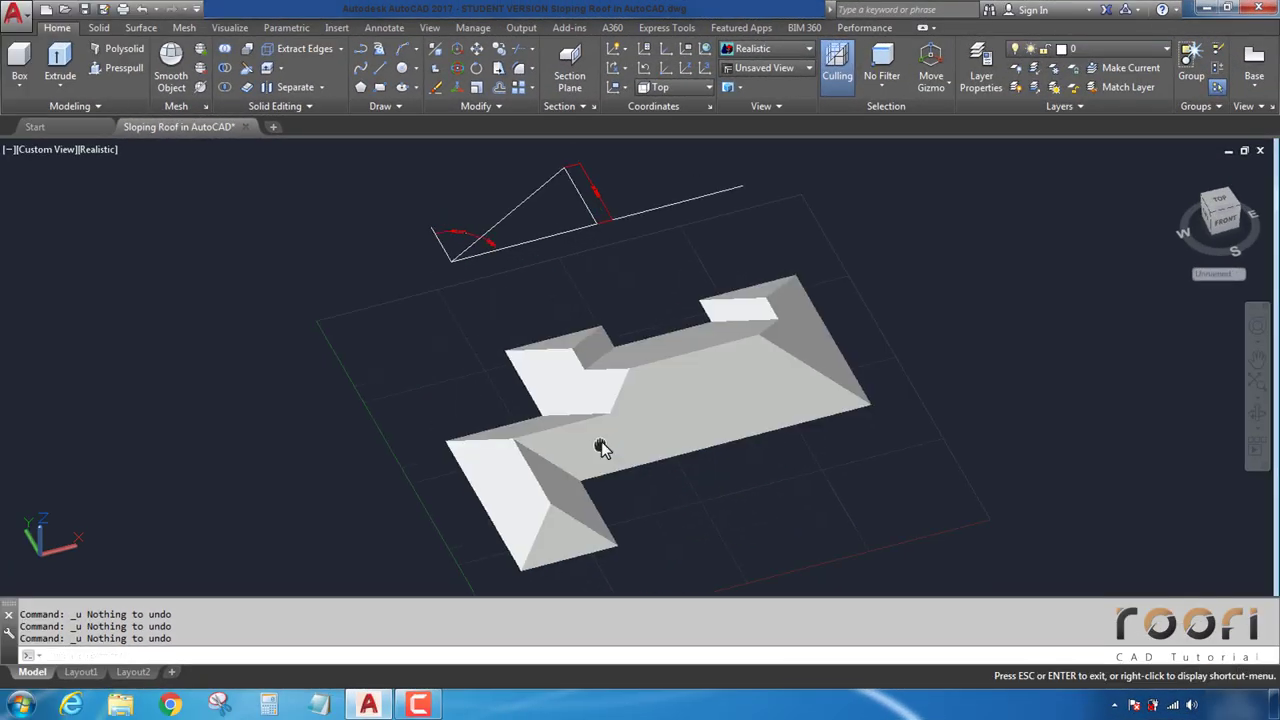
# Step: Delete the triangular roof-pitch profile lines and dimensions above the roof
pyautogui.click(628, 268)
pyautogui.click(422, 206)
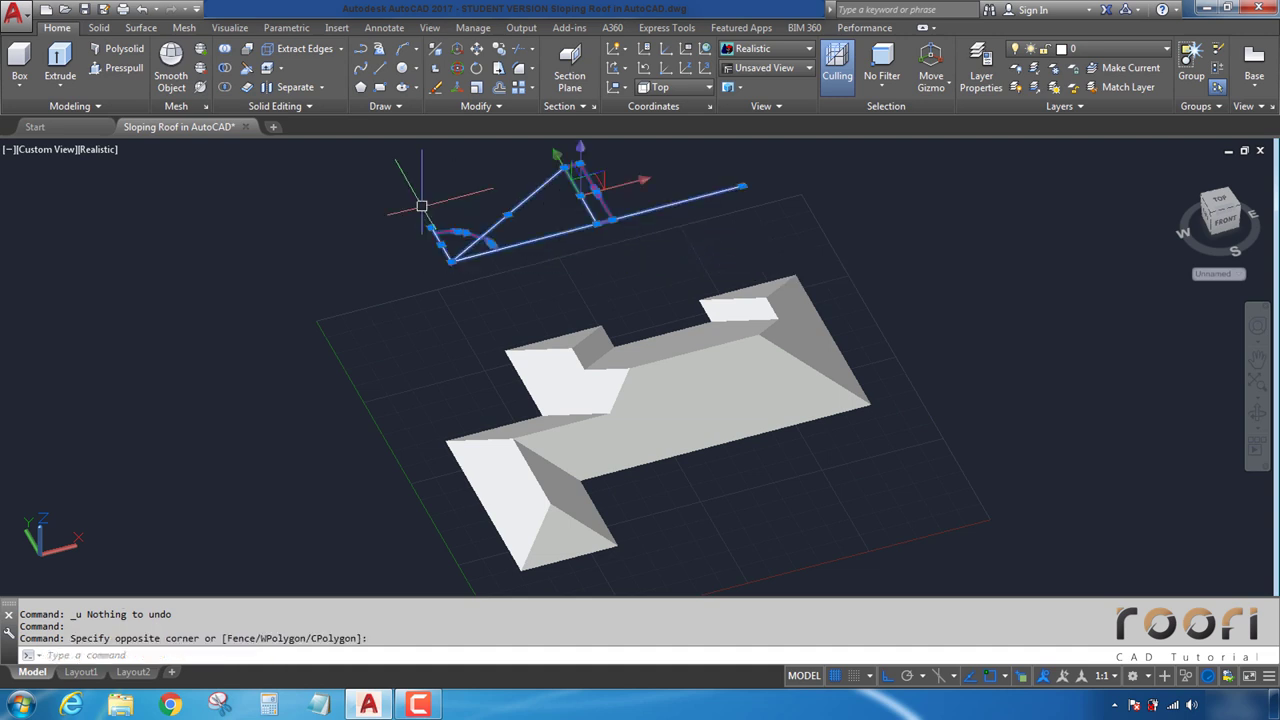
pyautogui.press('Delete')
pyautogui.keyDown('shift'); pyautogui.moveTo(425, 237); pyautogui.dragTo(405, 264, button='middle'); pyautogui.keyUp('shift')
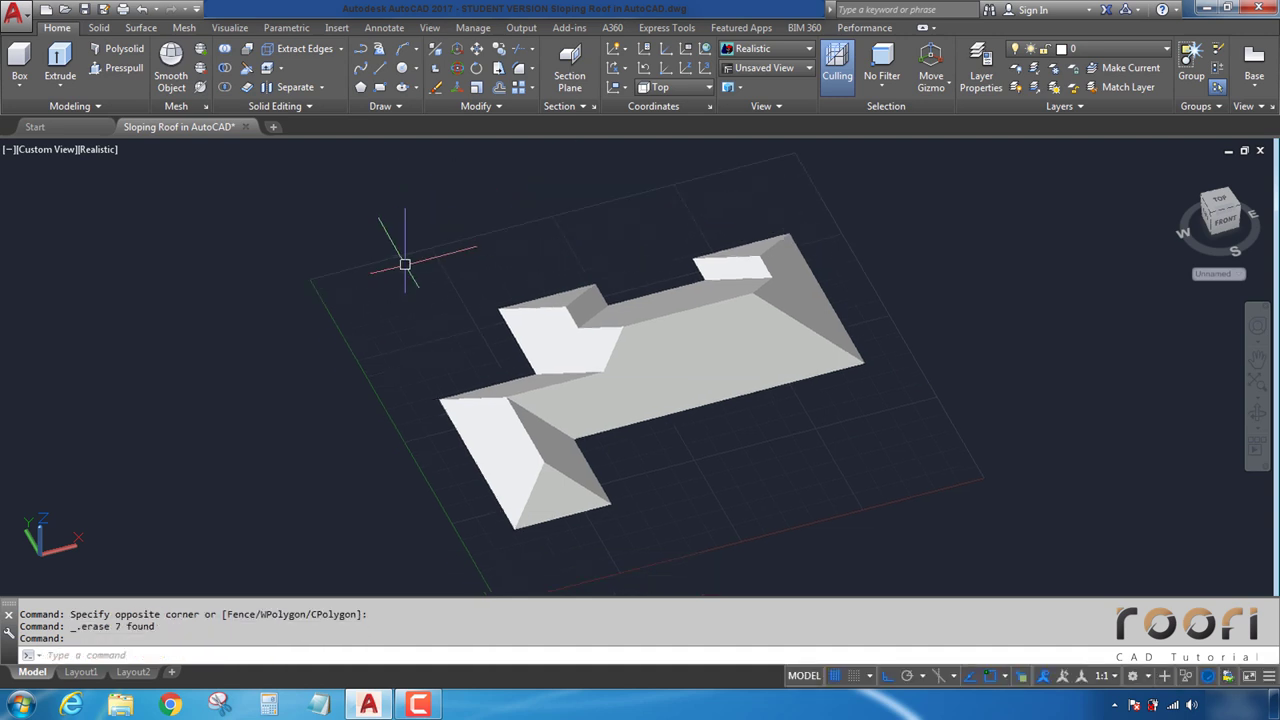
# Step: Open the Materials Browser from the rendering tools and zoom onto the roof
pyautogui.click(235, 32)
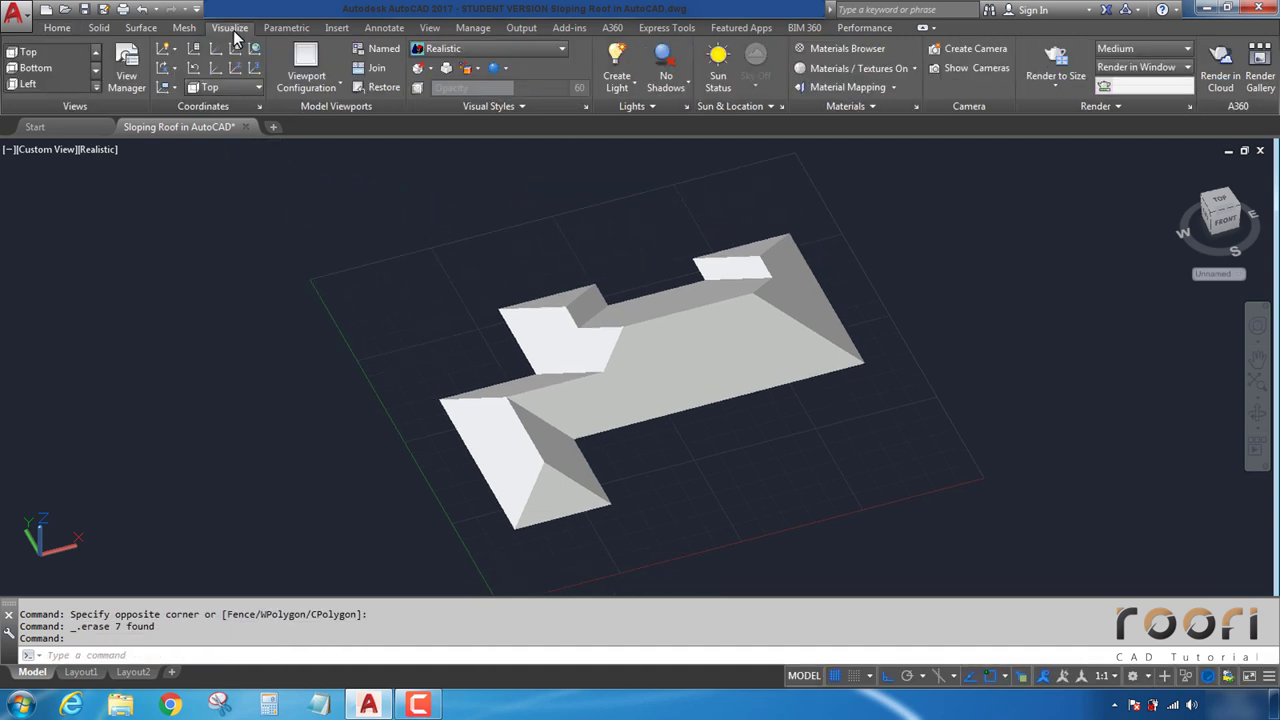
pyautogui.click(842, 52)
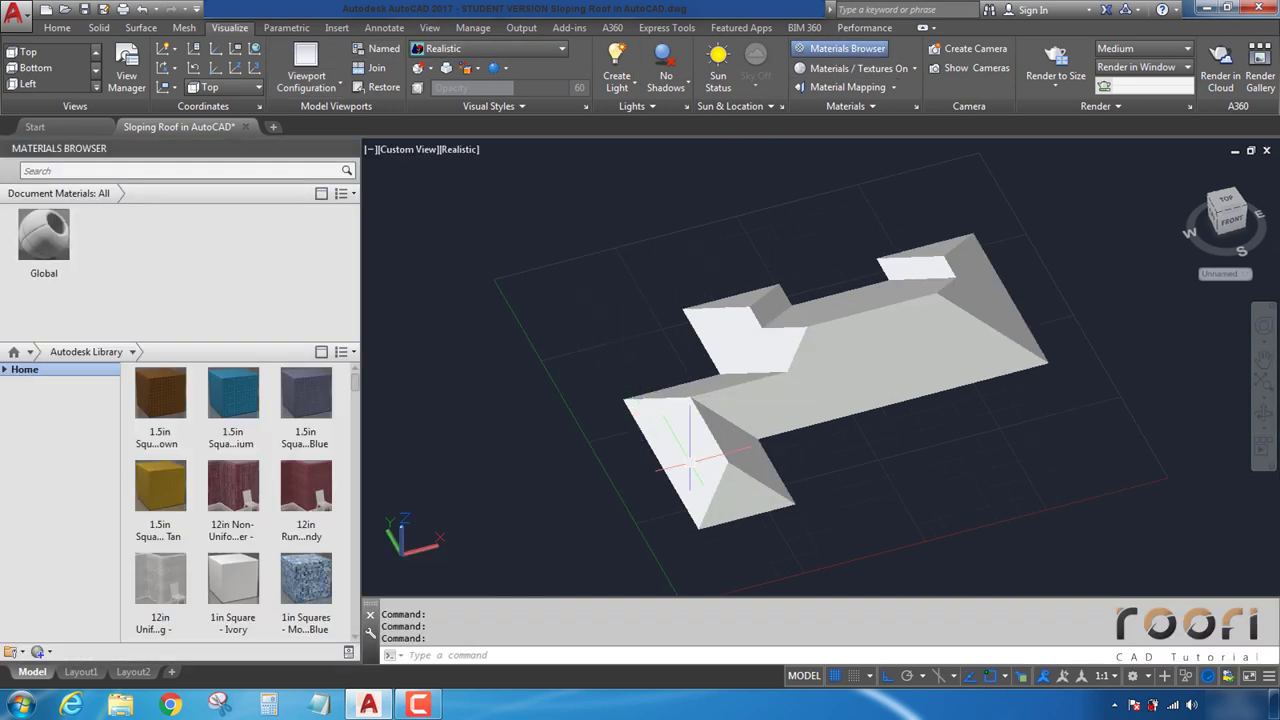
pyautogui.scroll(2, 823, 443)
pyautogui.scroll(3, 823, 443)
pyautogui.moveTo(823, 443); pyautogui.dragTo(815, 459, button='middle')
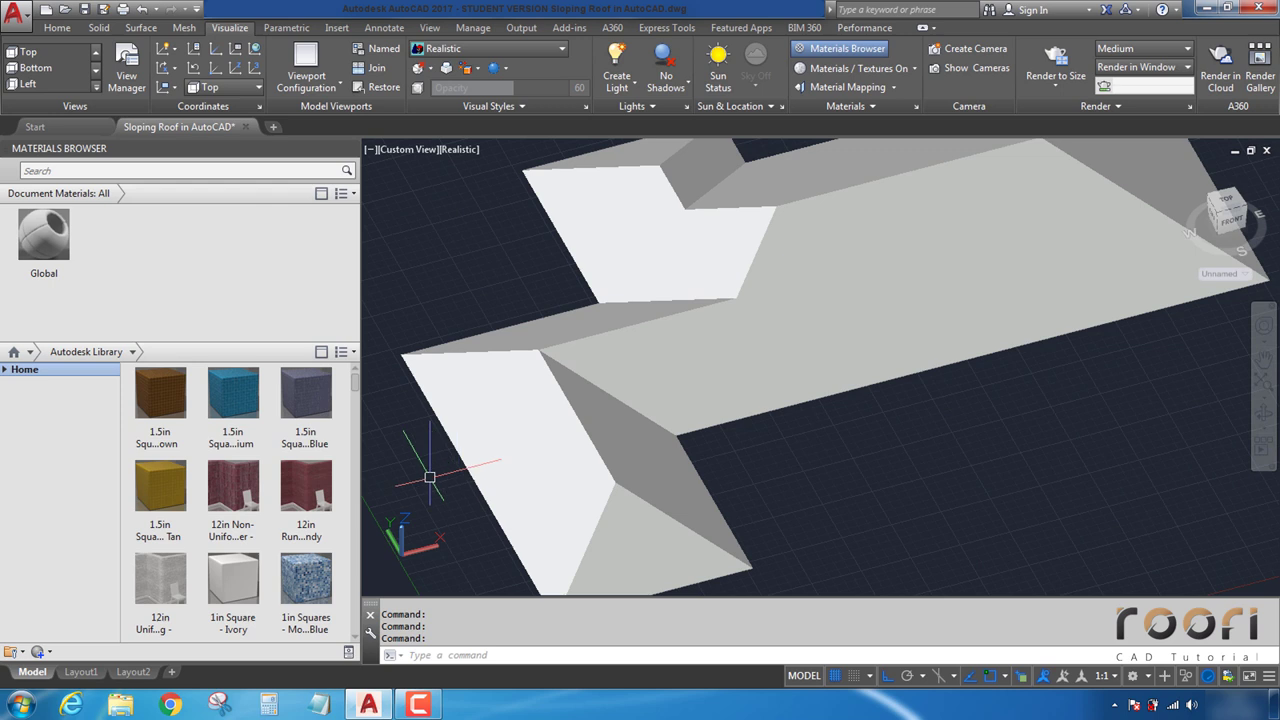
# Step: Scroll through the Autodesk material library to locate Spanish Tile
pyautogui.moveTo(355, 386); pyautogui.dragTo(358, 559)
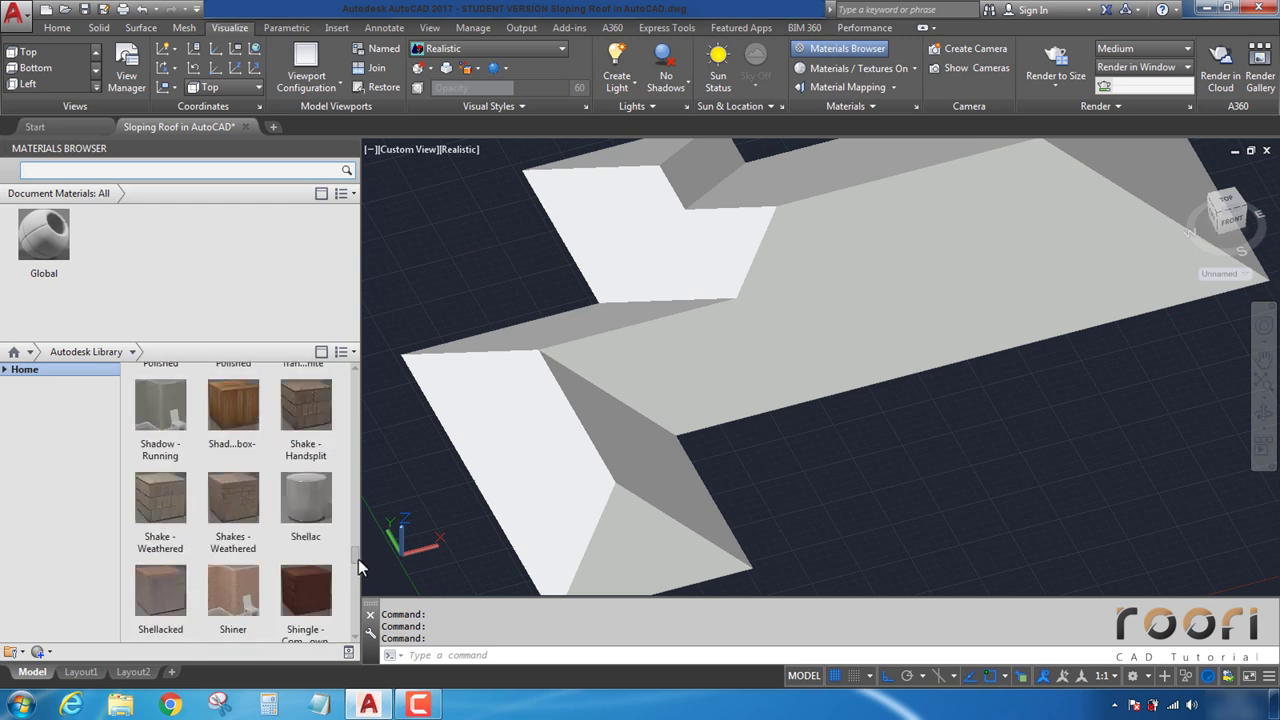
pyautogui.click(353, 638)
pyautogui.click(353, 637)
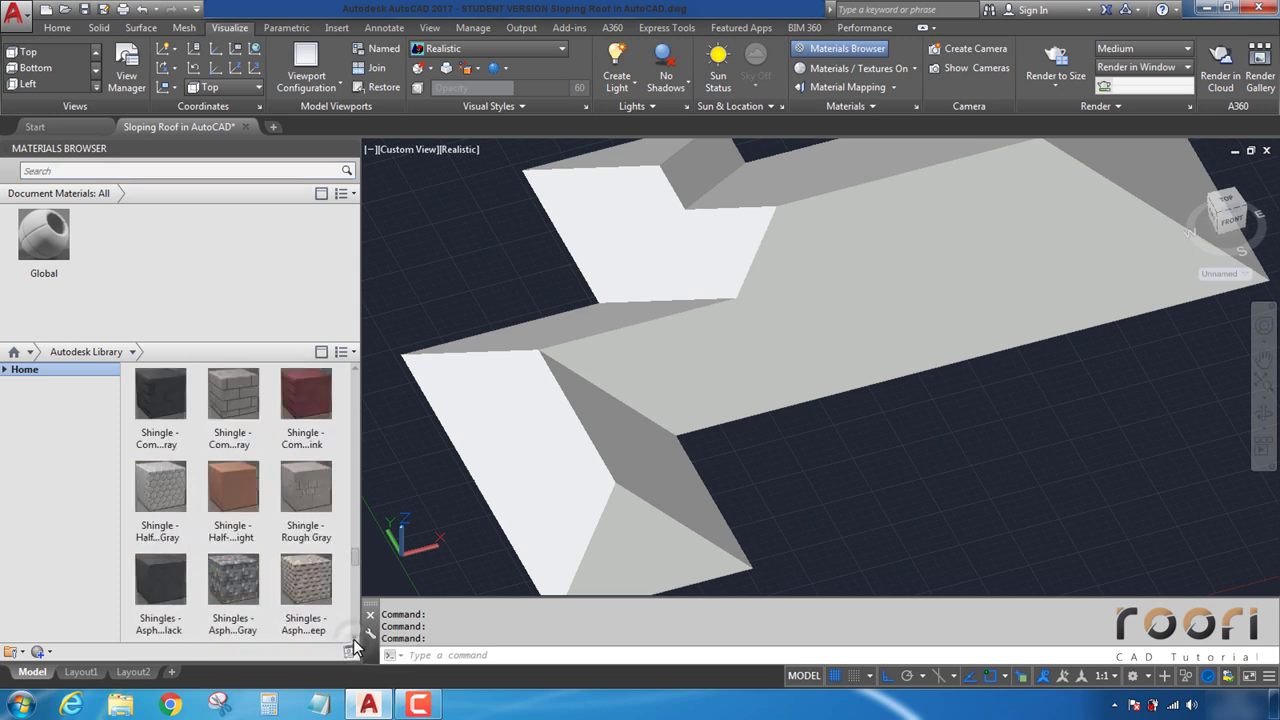
pyautogui.click(353, 637)
pyautogui.click(353, 637)
pyautogui.click(353, 637)
pyautogui.click(353, 637)
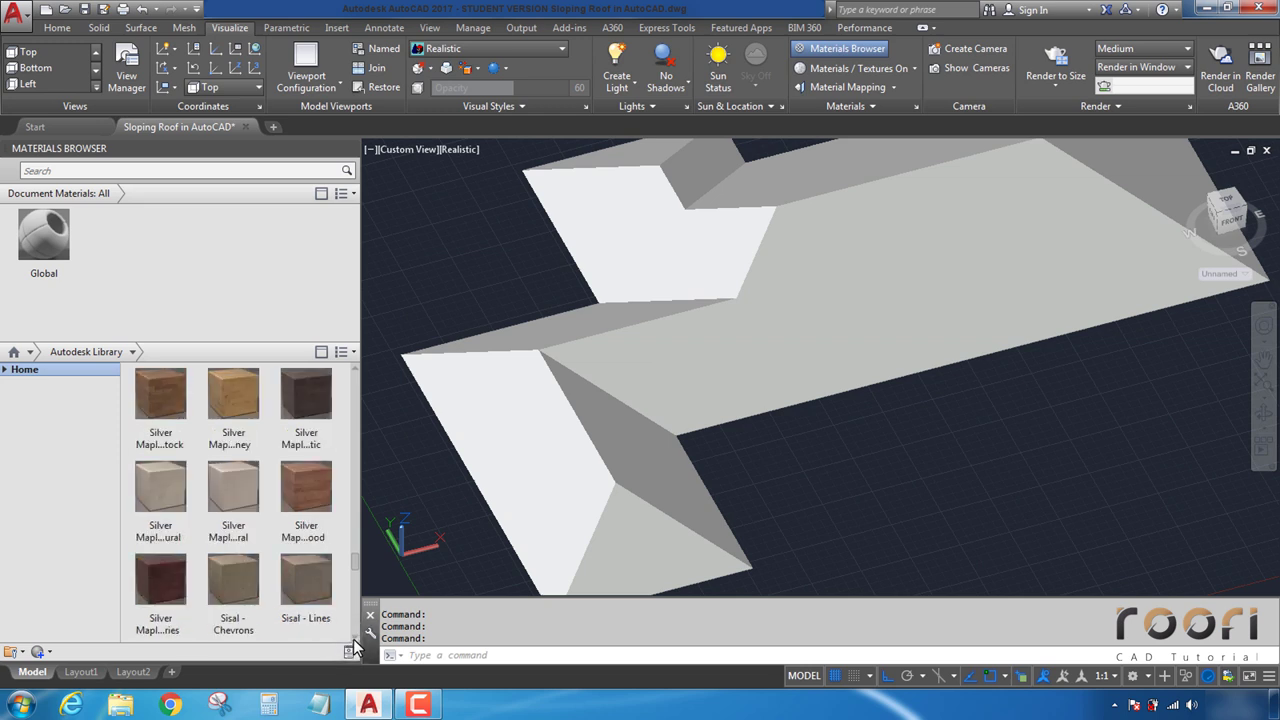
pyautogui.click(353, 637)
pyautogui.click(353, 637)
pyautogui.click(353, 637)
pyautogui.click(353, 638)
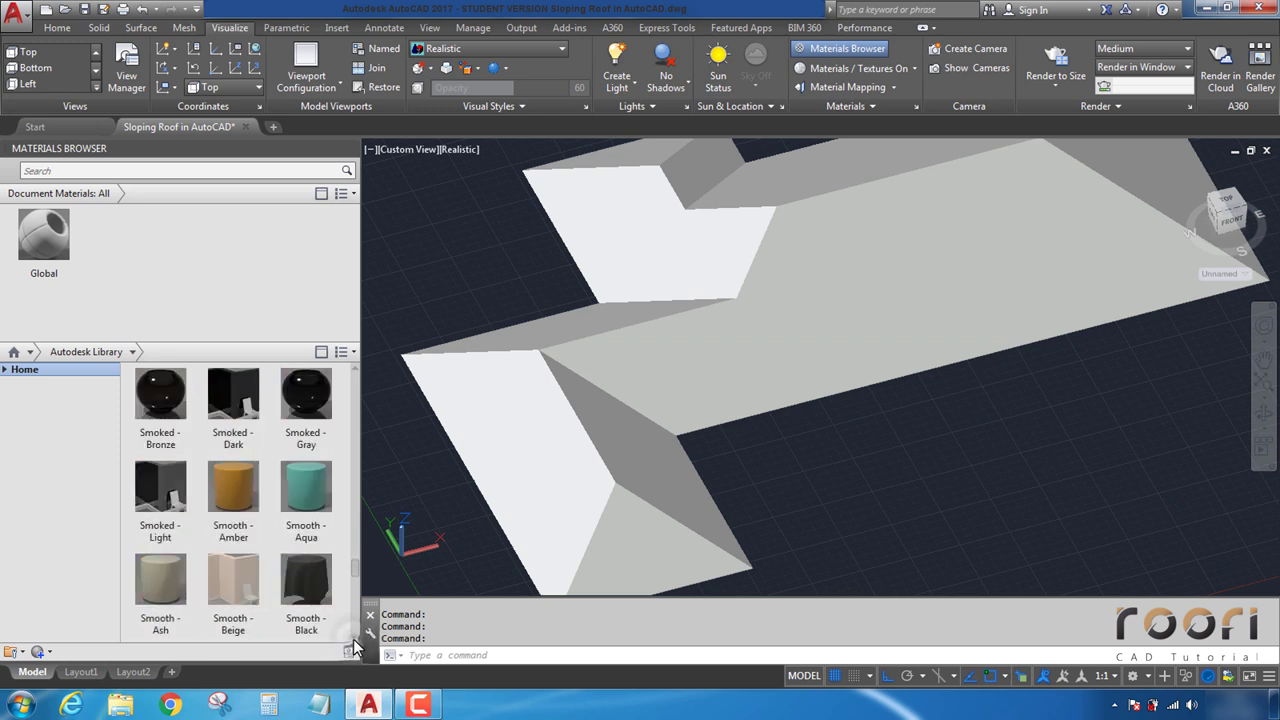
pyautogui.click(353, 638)
pyautogui.click(353, 638)
pyautogui.click(353, 638)
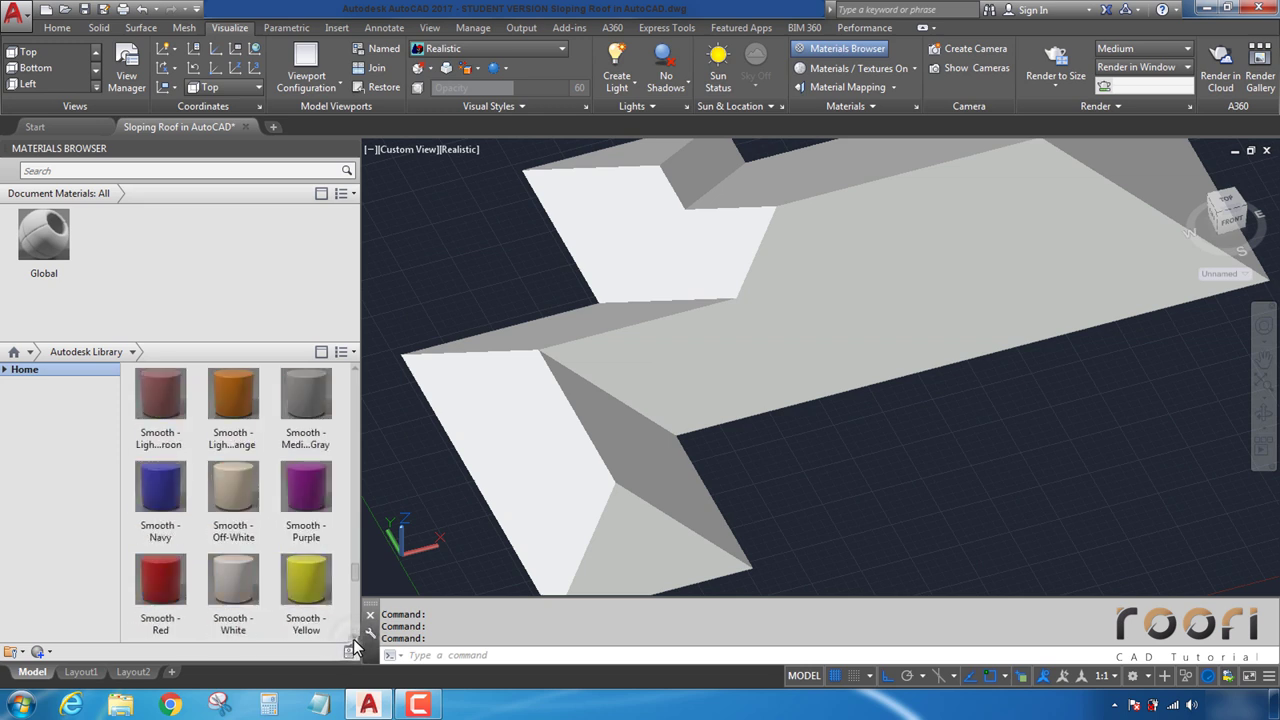
pyautogui.click(353, 638)
pyautogui.click(353, 638)
pyautogui.click(353, 638)
pyautogui.click(353, 638)
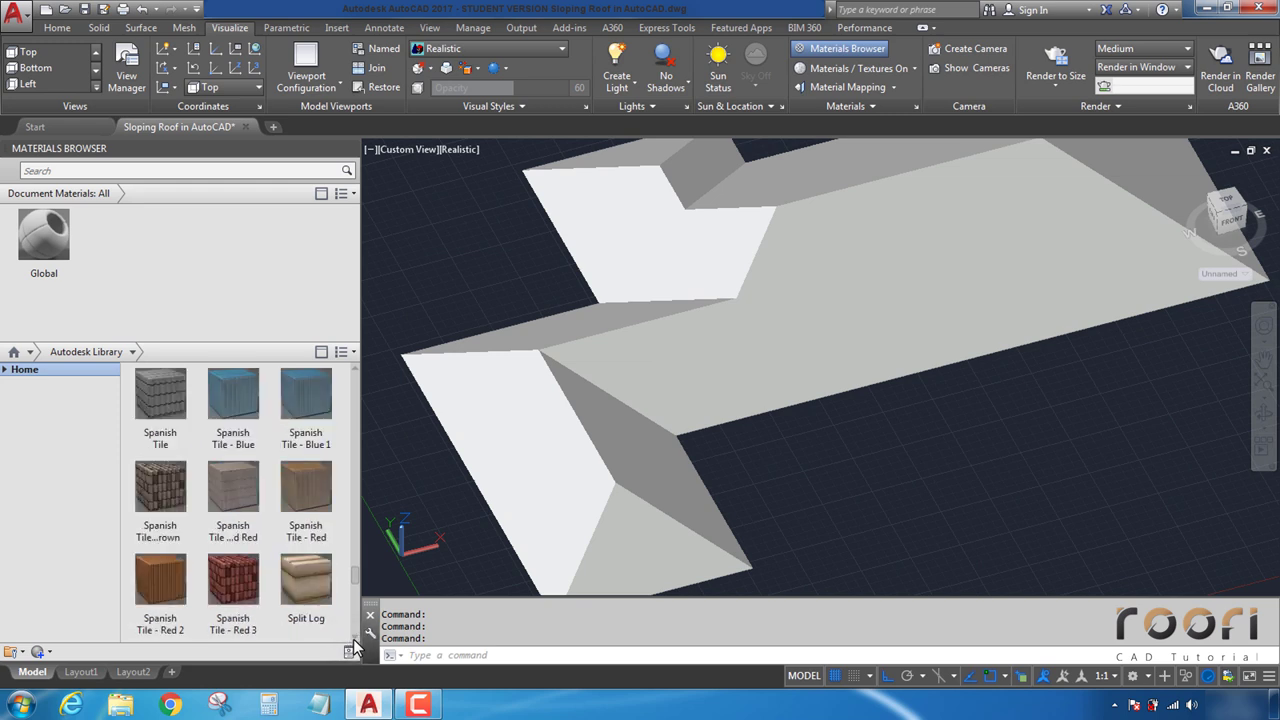
pyautogui.moveTo(161, 395)
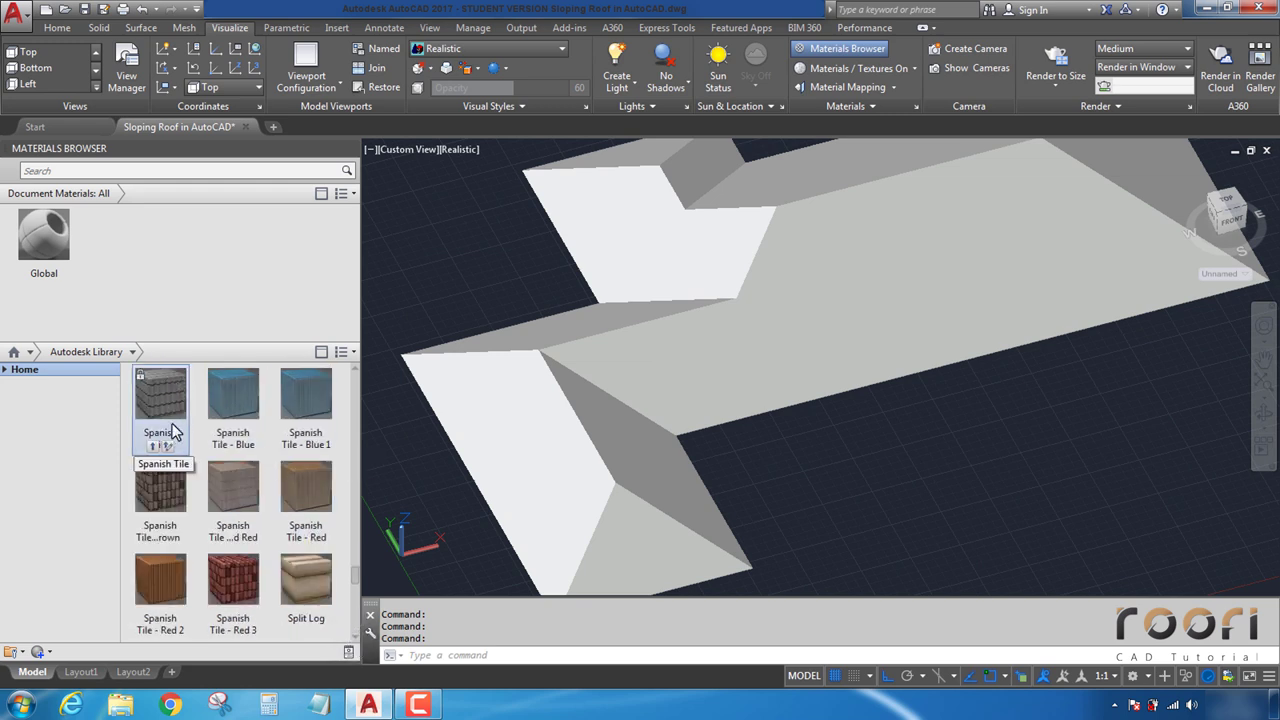
# Step: Add Spanish Tile to the drawing and apply it to the selected roof
pyautogui.click(154, 446)
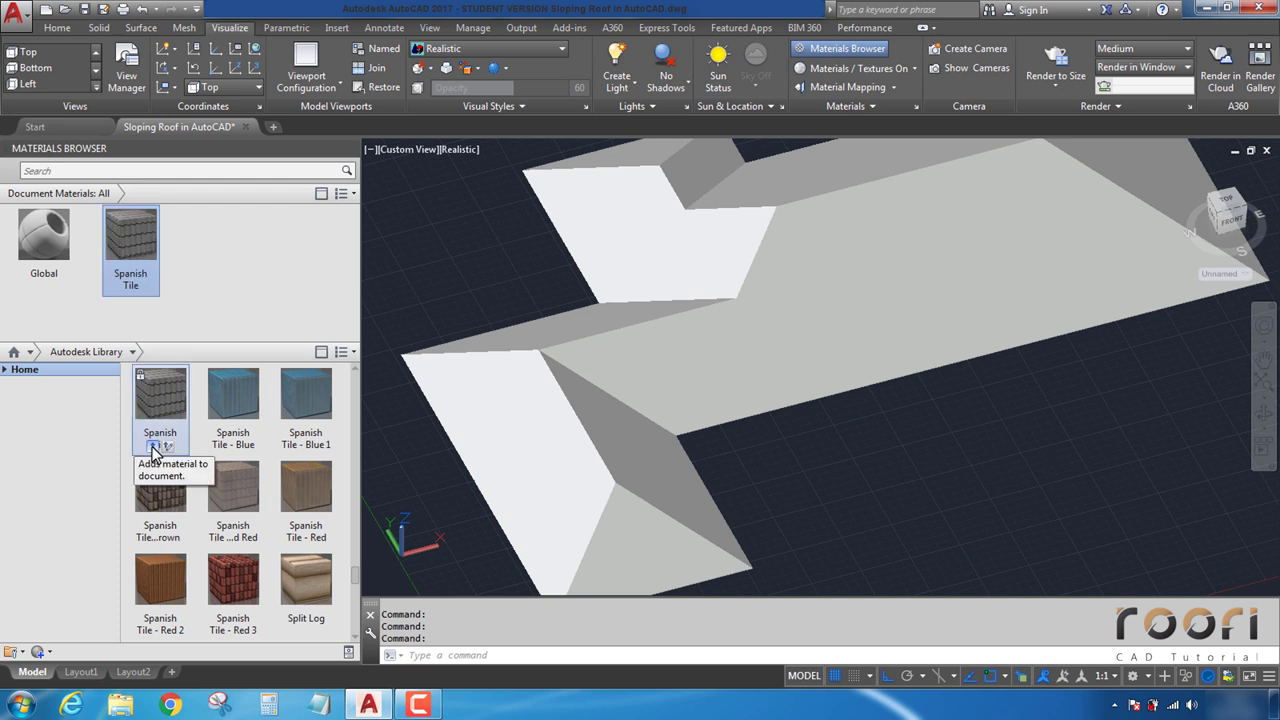
pyautogui.click(281, 284)
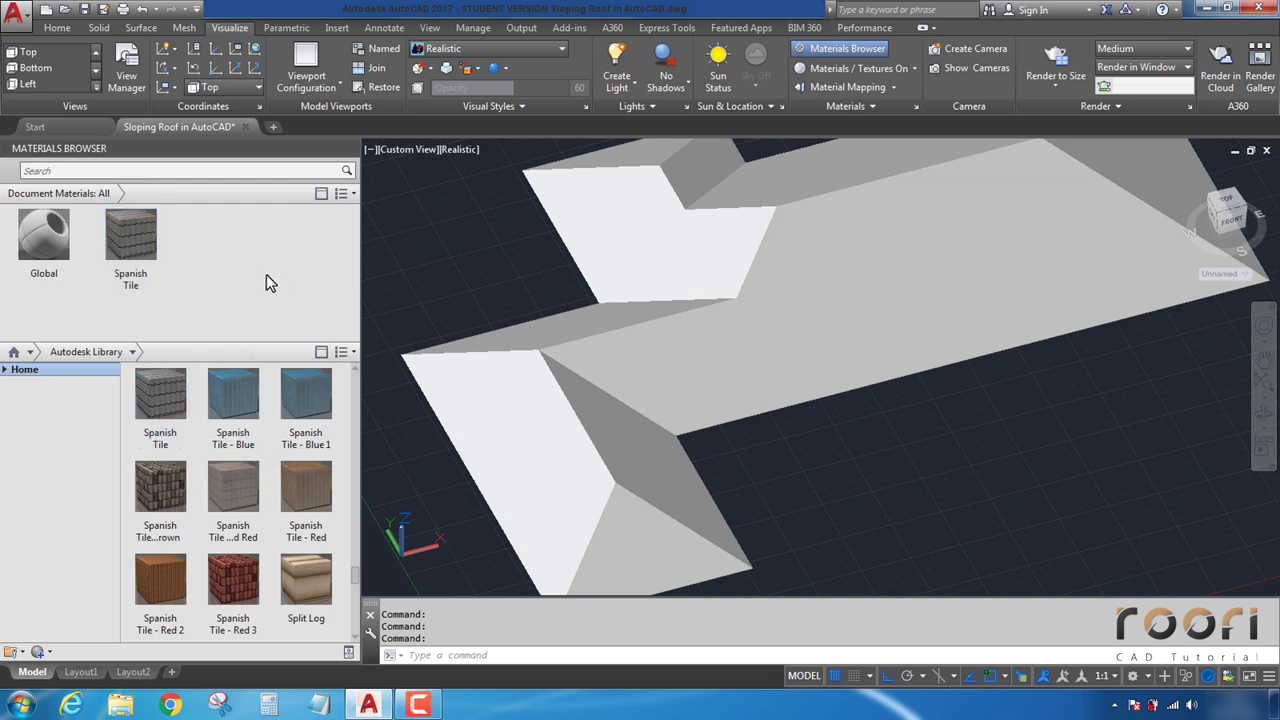
pyautogui.click(567, 441)
pyautogui.click(137, 250)
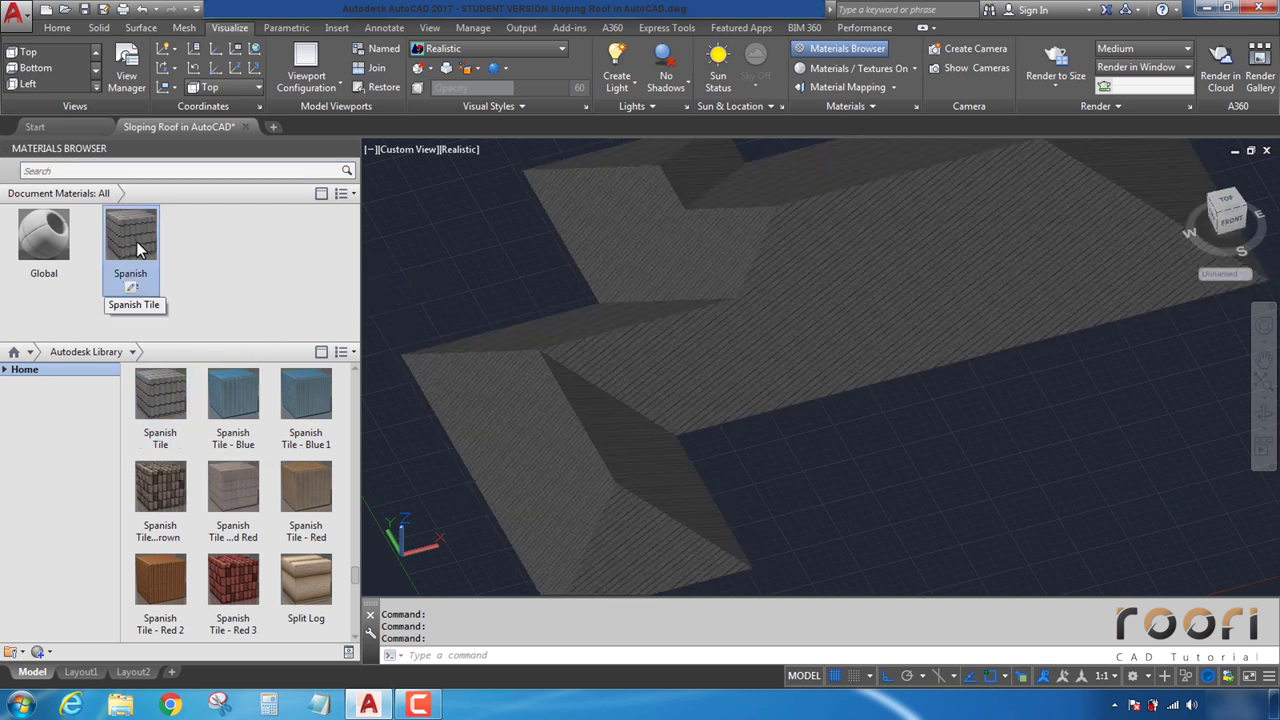
pyautogui.scroll(5, 580, 468)
pyautogui.scroll(2, 629, 457)
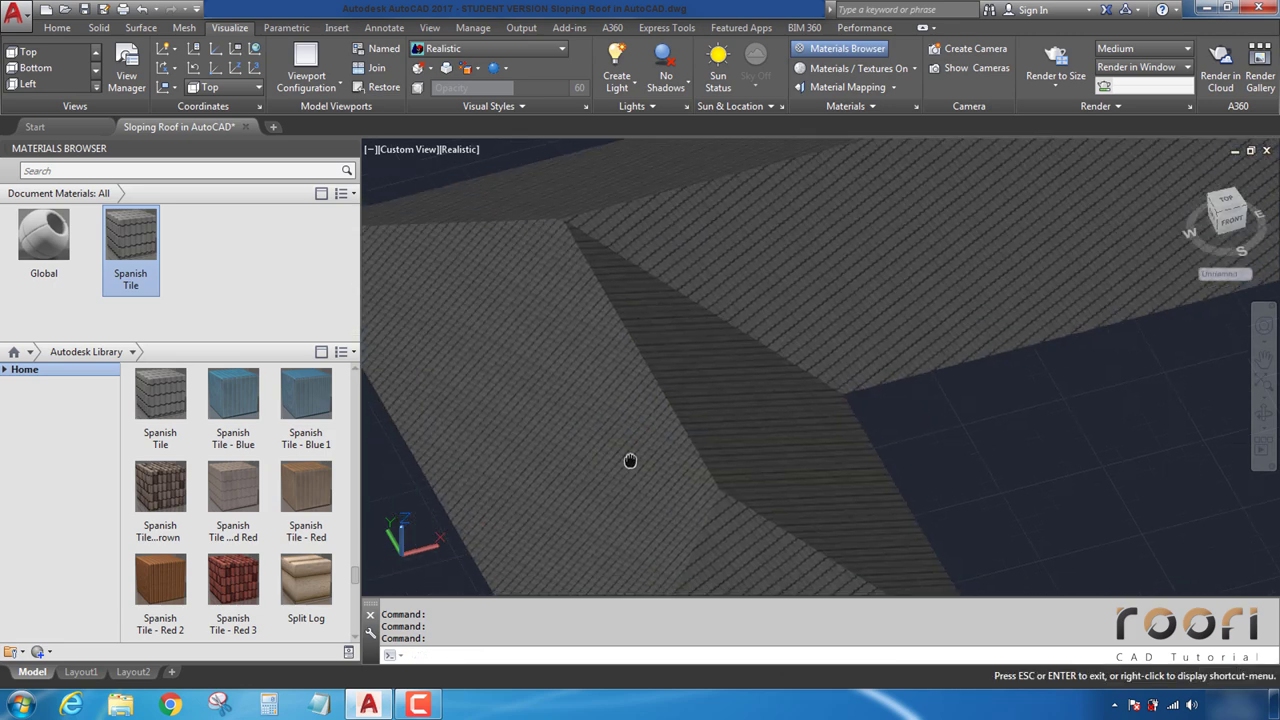
pyautogui.moveTo(707, 308); pyautogui.dragTo(690, 330, button='middle')
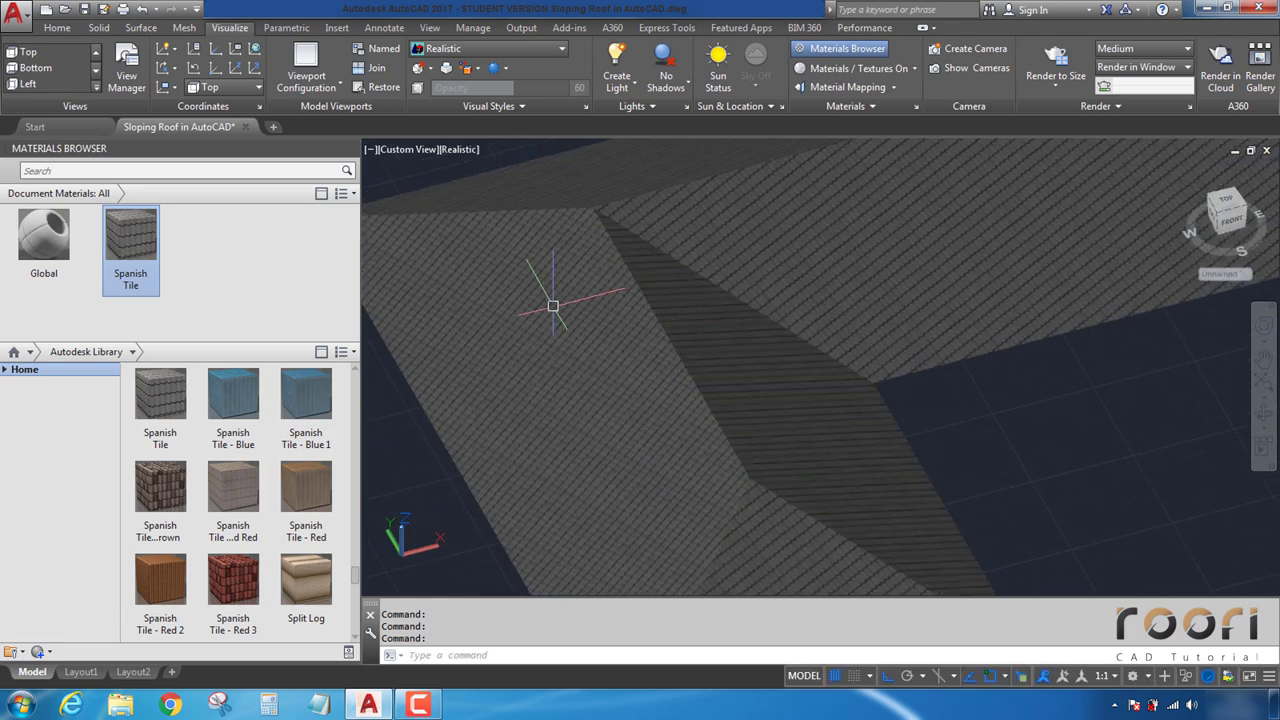
pyautogui.click(553, 306)
# Step: Set the Spanish Tile image texture to 80 in sample width and 19.60° rotation
pyautogui.click(128, 289)
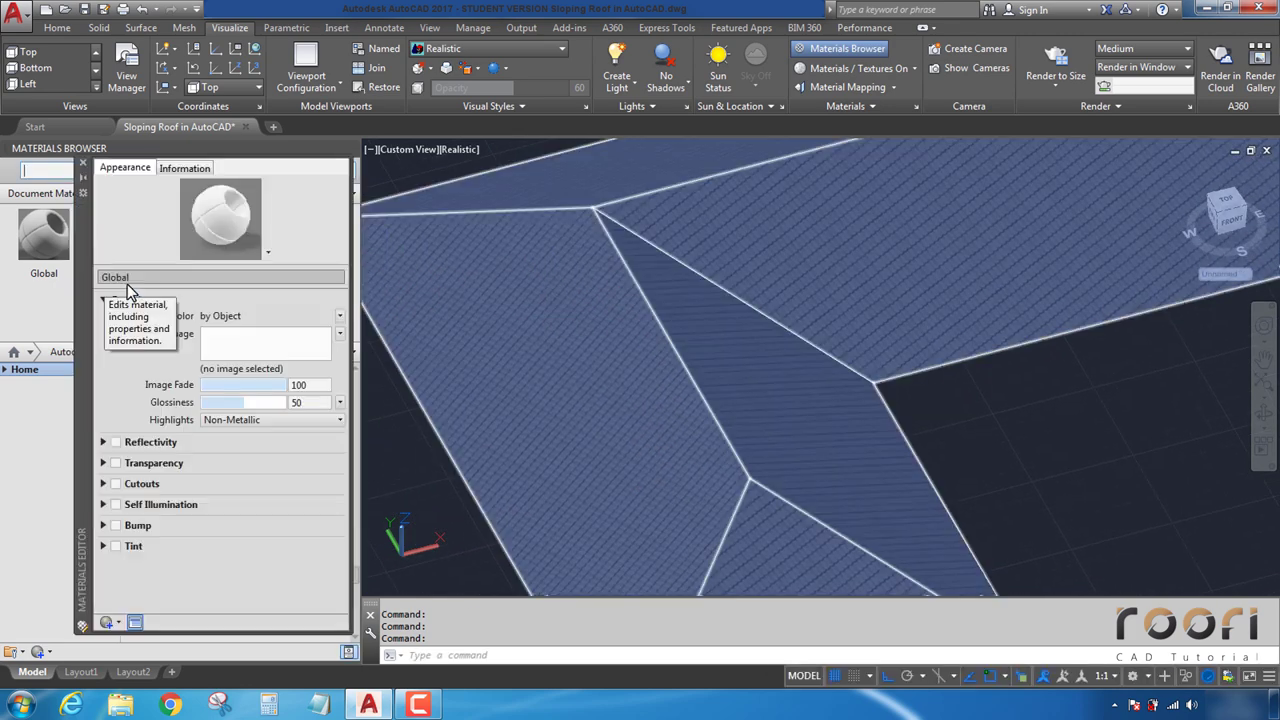
pyautogui.click(256, 339)
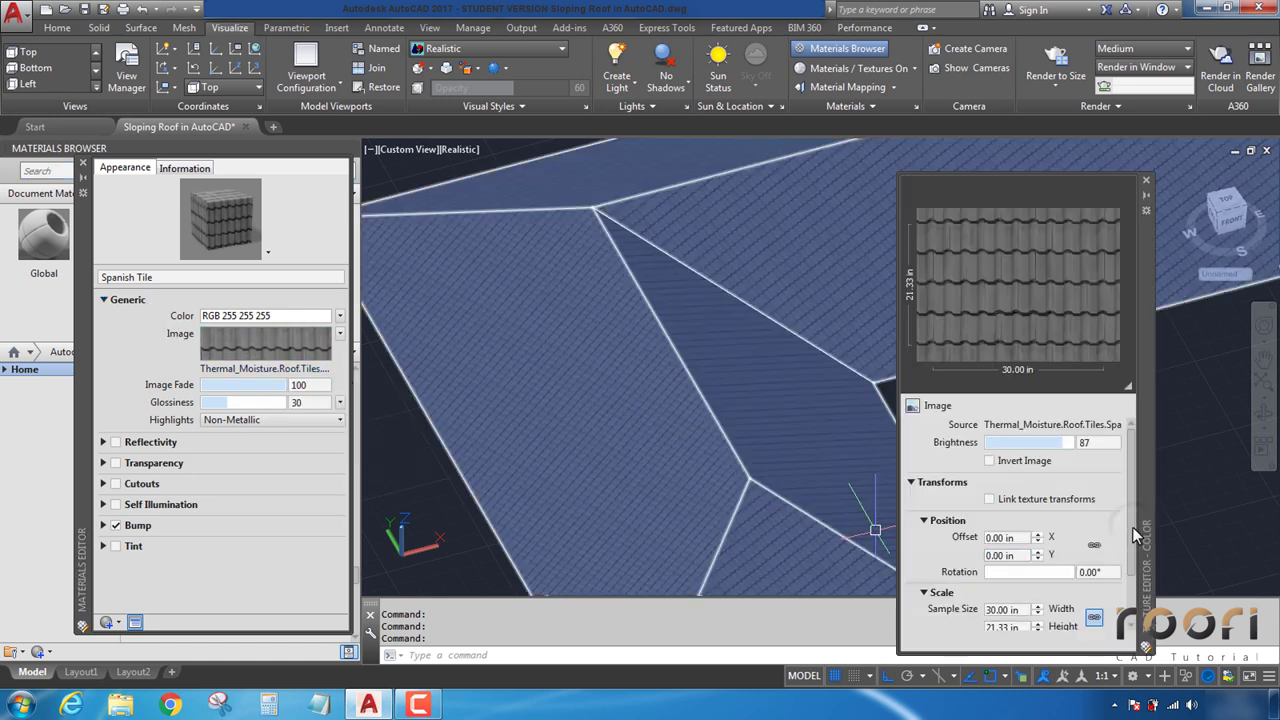
pyautogui.scroll(-3, 1045, 570)
pyautogui.write('80')
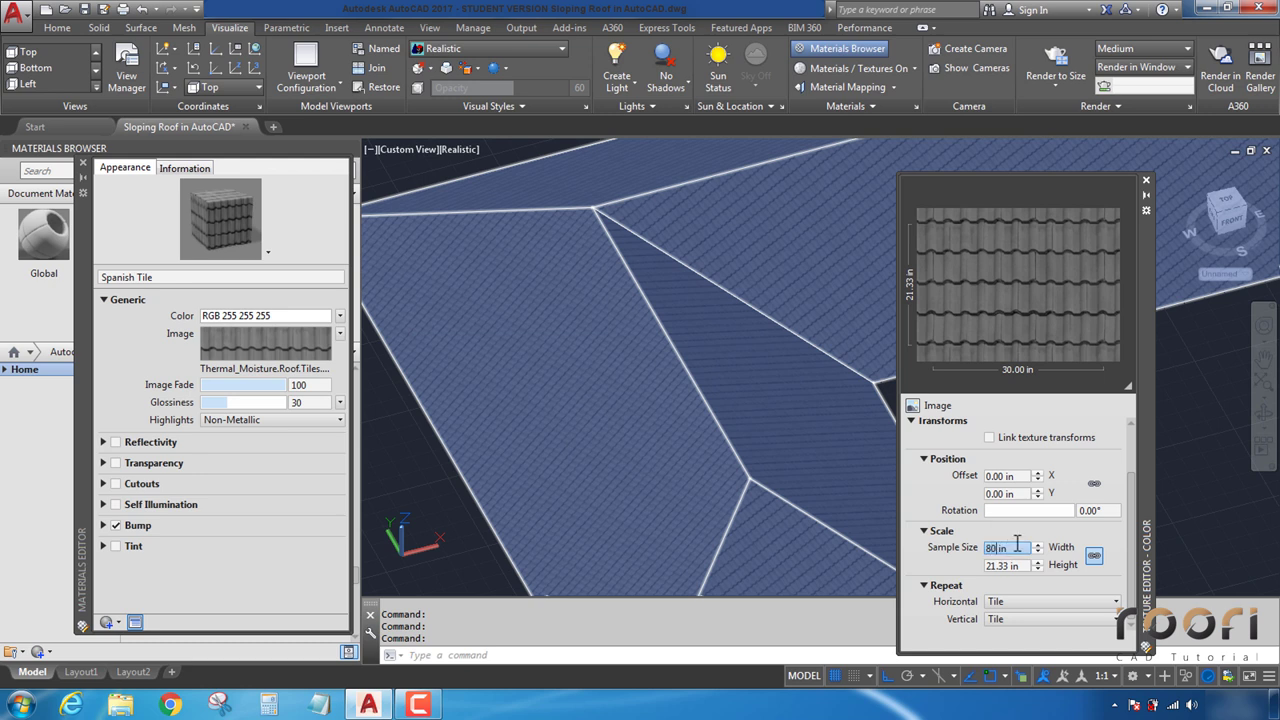
pyautogui.press('Return')
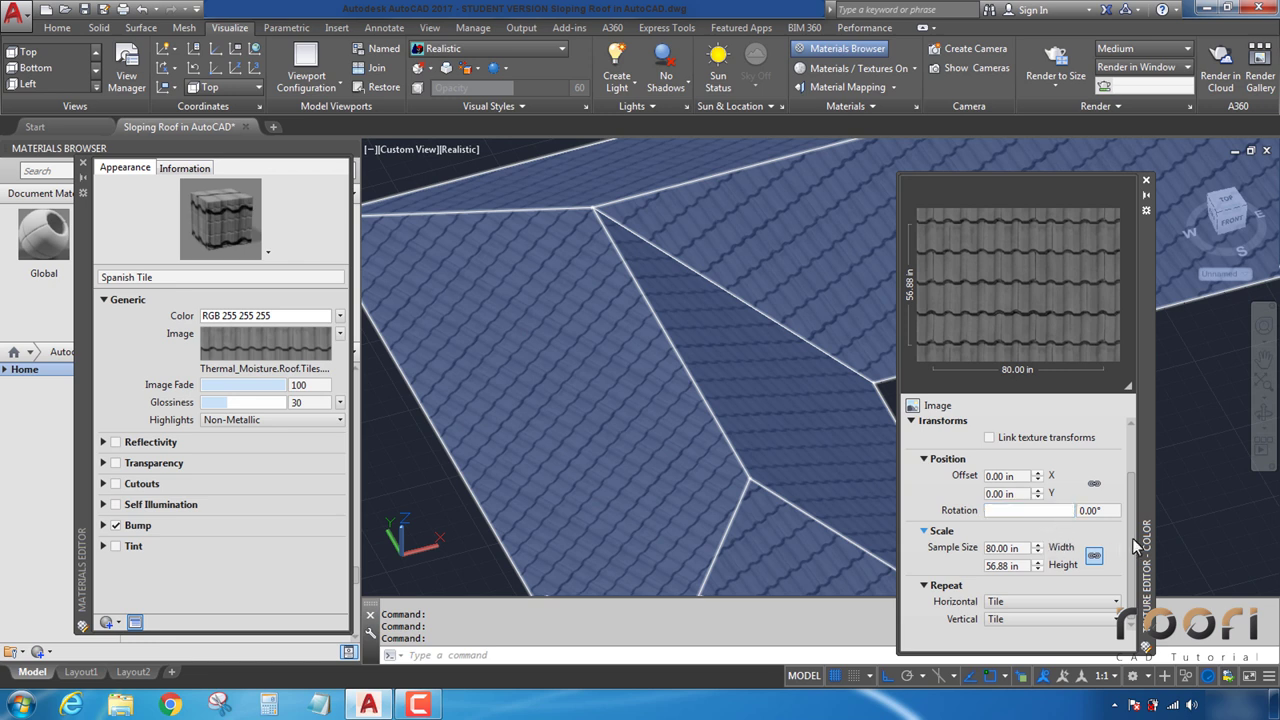
pyautogui.moveTo(1134, 542); pyautogui.dragTo(1136, 486)
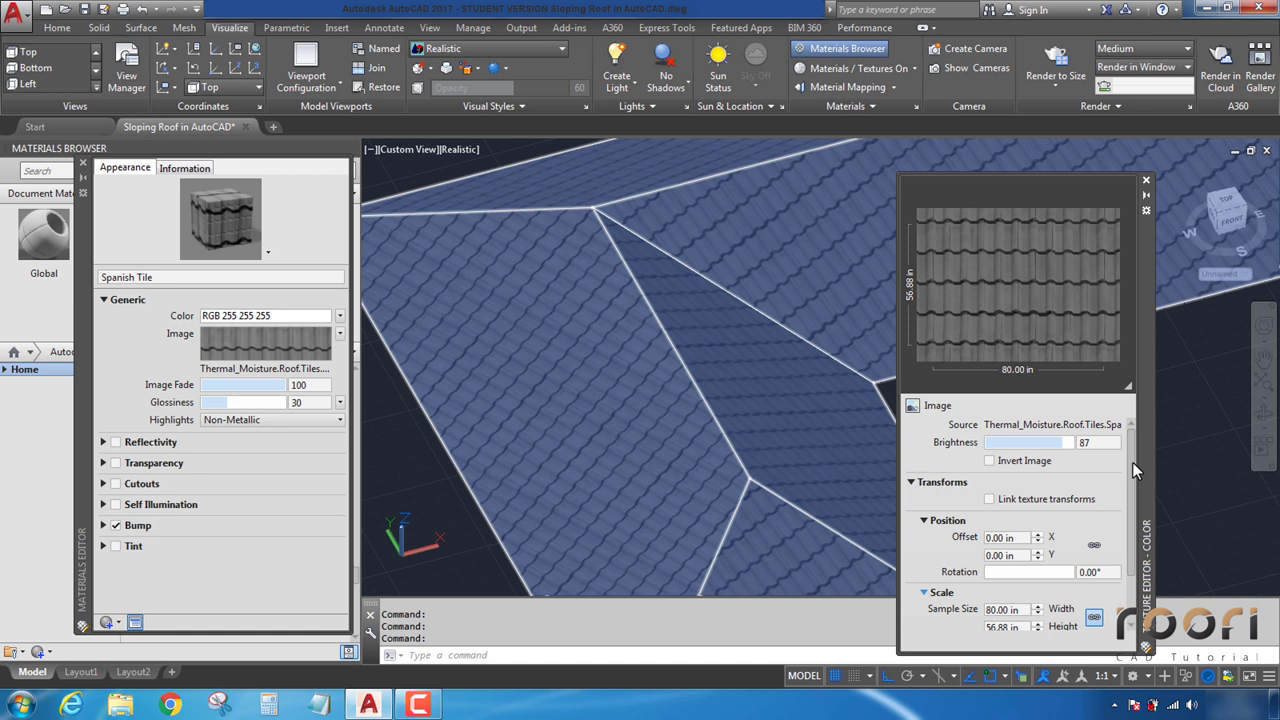
pyautogui.doubleClick(1094, 572)
pyautogui.write('19.6')
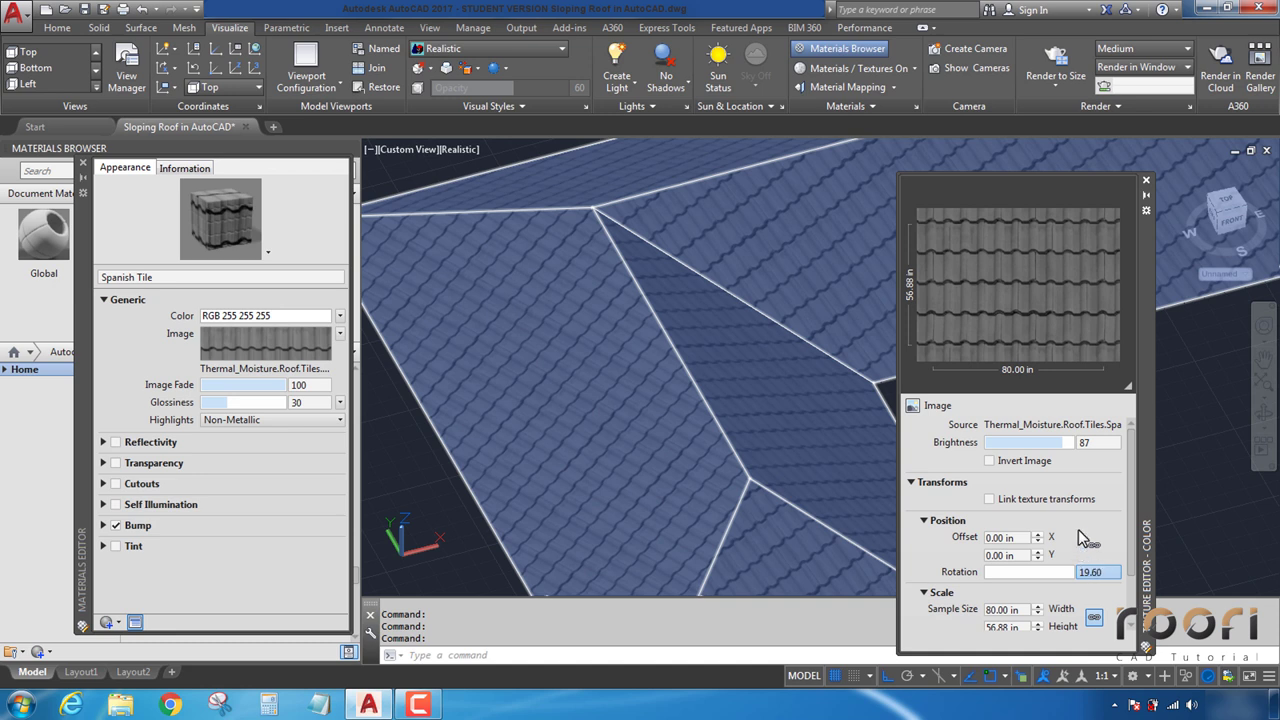
pyautogui.press('Return')
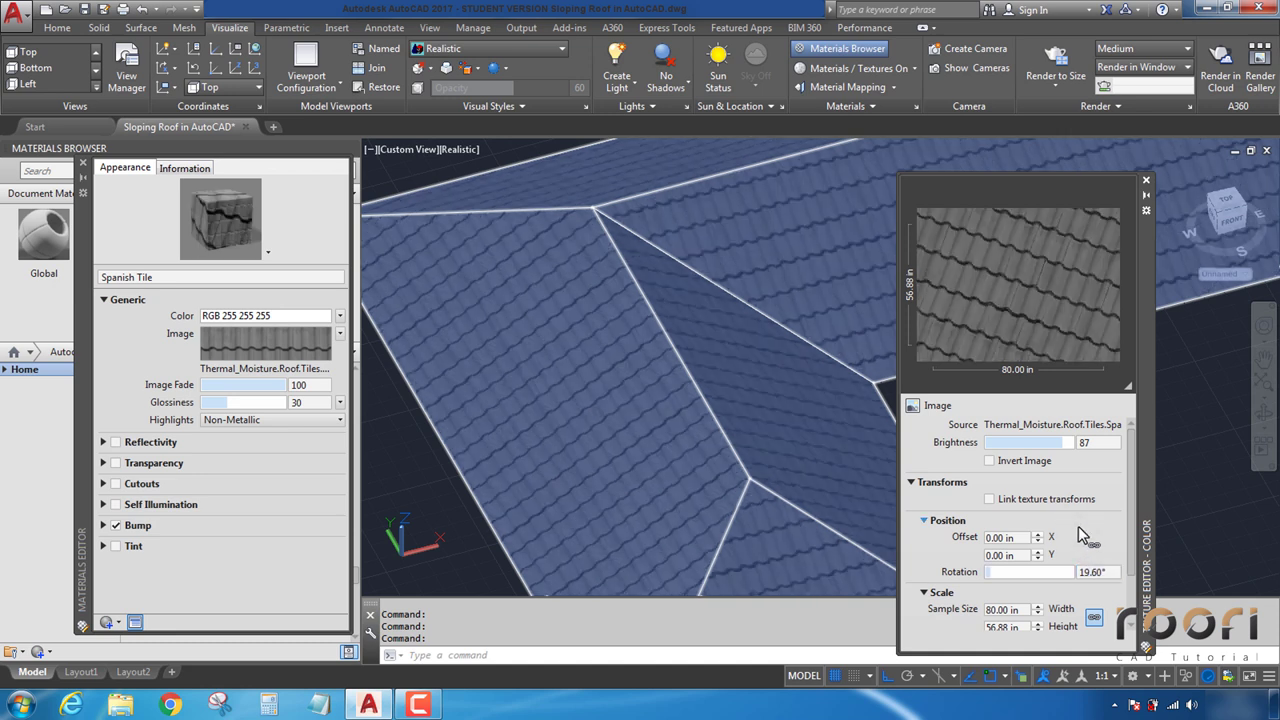
pyautogui.click(1147, 183)
# Step: Zoom and pan to inspect the tile texture across the roof faces
pyautogui.scroll(-3, 977, 286)
pyautogui.moveTo(829, 443)
pyautogui.mouseDown(button='middle')
pyautogui.moveTo(880, 452)
pyautogui.moveTo(823, 520)
pyautogui.mouseUp(button='middle')
pyautogui.press('Escape')
pyautogui.scroll(2, 860, 500)
pyautogui.scroll(2, 871, 483)
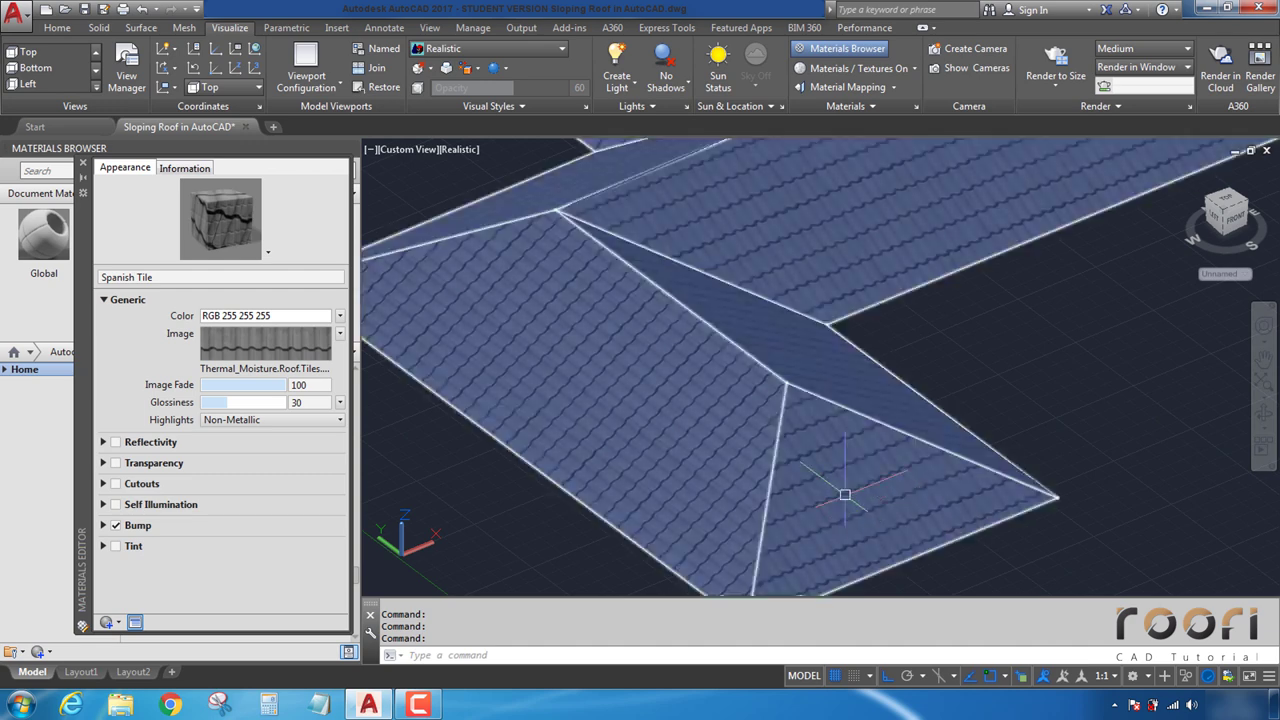
pyautogui.scroll(3, 845, 494)
pyautogui.scroll(2, 700, 466)
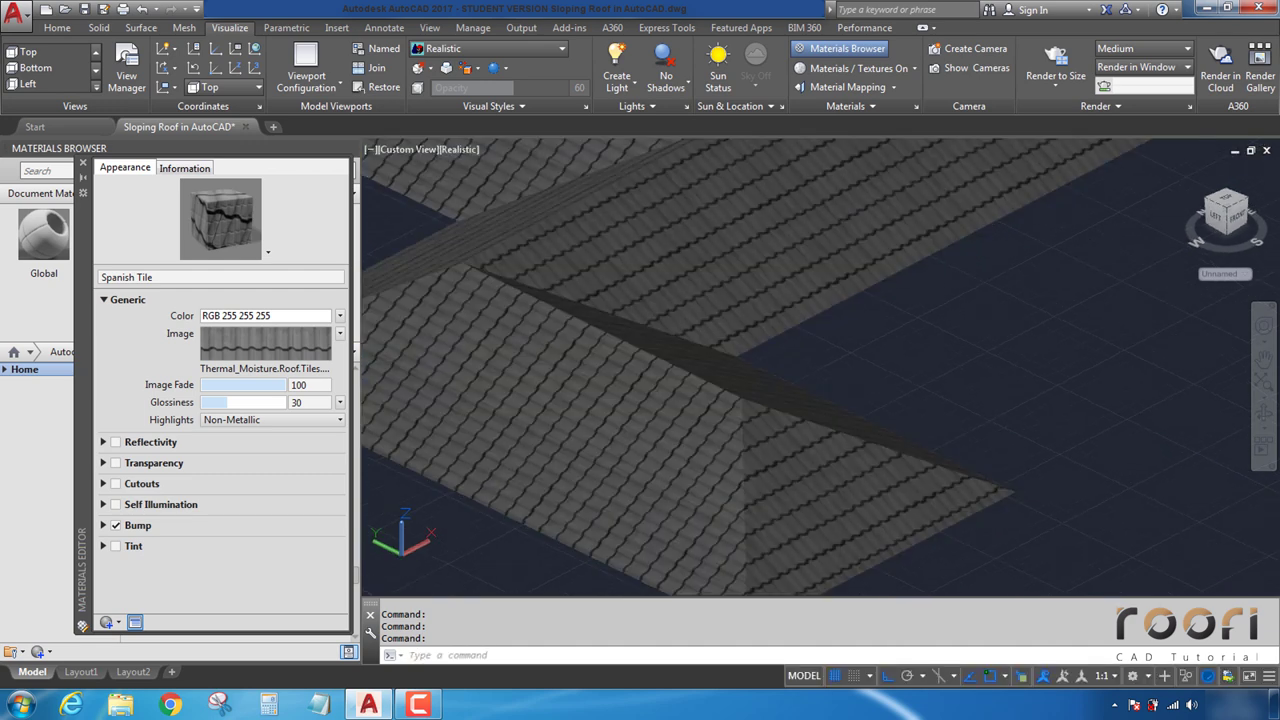
pyautogui.moveTo(743, 449); pyautogui.dragTo(769, 429, button='middle')
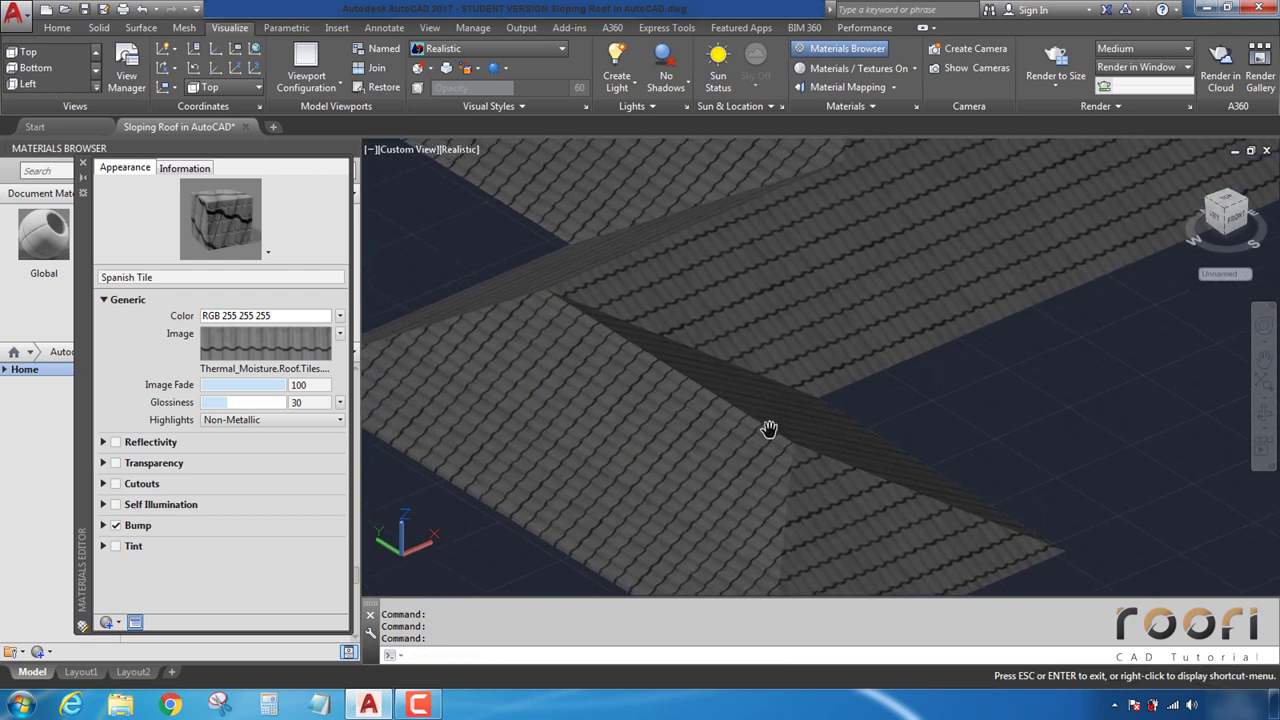
# Step: Close the editor, duplicate Spanish Tile into Spanish Tile(1), and edit the copy
pyautogui.click(83, 163)
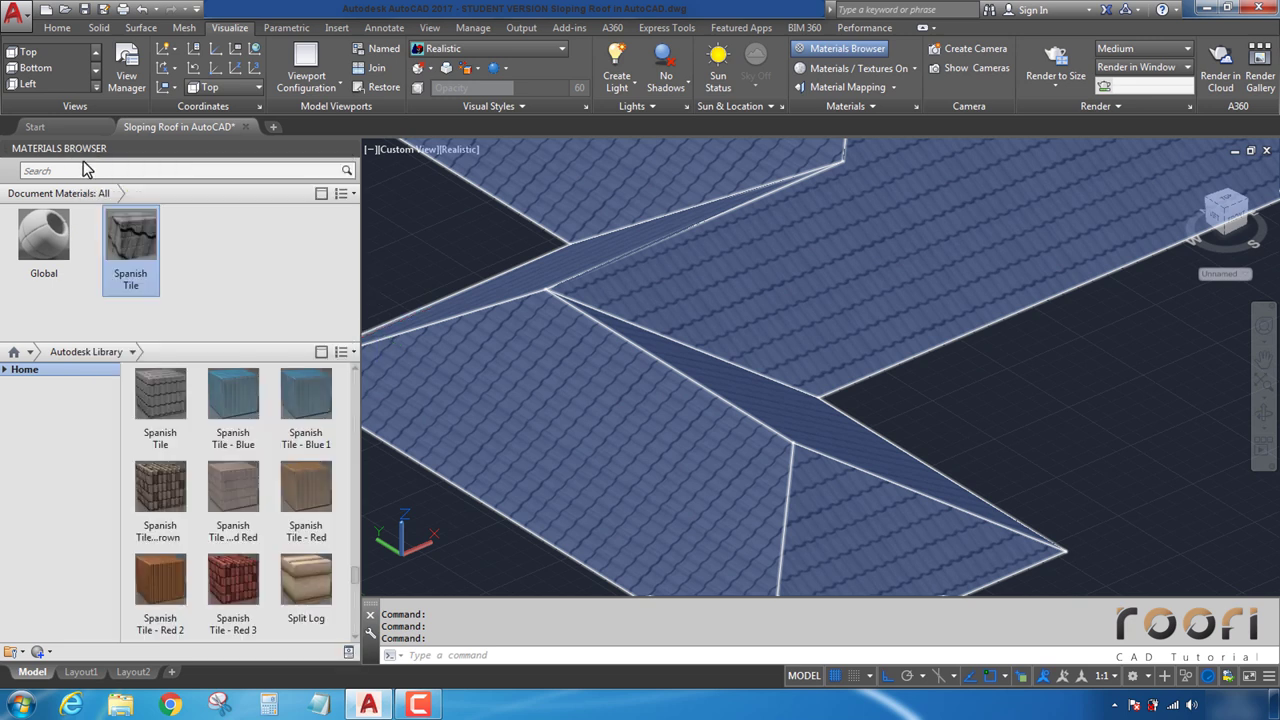
pyautogui.rightClick(121, 235)
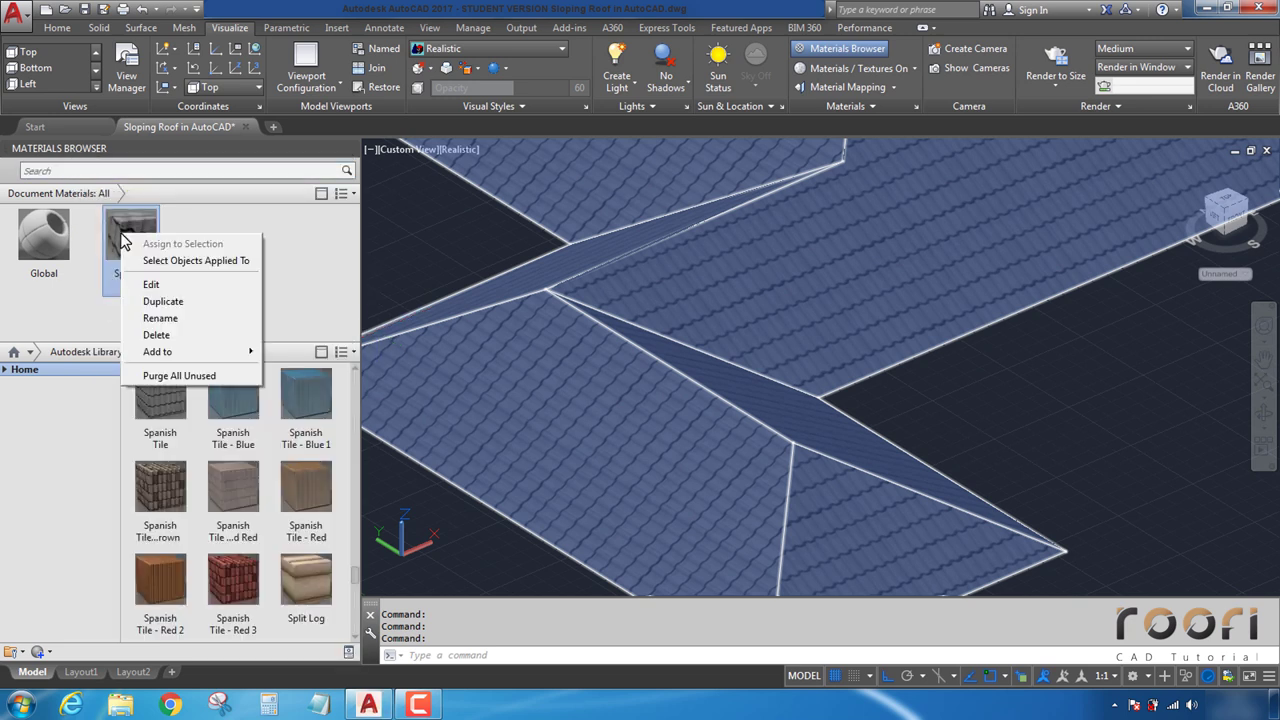
pyautogui.click(174, 305)
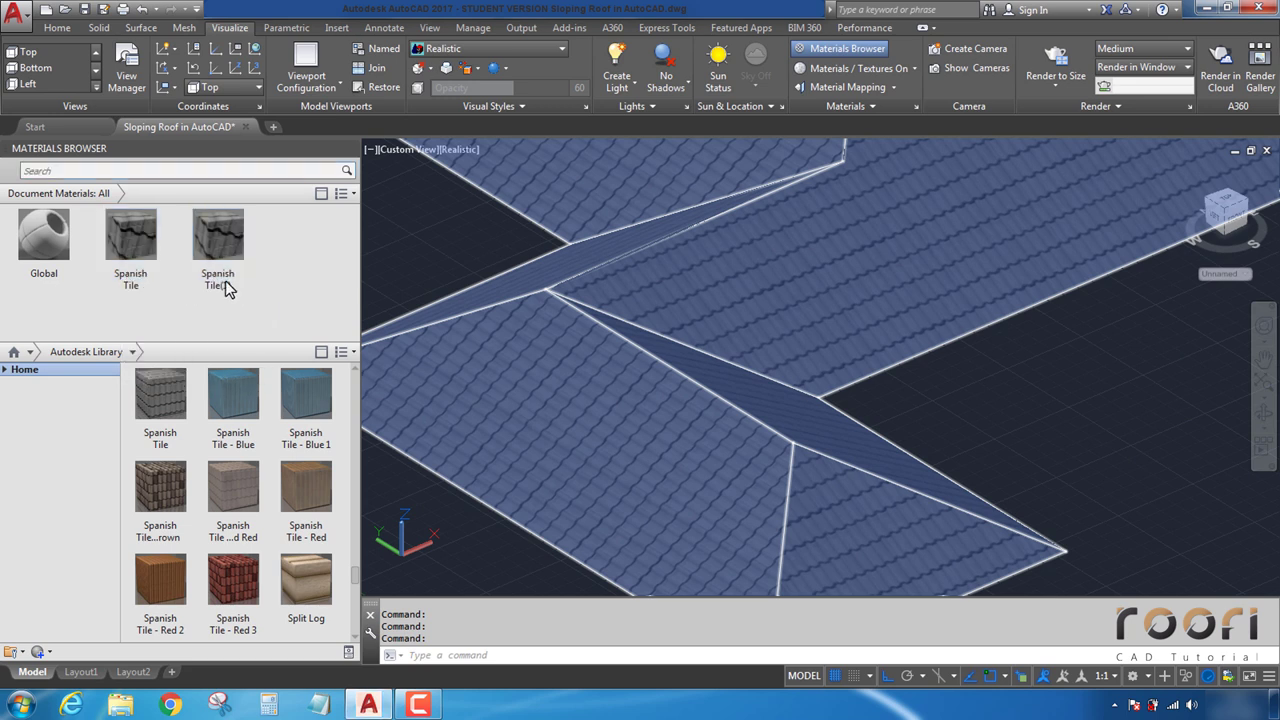
pyautogui.click(219, 290)
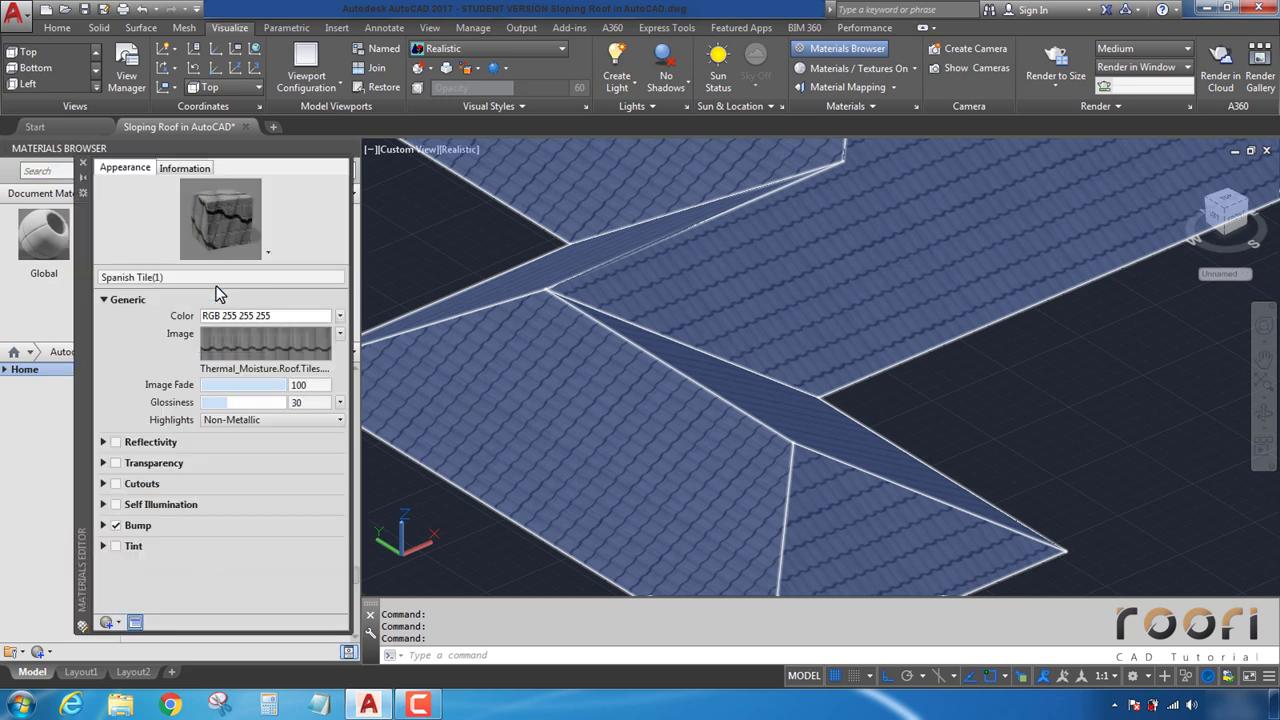
# Step: Change the Spanish Tile(1) texture rotation from 19.60° to 109.65°
pyautogui.click(230, 343)
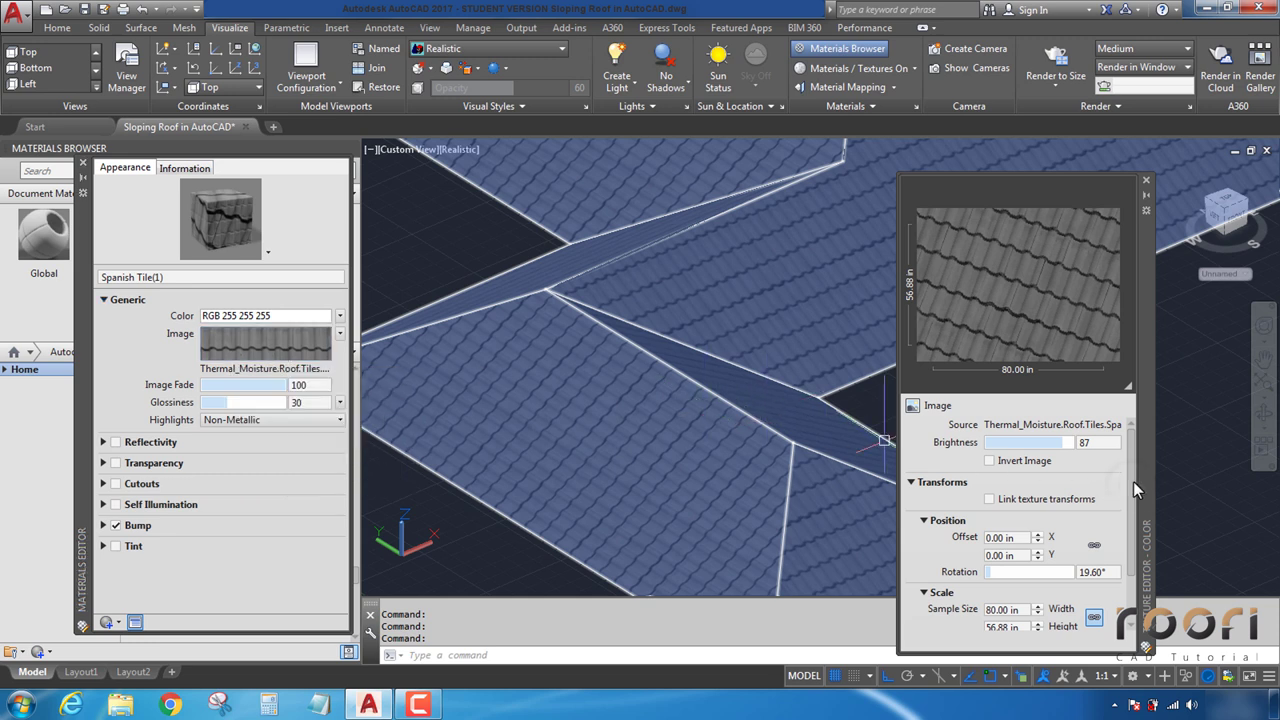
pyautogui.scroll(-1, 1128, 495)
pyautogui.scroll(-2, 1120, 505)
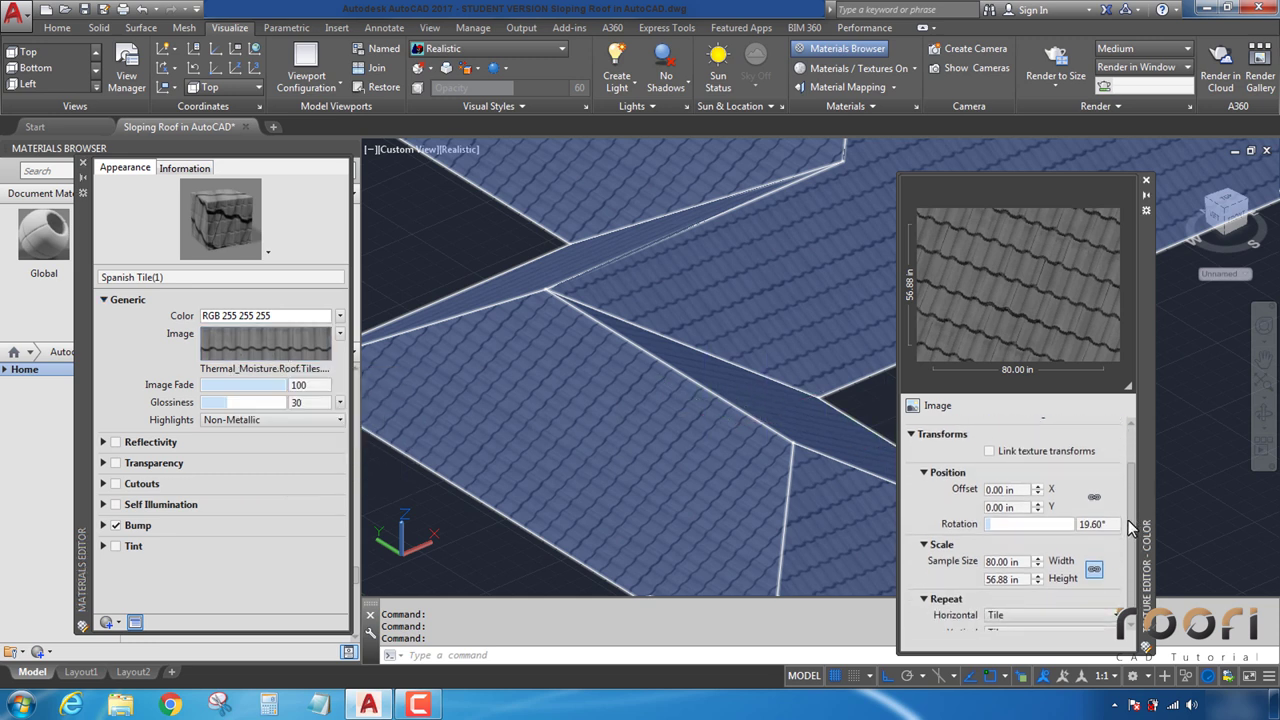
pyautogui.doubleClick(1097, 524)
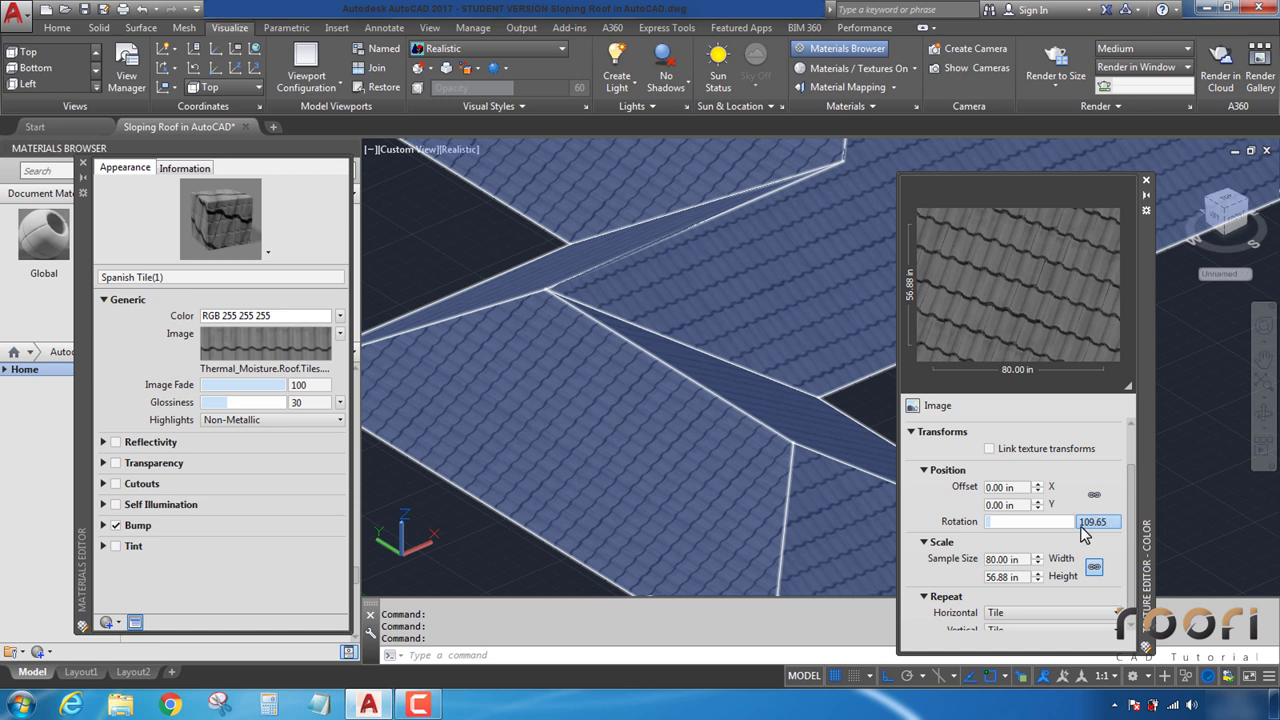
pyautogui.press('Return')
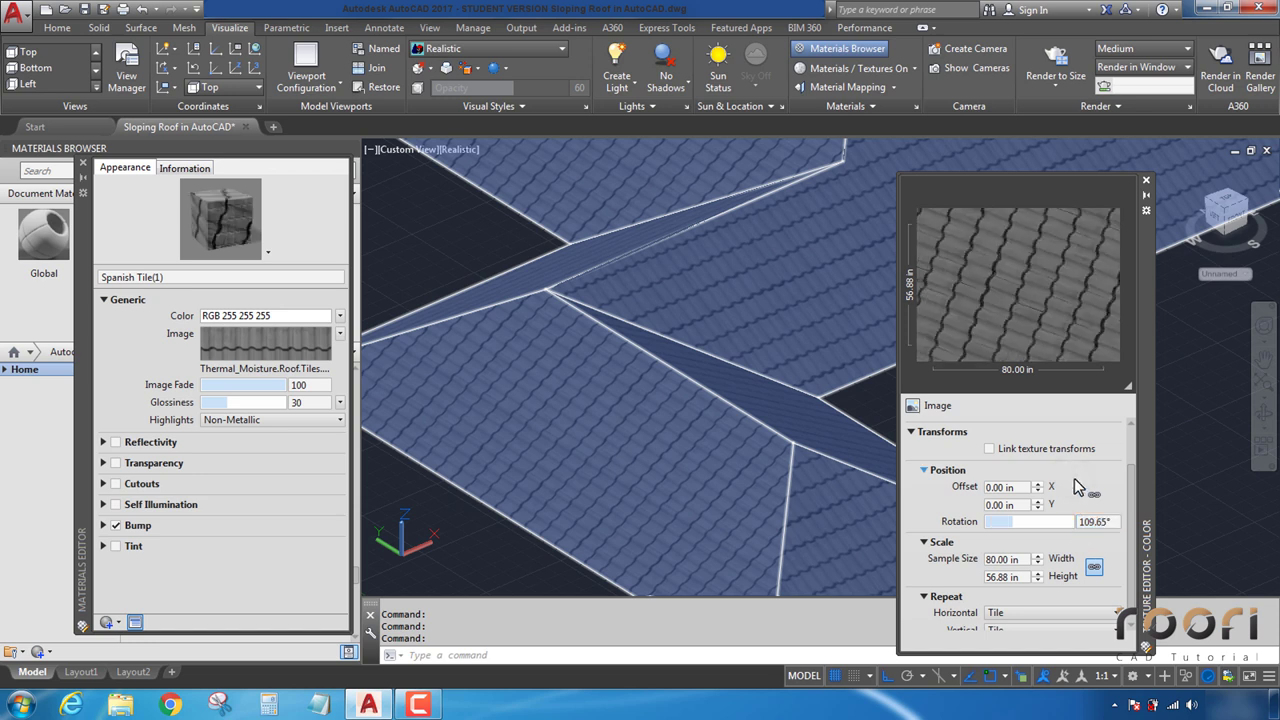
pyautogui.click(1146, 181)
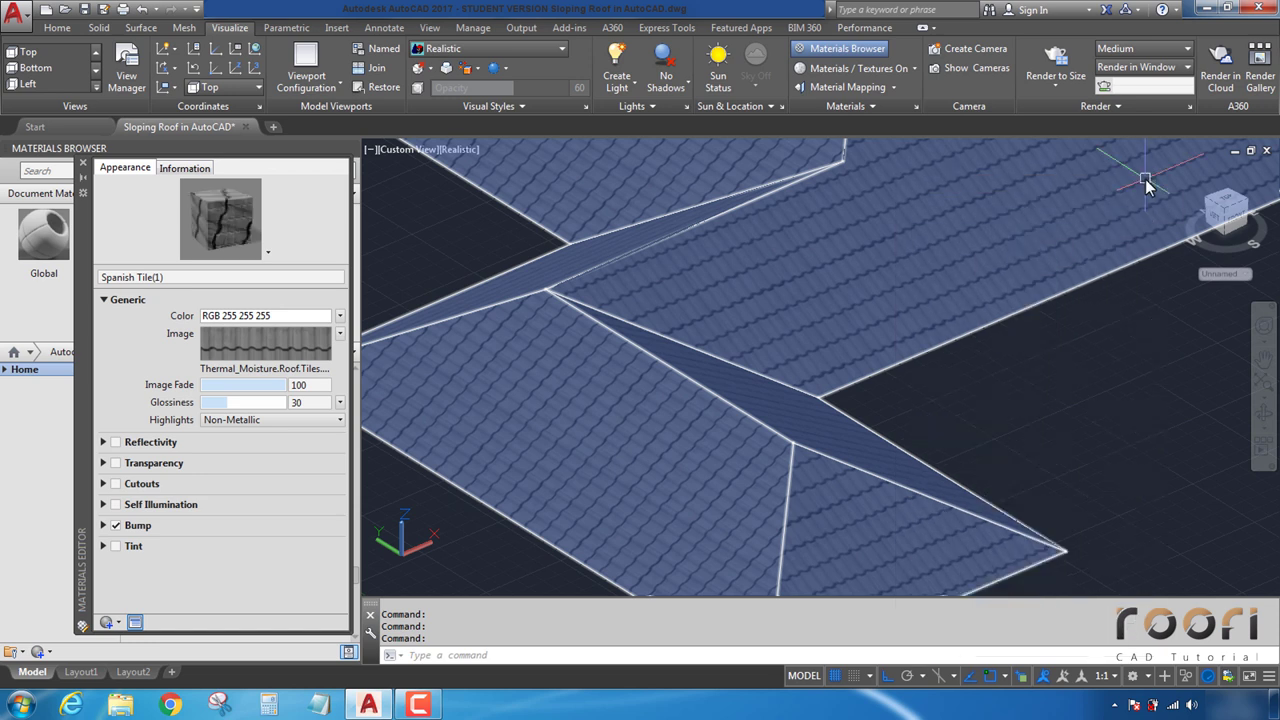
# Step: Close the Materials Editor and select the roof
pyautogui.click(83, 163)
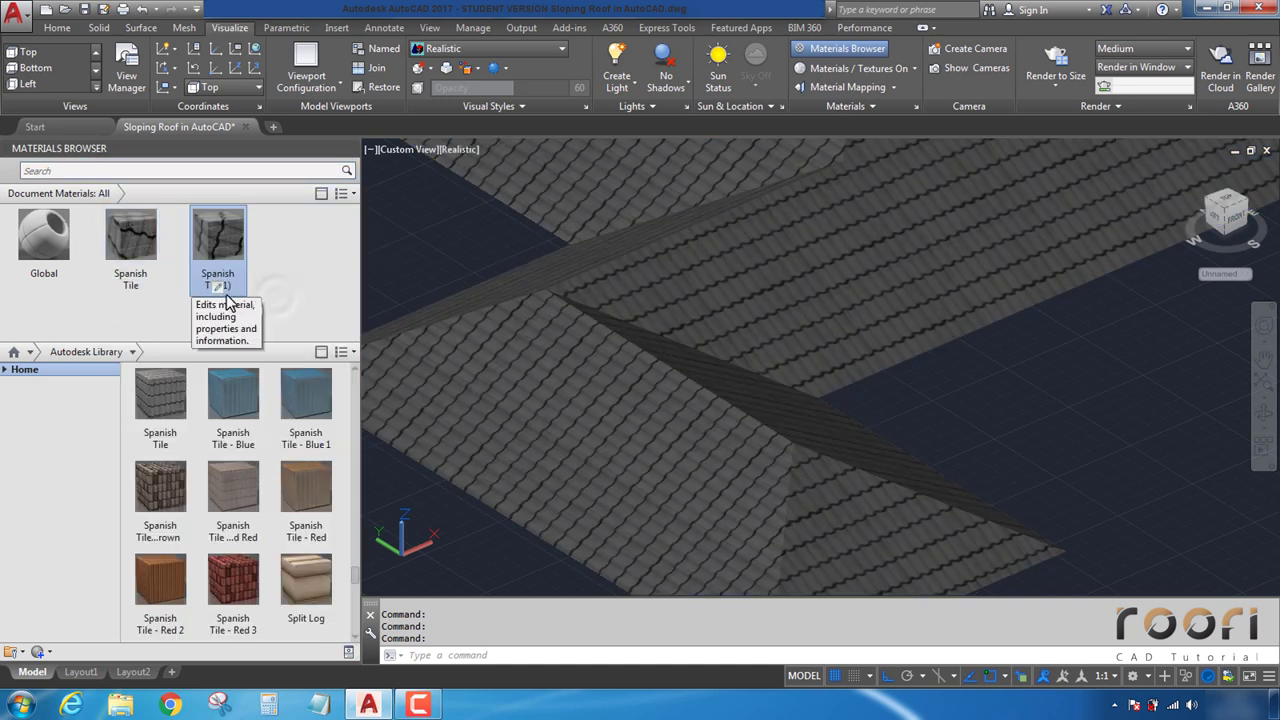
pyautogui.click(277, 303)
pyautogui.click(520, 390)
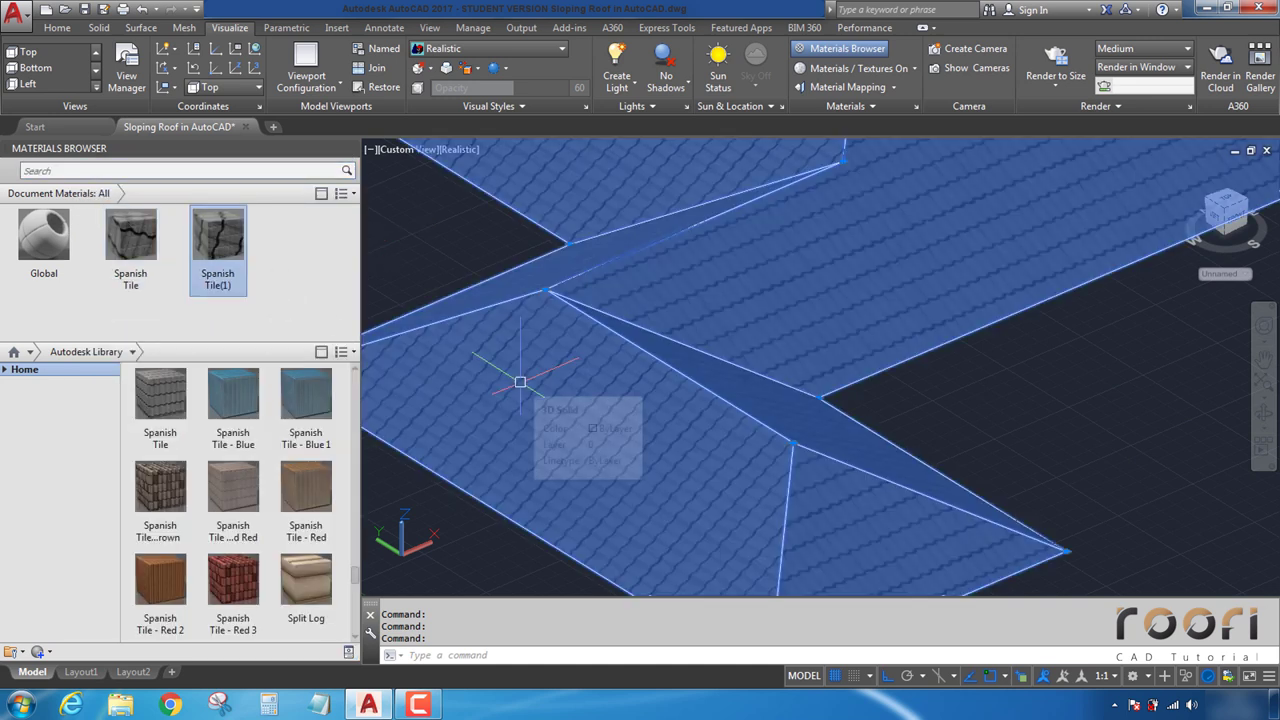
pyautogui.press('Escape')
pyautogui.scroll(-3, 626, 414)
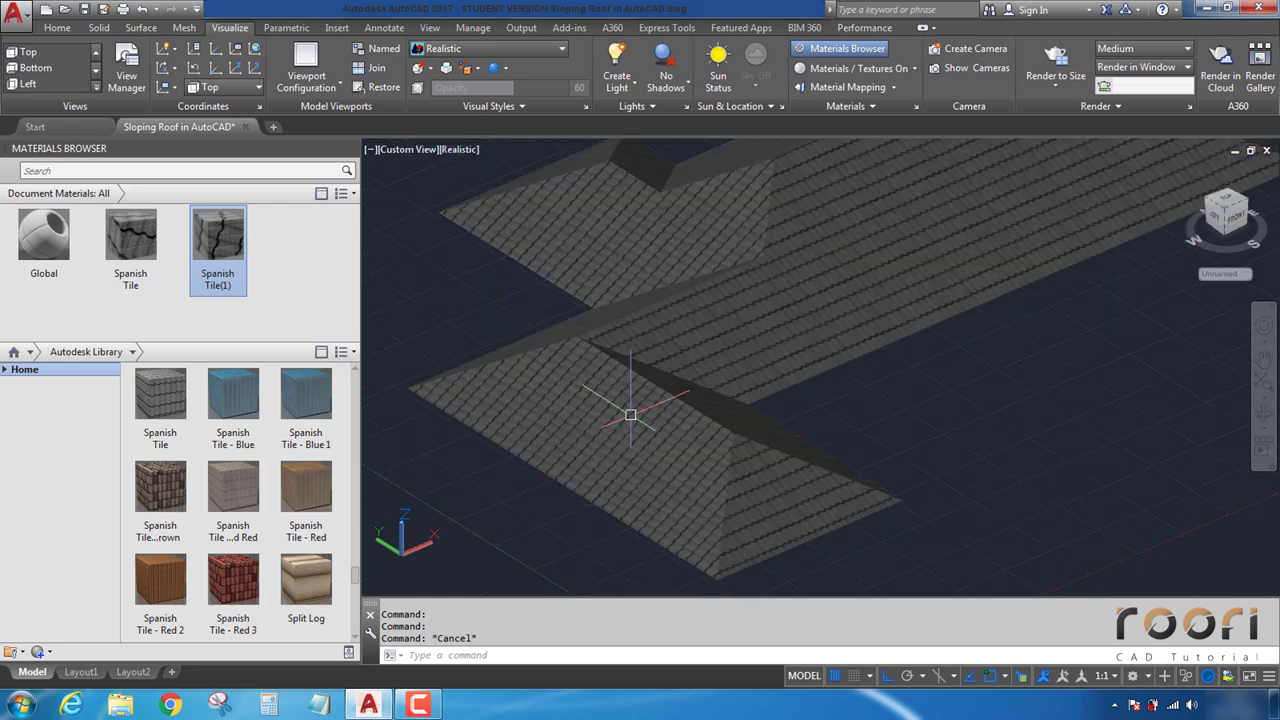
pyautogui.click(627, 438)
pyautogui.scroll(3, 627, 438)
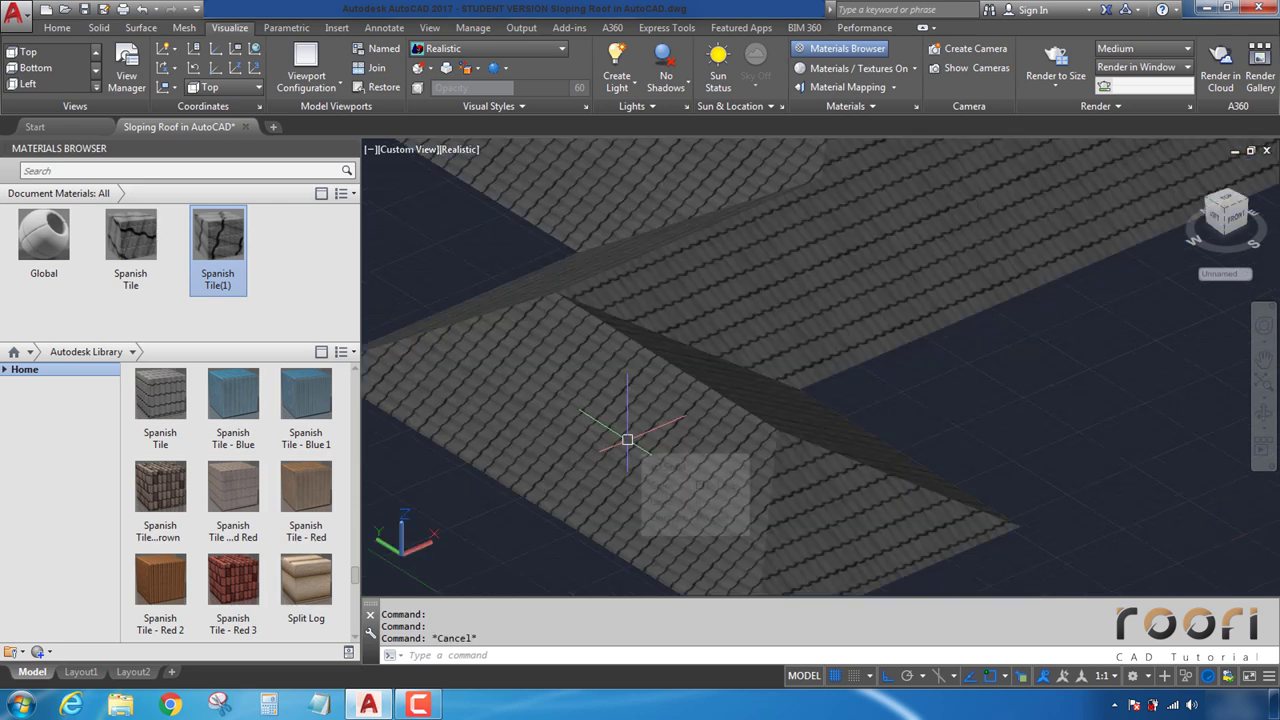
pyautogui.scroll(2, 657, 434)
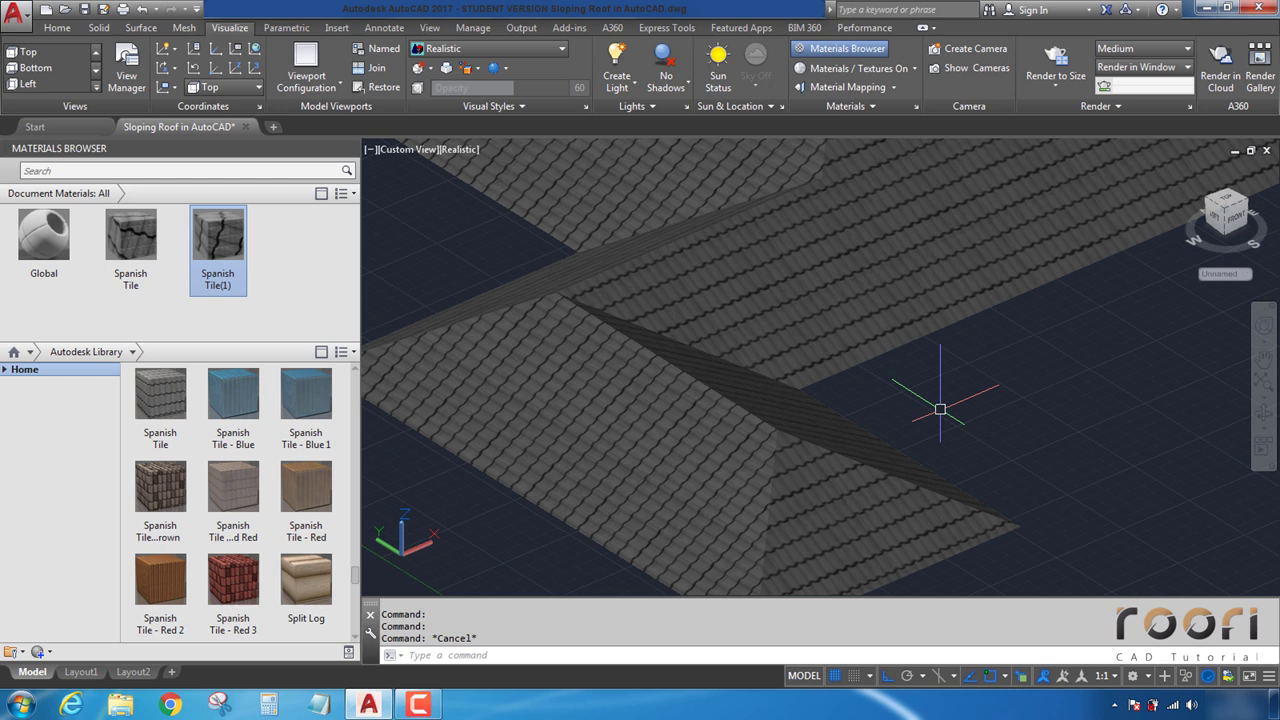
# Step: Start SOLIDEDIT on faces and choose the mAterial option
pyautogui.write('s')
pyautogui.write('id')
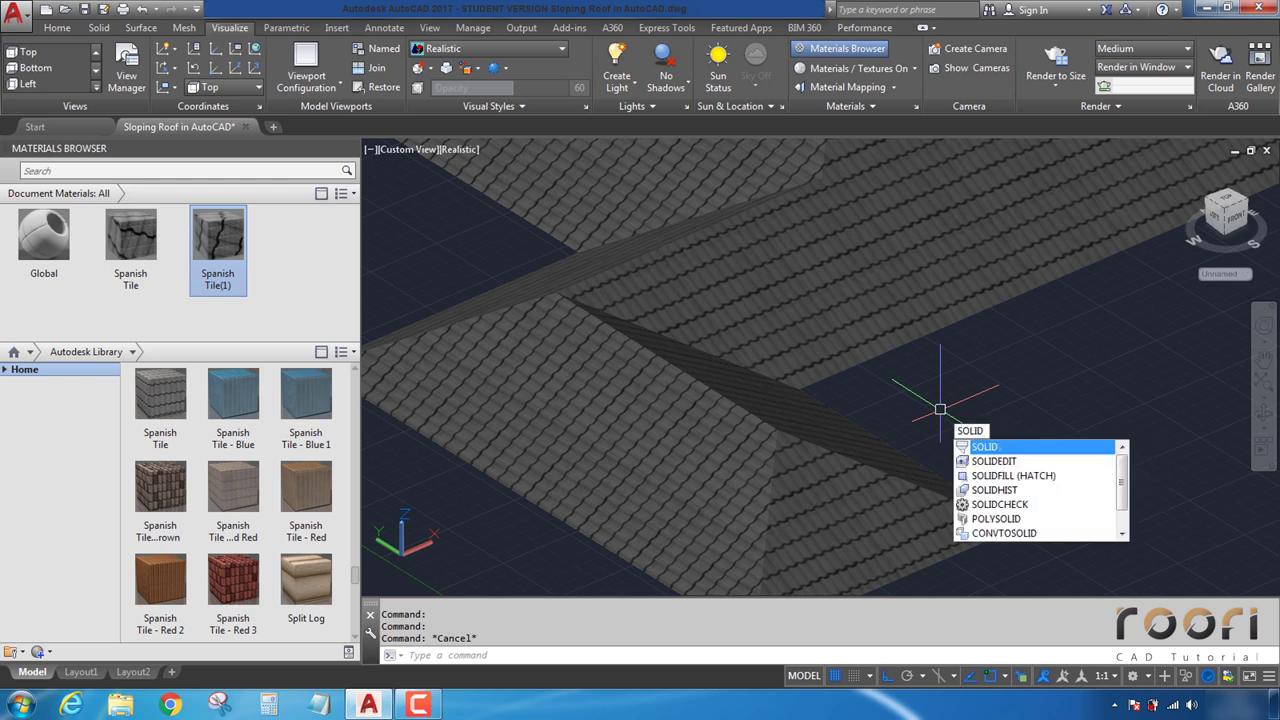
pyautogui.write('e')
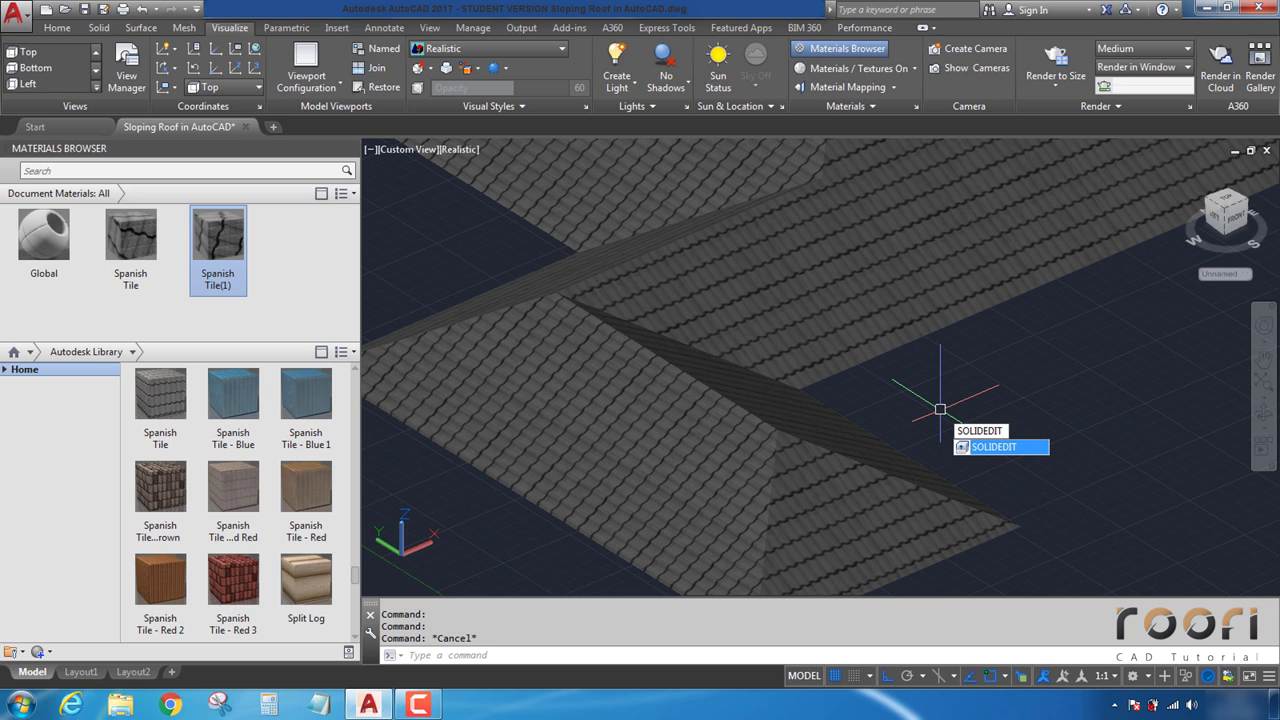
pyautogui.press('Return')
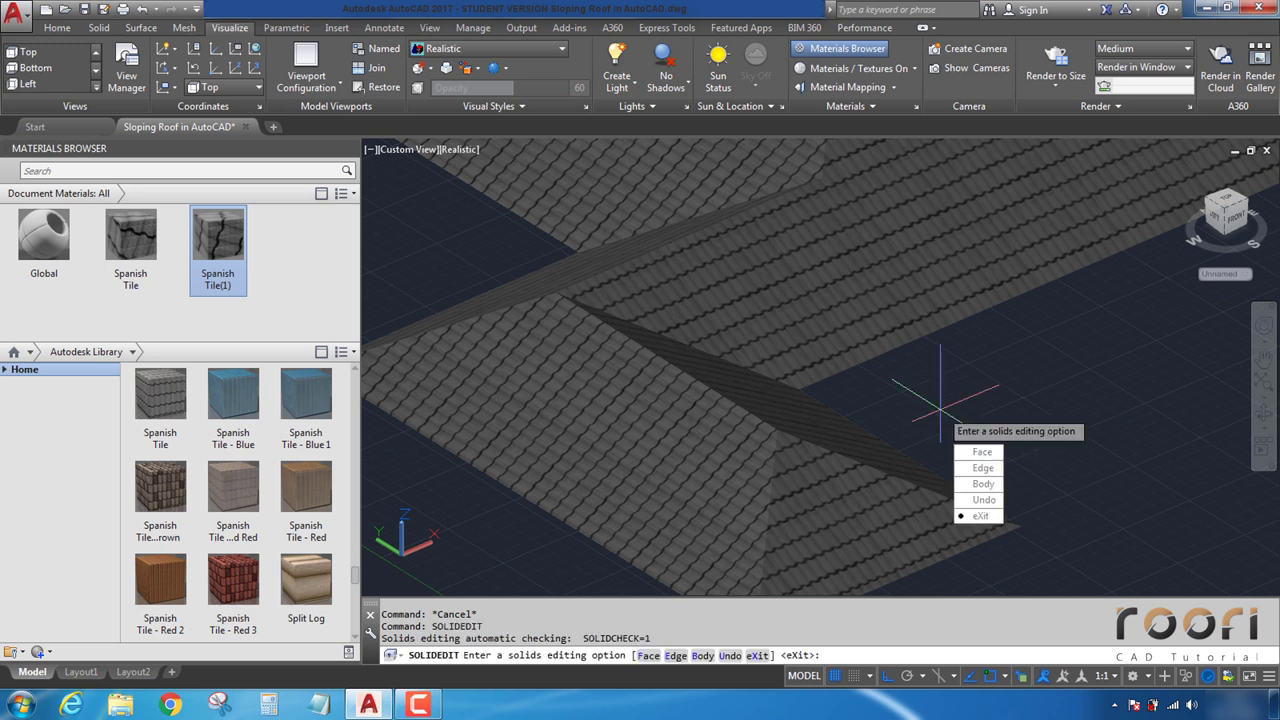
pyautogui.write('f')
pyautogui.press('Return')
pyautogui.write('a')
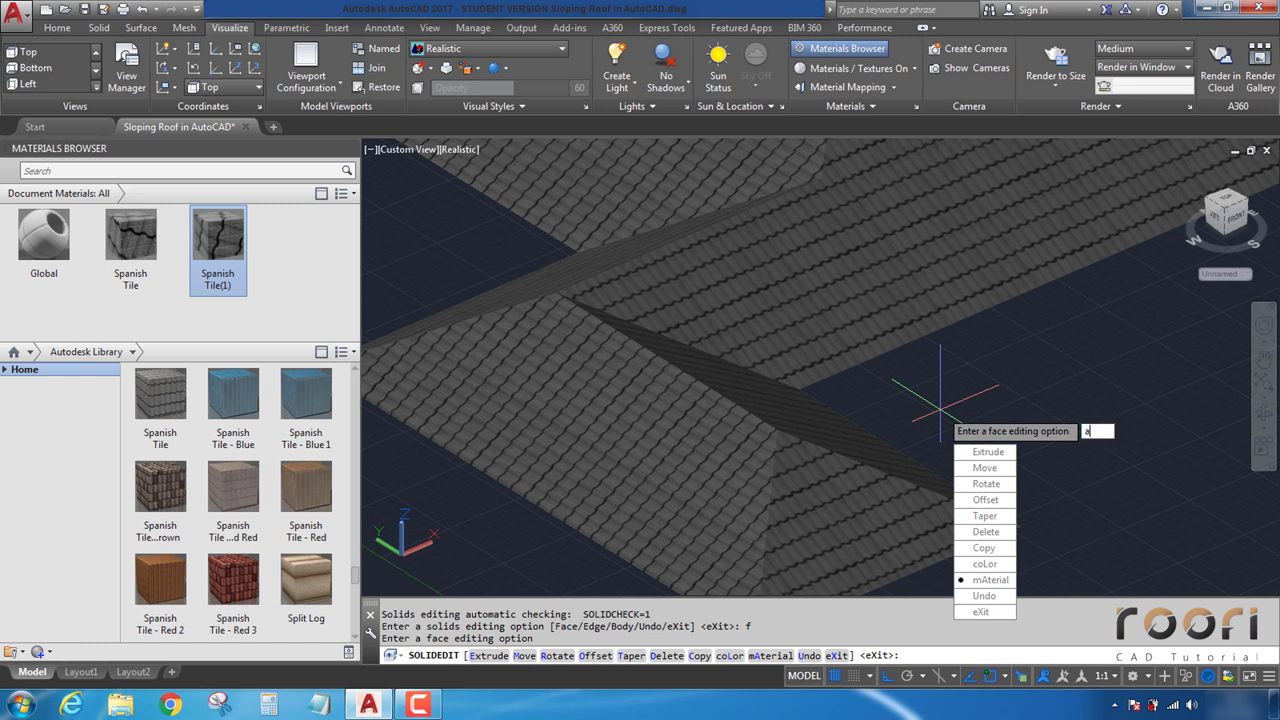
# Step: Select the remaining left slope, hip, strip, triangular and gable roof faces for a material change
pyautogui.click(985, 580)
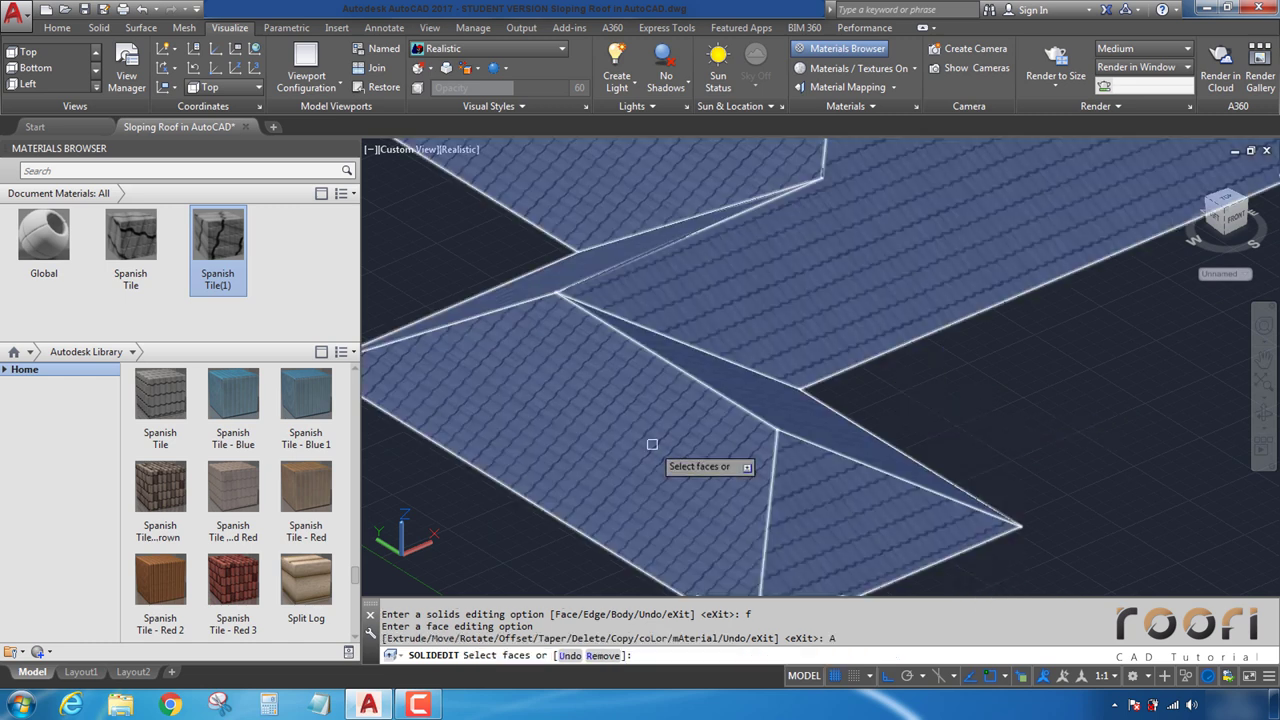
pyautogui.click(660, 450)
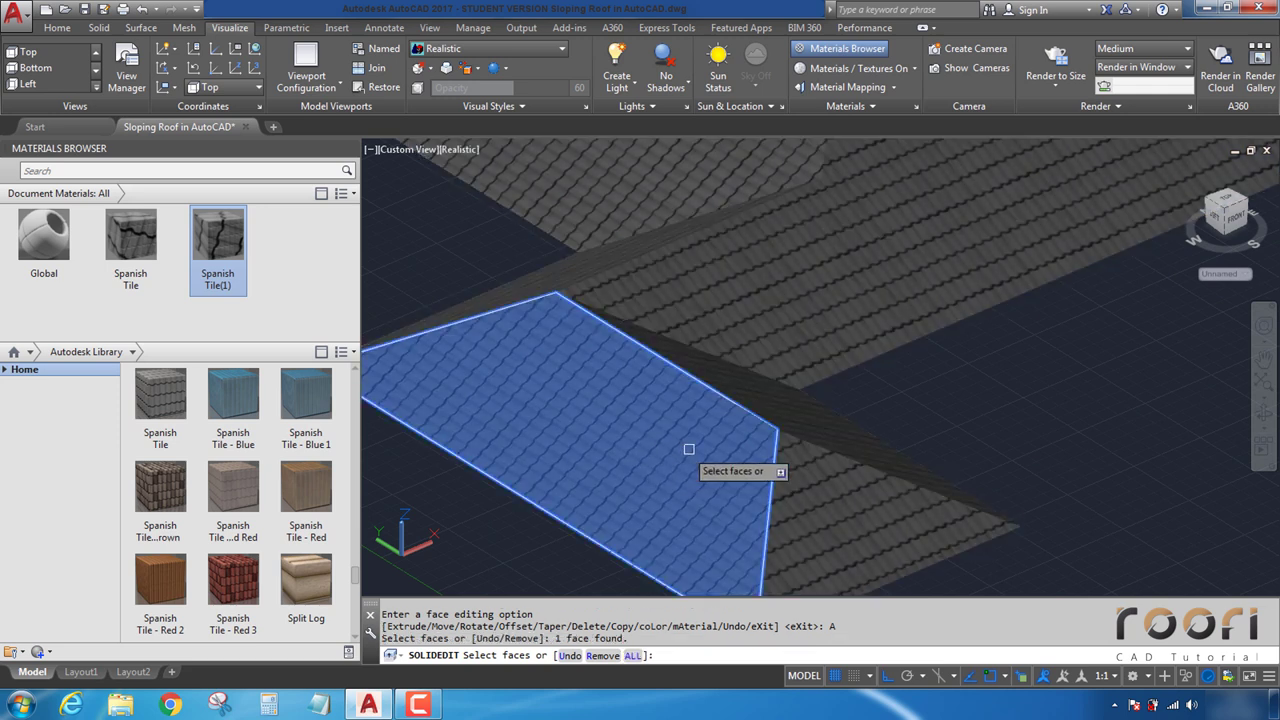
pyautogui.click(799, 414)
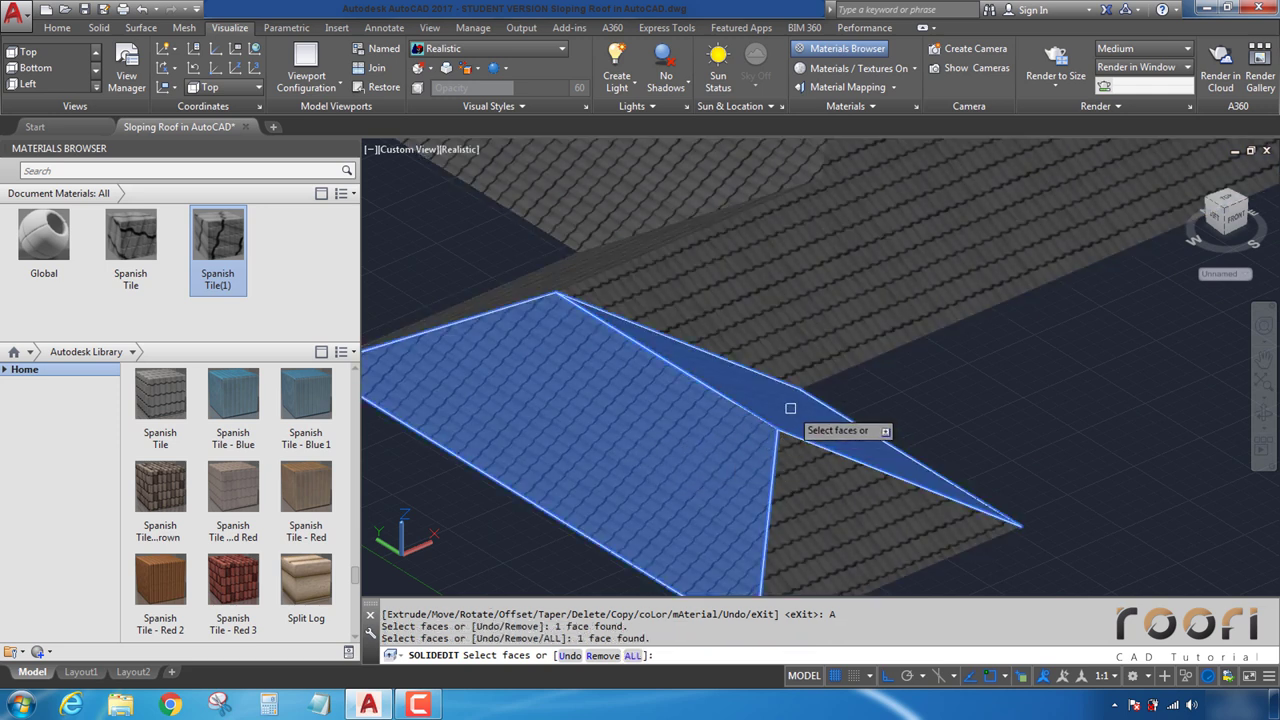
pyautogui.scroll(-2, 770, 416)
pyautogui.moveTo(737, 366)
pyautogui.mouseDown(button='middle')
pyautogui.moveTo(757, 379)
pyautogui.moveTo(748, 345)
pyautogui.mouseUp(button='middle')
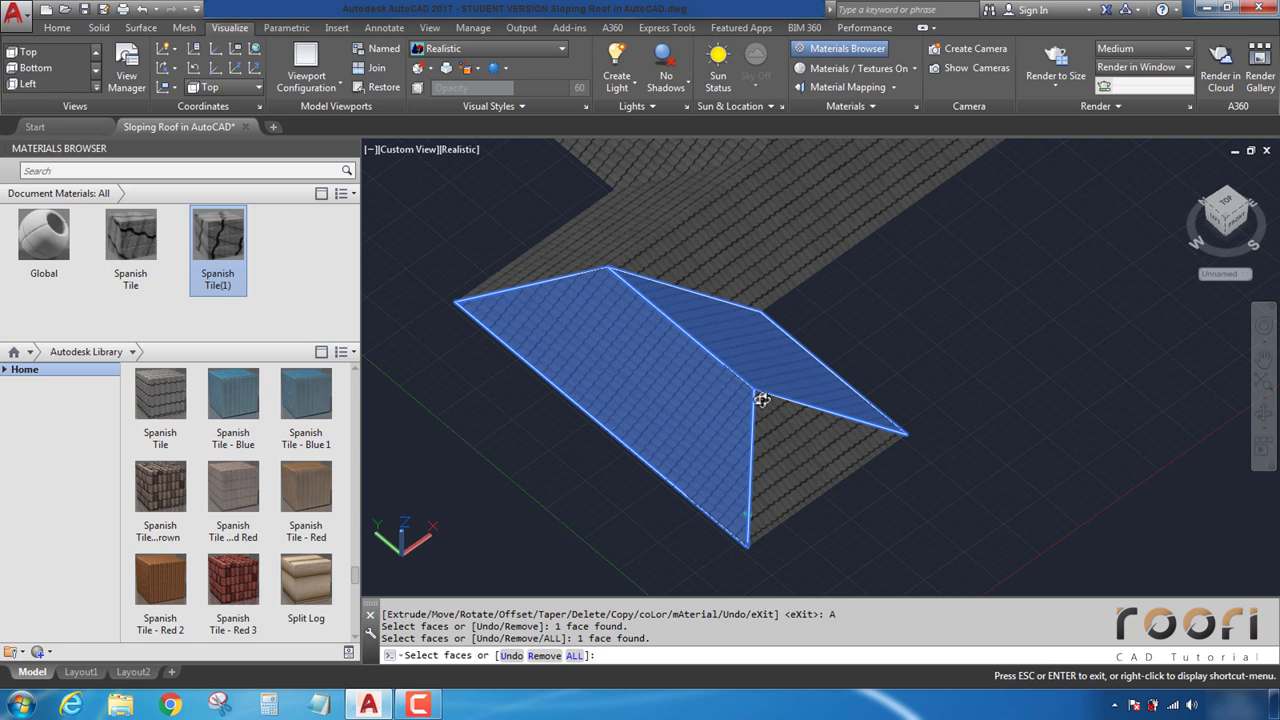
pyautogui.moveTo(794, 297); pyautogui.dragTo(763, 466, button='middle')
pyautogui.moveTo(800, 356); pyautogui.dragTo(550, 400, button='middle')
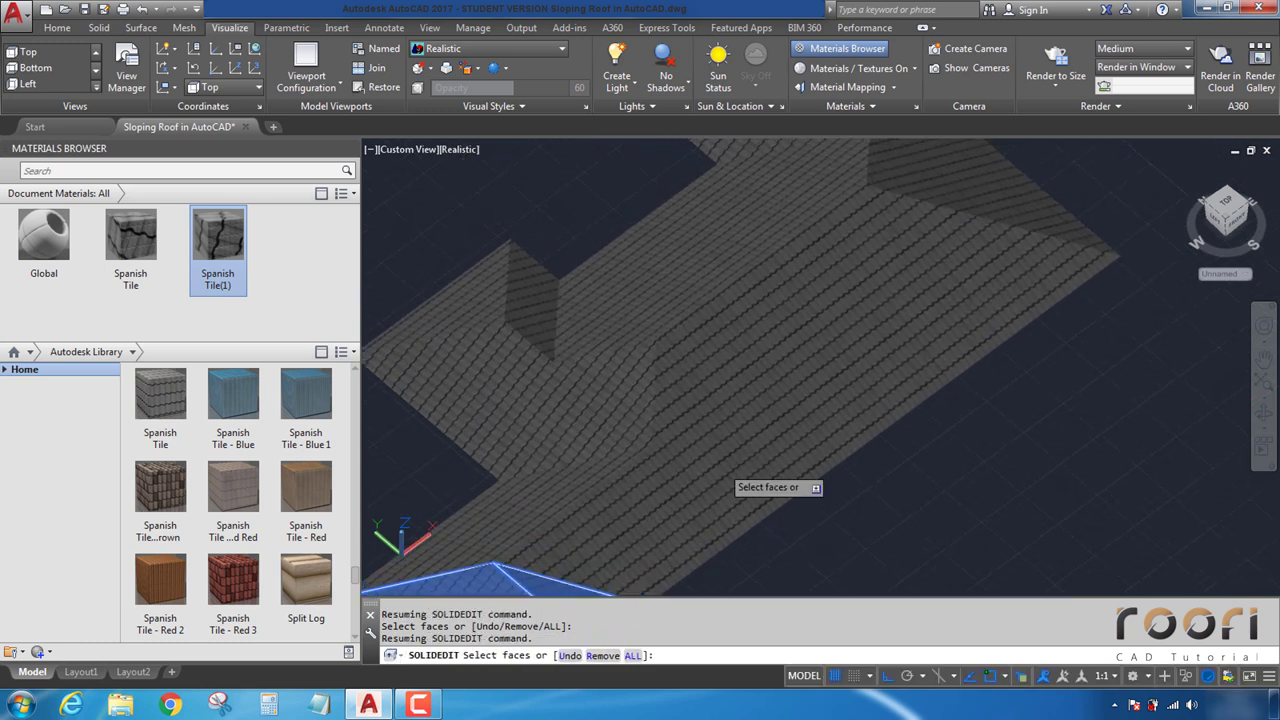
pyautogui.click(520, 396)
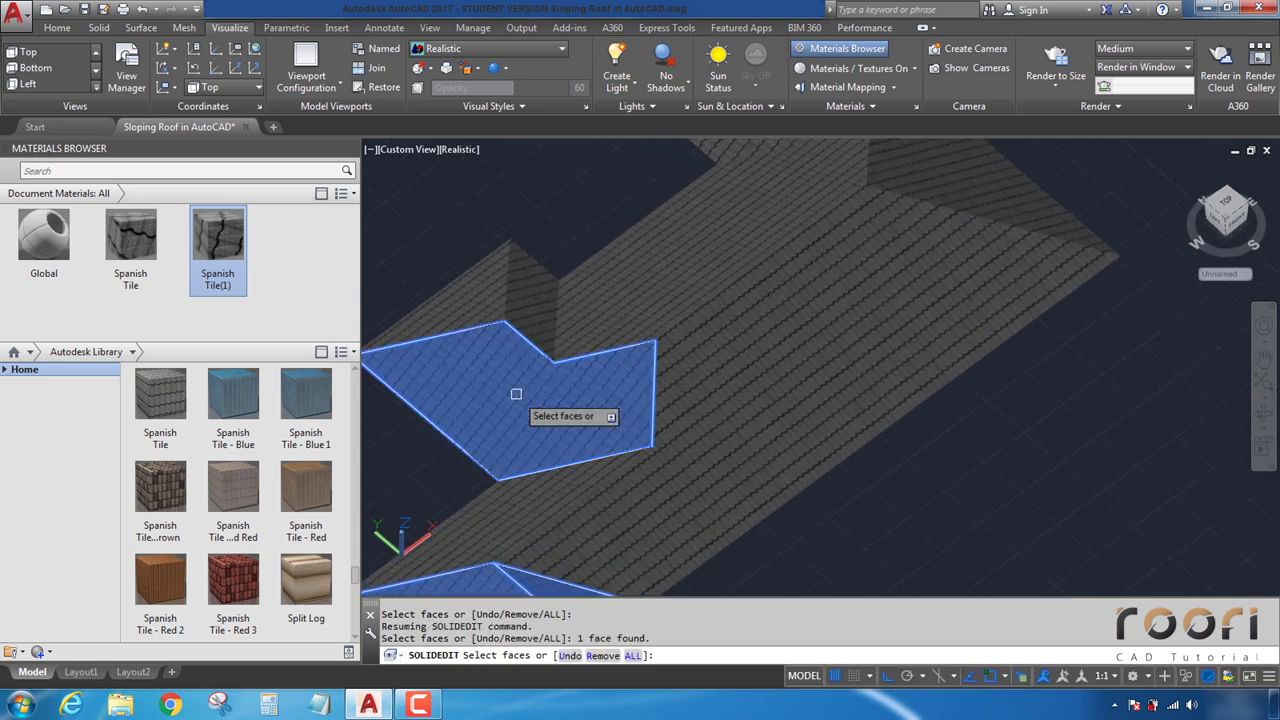
pyautogui.click(529, 289)
pyautogui.moveTo(634, 260)
pyautogui.mouseDown(button='middle')
pyautogui.moveTo(580, 351)
pyautogui.moveTo(624, 332)
pyautogui.mouseUp(button='middle')
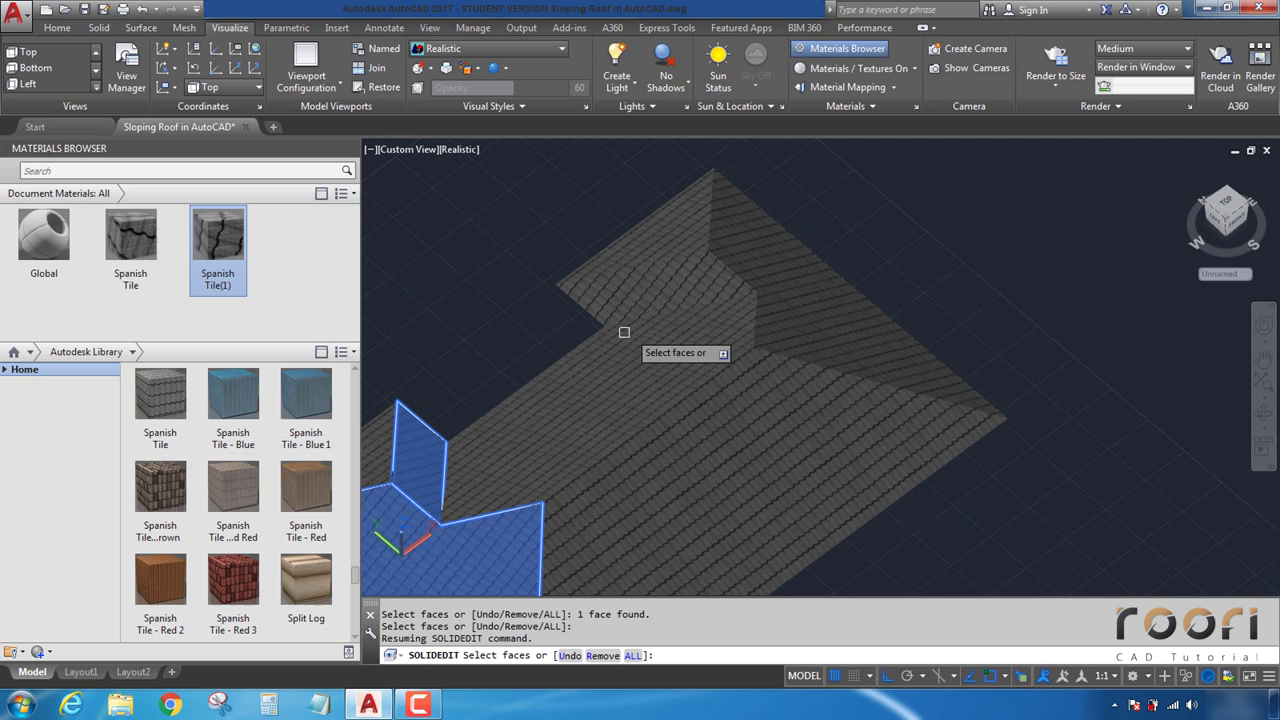
pyautogui.click(680, 279)
pyautogui.click(766, 249)
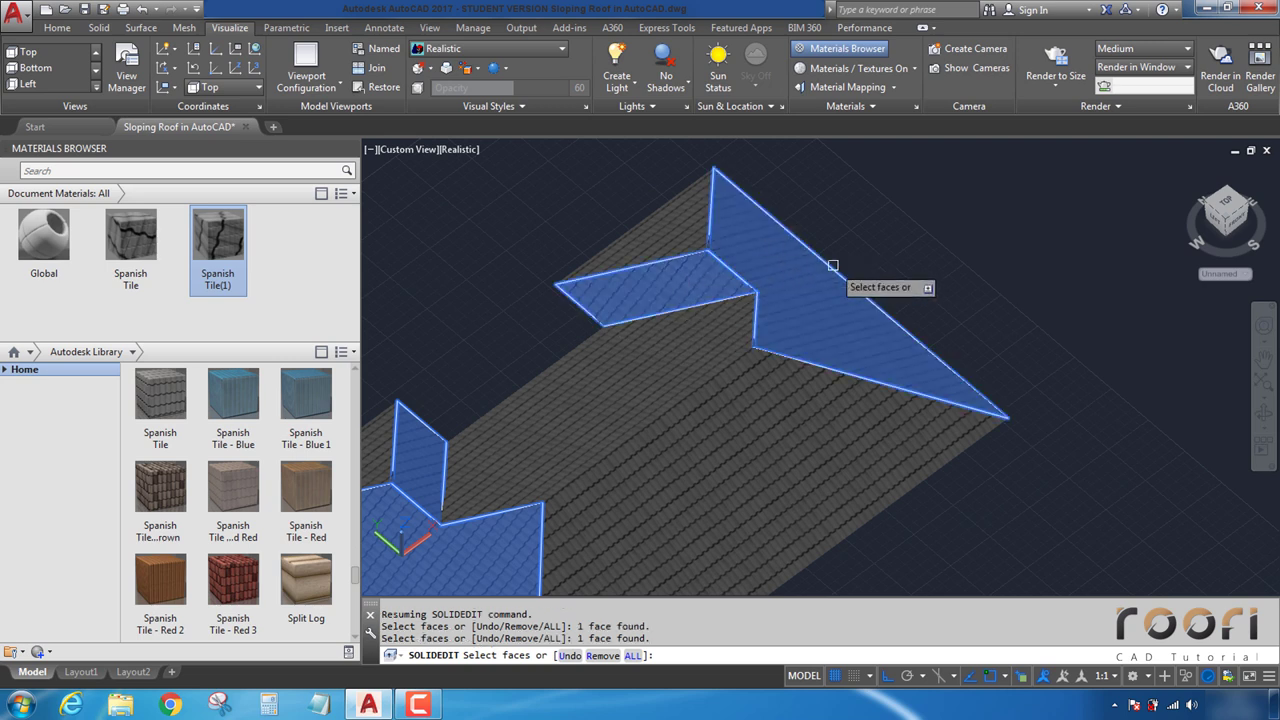
pyautogui.scroll(-2, 760, 380)
pyautogui.moveTo(754, 366)
pyautogui.mouseDown(button='middle')
pyautogui.moveTo(718, 343)
pyautogui.moveTo(713, 355)
pyautogui.mouseUp(button='middle')
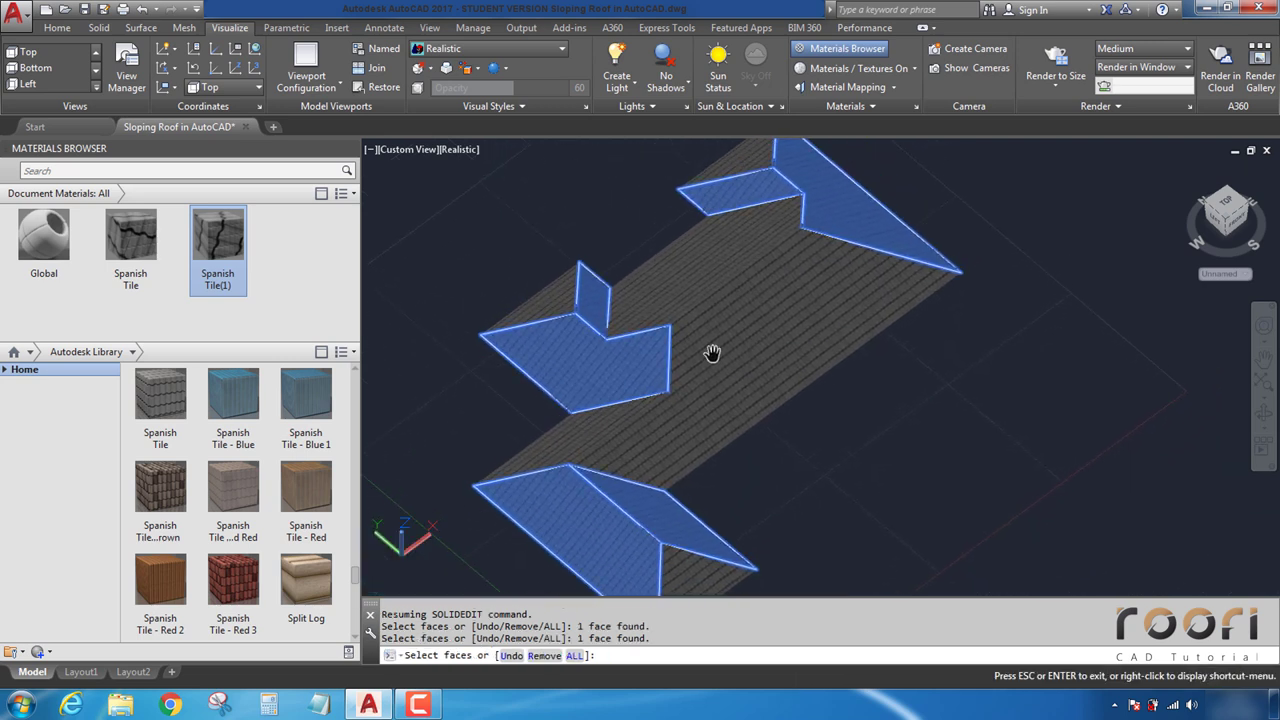
# Step: Assign Spanish Tile(1) to the selected faces and exit the face edit
pyautogui.press('Return')
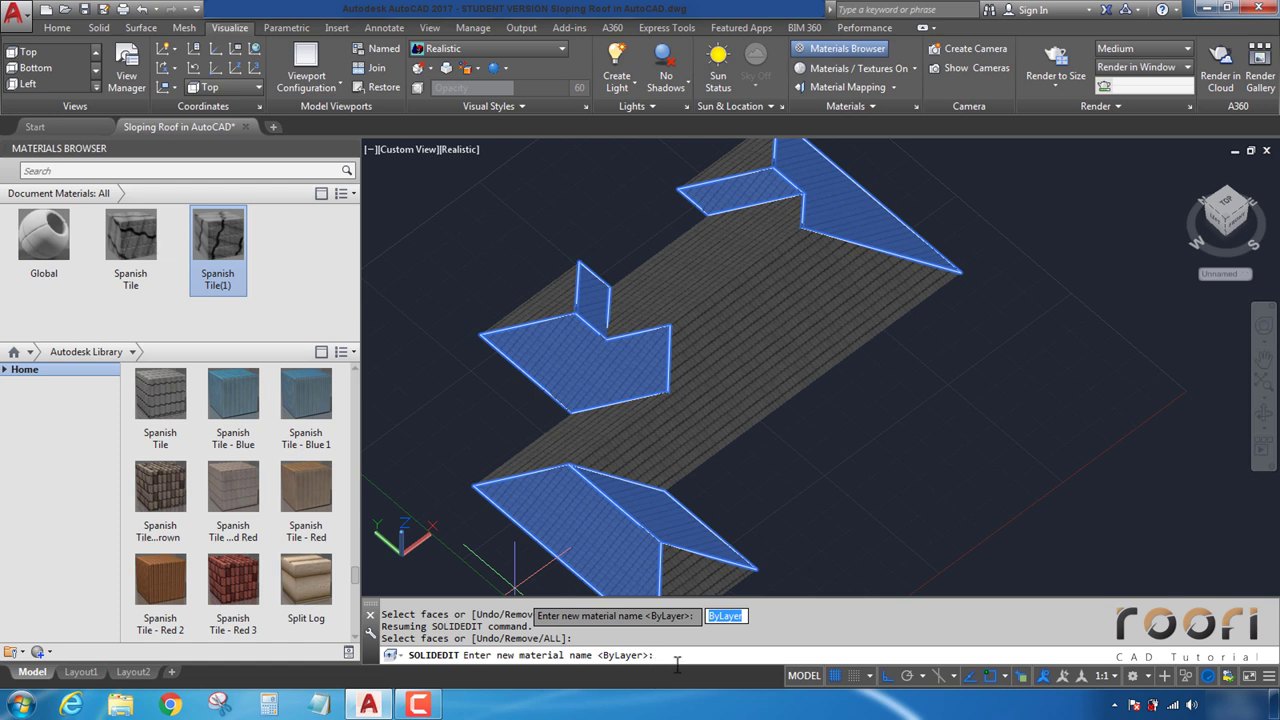
pyautogui.press('capslock')
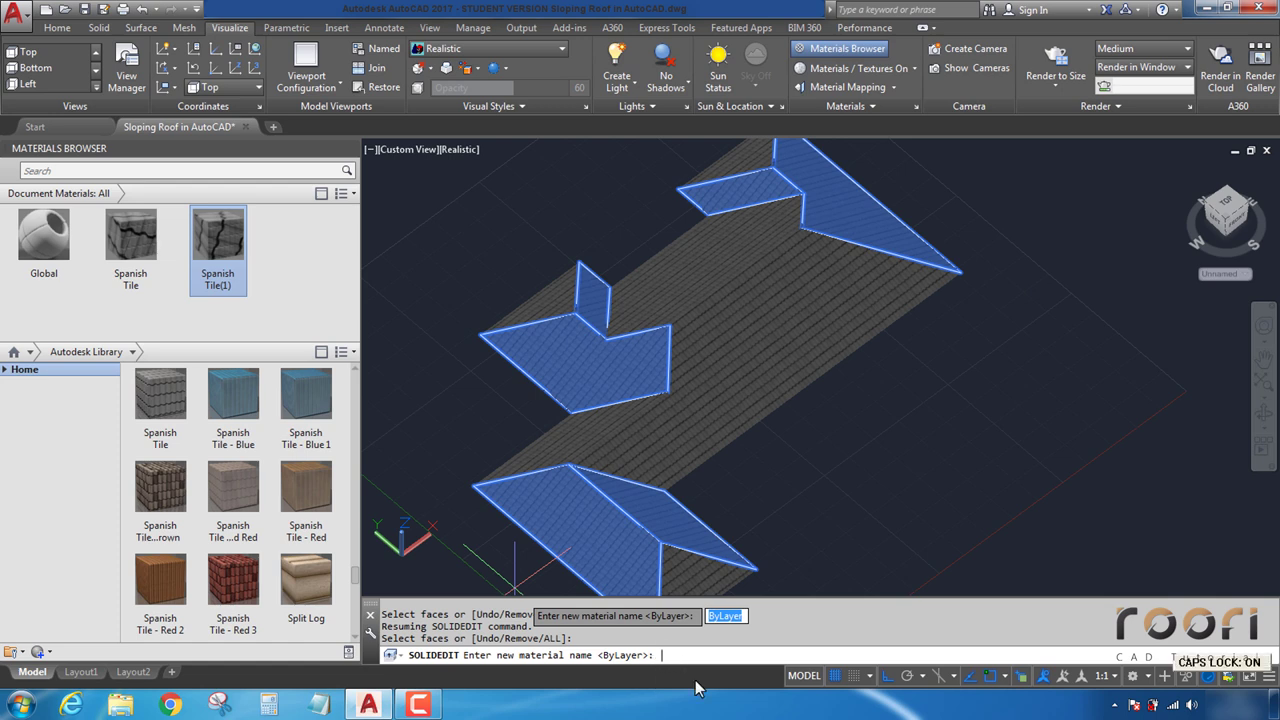
pyautogui.write('Spanish')
pyautogui.press('capslock')
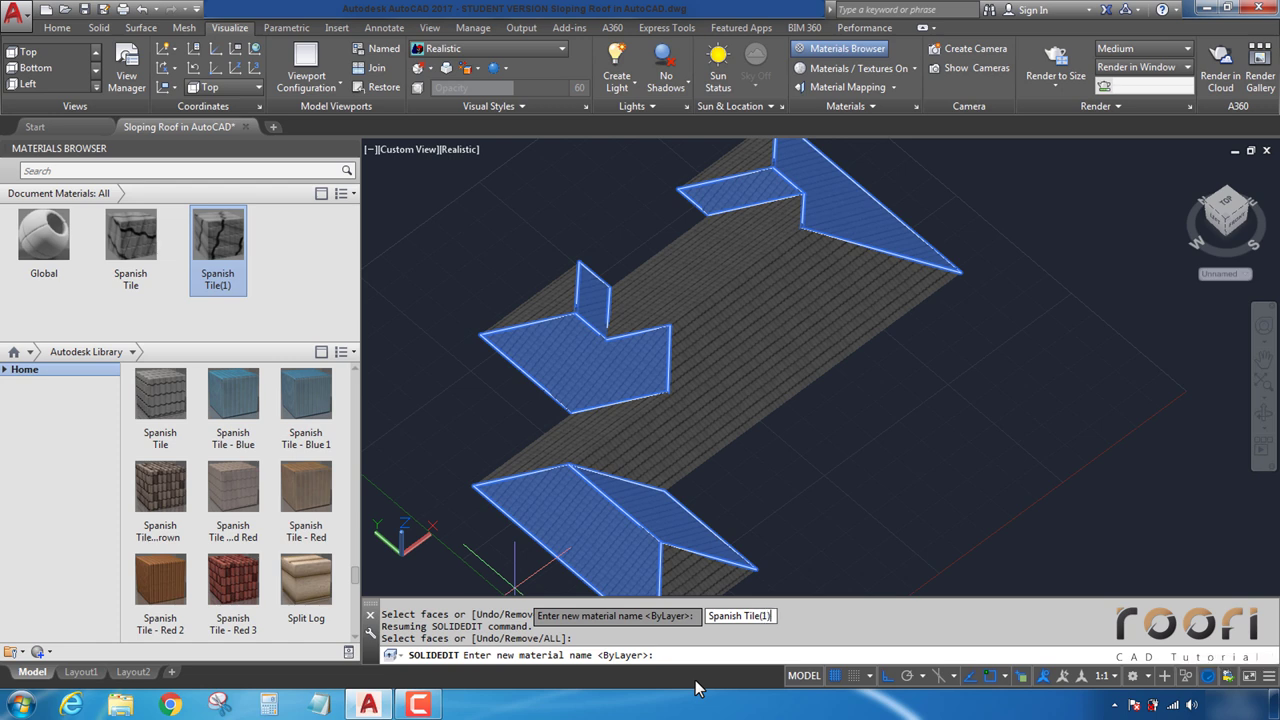
pyautogui.press('Return')
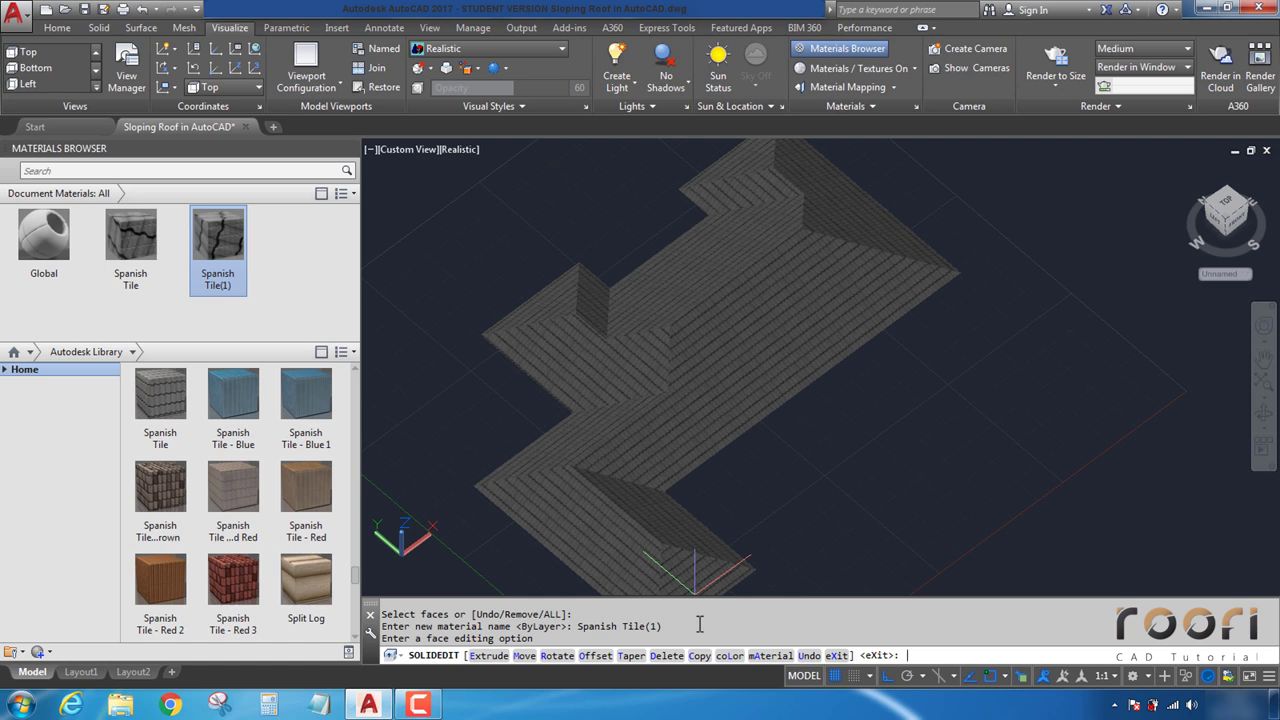
pyautogui.press('Return')
pyautogui.press('Return')
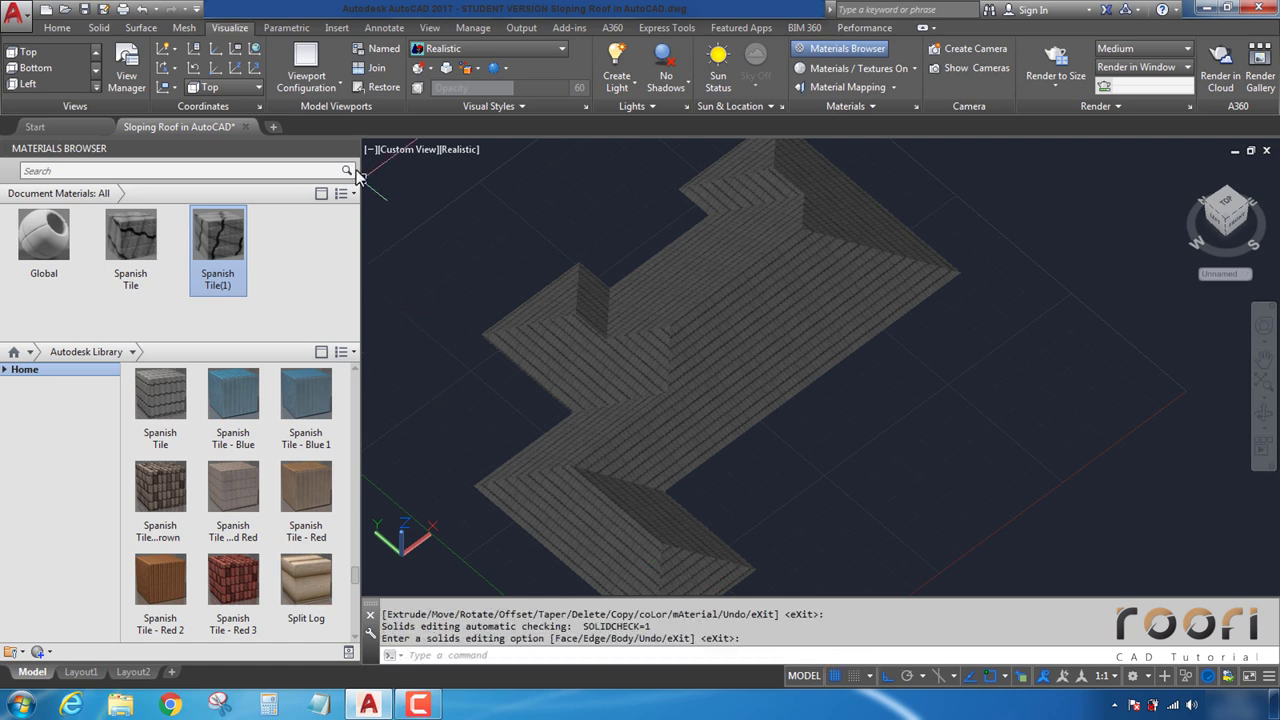
# Step: Close the Materials Browser and orbit to frame the whole tiled hip roof from above
pyautogui.moveTo(180, 148)
pyautogui.click(349, 150)
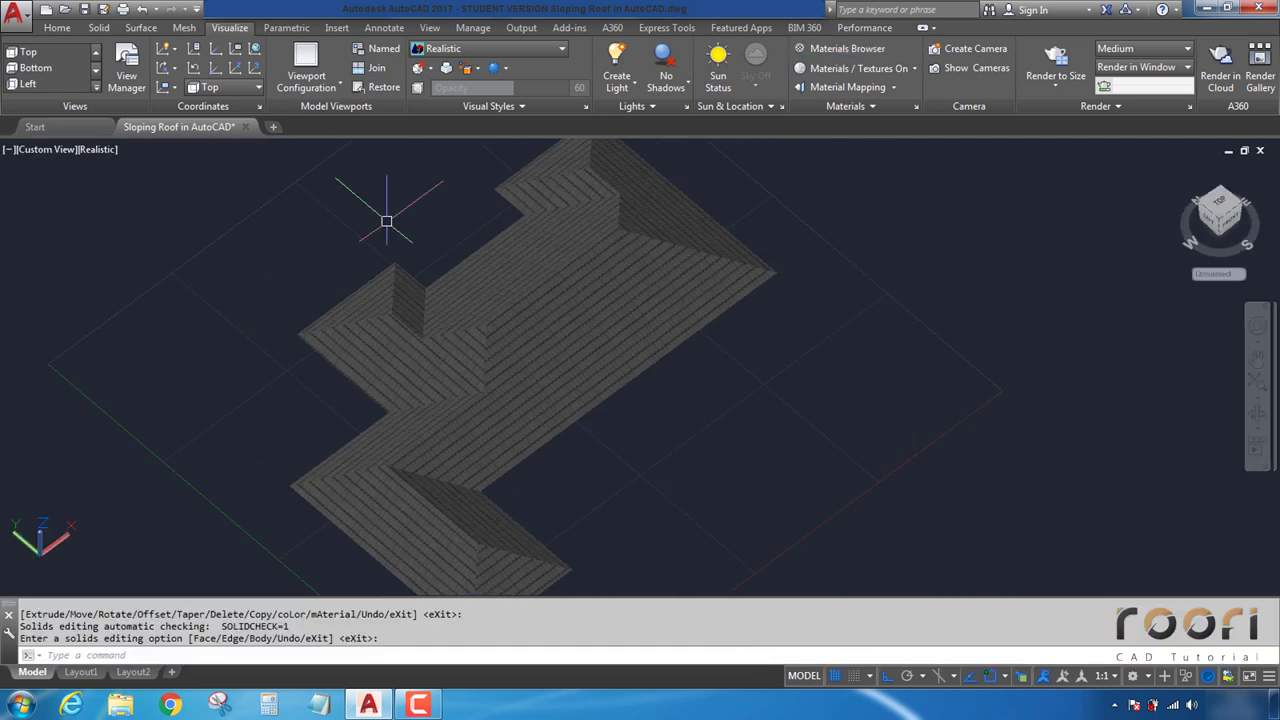
pyautogui.moveTo(500, 514); pyautogui.dragTo(608, 447, button='middle')
pyautogui.scroll(3, 608, 447)
pyautogui.scroll(2, 590, 470)
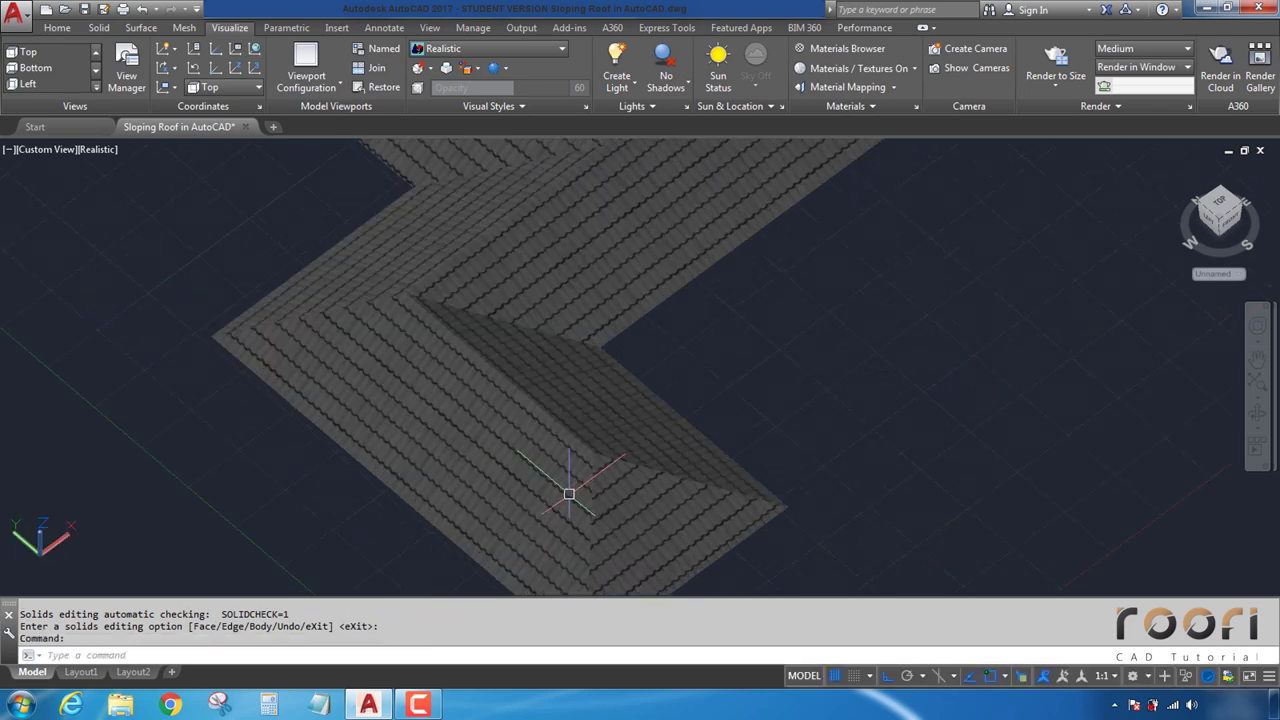
pyautogui.moveTo(569, 491)
pyautogui.keyDown('shift'); pyautogui.mouseDown(button='middle')
pyautogui.moveTo(543, 477)
pyautogui.moveTo(541, 428)
pyautogui.moveTo(786, 494)
pyautogui.moveTo(666, 397)
pyautogui.moveTo(737, 391)
pyautogui.moveTo(557, 437)
pyautogui.moveTo(657, 400)
pyautogui.moveTo(720, 400)
pyautogui.moveTo(690, 362)
pyautogui.moveTo(663, 520)
pyautogui.moveTo(509, 371)
pyautogui.moveTo(566, 386)
pyautogui.moveTo(454, 371)
pyautogui.moveTo(623, 423)
pyautogui.mouseUp(button='middle'); pyautogui.keyUp('shift')
pyautogui.scroll(-3, 623, 423)
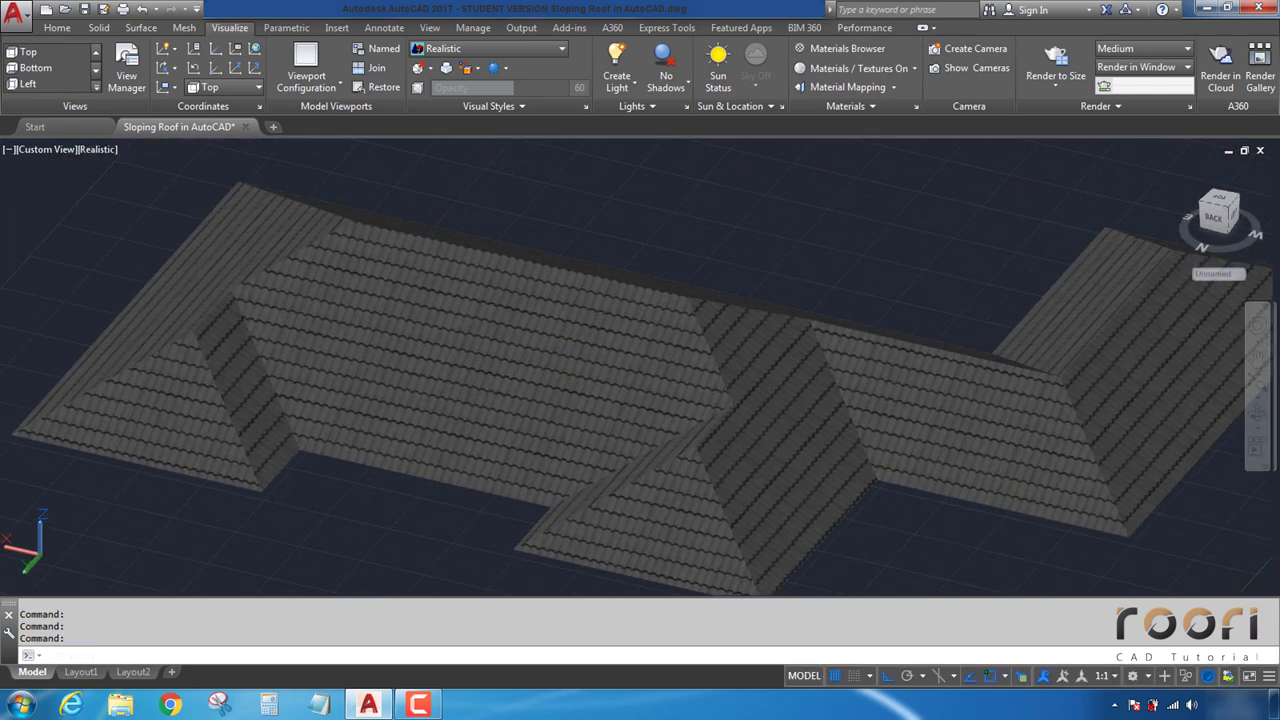
pyautogui.scroll(-3, 623, 423)
pyautogui.scroll(1, 662, 378)
pyautogui.moveTo(662, 378)
pyautogui.keyDown('shift'); pyautogui.mouseDown(button='middle')
pyautogui.moveTo(646, 443)
pyautogui.moveTo(700, 425)
pyautogui.moveTo(650, 388)
pyautogui.moveTo(657, 371)
pyautogui.moveTo(665, 386)
pyautogui.mouseUp(button='middle'); pyautogui.keyUp('shift')
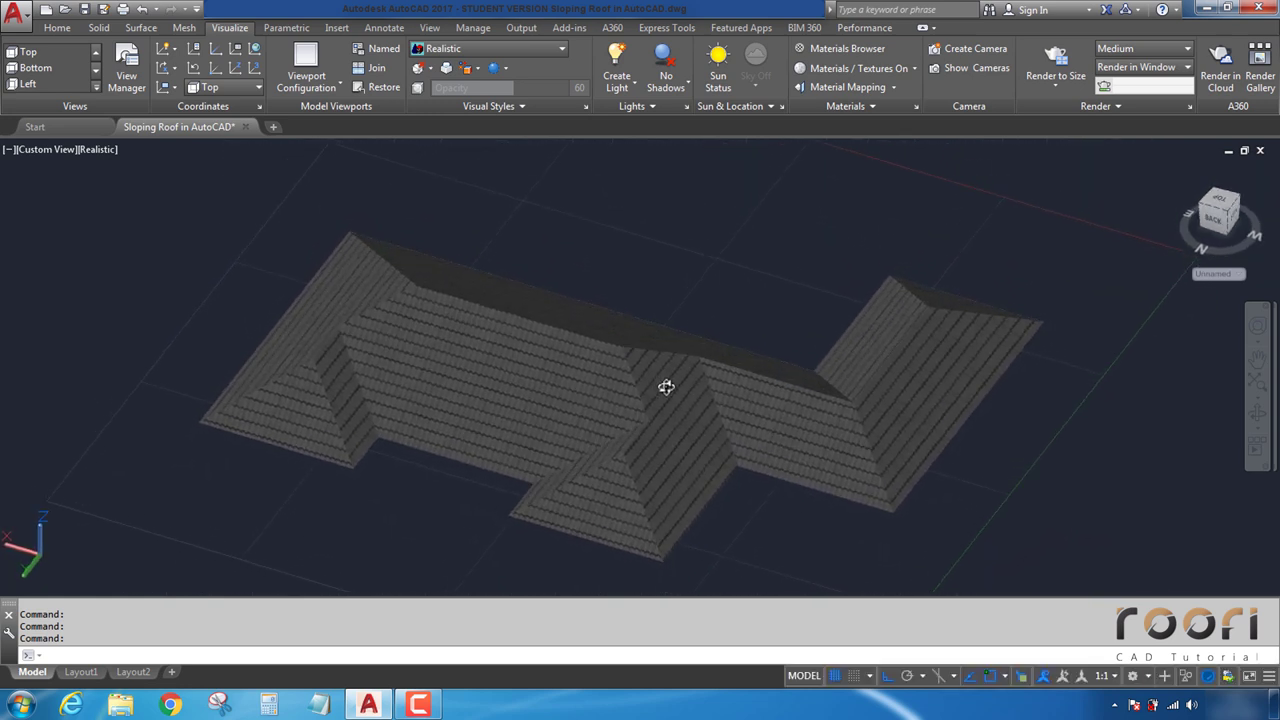
pyautogui.keyDown('shift'); pyautogui.moveTo(545, 430); pyautogui.dragTo(583, 423, button='middle'); pyautogui.keyUp('shift')
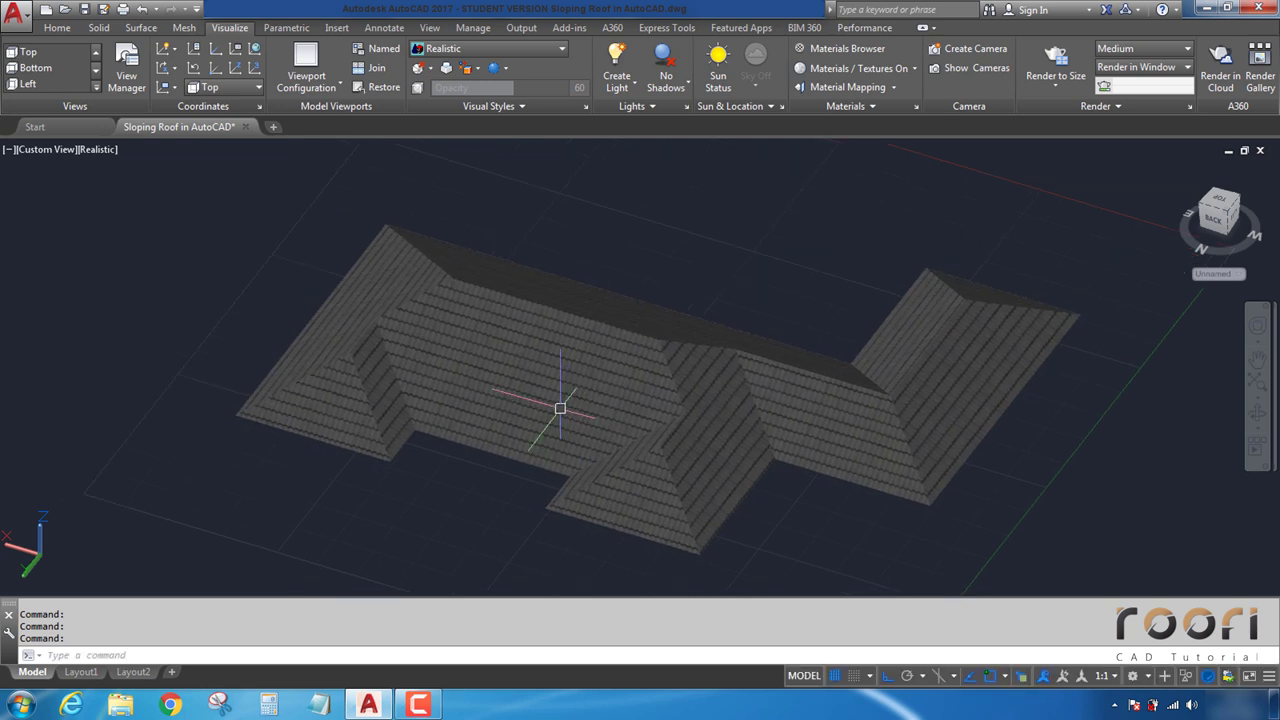
pyautogui.scroll(3, 560, 408)
pyautogui.click(560, 408)
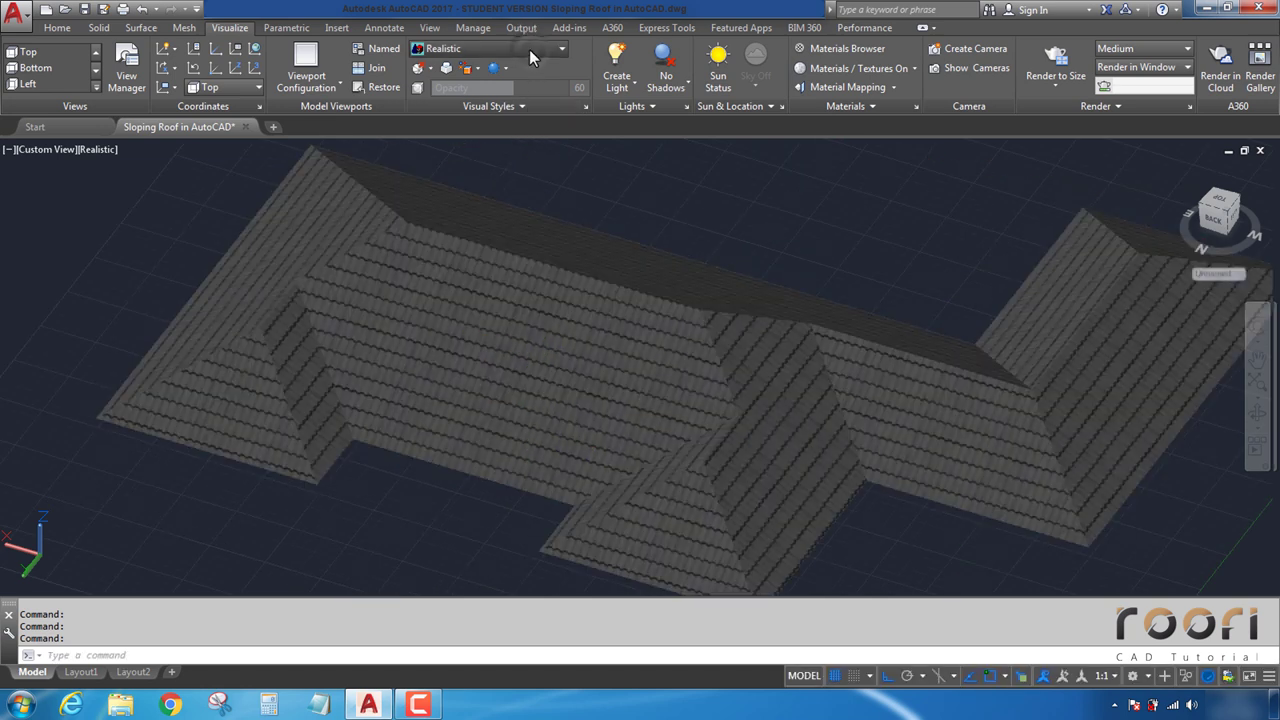
# Step: Show the roof in 2D Wireframe from the Top view
pyautogui.click(529, 49)
pyautogui.click(446, 83)
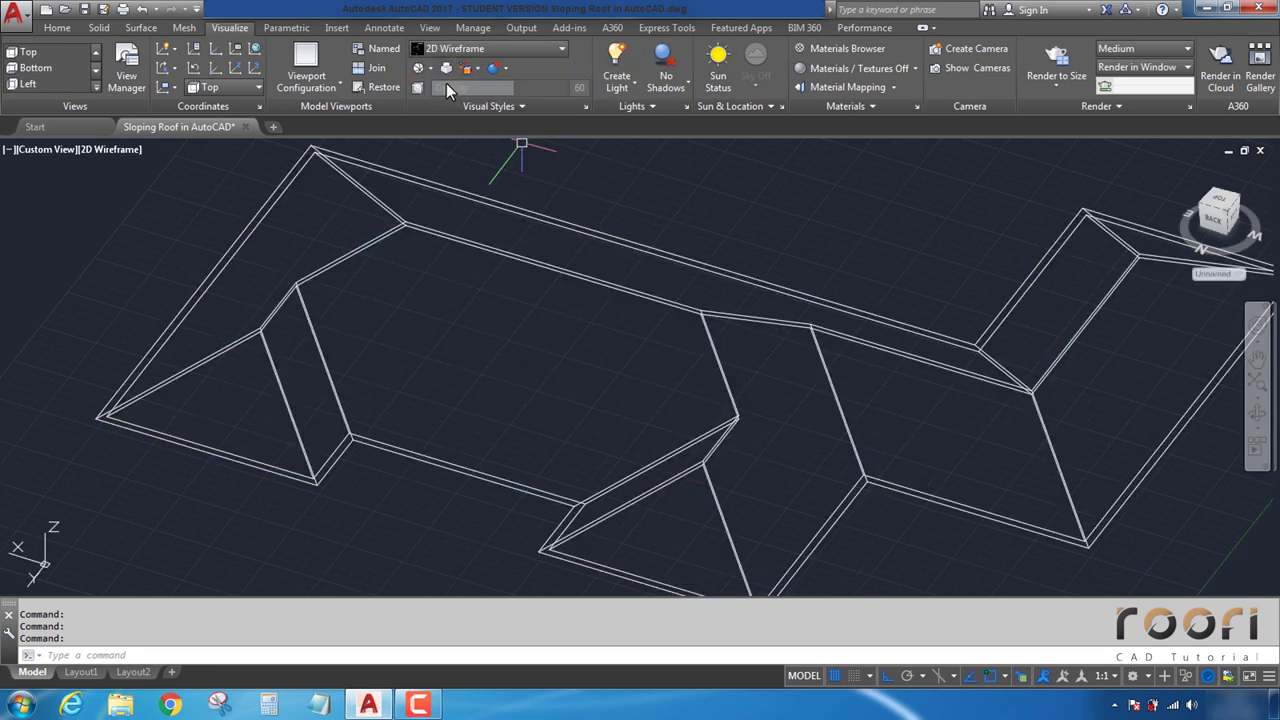
pyautogui.click(32, 52)
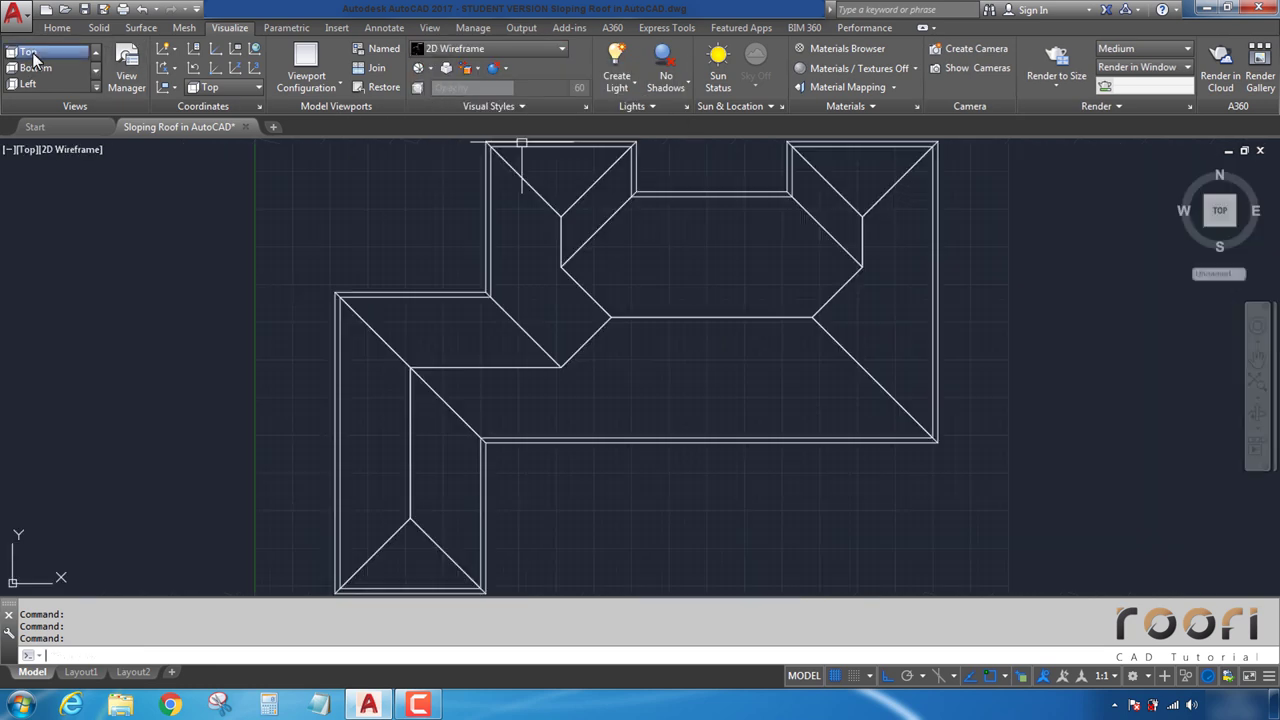
pyautogui.moveTo(683, 300); pyautogui.dragTo(605, 414, button='middle')
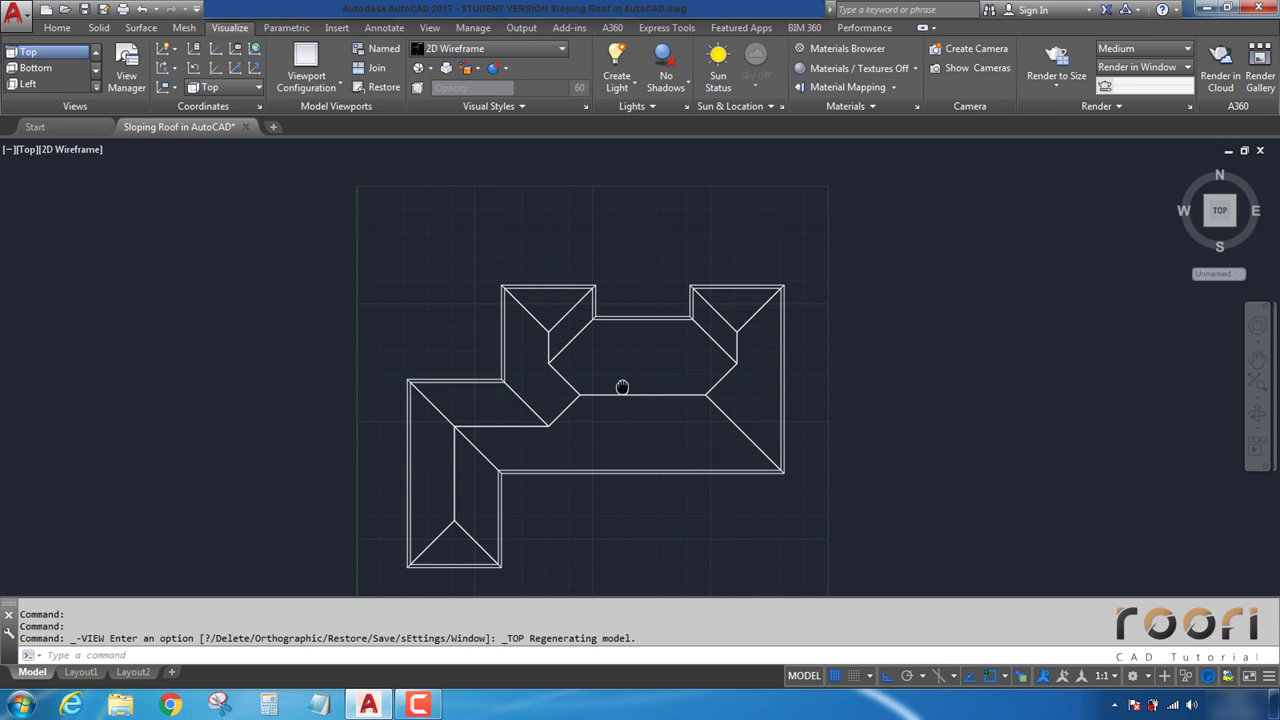
# Step: With default lighting off, add a spotlight north of the roof aimed at its middle
pyautogui.click(635, 83)
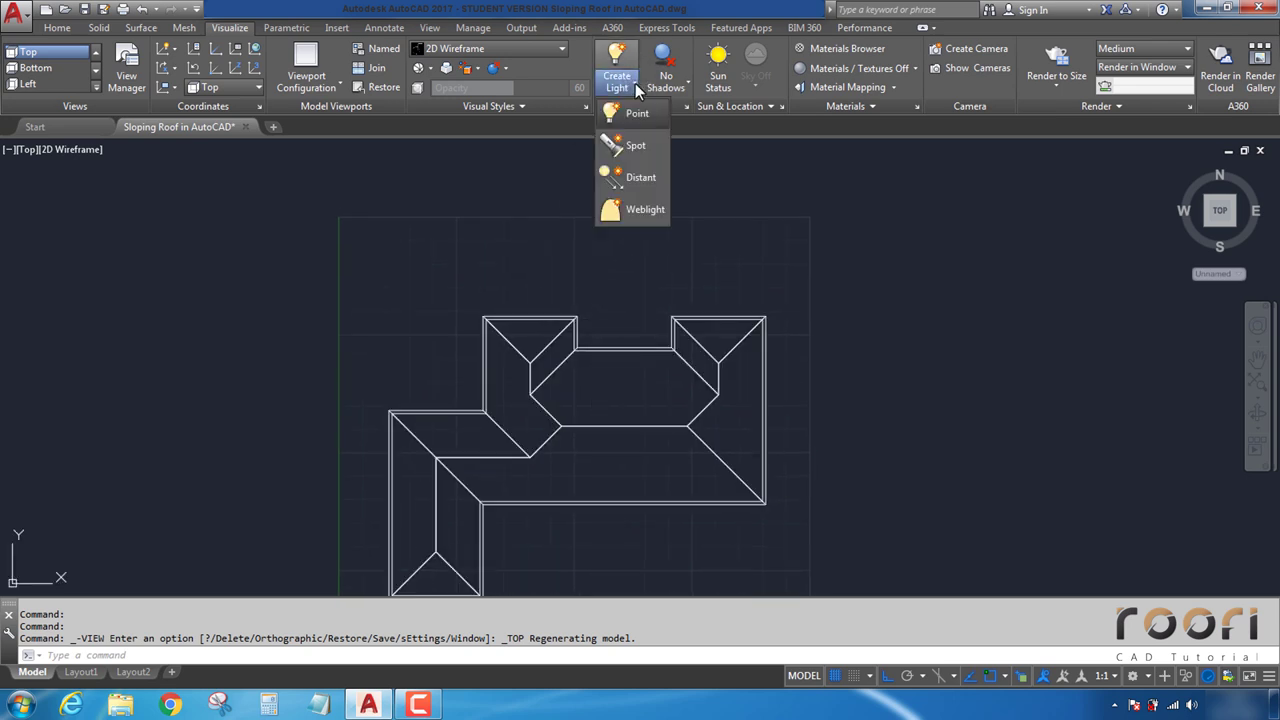
pyautogui.click(632, 143)
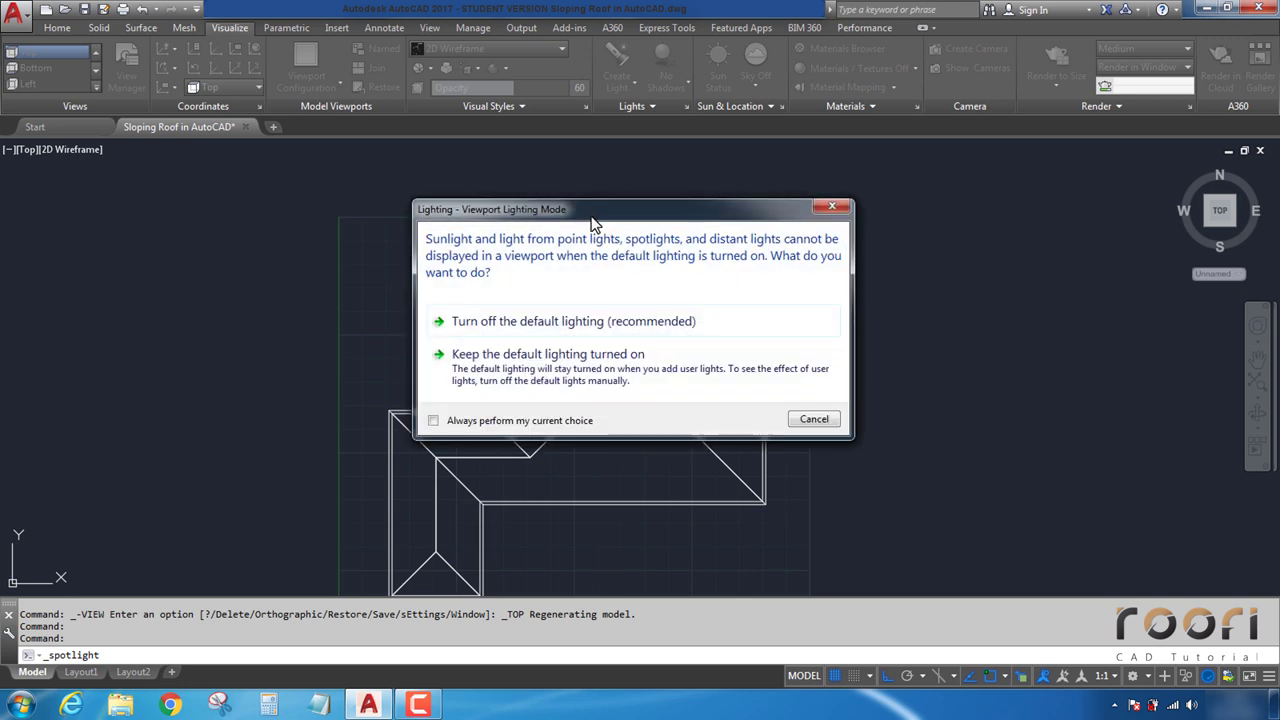
pyautogui.click(573, 322)
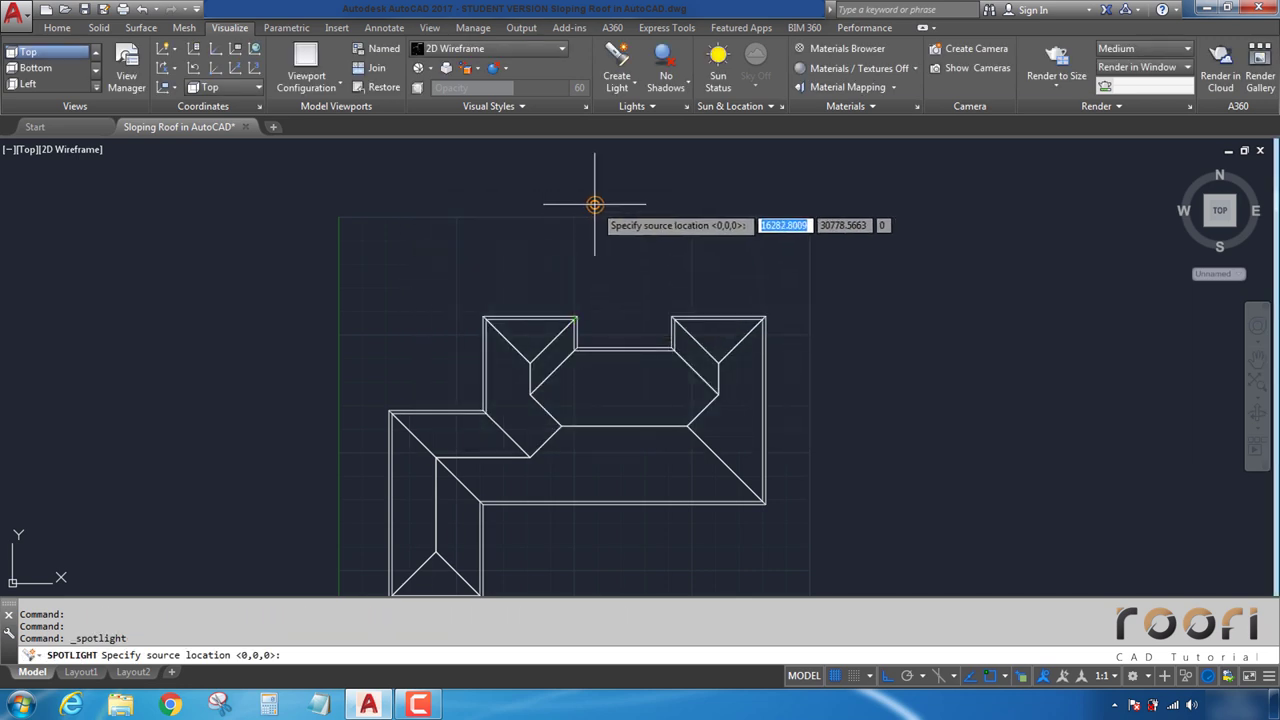
pyautogui.click(590, 215)
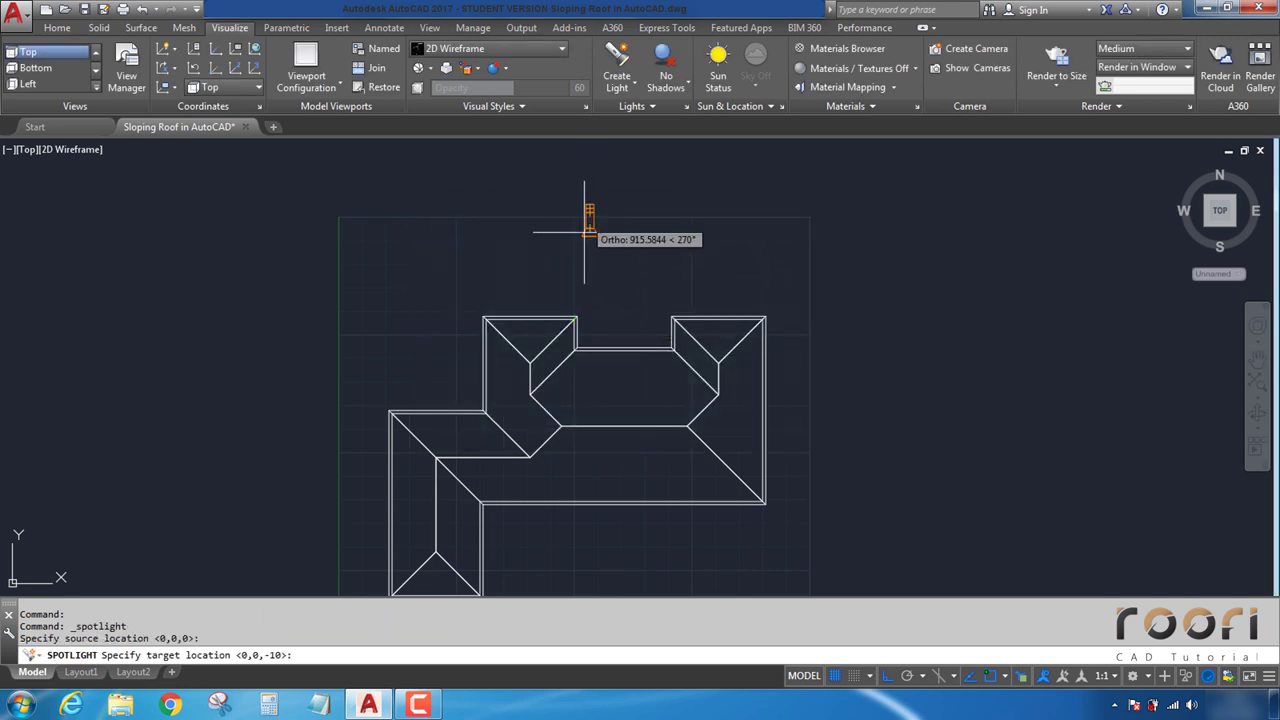
pyautogui.click(587, 397)
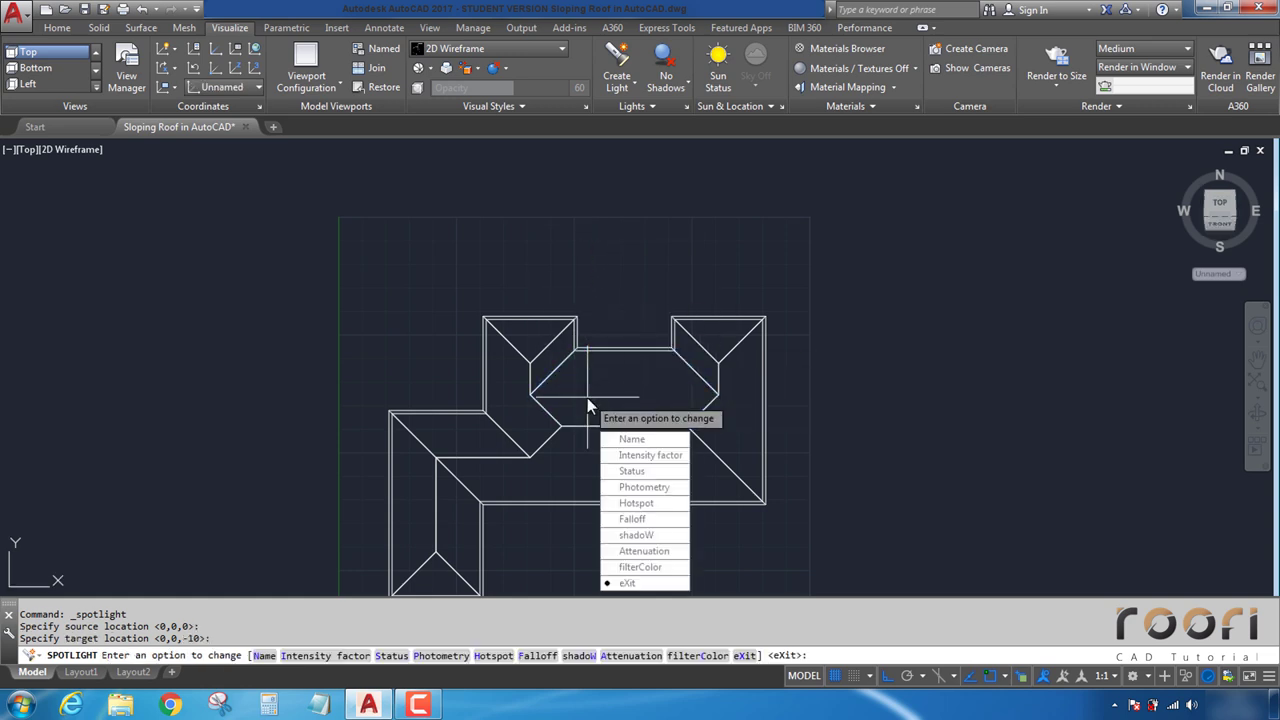
pyautogui.press('Return')
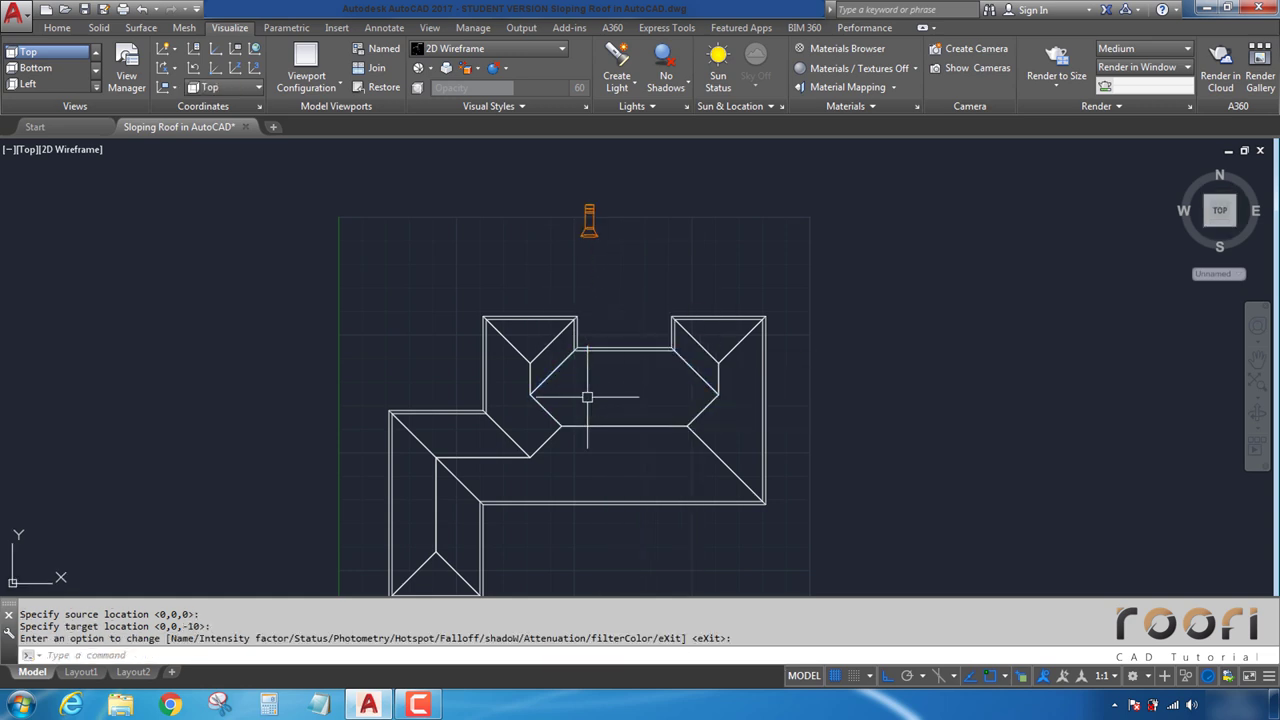
pyautogui.click(592, 232)
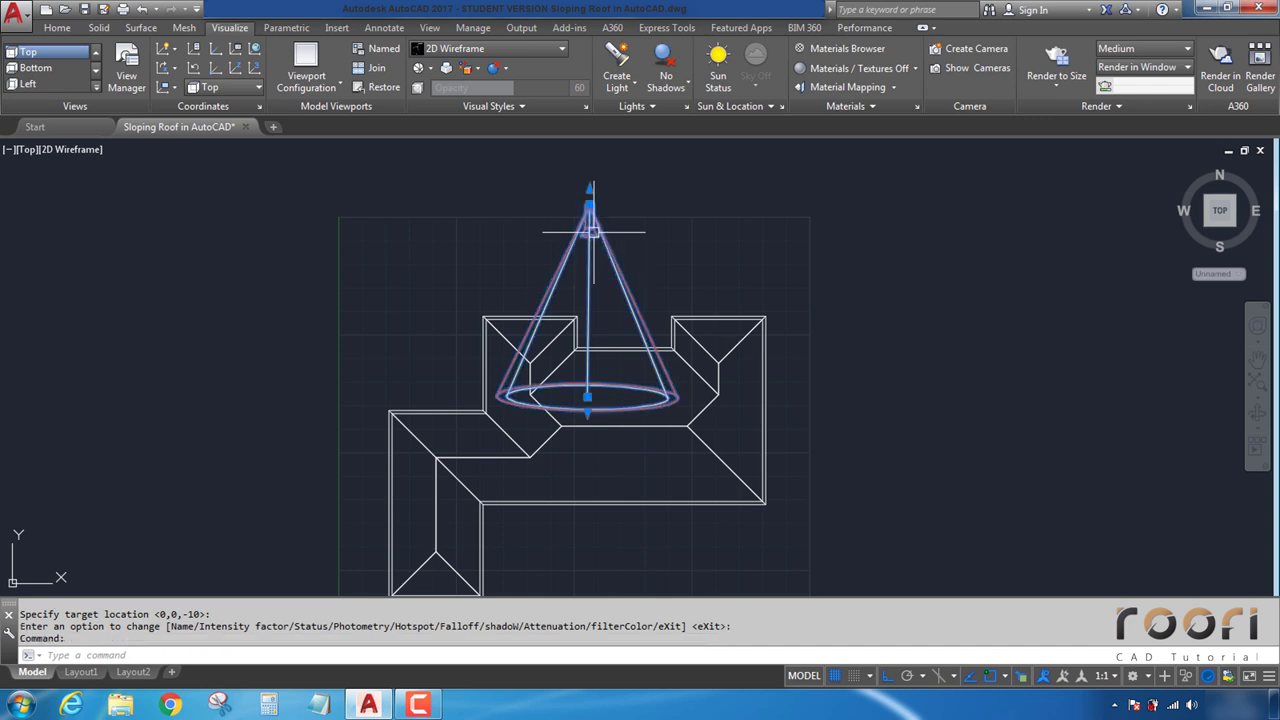
# Step: Set the spotlight's intensity factor to 200 in its Properties
pyautogui.rightClick(623, 213)
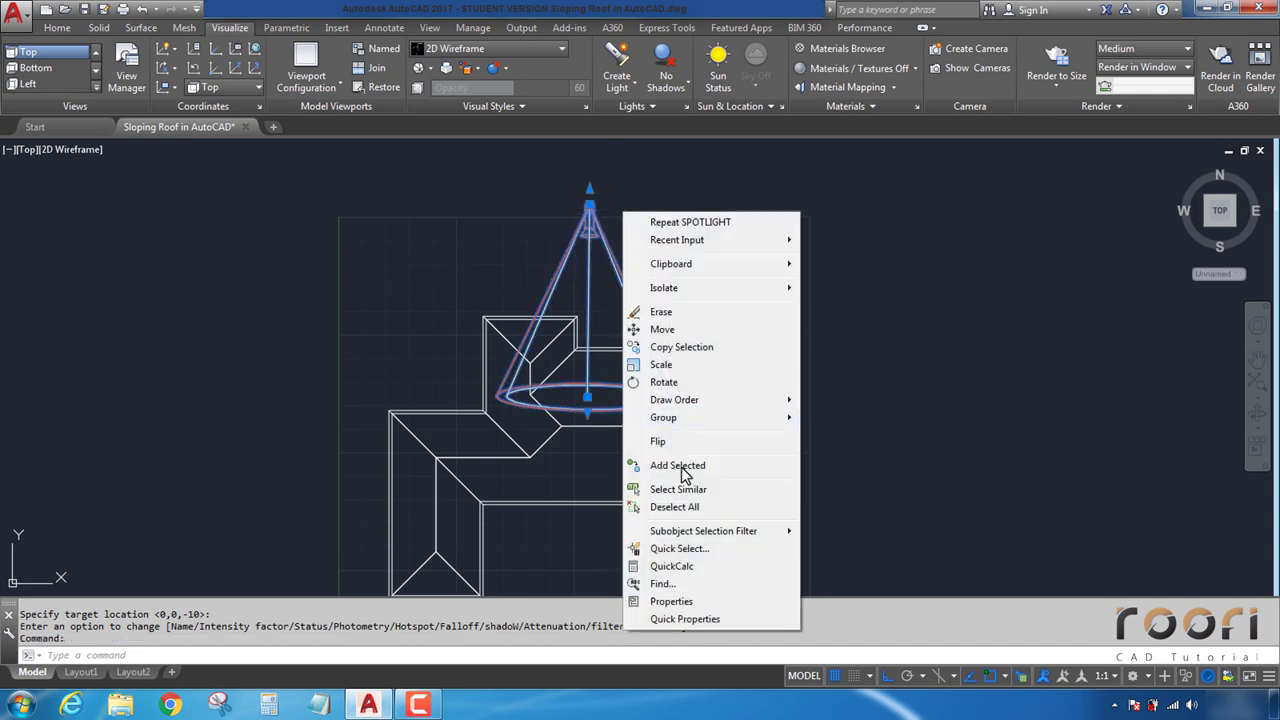
pyautogui.click(672, 601)
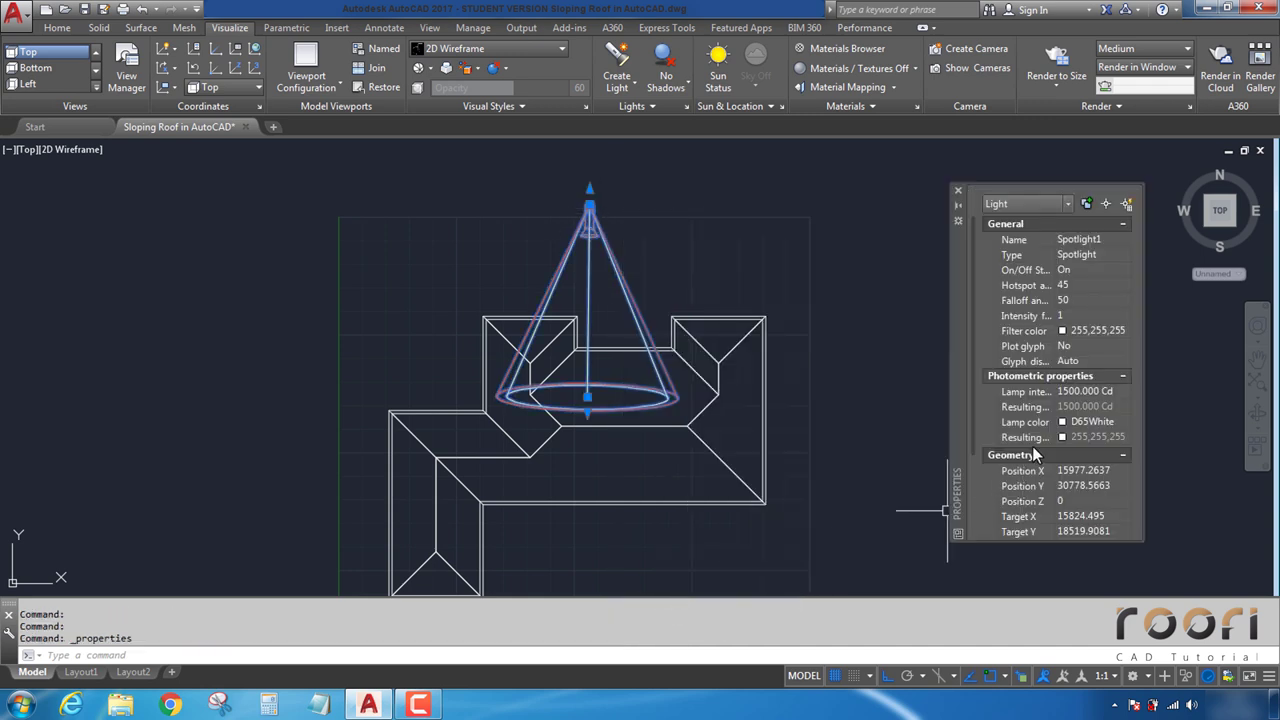
pyautogui.click(1064, 314)
pyautogui.write('200')
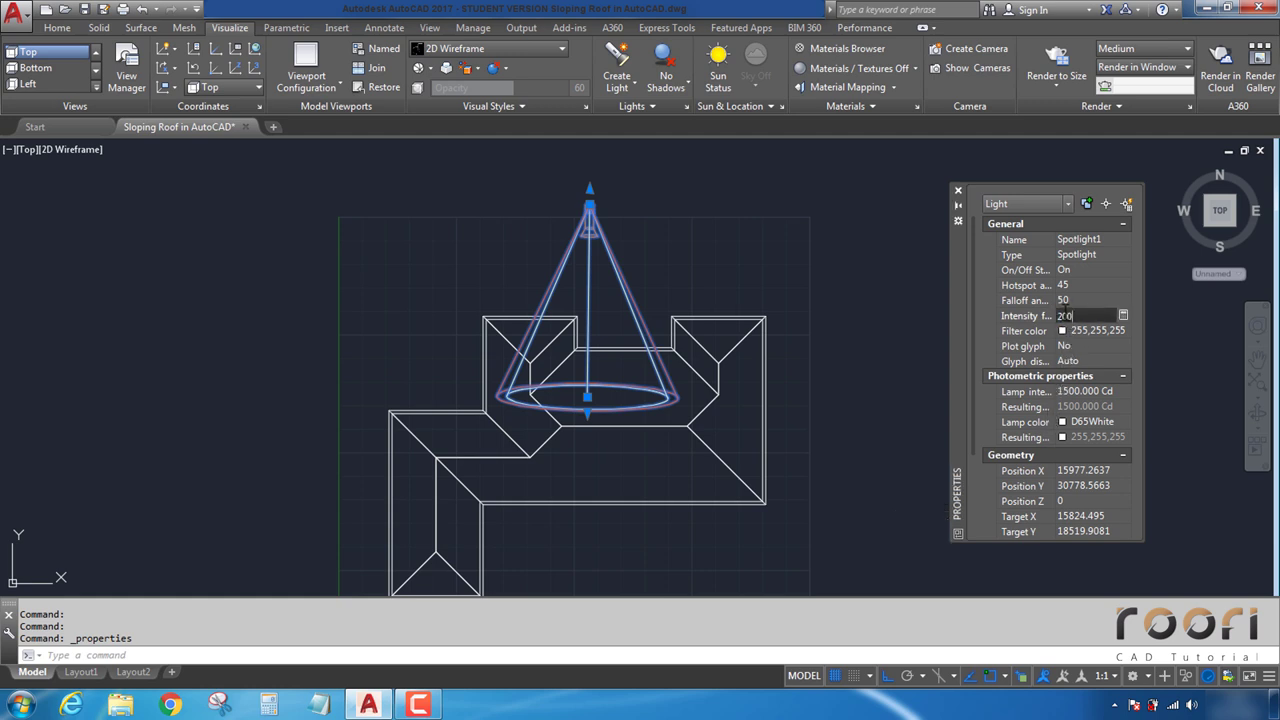
pyautogui.press('Return')
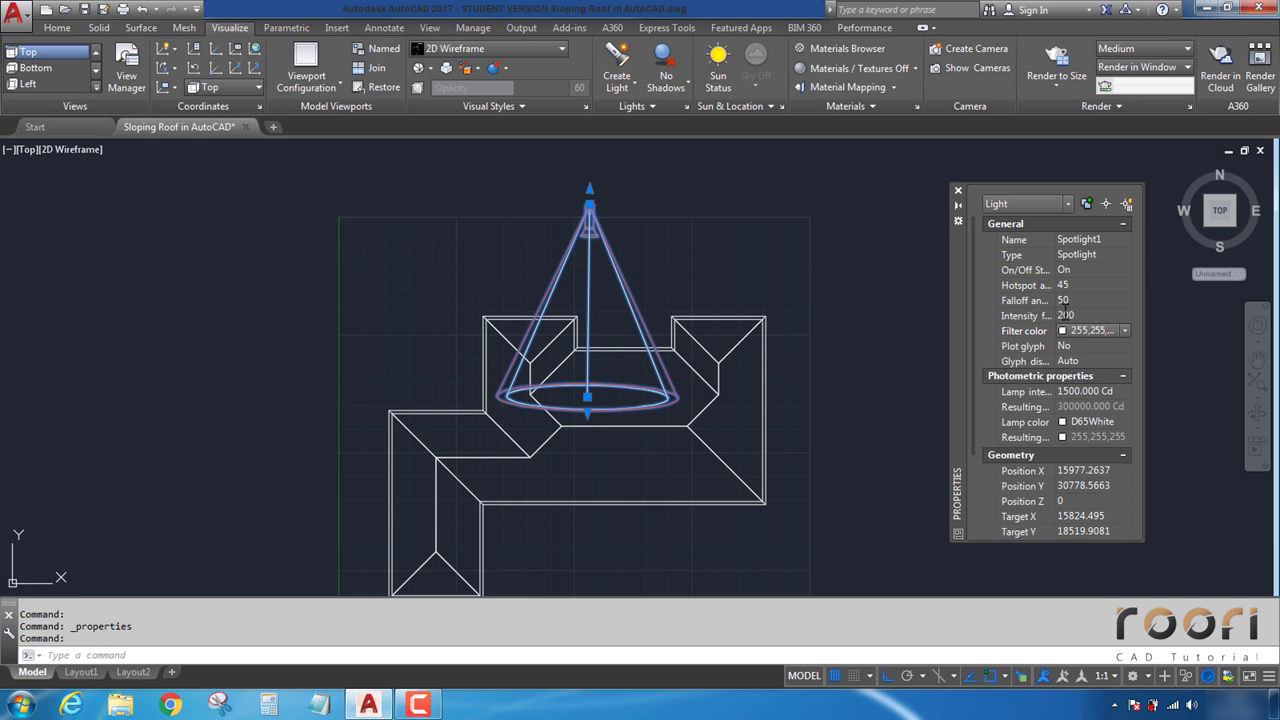
pyautogui.click(957, 192)
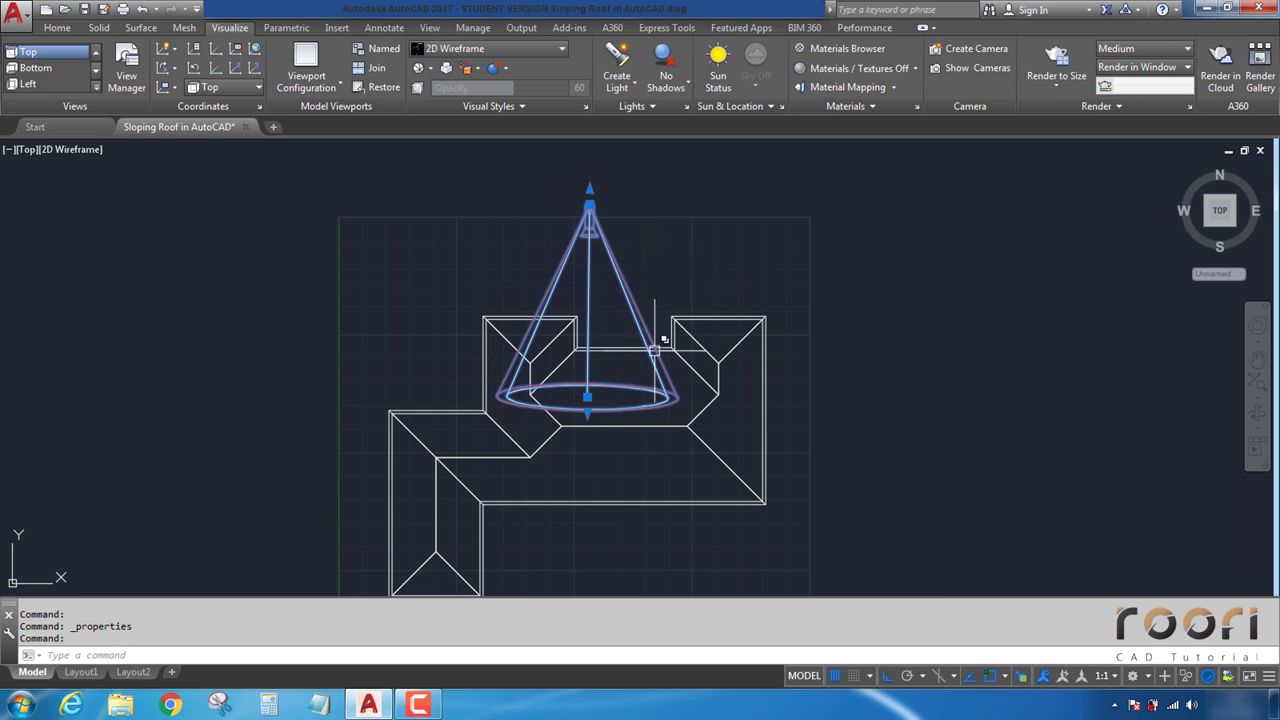
# Step: Deselect the spotlight and orbit the roof plan into a 3D view
pyautogui.scroll(3, 592, 390)
pyautogui.scroll(1, 594, 390)
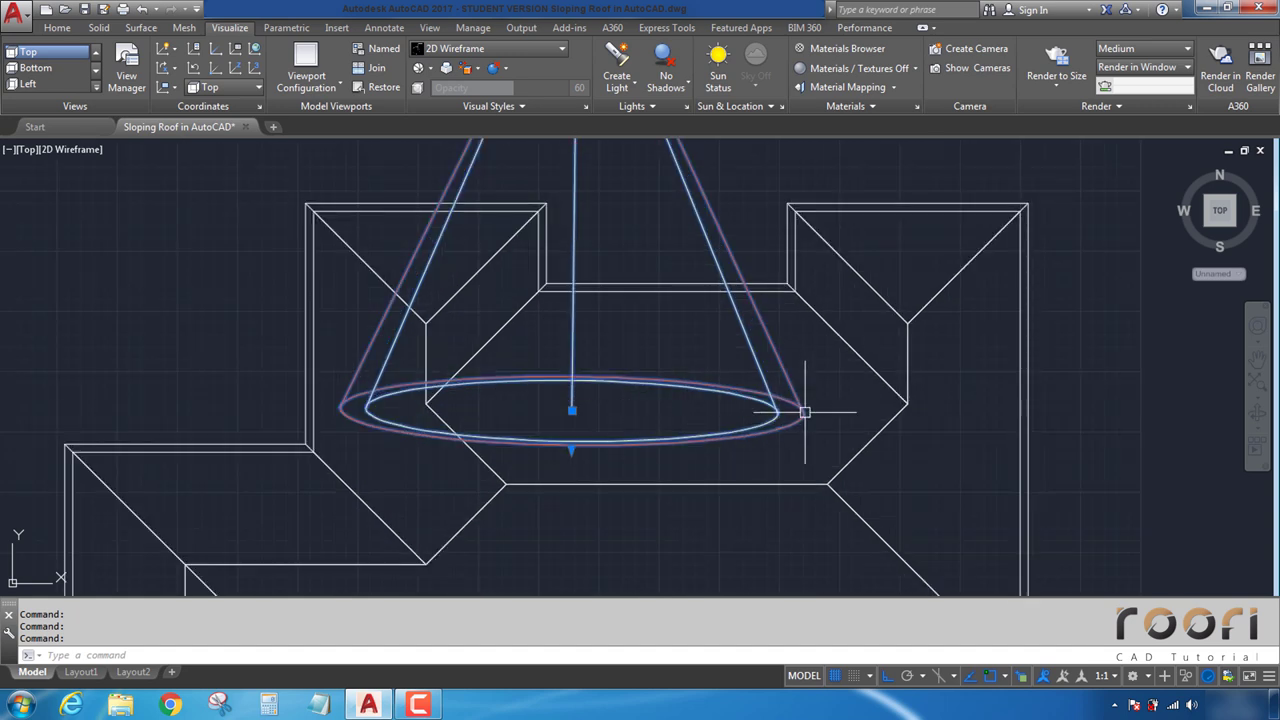
pyautogui.press('Escape')
pyautogui.scroll(-2, 651, 340)
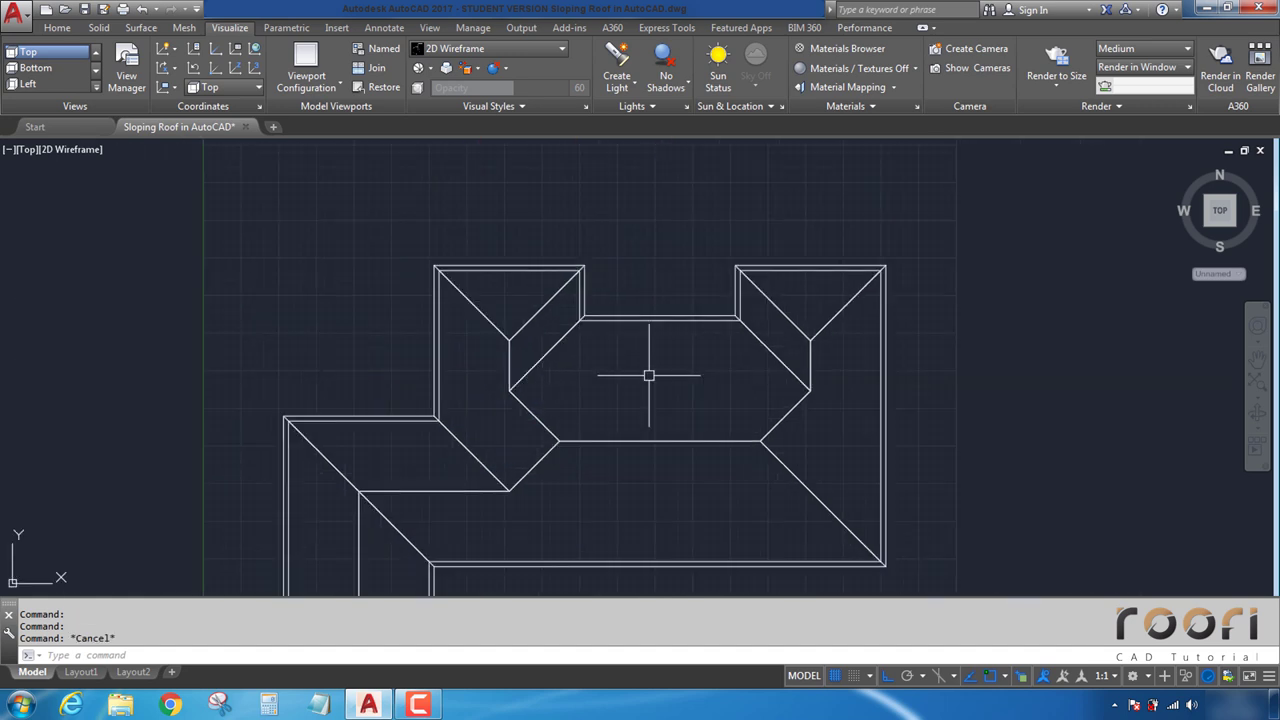
pyautogui.scroll(-2, 641, 326)
pyautogui.moveTo(623, 182); pyautogui.dragTo(651, 229, button='middle')
pyautogui.click(648, 227)
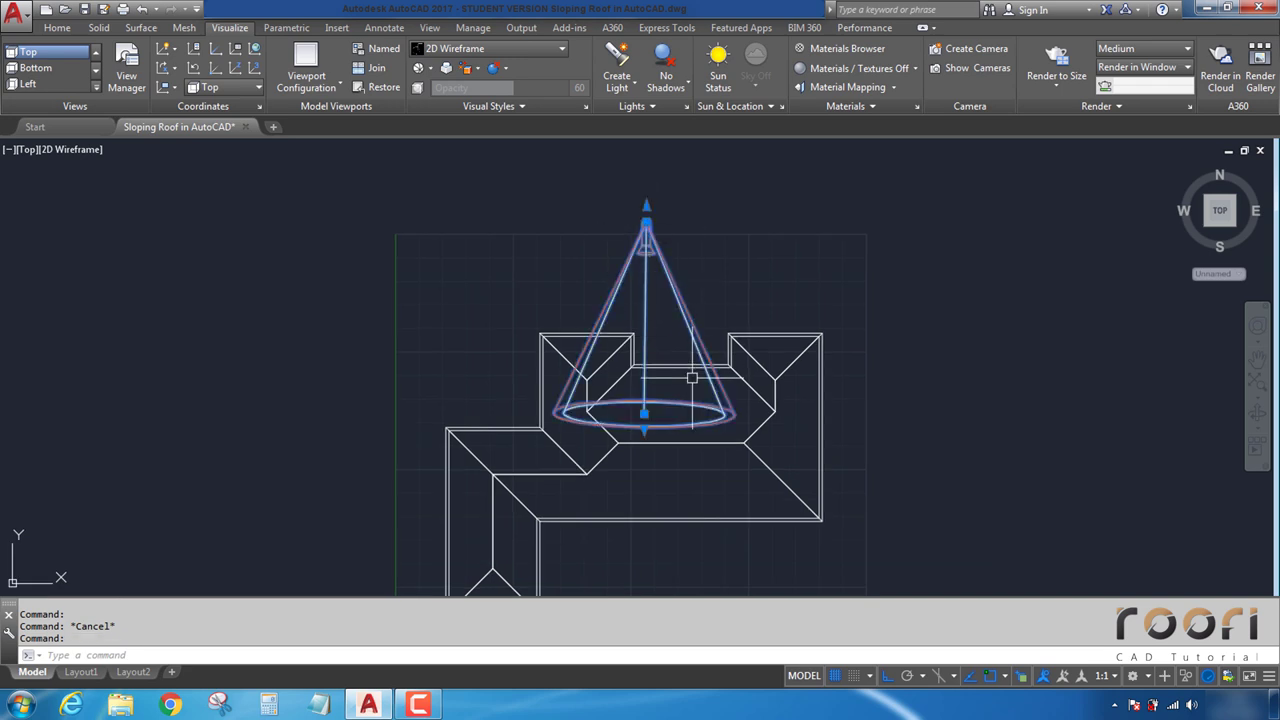
pyautogui.press('Escape')
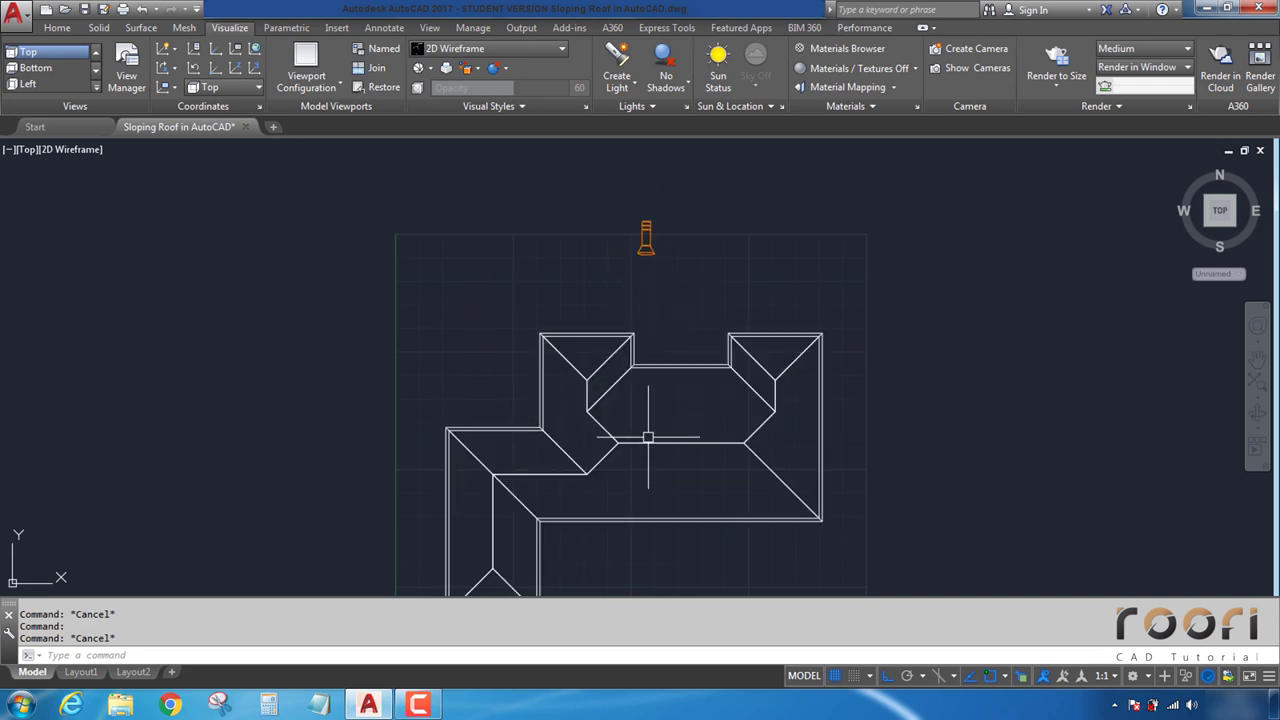
pyautogui.moveTo(631, 432)
pyautogui.keyDown('shift'); pyautogui.mouseDown(button='middle')
pyautogui.moveTo(644, 371)
pyautogui.moveTo(663, 437)
pyautogui.moveTo(686, 434)
pyautogui.moveTo(599, 428)
pyautogui.mouseUp(button='middle'); pyautogui.keyUp('shift')
# Step: Move the spotlight straight up to sit high above the roof
pyautogui.scroll(3, 723, 428)
pyautogui.click(510, 470)
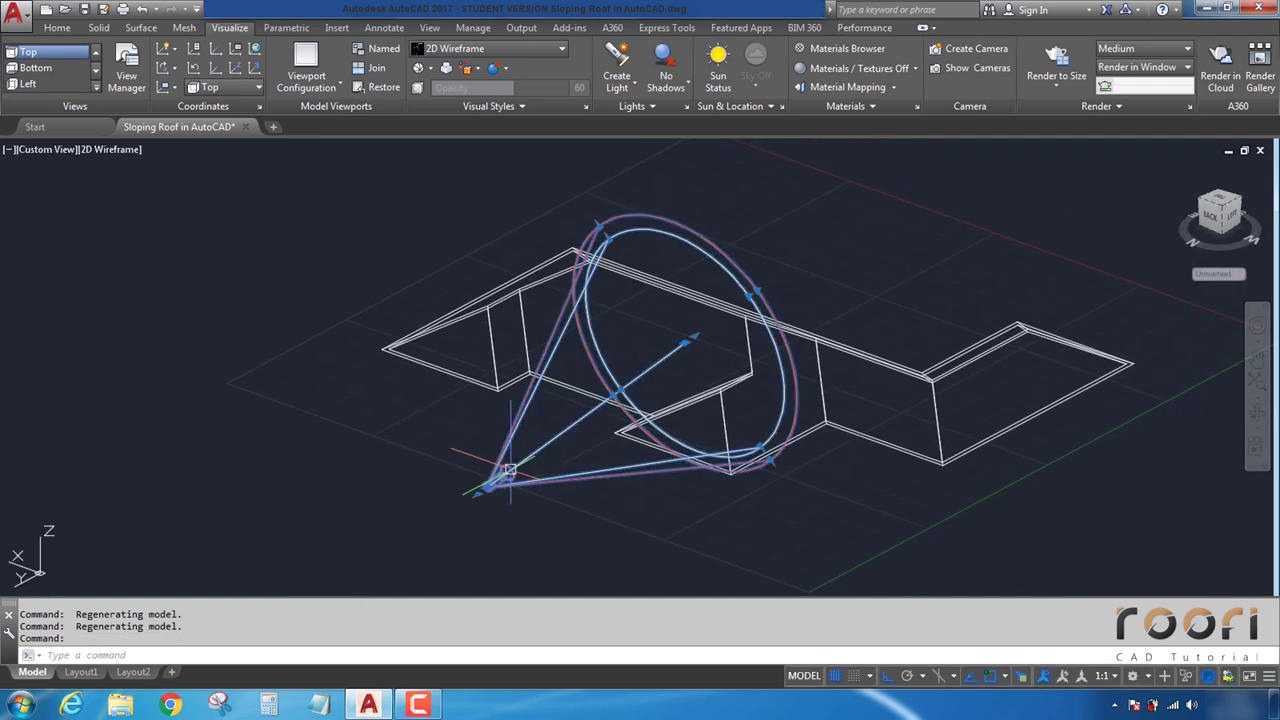
pyautogui.press('Escape')
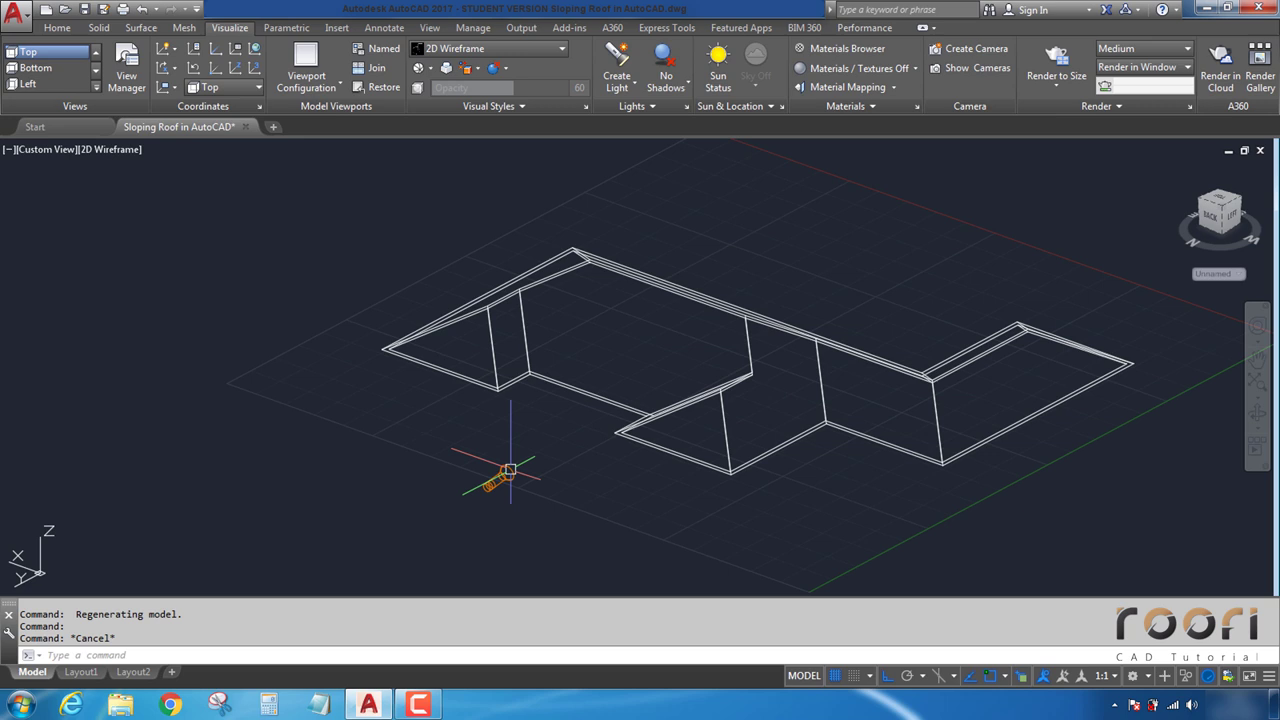
pyautogui.write('M')
pyautogui.press('Return')
pyautogui.click(500, 471)
pyautogui.press('Return')
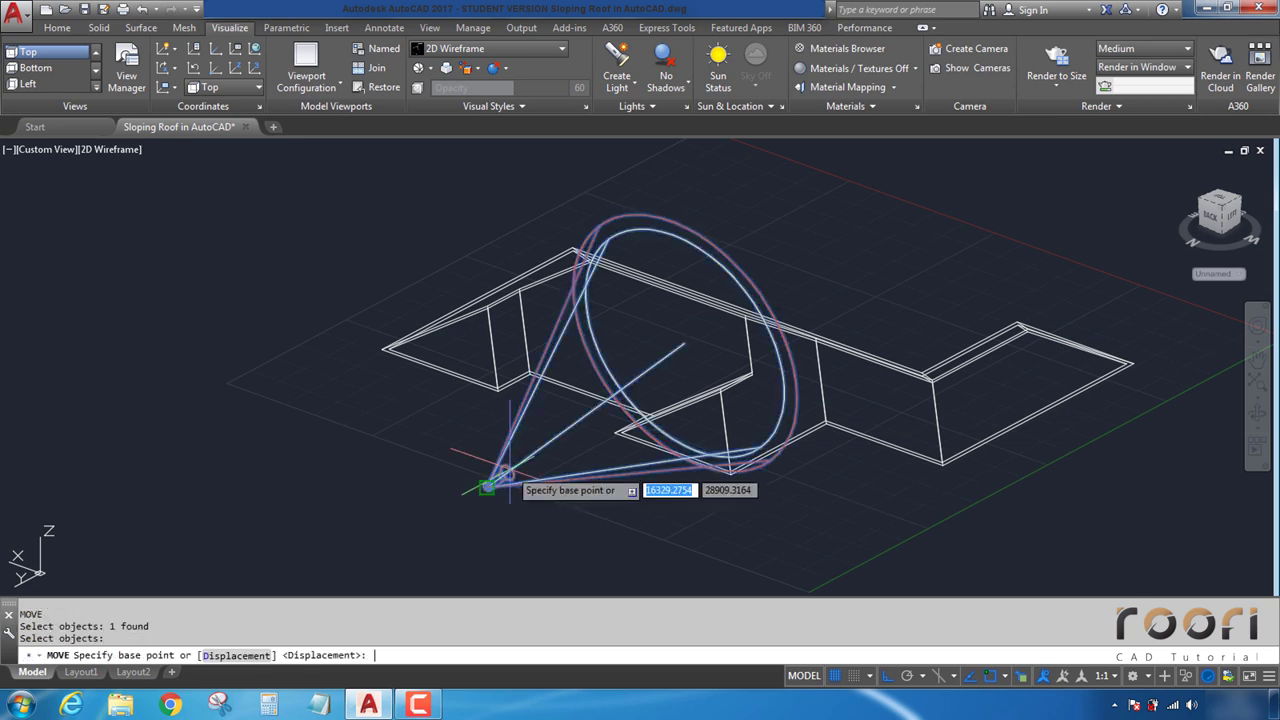
pyautogui.click(486, 486)
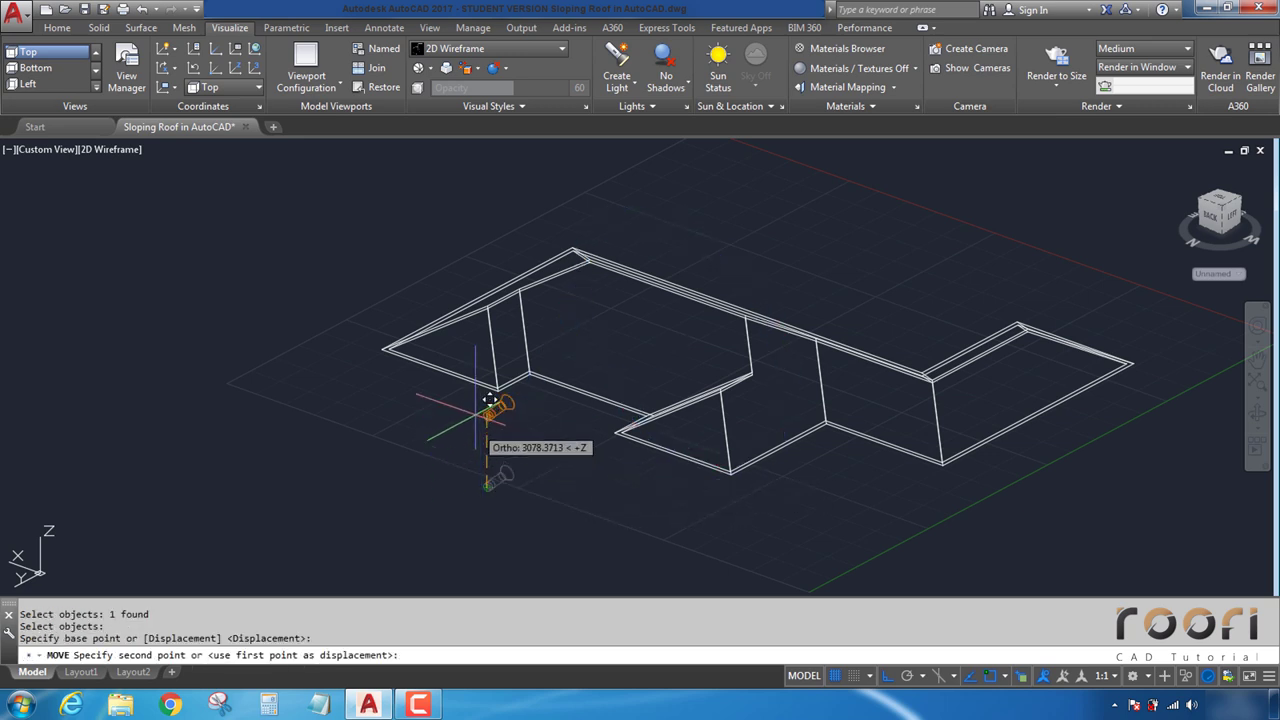
pyautogui.click(490, 263)
# Step: Drag the spotlight's target grip down onto the roof's middle so the beam points downward
pyautogui.click(495, 265)
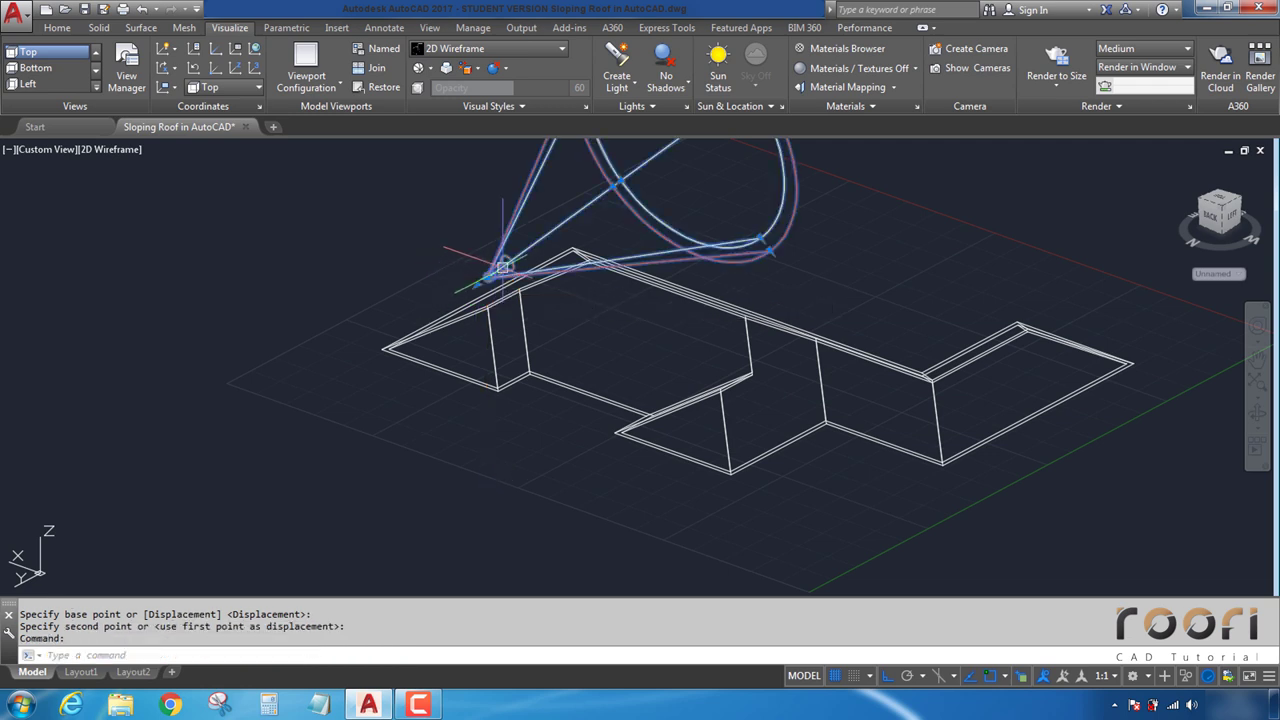
pyautogui.moveTo(587, 309); pyautogui.dragTo(559, 459, button='middle')
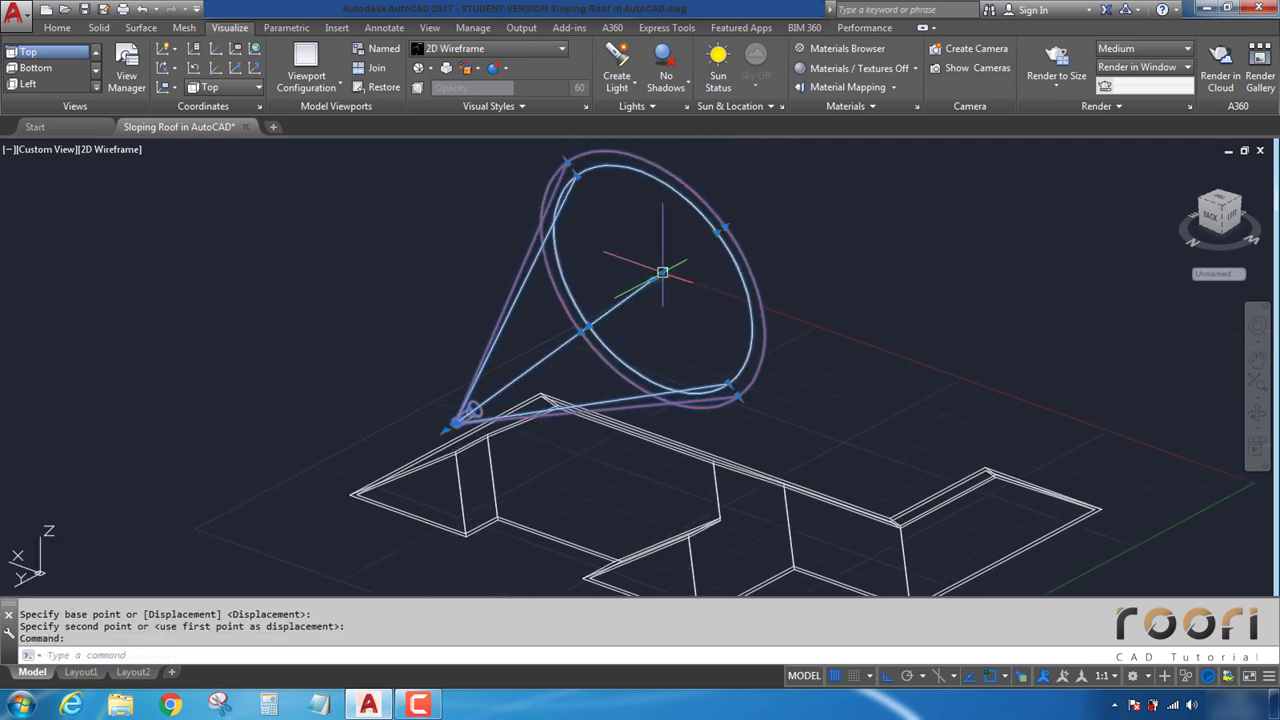
pyautogui.click(662, 272)
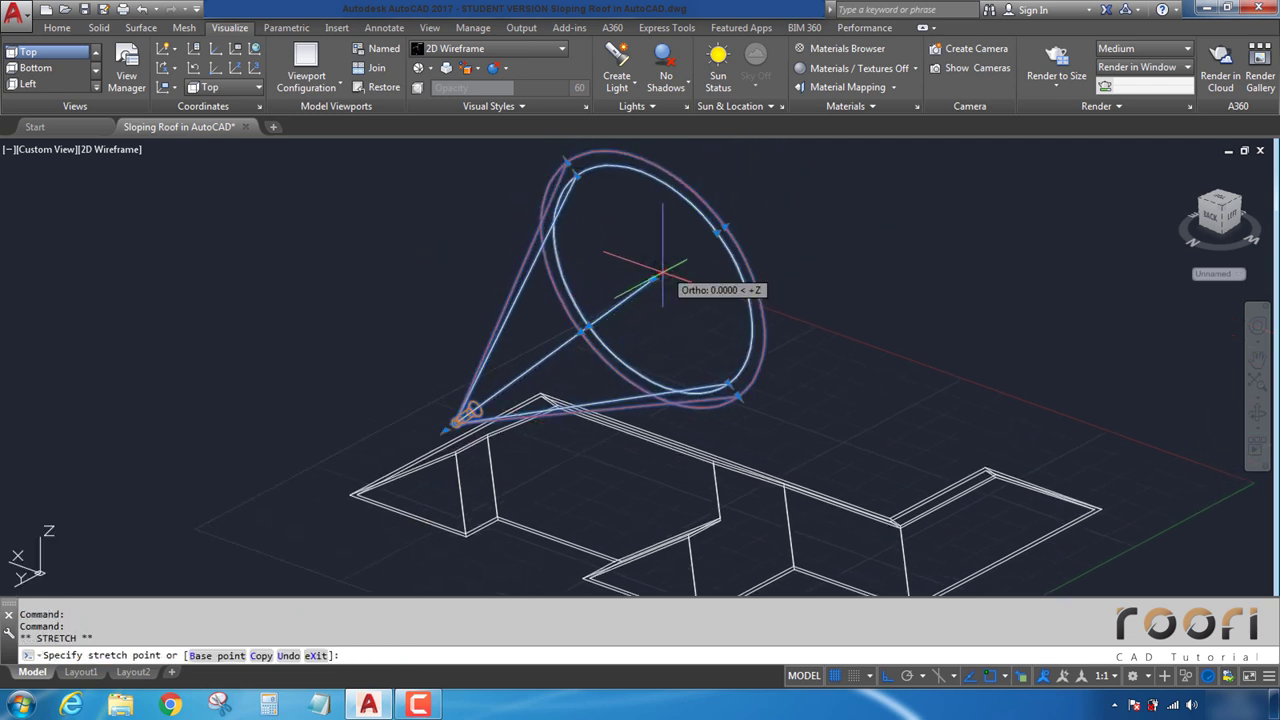
pyautogui.click(643, 484)
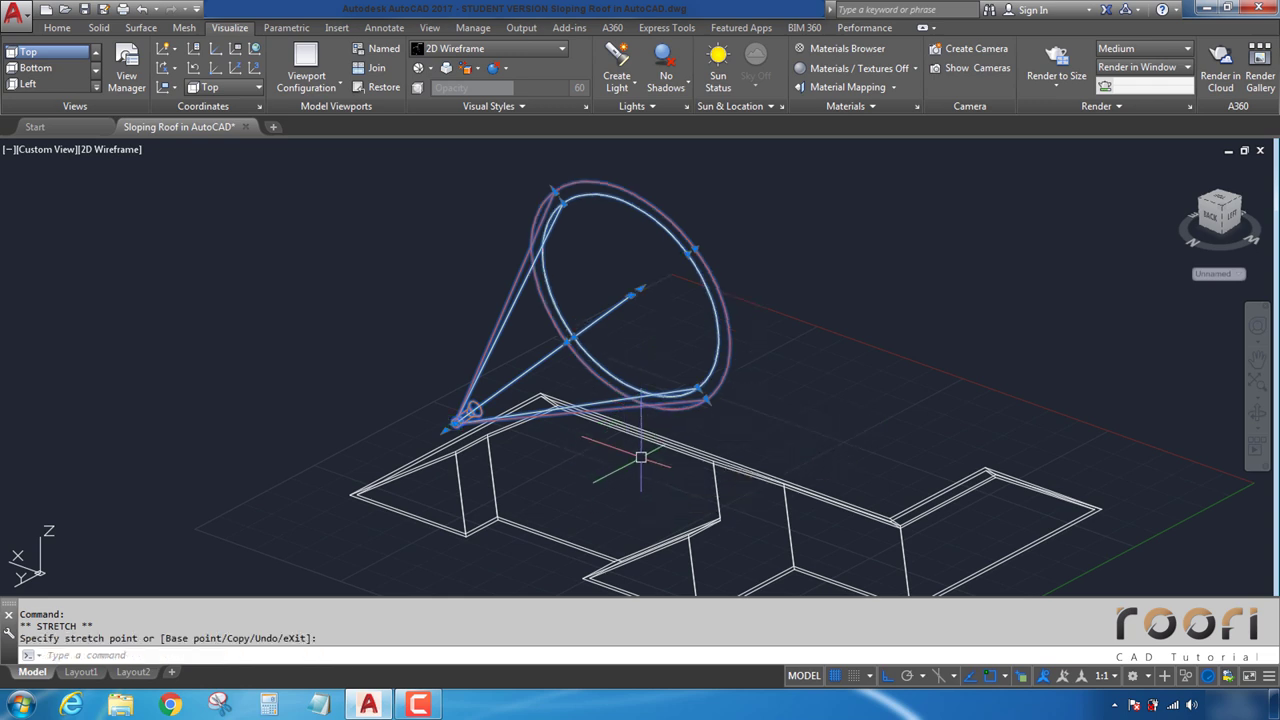
pyautogui.press('Escape')
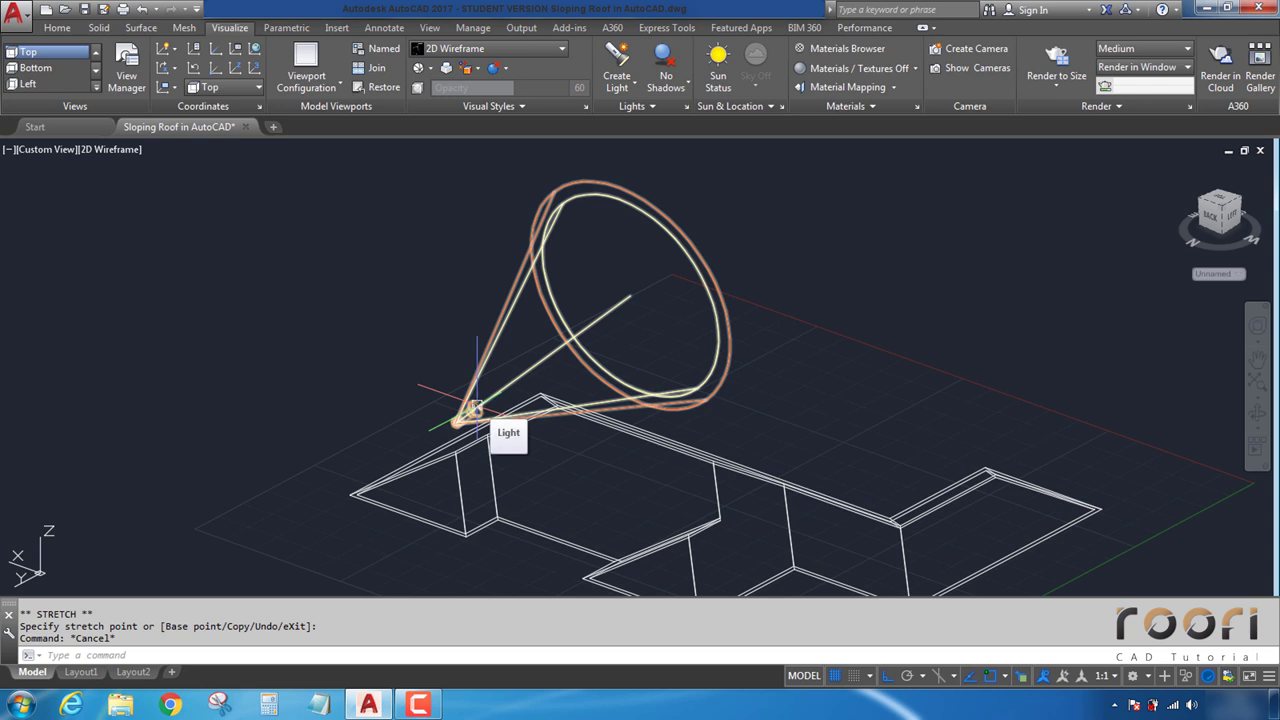
pyautogui.click(476, 409)
pyautogui.click(630, 296)
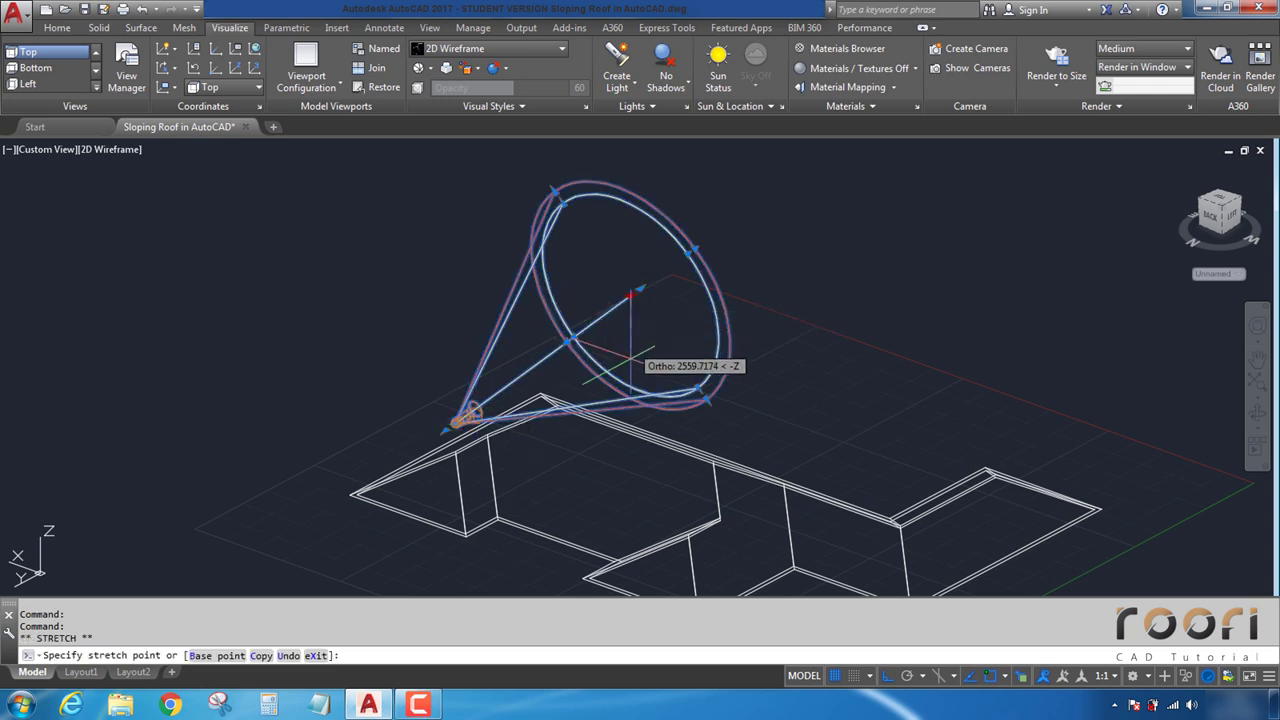
pyautogui.click(630, 474)
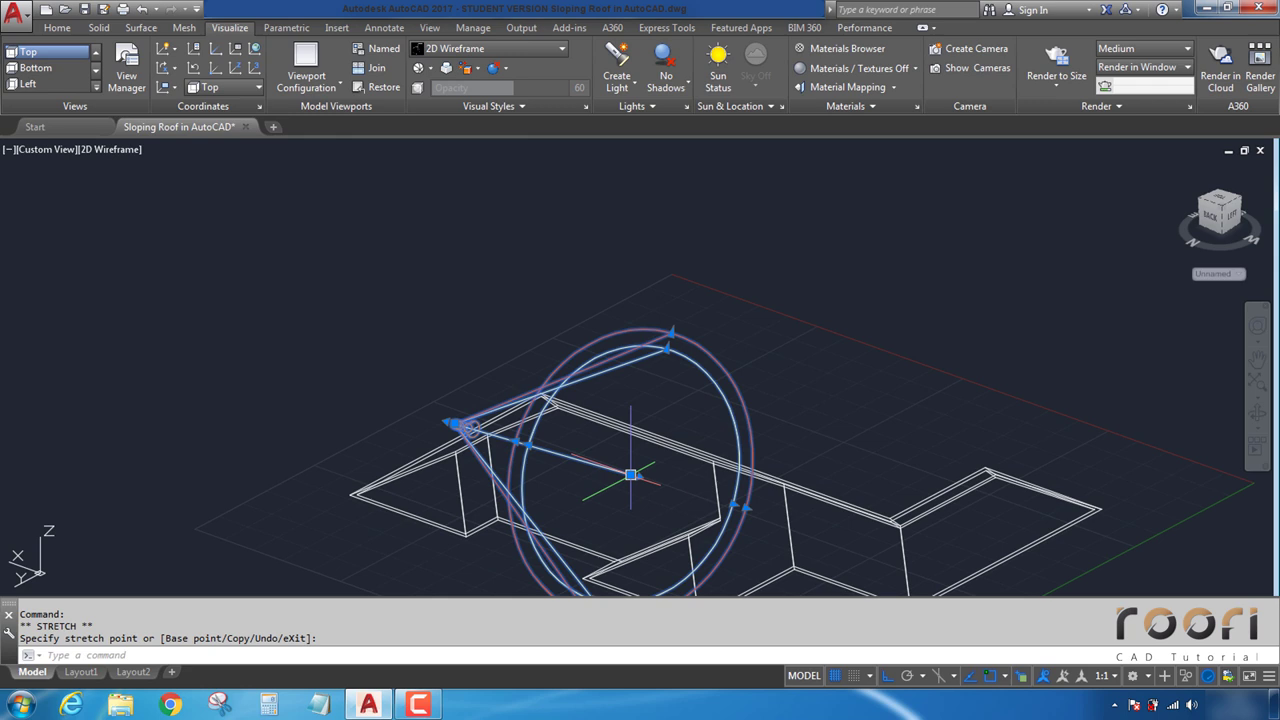
pyautogui.press('Escape')
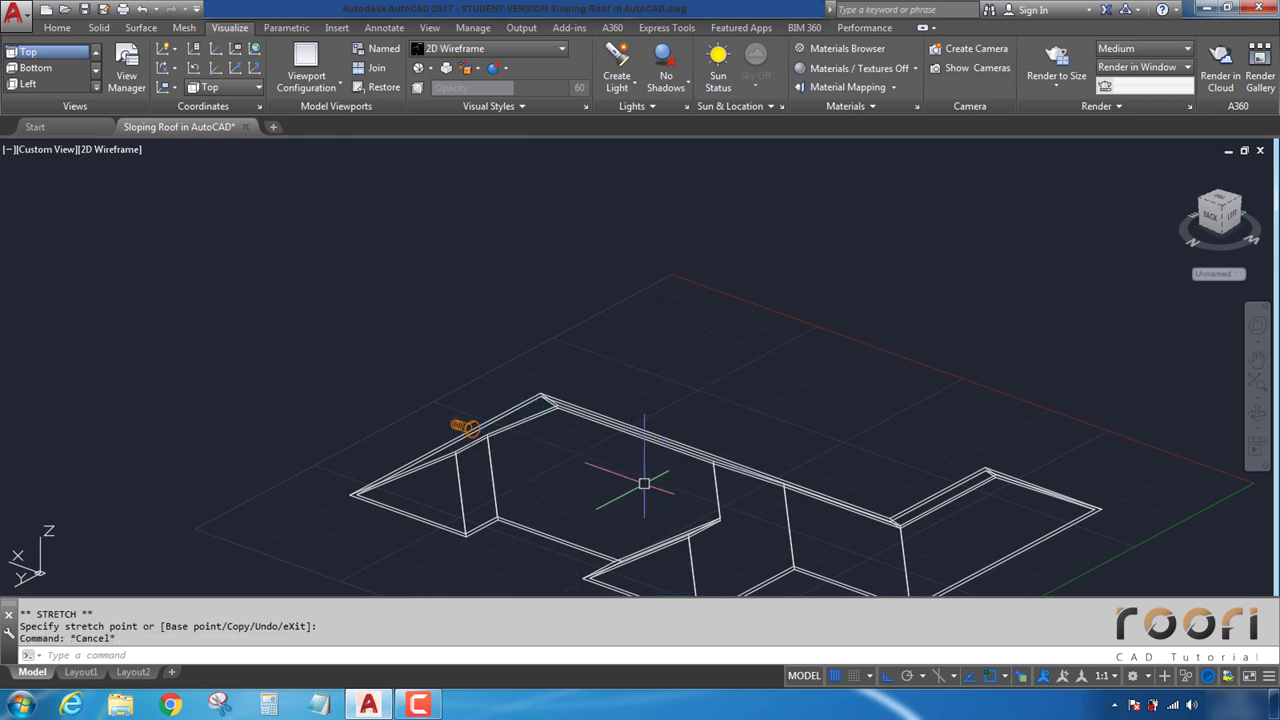
pyautogui.keyDown('shift'); pyautogui.moveTo(644, 483); pyautogui.dragTo(620, 506, button='middle'); pyautogui.keyUp('shift')
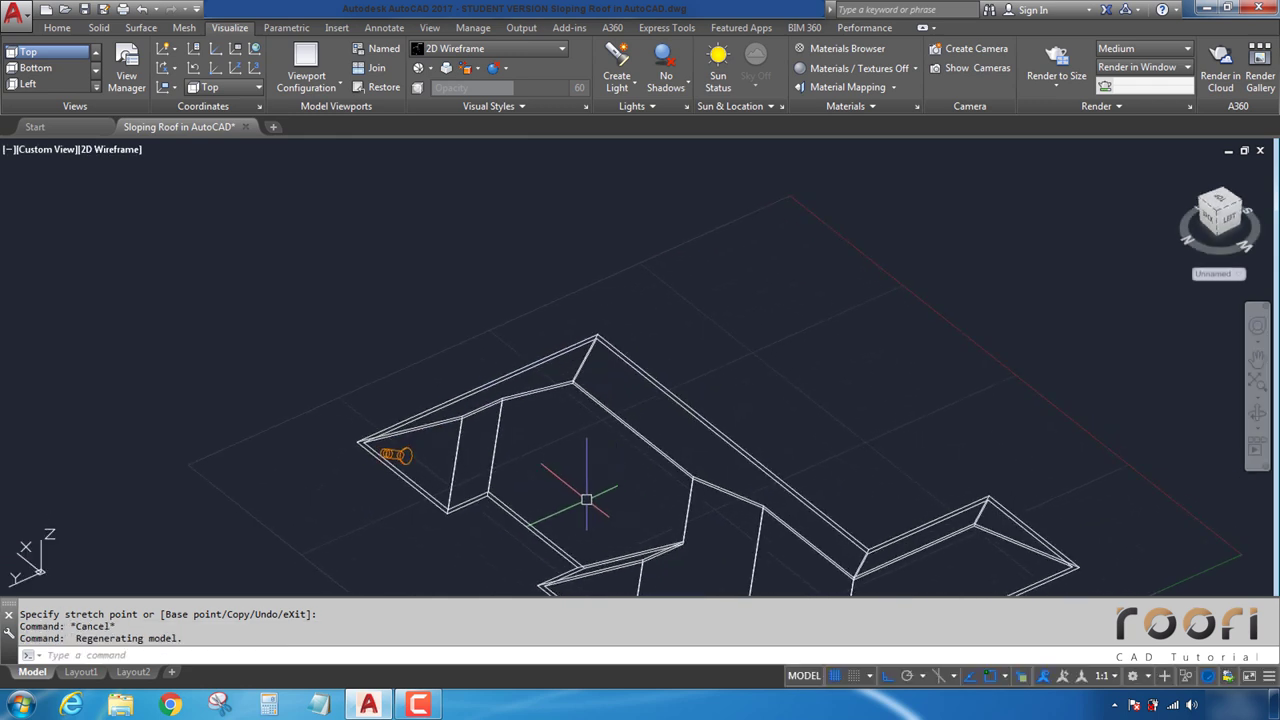
# Step: In Top view, widen the spotlight's falloff and hotspot well beyond the roof edges
pyautogui.click(47, 54)
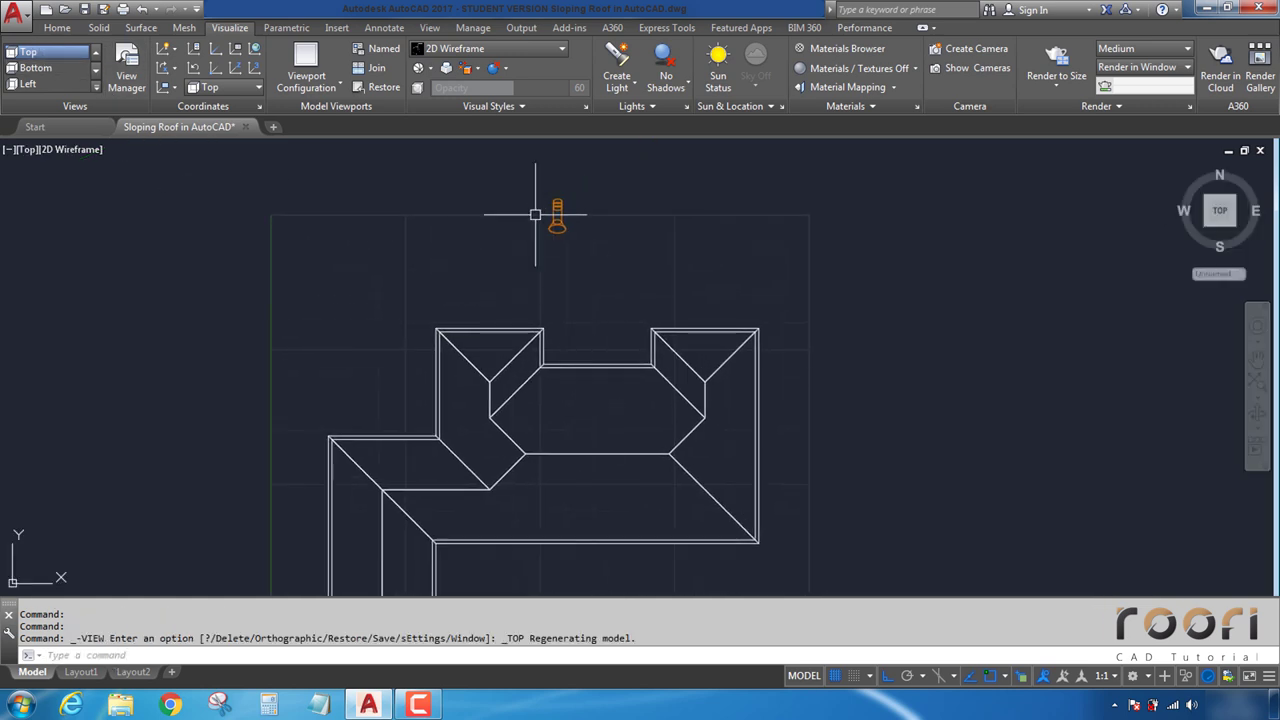
pyautogui.click(556, 213)
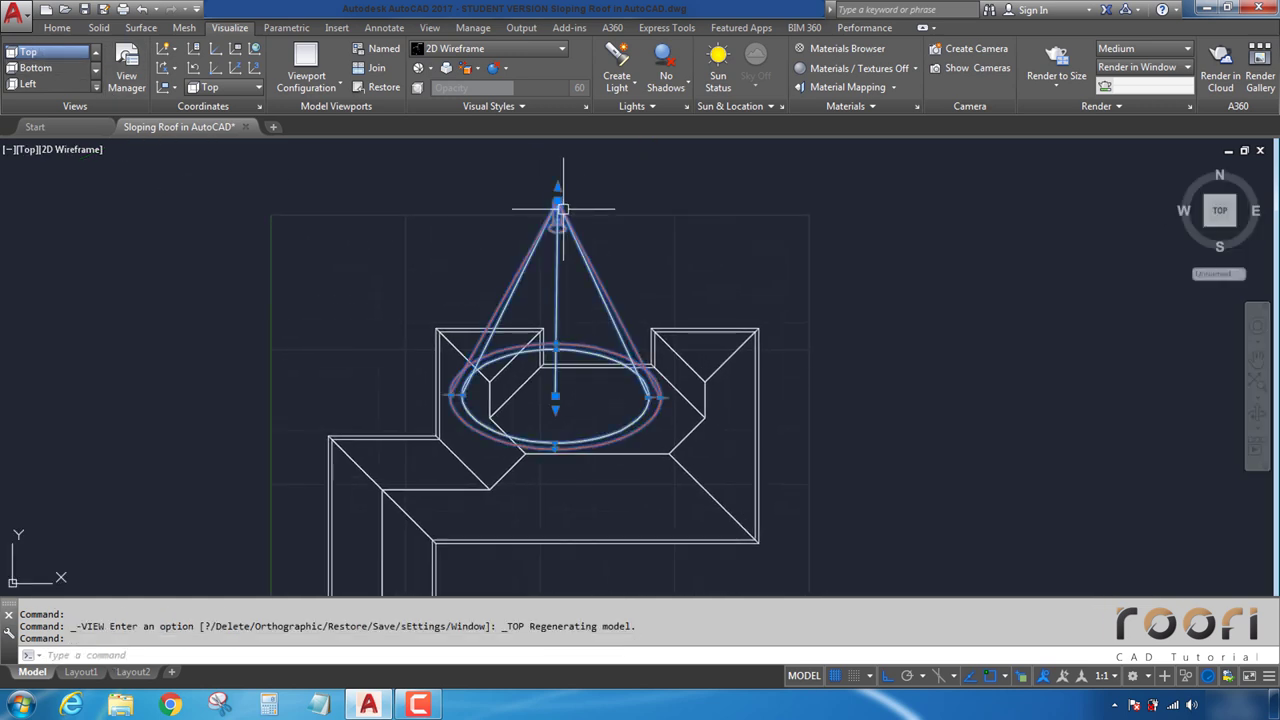
pyautogui.click(661, 397)
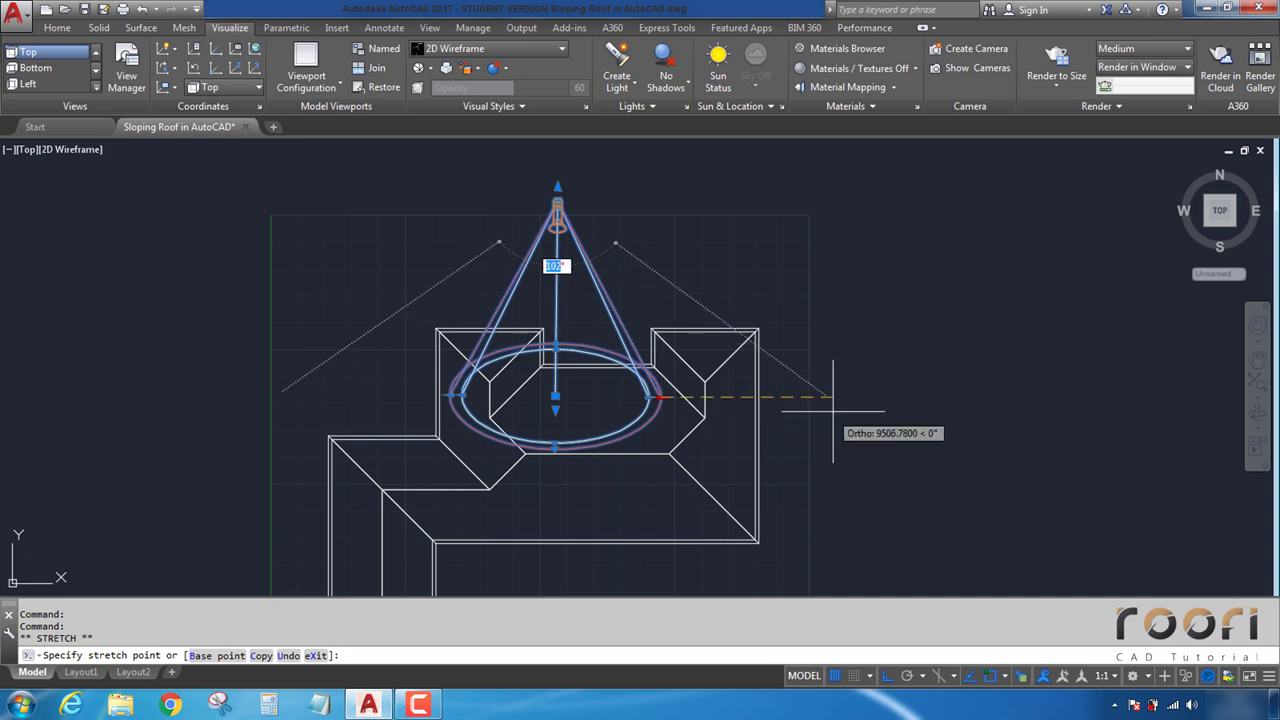
pyautogui.click(894, 370)
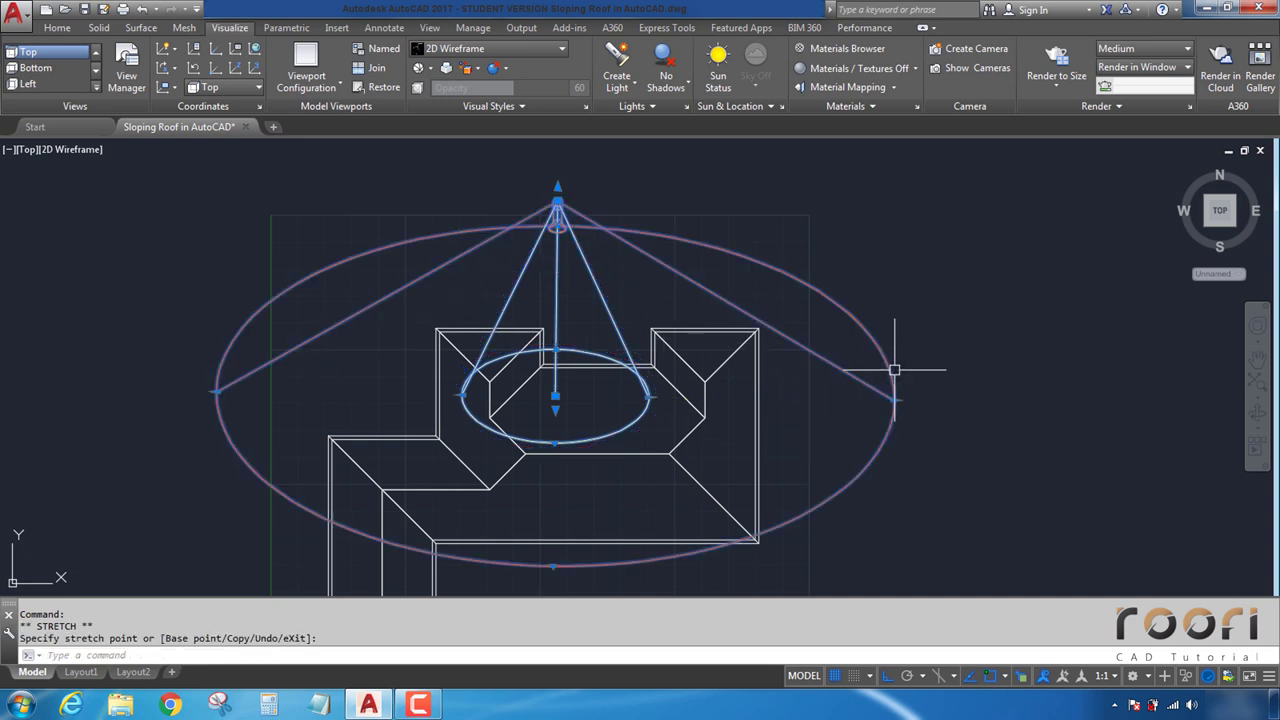
pyautogui.click(648, 397)
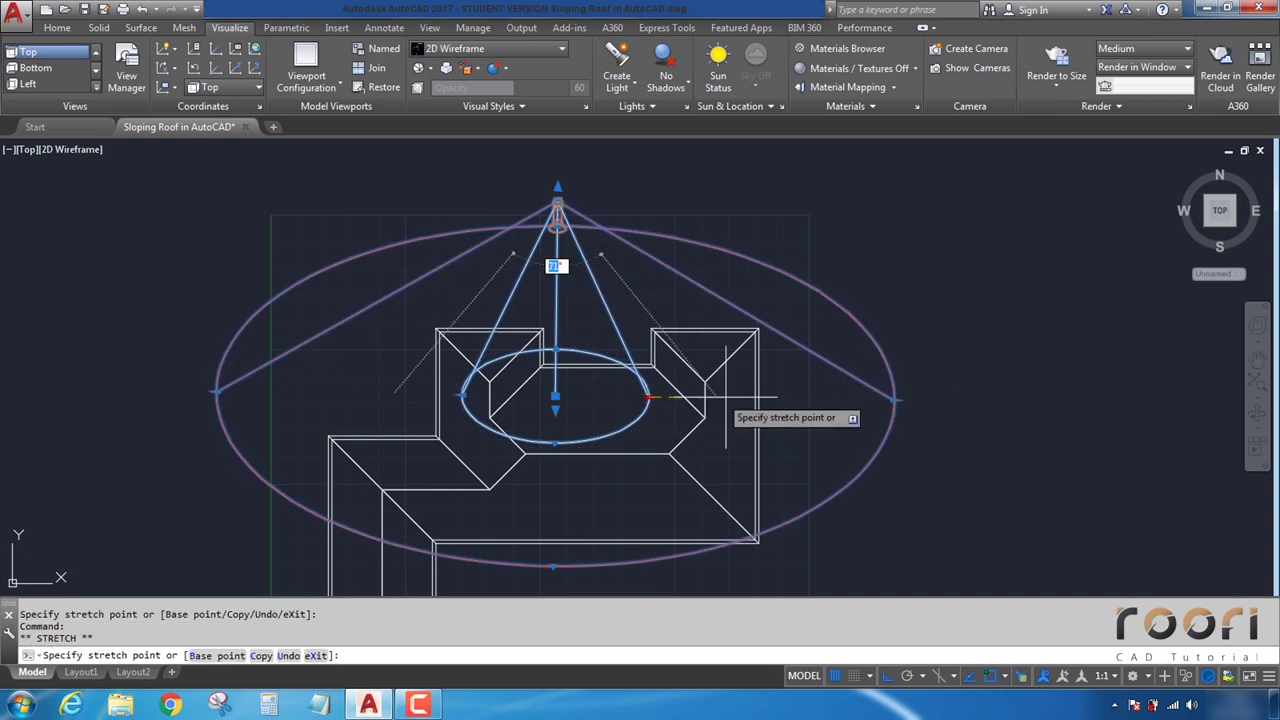
pyautogui.click(894, 399)
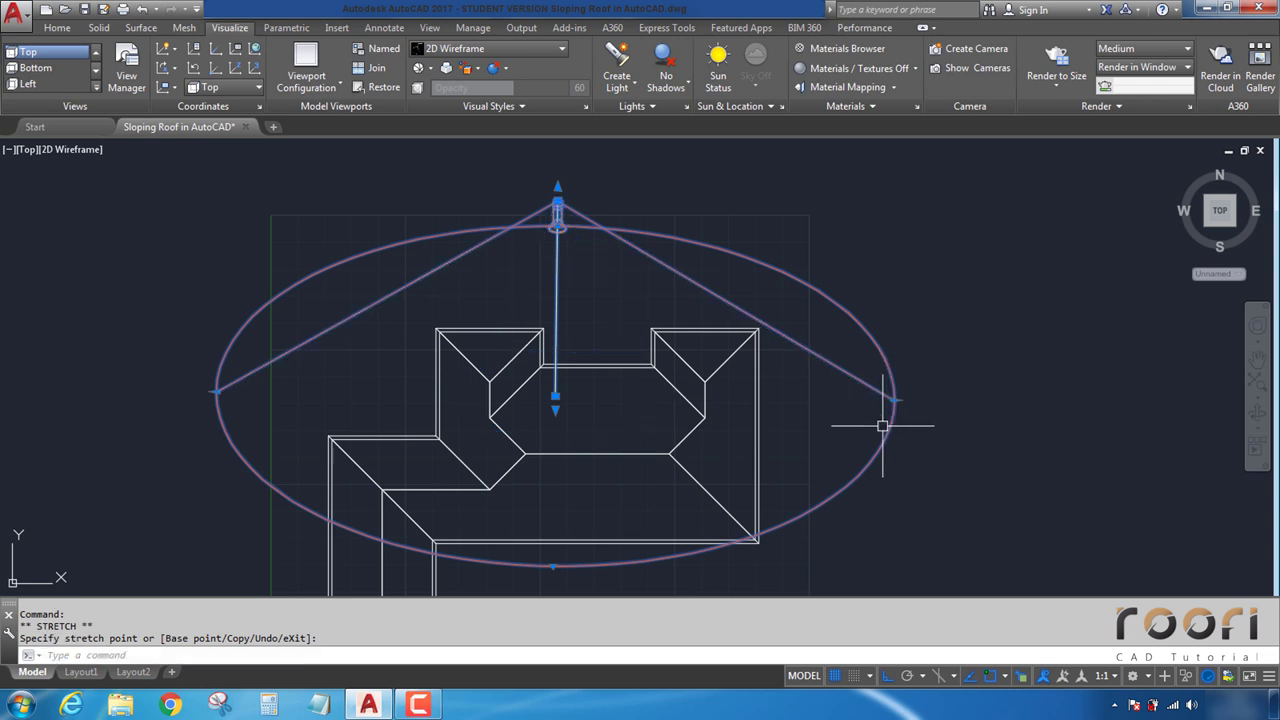
pyautogui.press('Escape')
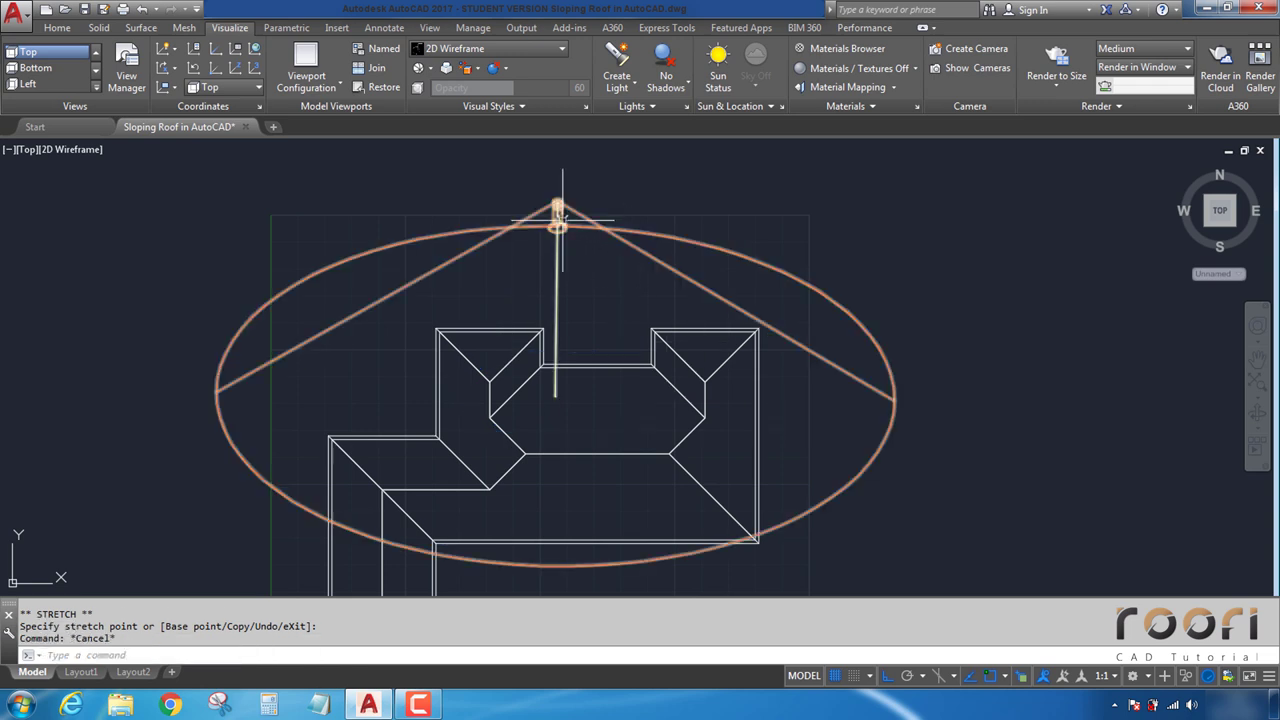
# Step: Reselect the spotlight and check its beam outline, leaving it unchanged
pyautogui.click(557, 214)
pyautogui.moveTo(617, 340); pyautogui.dragTo(706, 341, button='middle')
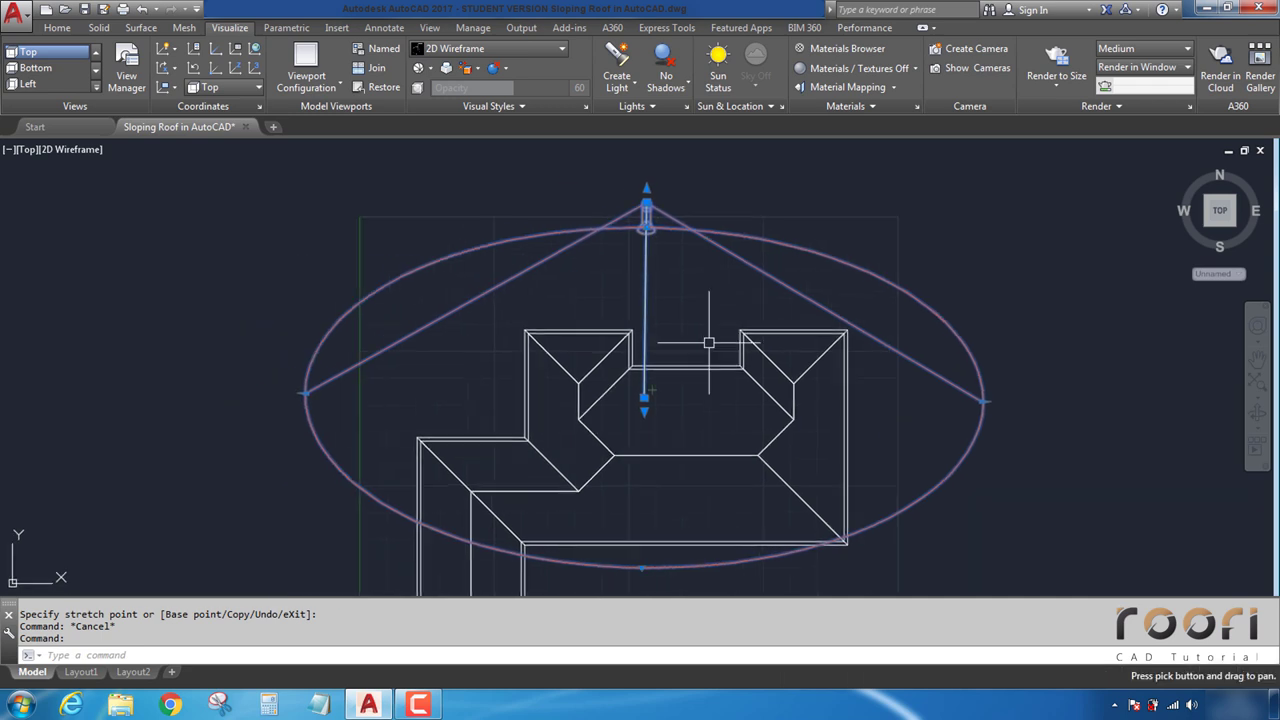
pyautogui.click(644, 408)
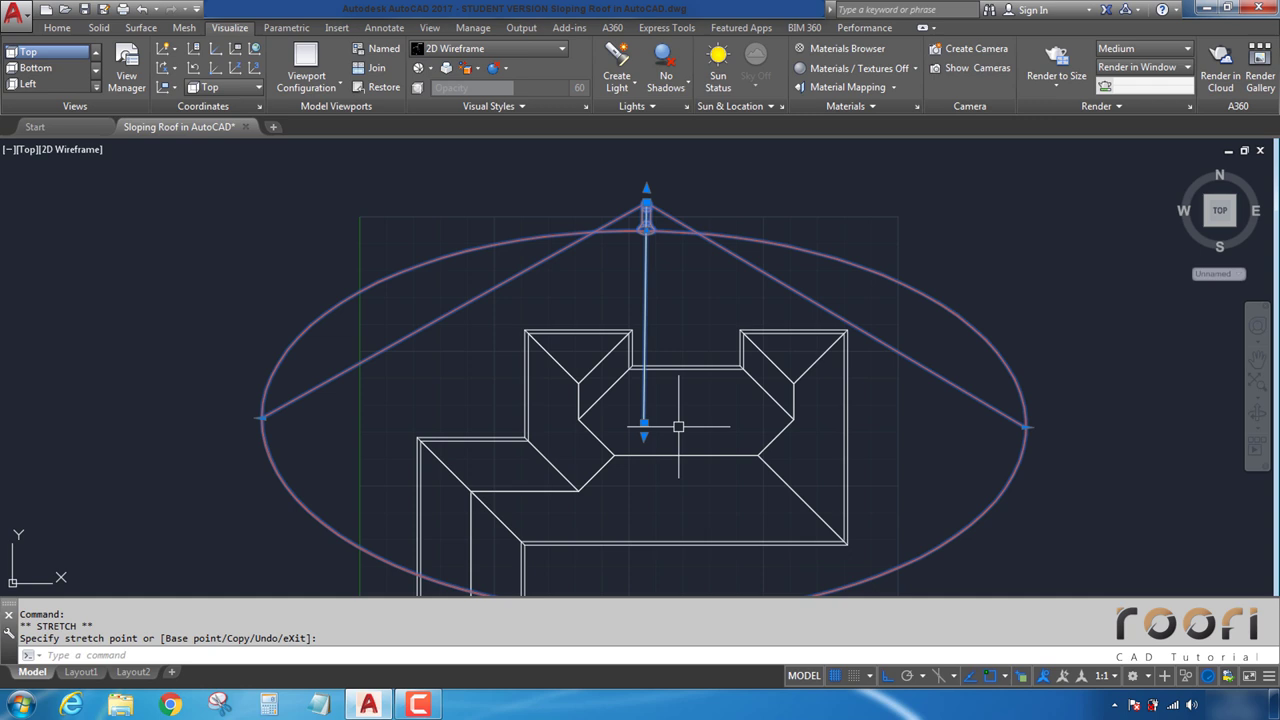
pyautogui.press('Escape')
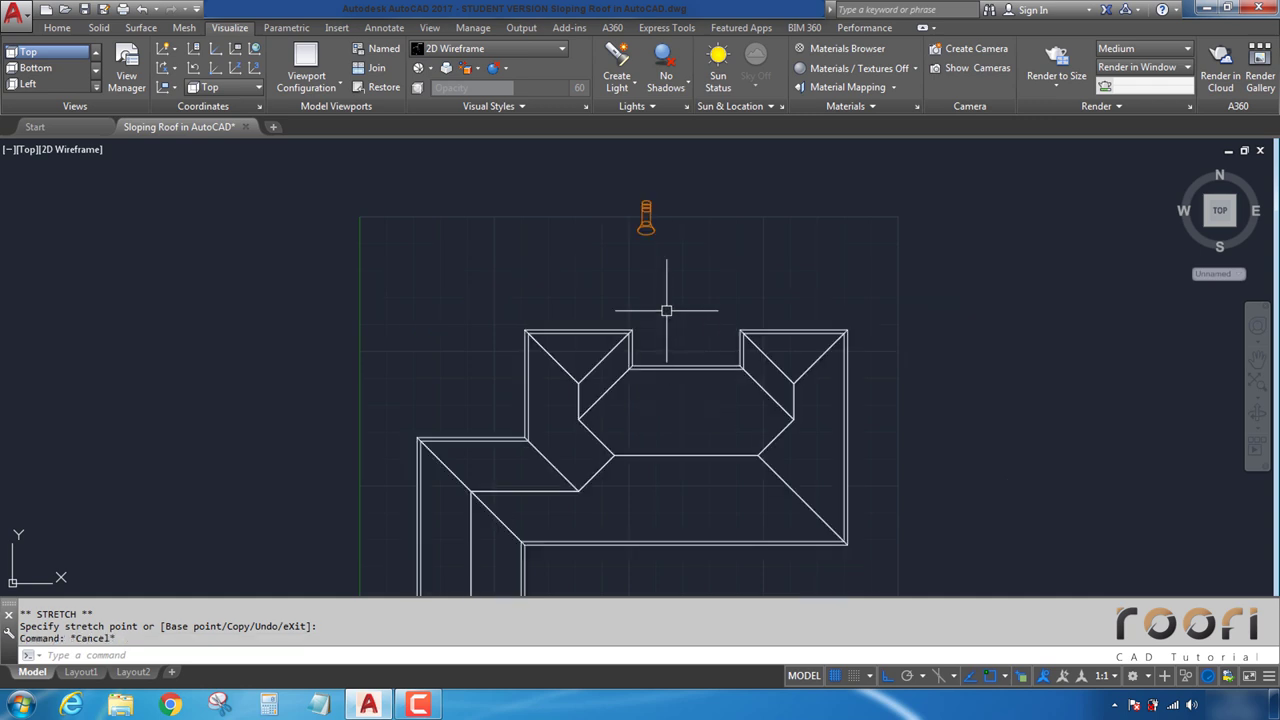
# Step: Polar-array the spotlight into 4 lights around the roof corner with ARRAY
pyautogui.write('array')
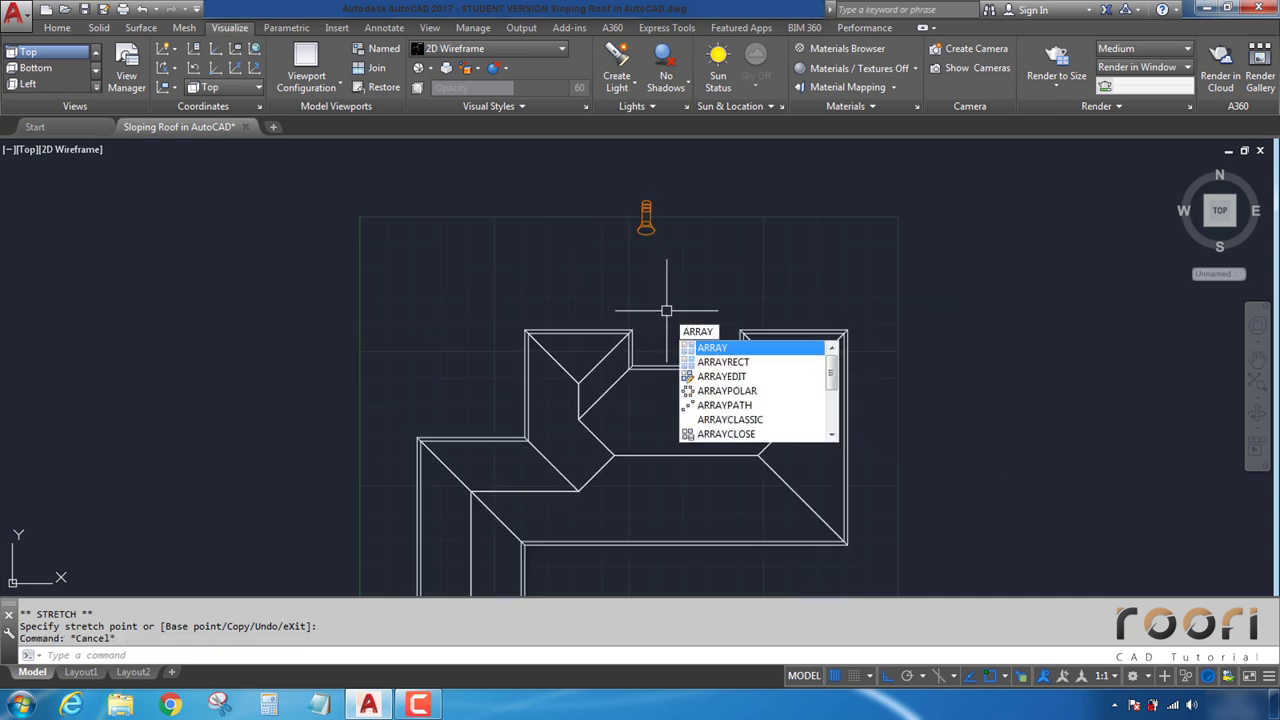
pyautogui.press('Return')
pyautogui.click(645, 227)
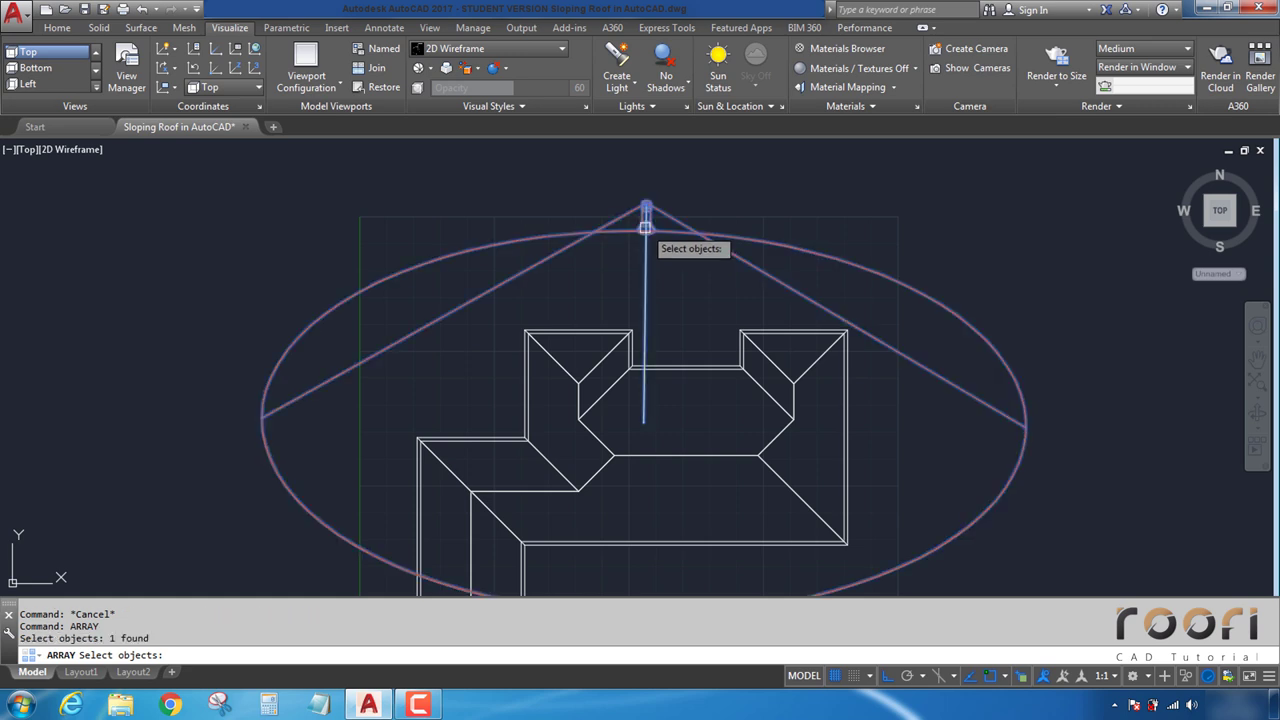
pyautogui.press('Return')
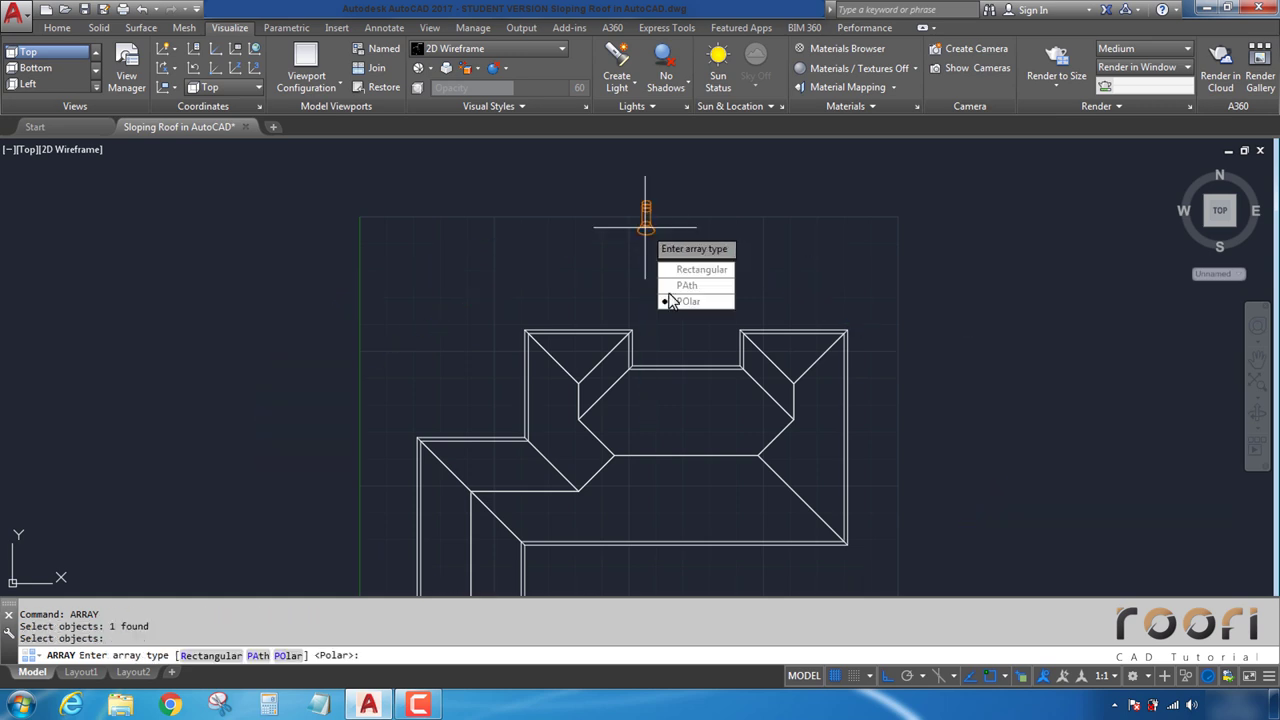
pyautogui.click(694, 302)
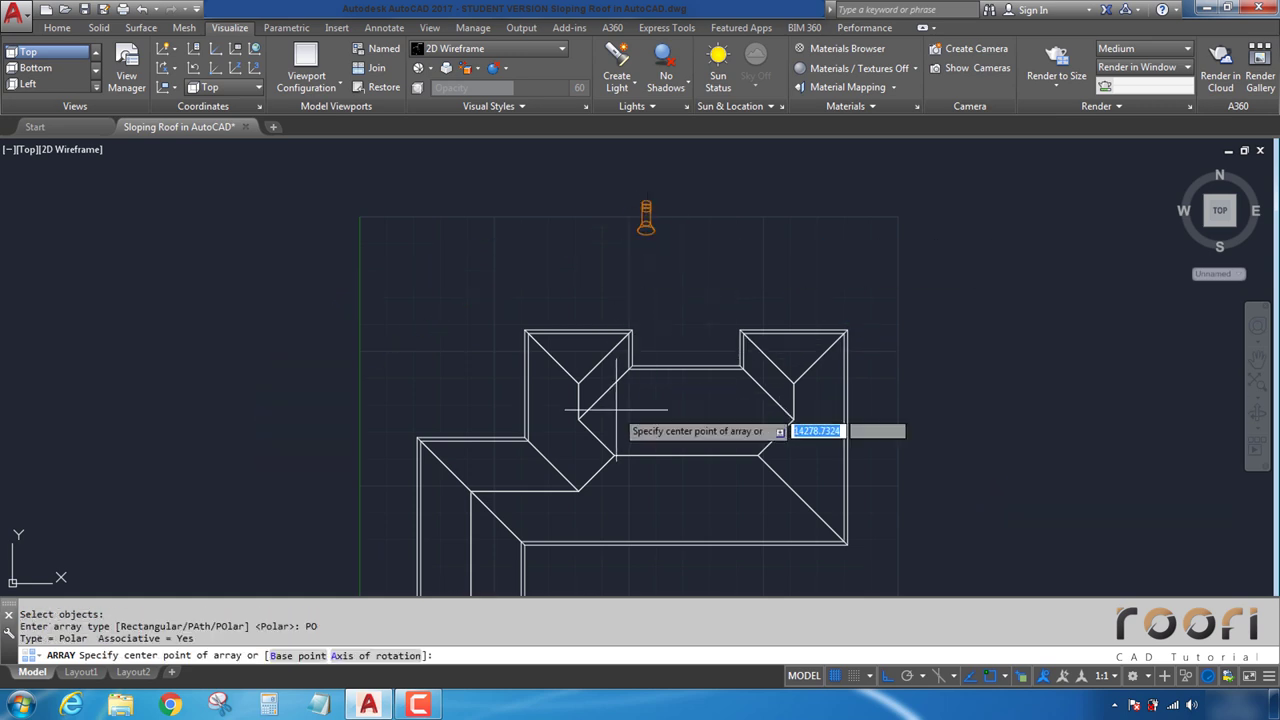
pyautogui.click(619, 443)
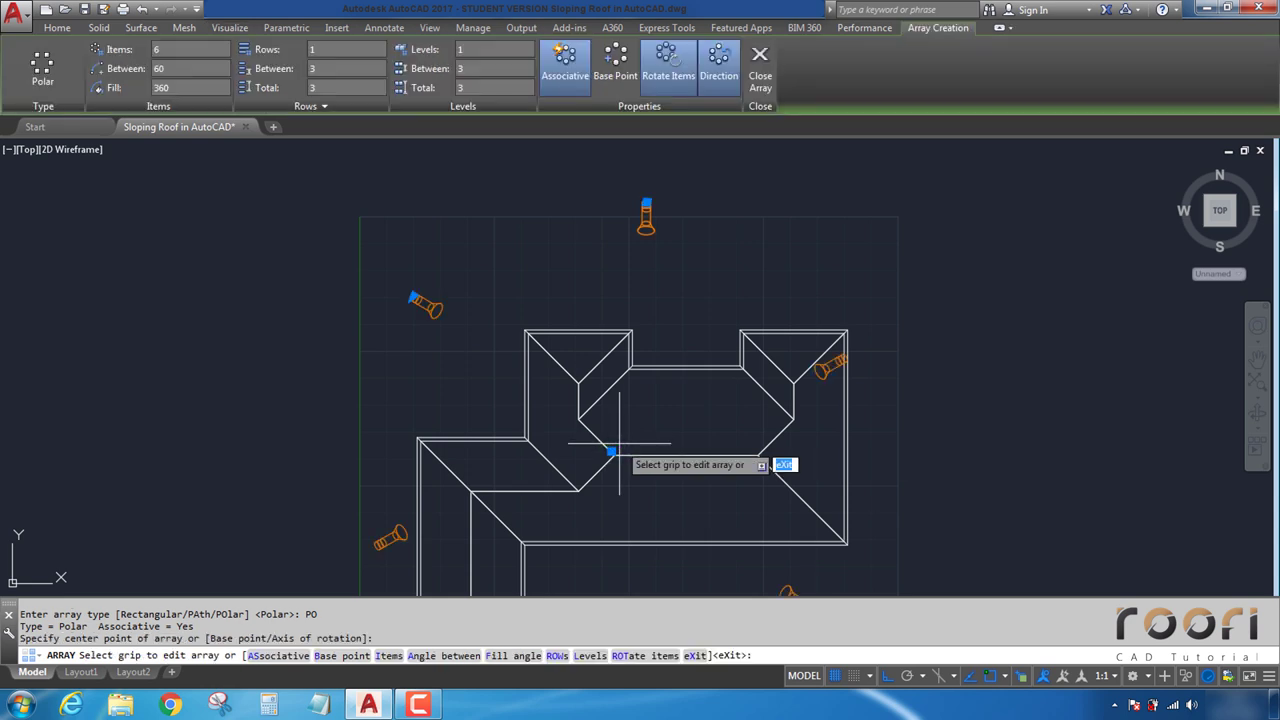
pyautogui.click(388, 656)
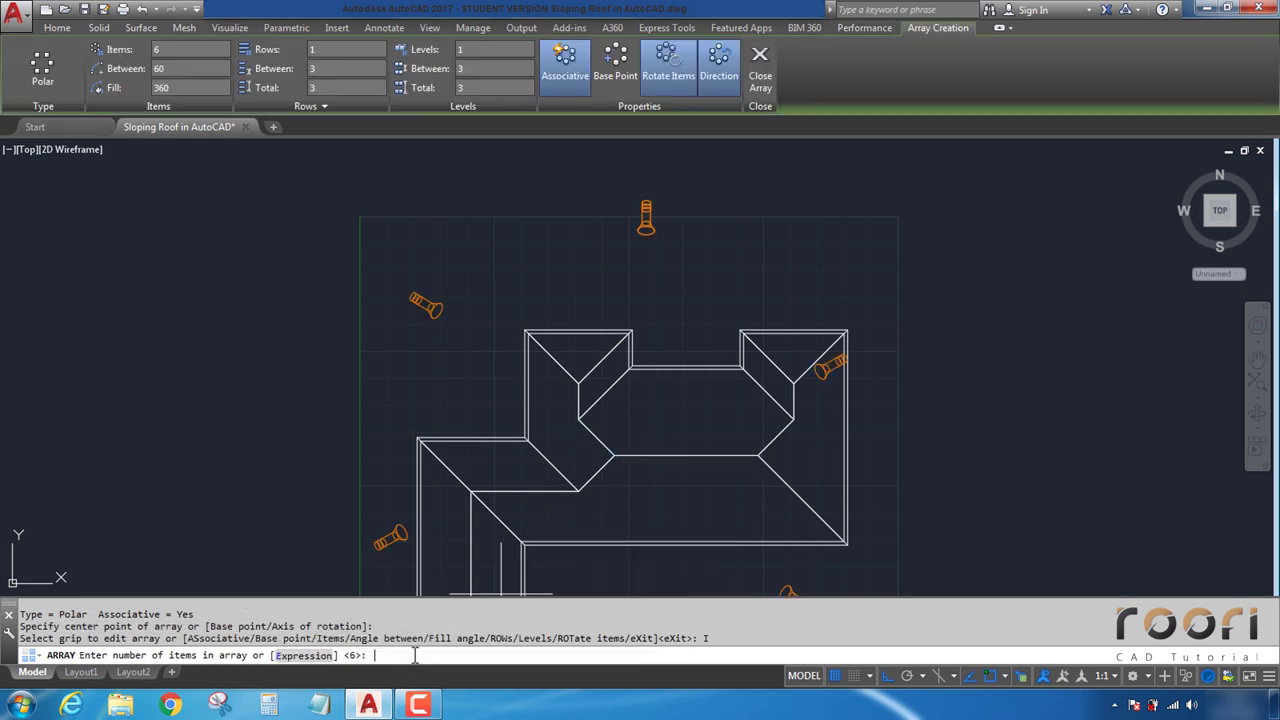
pyautogui.write('4')
pyautogui.press('Return')
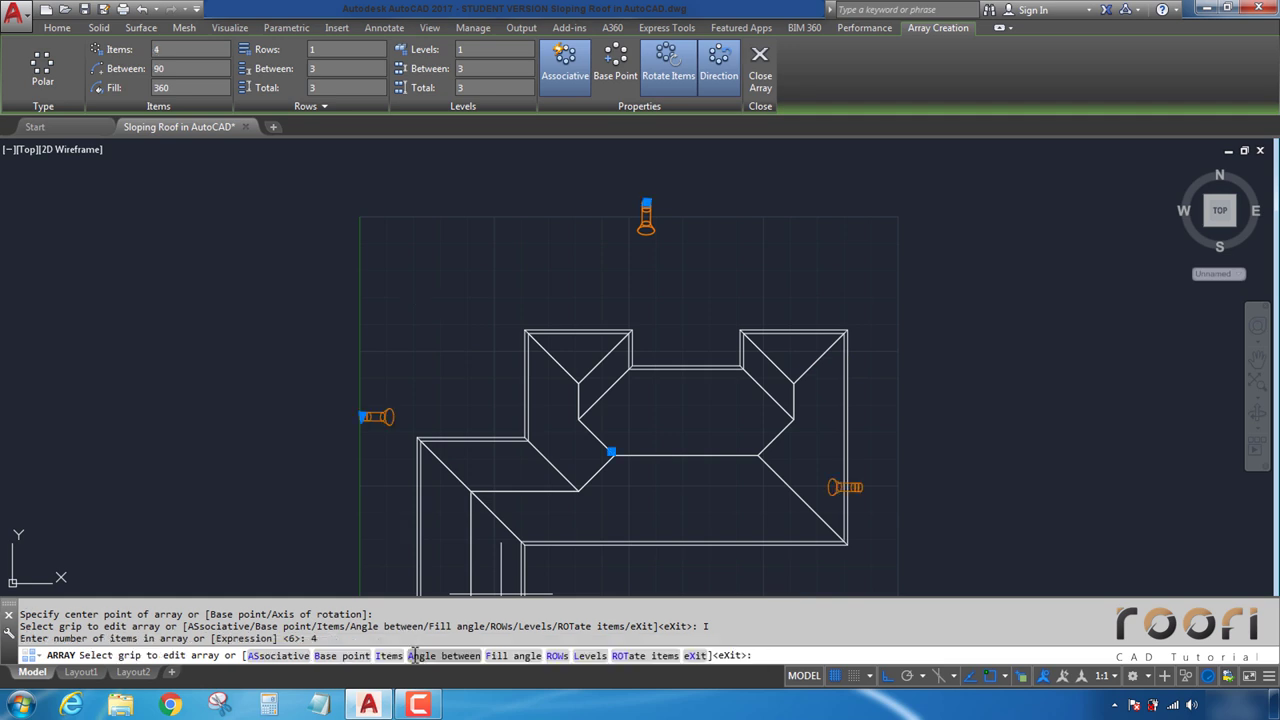
pyautogui.press('Return')
# Step: Frame the four-light array in view, clear the selection and enter EXPLODE
pyautogui.moveTo(580, 443); pyautogui.dragTo(615, 354, button='middle')
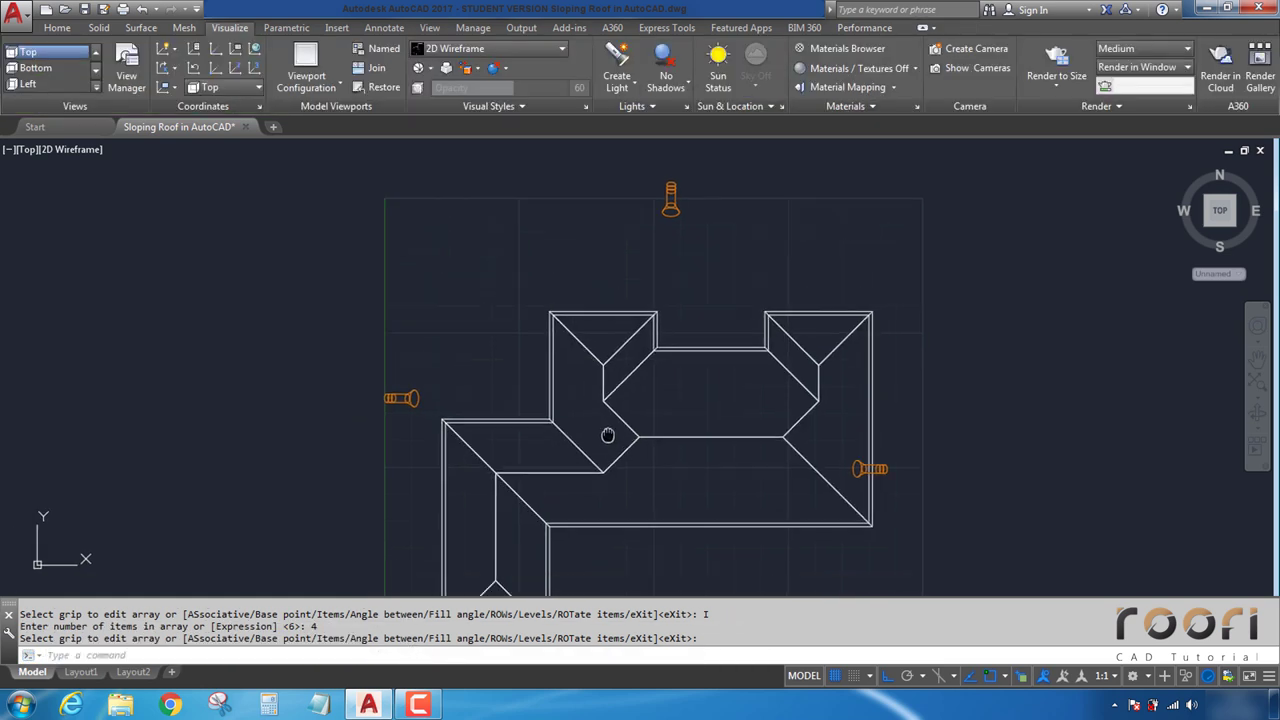
pyautogui.scroll(-2, 615, 354)
pyautogui.moveTo(563, 420); pyautogui.dragTo(531, 452, button='middle')
pyautogui.press('Return')
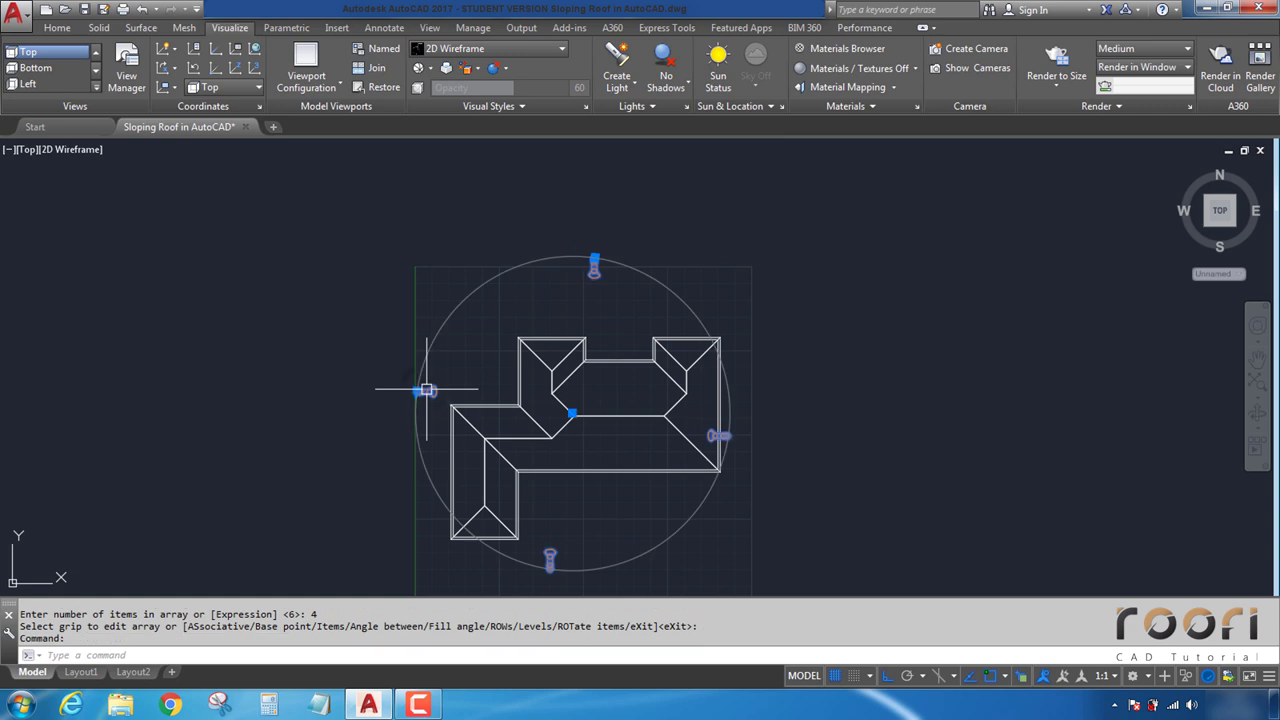
pyautogui.press('Escape')
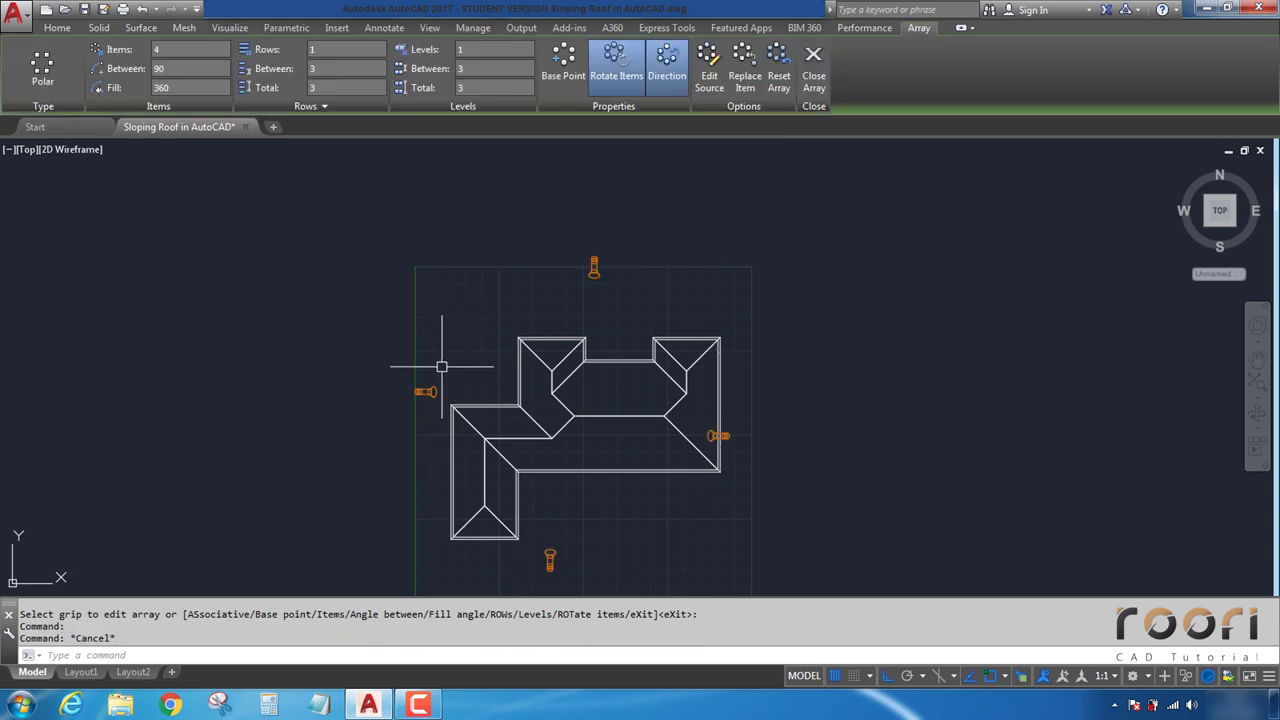
pyautogui.press('Escape')
pyautogui.write('EX')
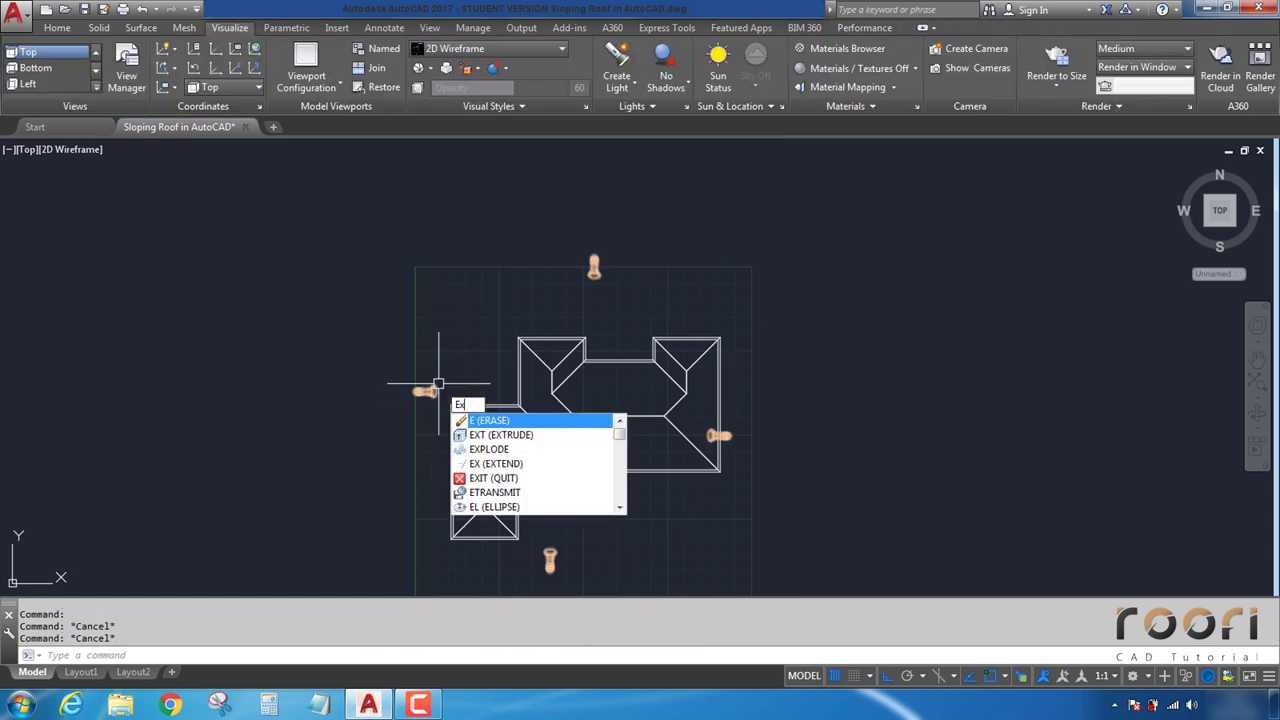
pyautogui.write('PLO')
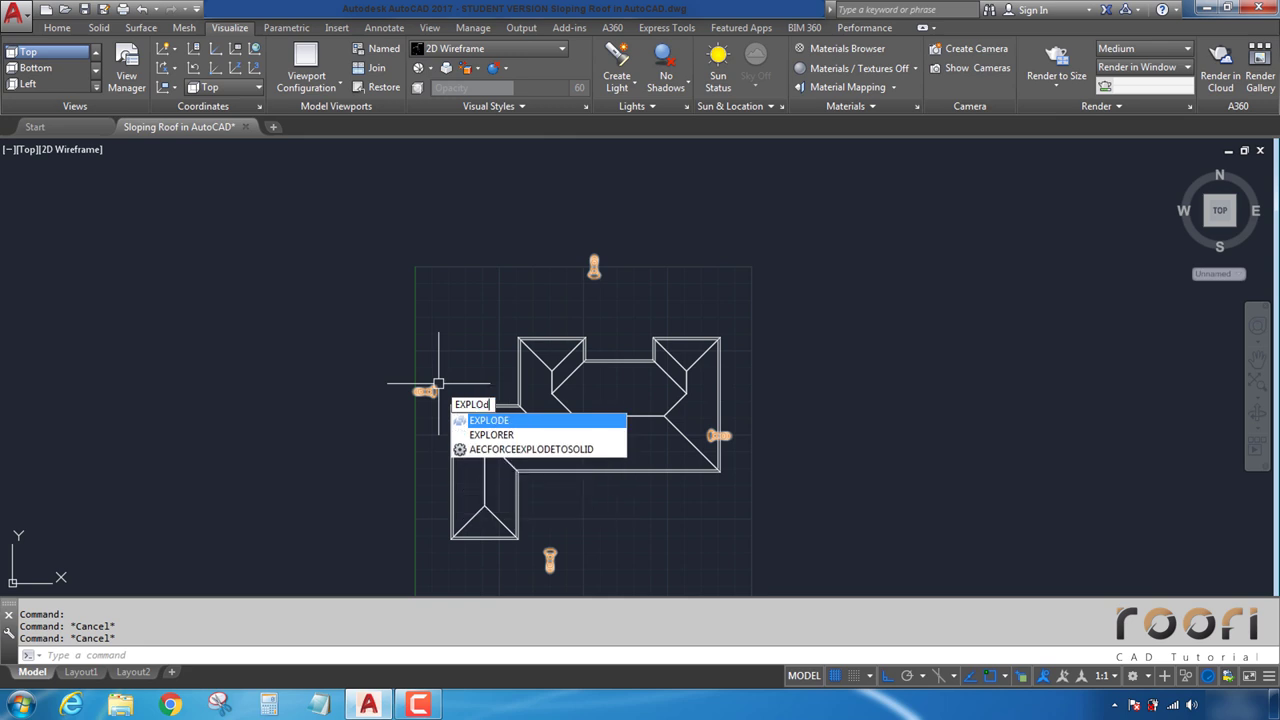
pyautogui.write('DE')
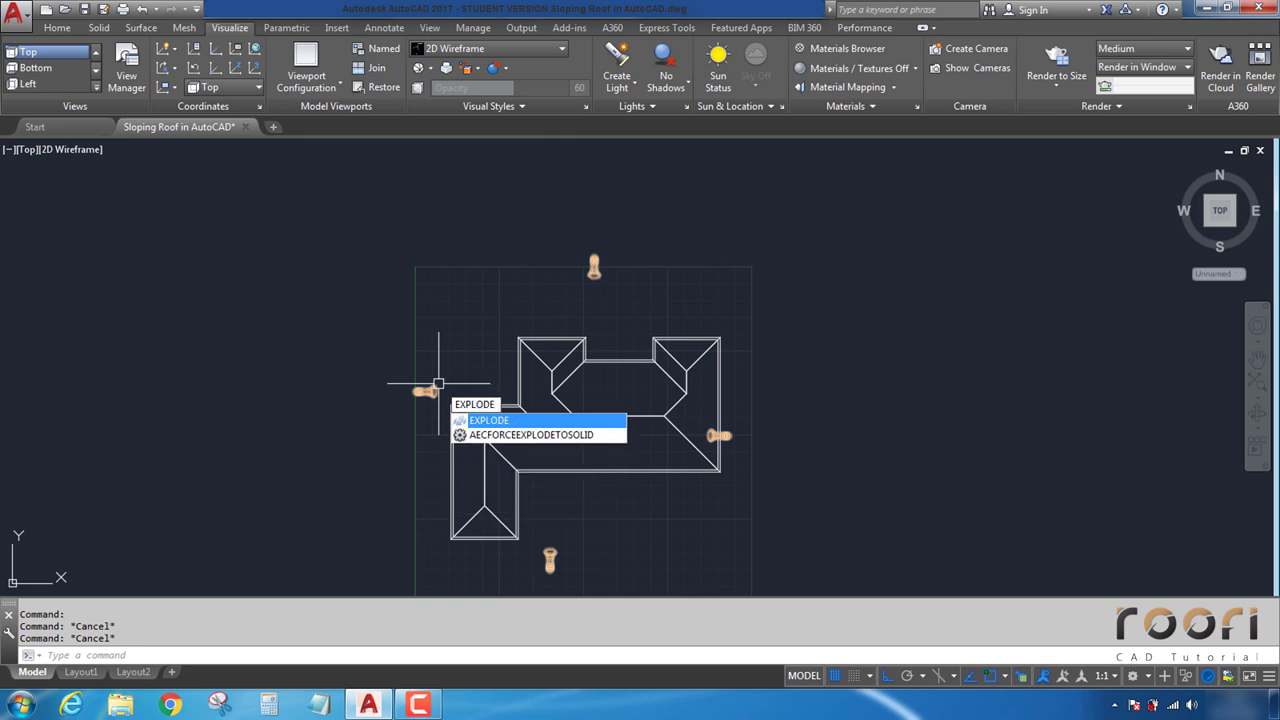
# Step: Explode the light array into separate spotlights
pyautogui.press('Return')
pyautogui.click(426, 390)
pyautogui.press('Return')
pyautogui.click(428, 391)
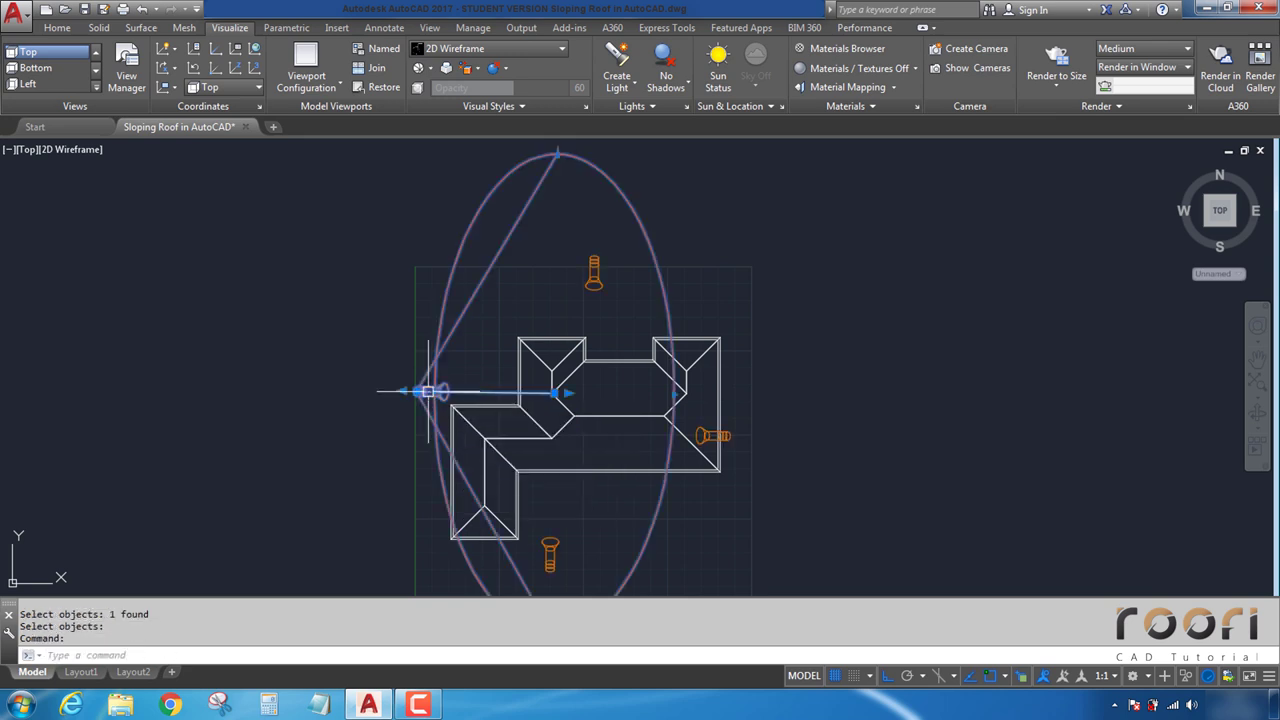
pyautogui.moveTo(446, 410); pyautogui.dragTo(484, 356, button='middle')
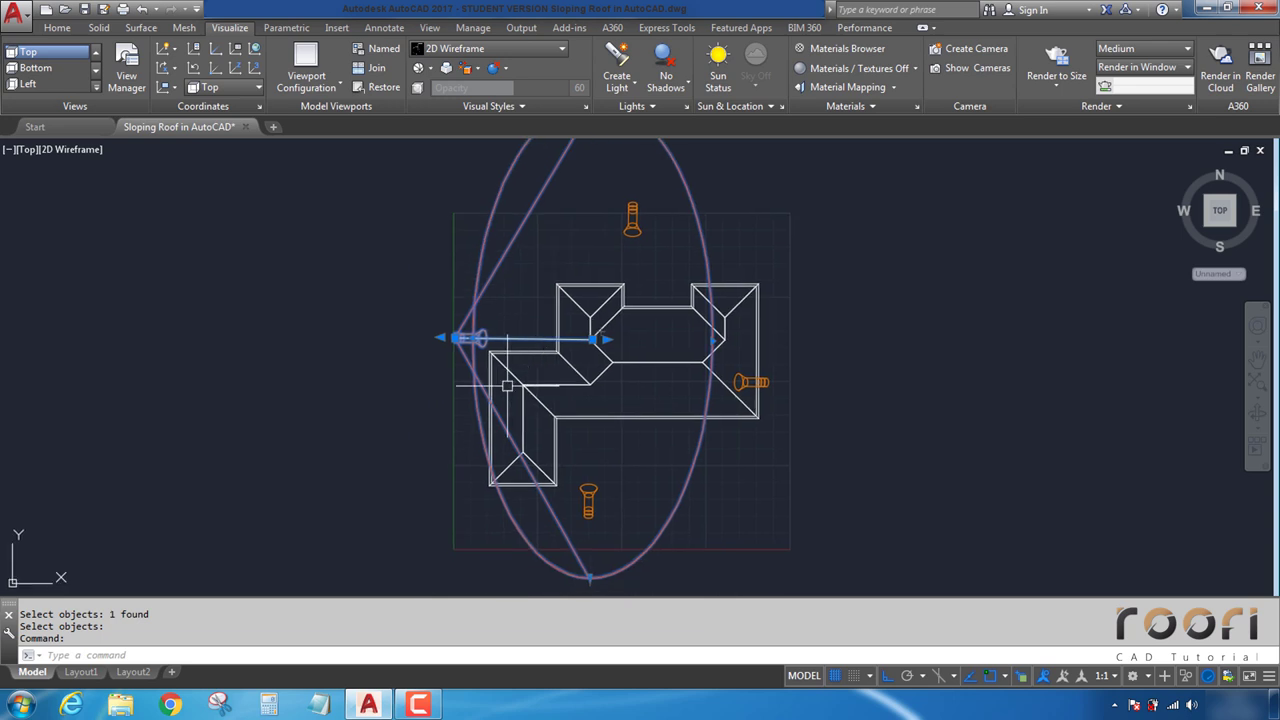
pyautogui.scroll(2, 507, 385)
pyautogui.press('Escape')
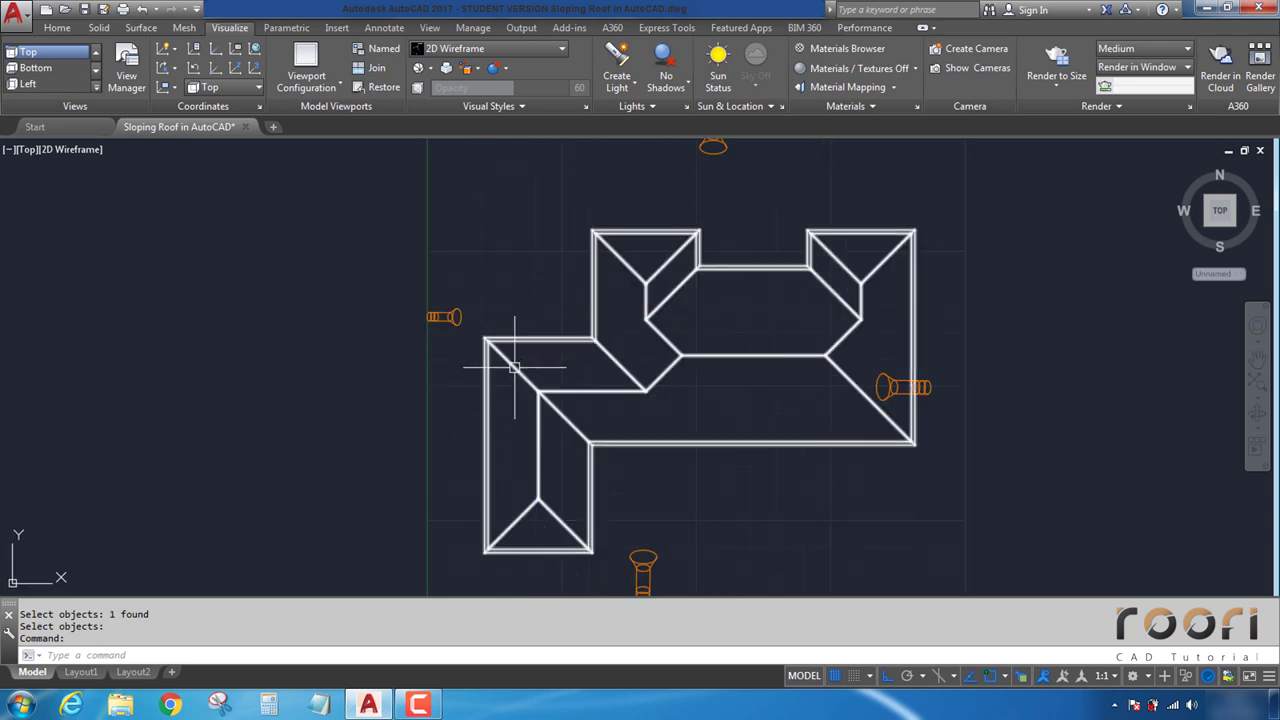
# Step: Move the left spotlight up and to the left with MOVE
pyautogui.write('m')
pyautogui.press('Return')
pyautogui.click(443, 316)
pyautogui.press('Return')
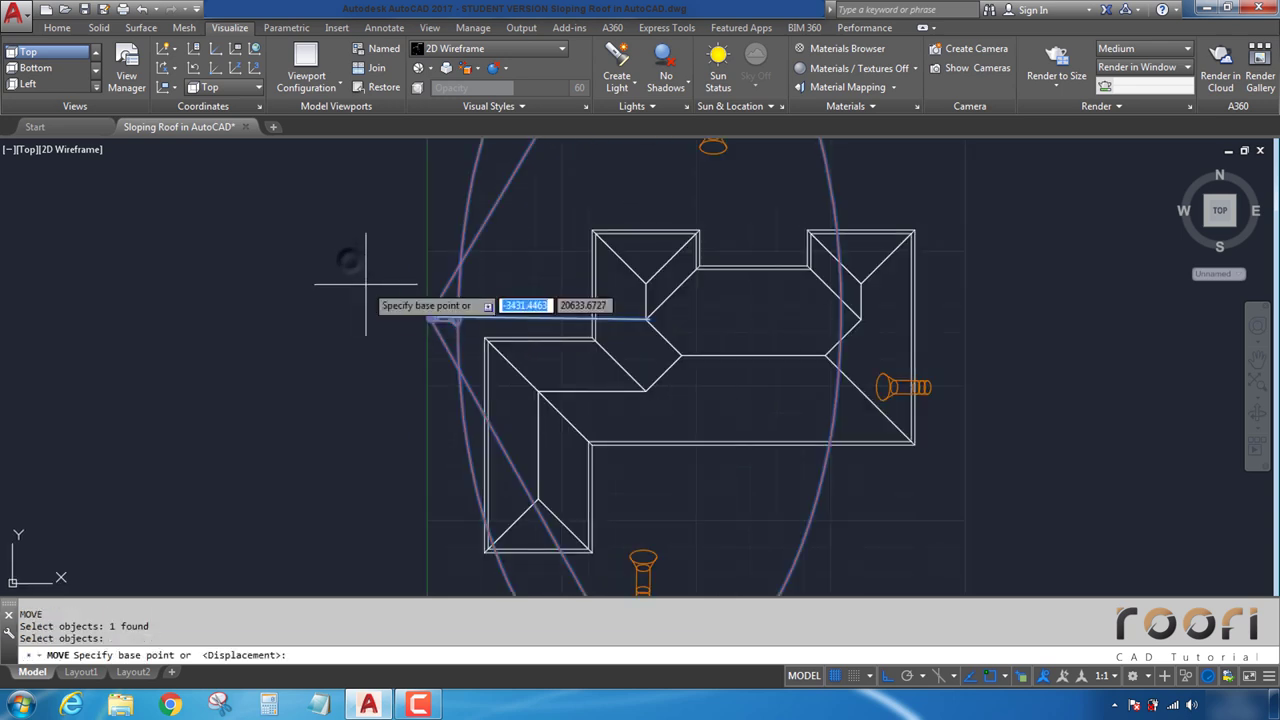
pyautogui.click(344, 258)
pyautogui.click(334, 243)
# Step: Lower the left spotlight in two further moves so it sits beside the roof
pyautogui.press('Return')
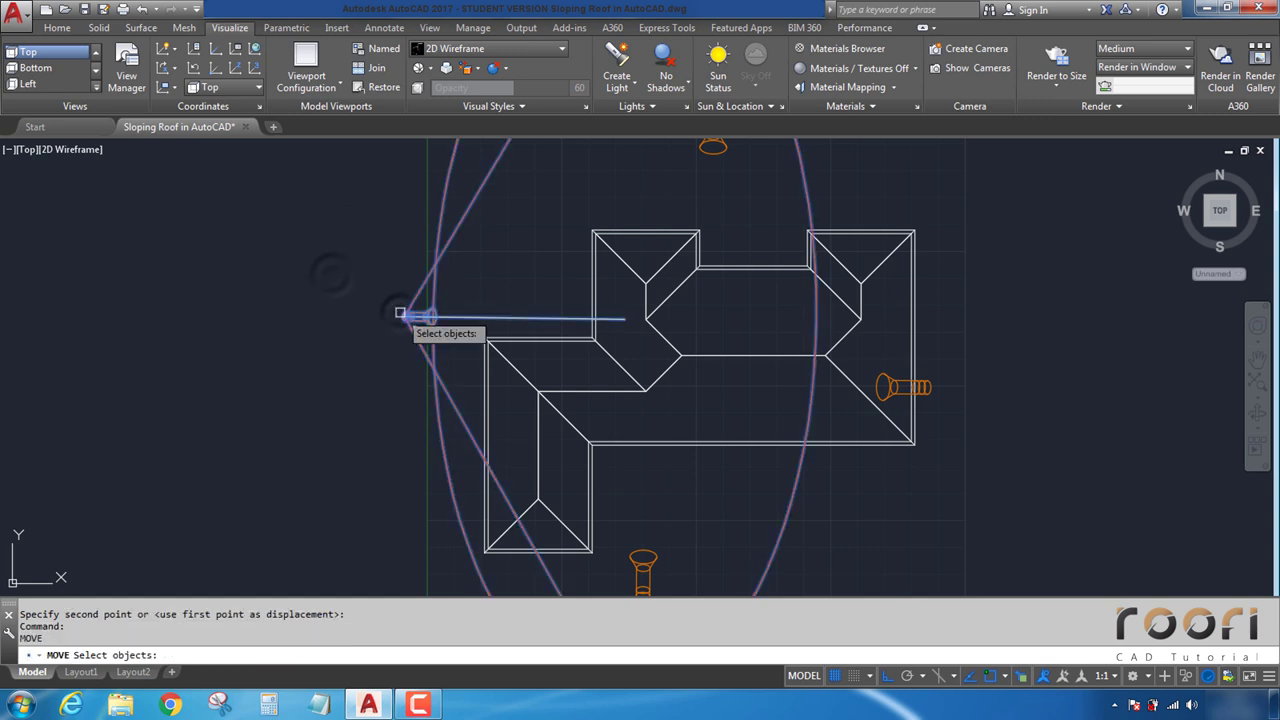
pyautogui.click(405, 312)
pyautogui.press('Return')
pyautogui.click(346, 259)
pyautogui.click(344, 350)
pyautogui.press('Return')
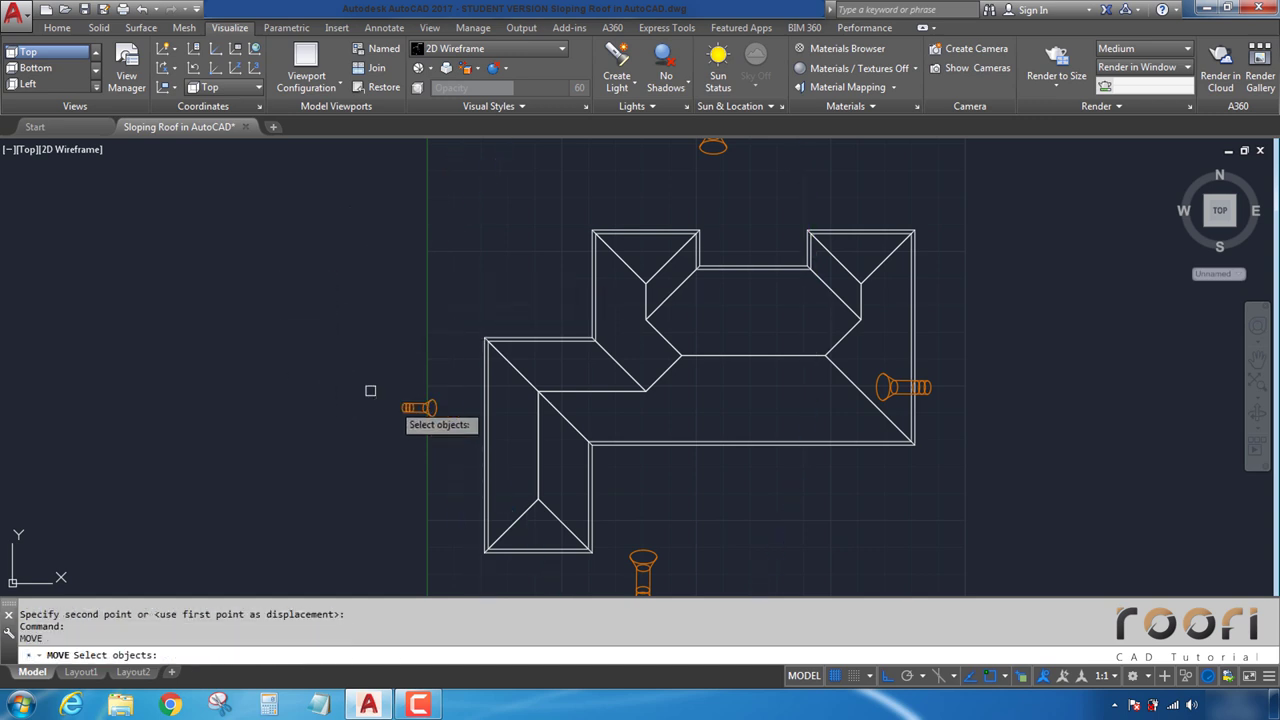
pyautogui.click(418, 408)
pyautogui.press('Return')
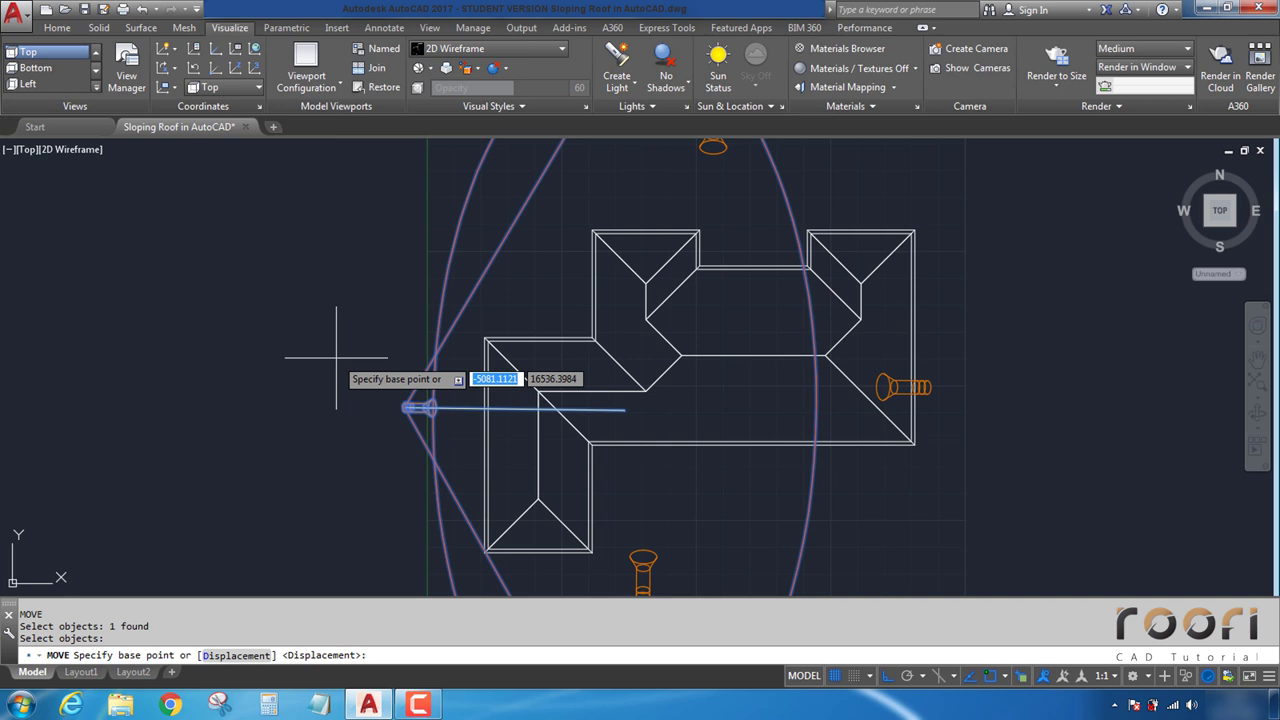
pyautogui.click(337, 358)
pyautogui.click(333, 383)
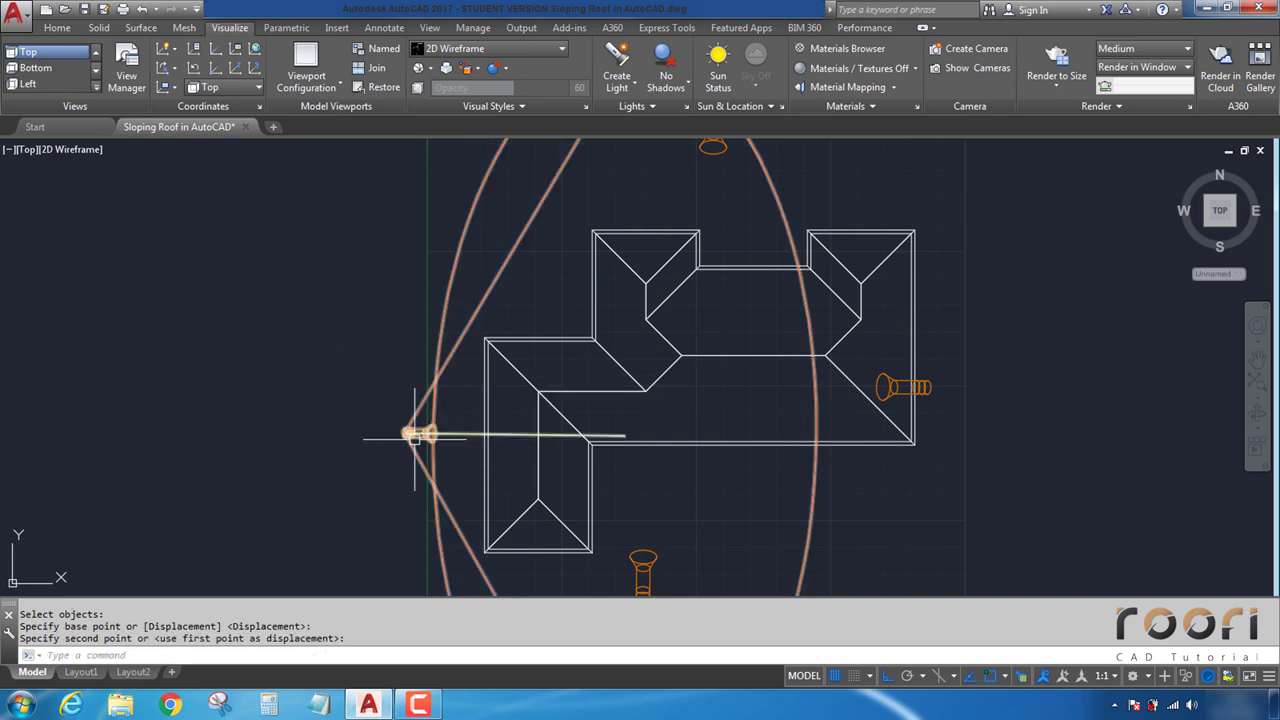
# Step: Move the bottom spotlight down below the roof in two moves
pyautogui.moveTo(479, 385); pyautogui.dragTo(348, 309, button='middle')
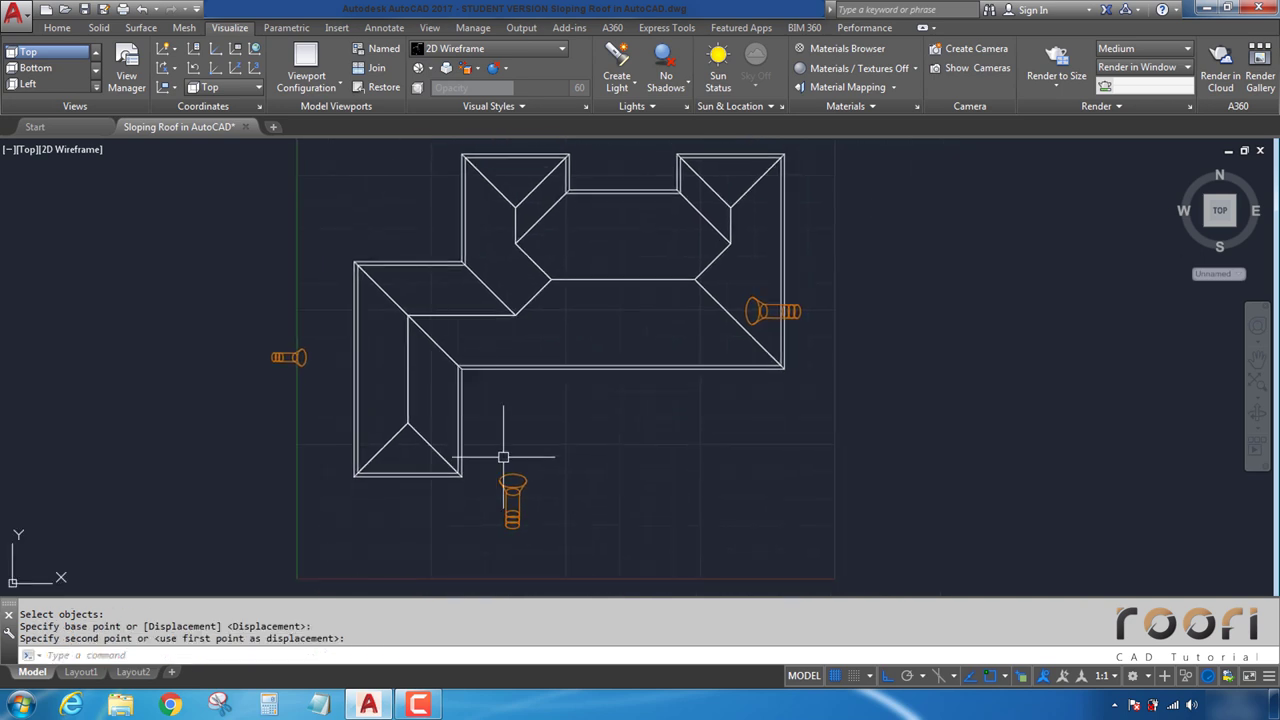
pyautogui.click(512, 505)
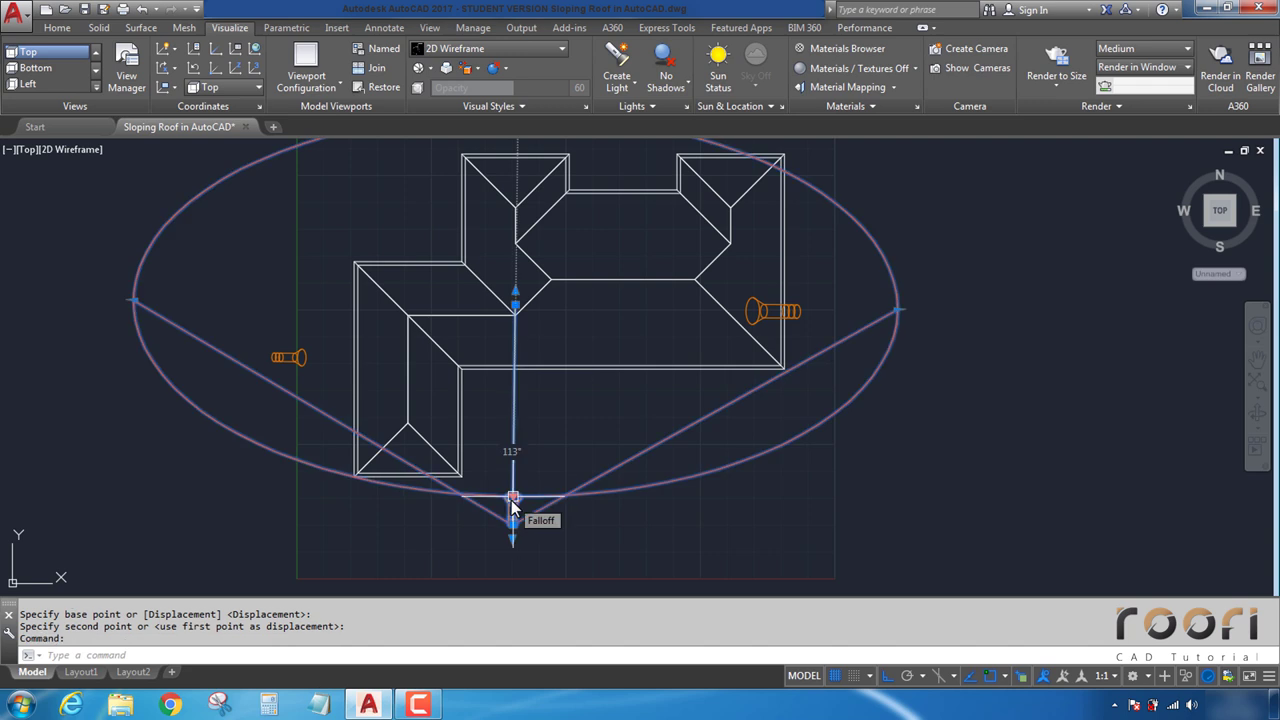
pyautogui.press('Escape')
pyautogui.write('m')
pyautogui.press('Return')
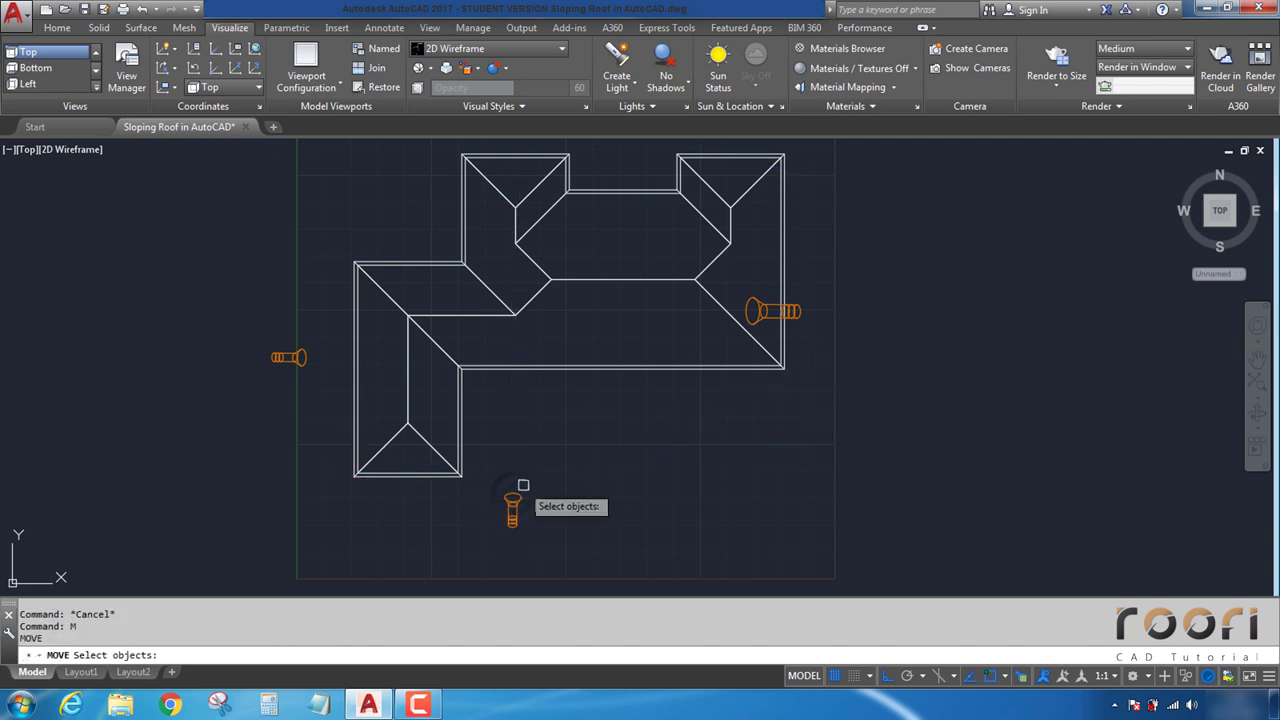
pyautogui.click(514, 497)
pyautogui.press('Return')
pyautogui.click(890, 412)
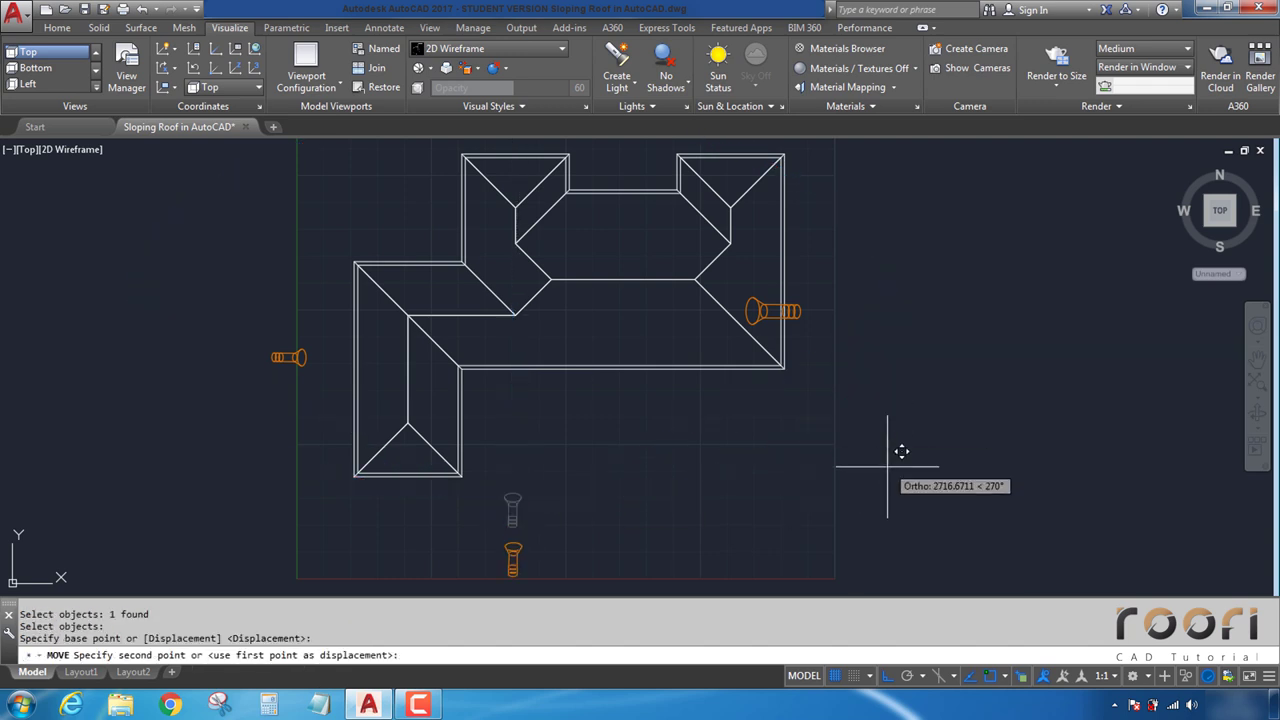
pyautogui.click(900, 460)
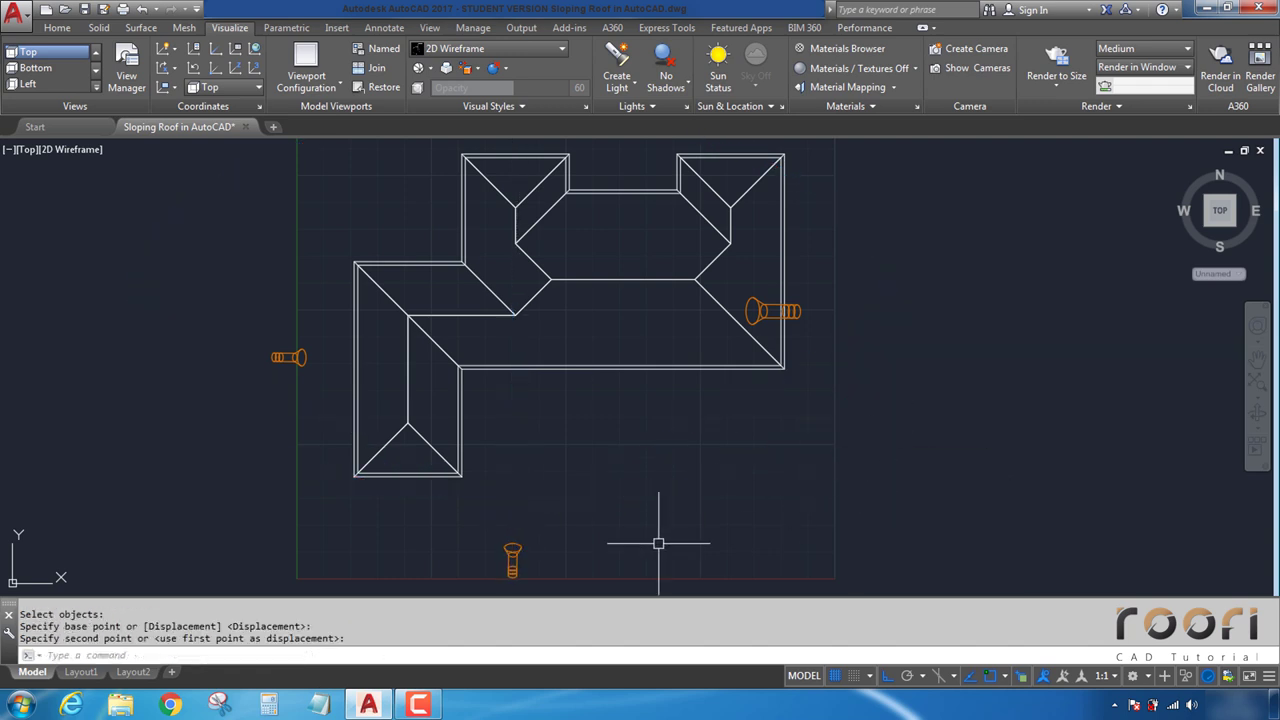
pyautogui.press('Return')
pyautogui.click(514, 557)
pyautogui.press('Return')
pyautogui.click(602, 430)
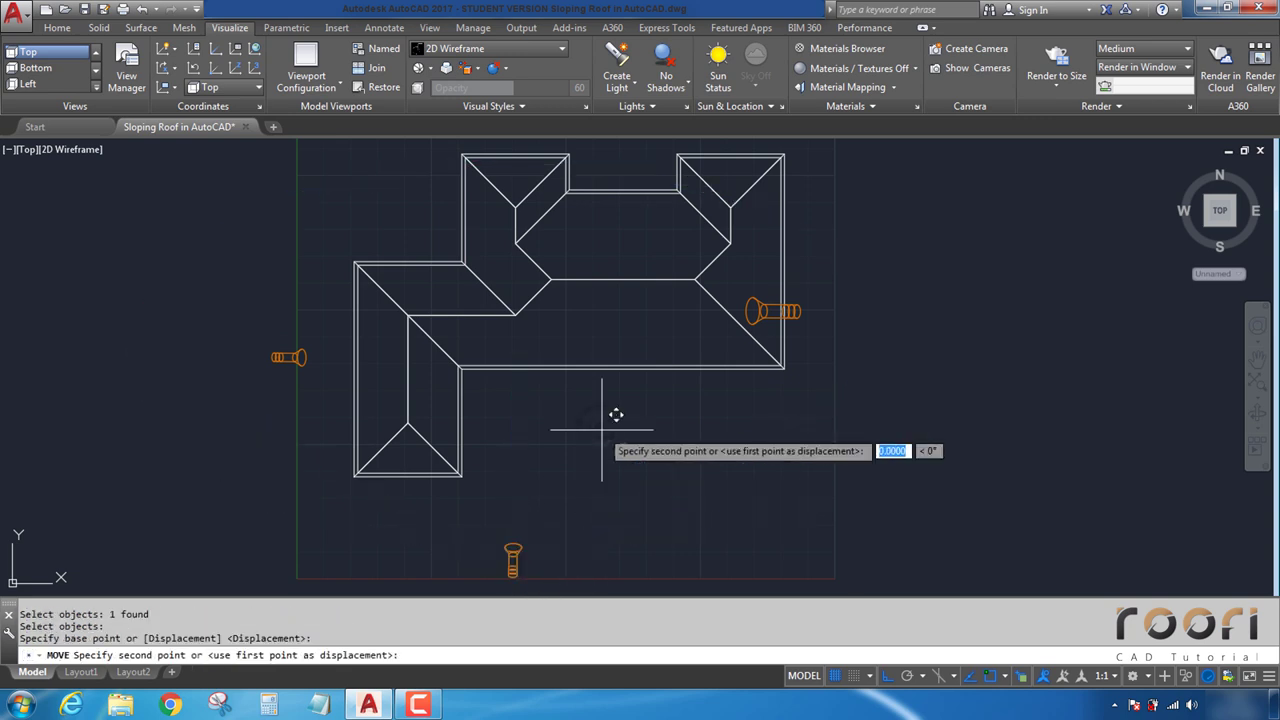
pyautogui.click(592, 452)
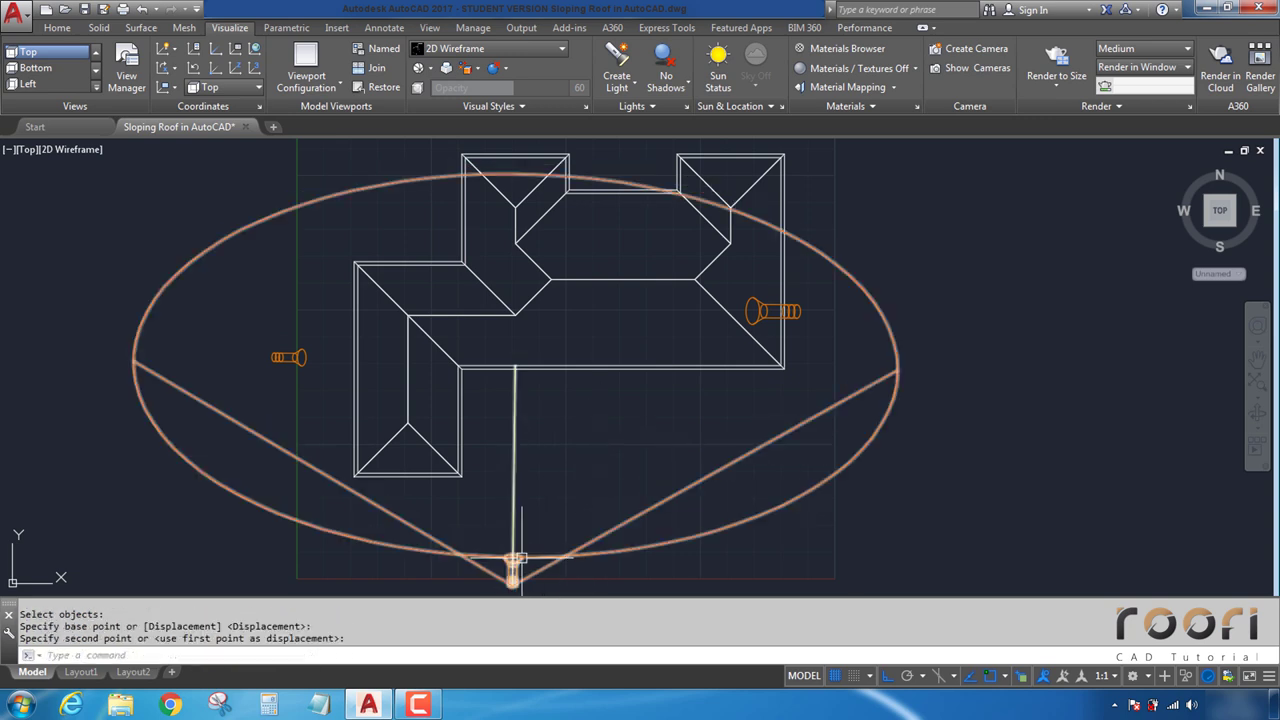
# Step: Push the right spotlight further to the right of the roof
pyautogui.moveTo(651, 463); pyautogui.dragTo(527, 523, button='middle')
pyautogui.press('Return')
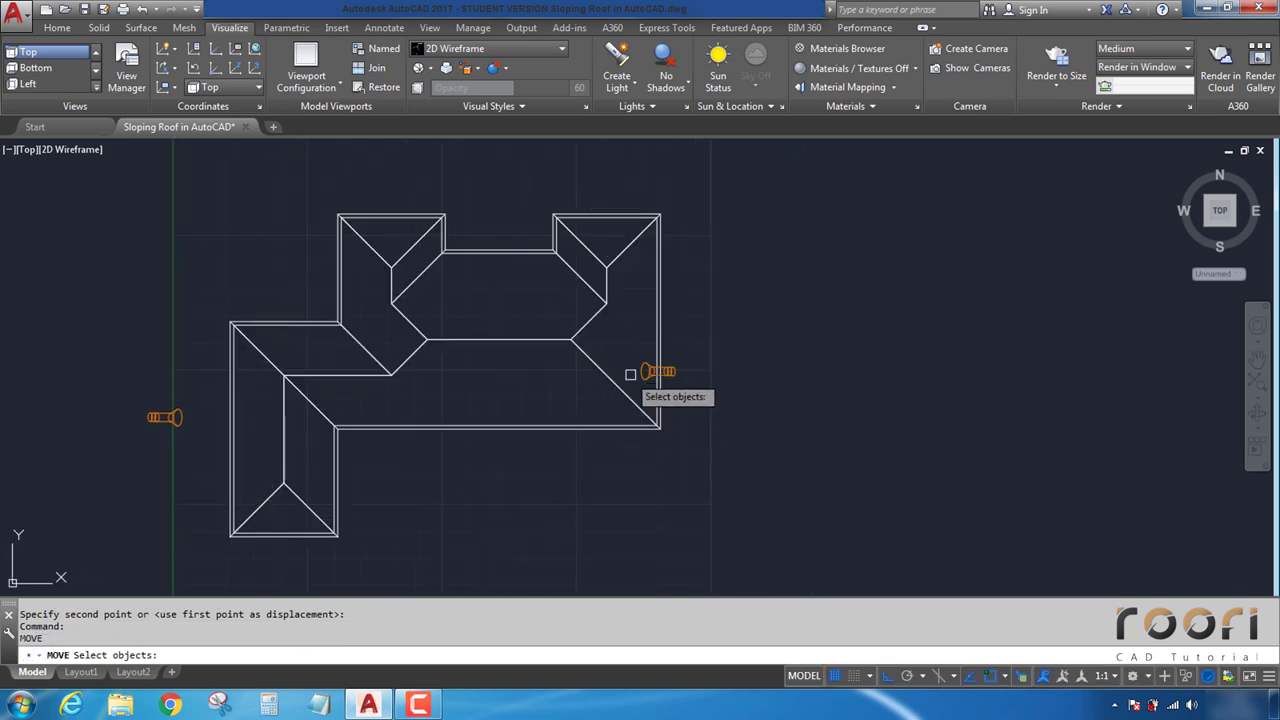
pyautogui.click(651, 370)
pyautogui.press('Return')
pyautogui.click(700, 345)
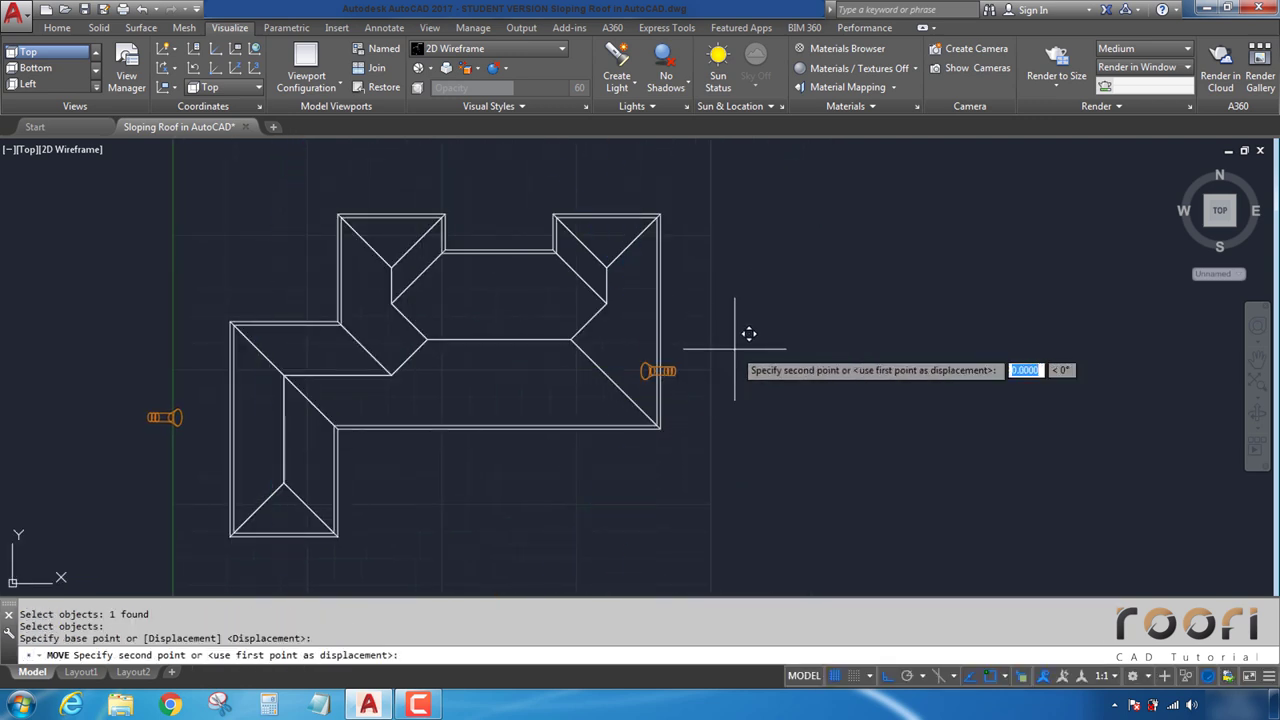
pyautogui.click(825, 361)
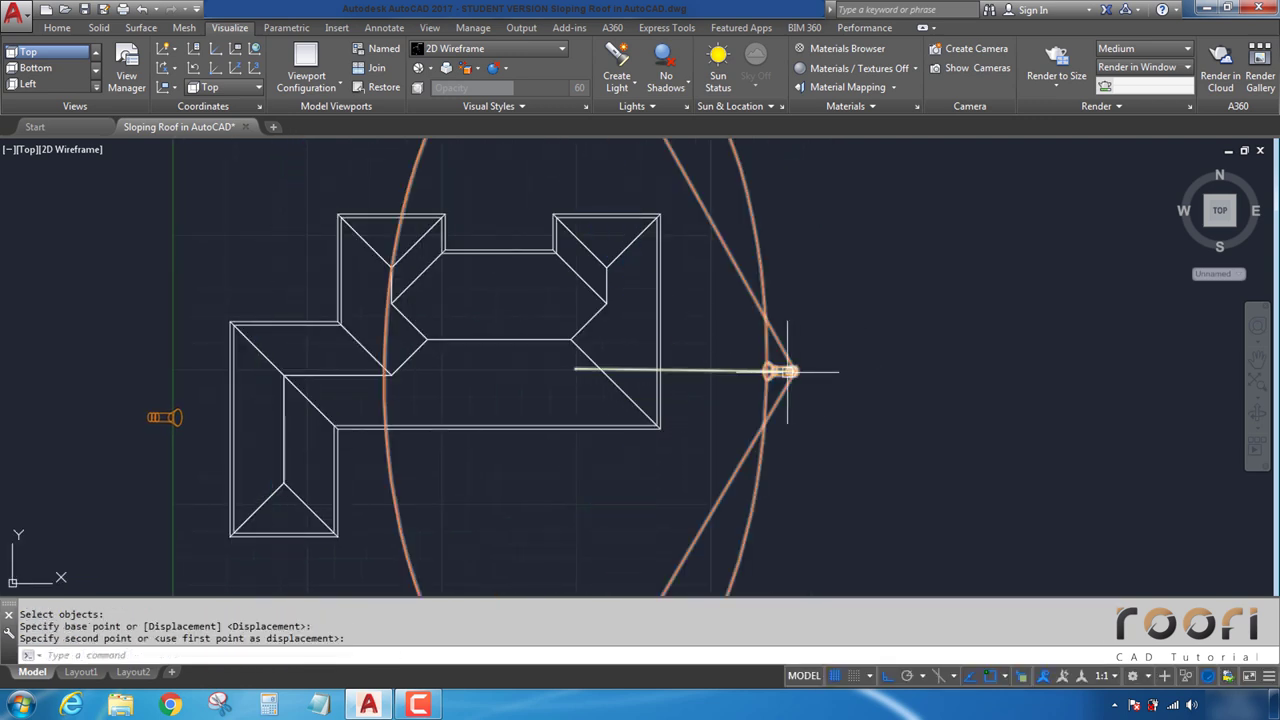
pyautogui.scroll(-2, 693, 435)
# Step: Orbit into a tilted 3D view of the roof and open the Render Presets Manager with RPREF
pyautogui.press('Escape')
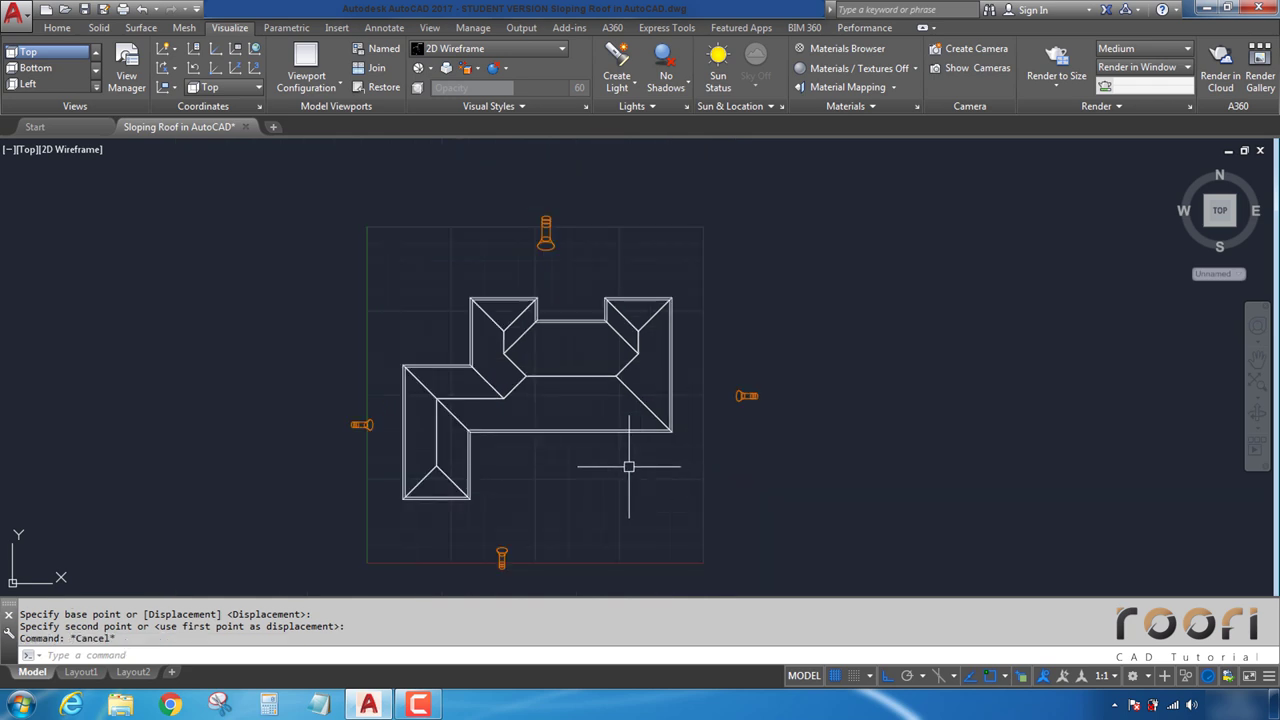
pyautogui.moveTo(586, 482)
pyautogui.keyDown('shift'); pyautogui.mouseDown(button='middle')
pyautogui.moveTo(677, 354)
pyautogui.moveTo(783, 349)
pyautogui.moveTo(809, 331)
pyautogui.moveTo(817, 343)
pyautogui.mouseUp(button='middle'); pyautogui.keyUp('shift')
pyautogui.scroll(3, 500, 477)
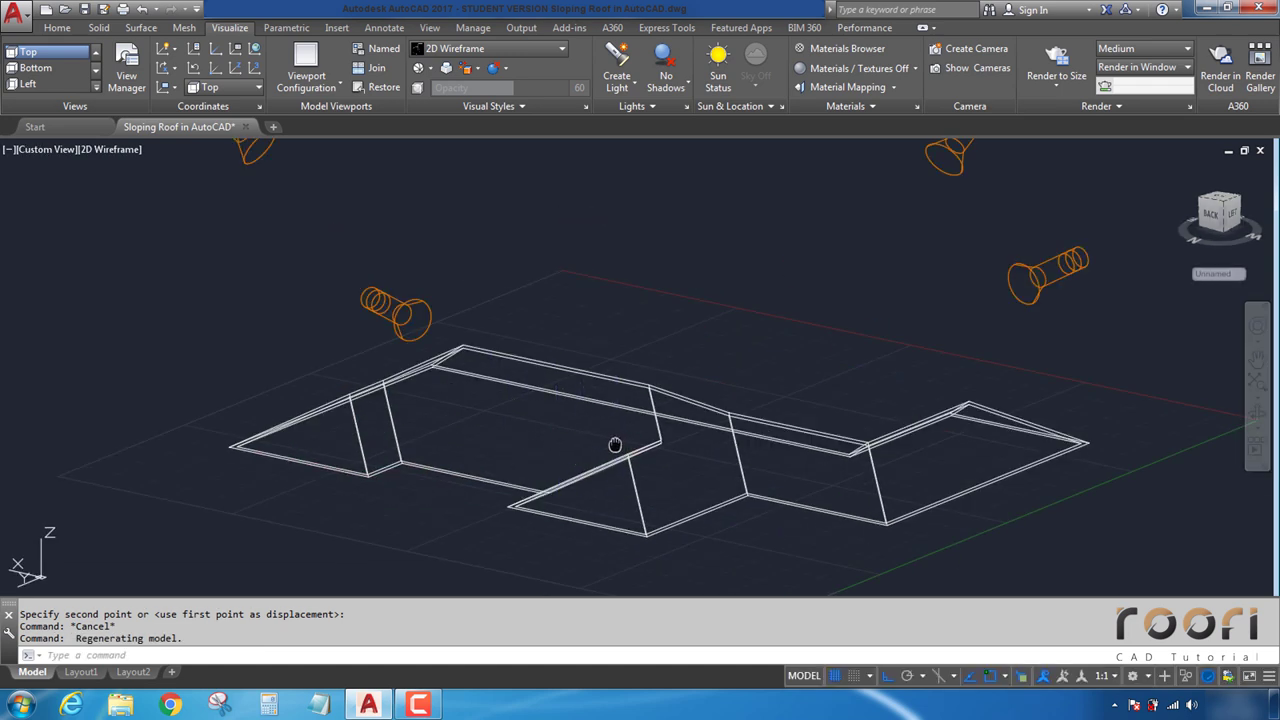
pyautogui.moveTo(615, 444)
pyautogui.mouseDown(button='middle')
pyautogui.moveTo(609, 412)
pyautogui.moveTo(609, 423)
pyautogui.mouseUp(button='middle')
pyautogui.write('p')
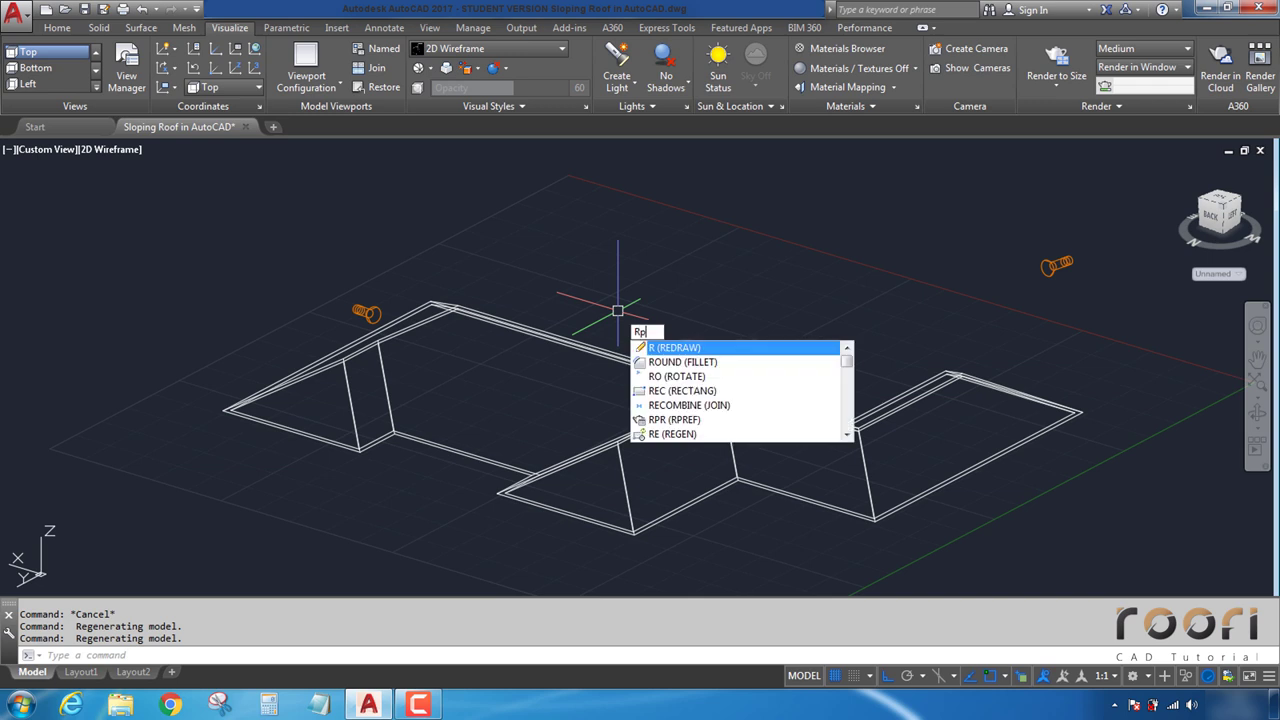
pyautogui.write('ref')
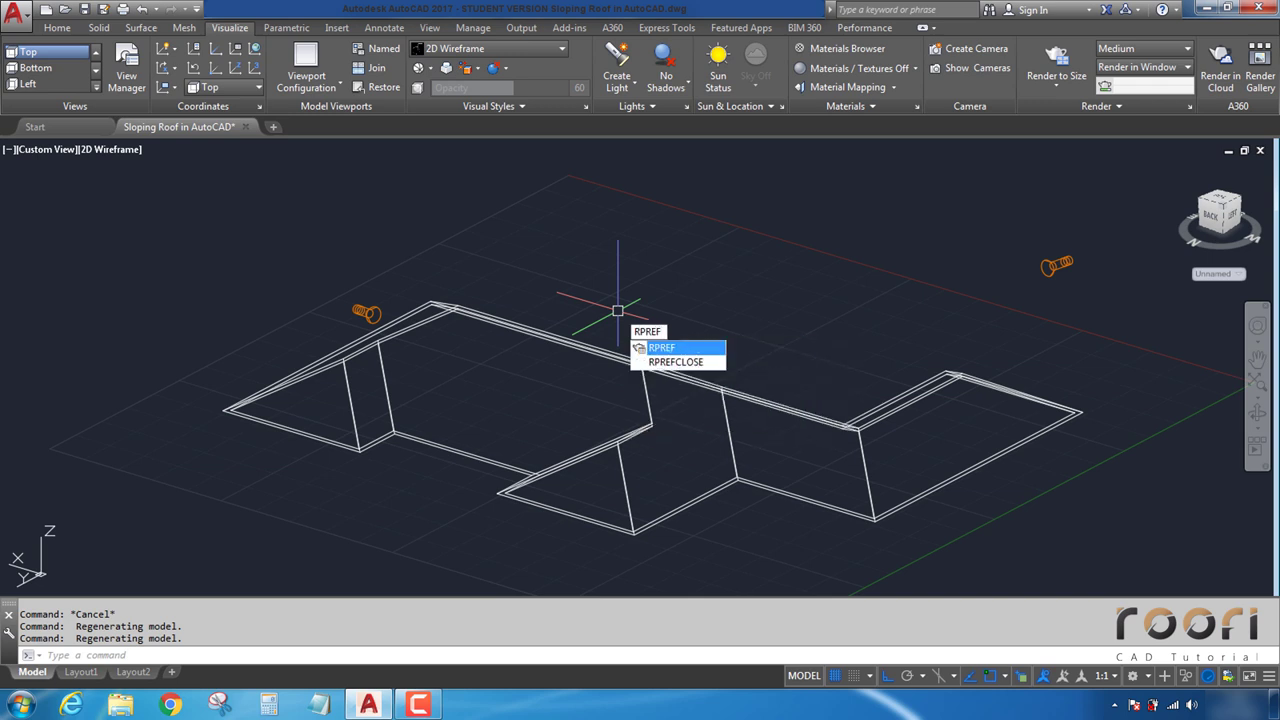
pyautogui.press('Return')
# Step: Switch the viewport to Perspective, orbit closer, and apply the Realistic visual style
pyautogui.moveTo(709, 371); pyautogui.dragTo(665, 354, button='middle')
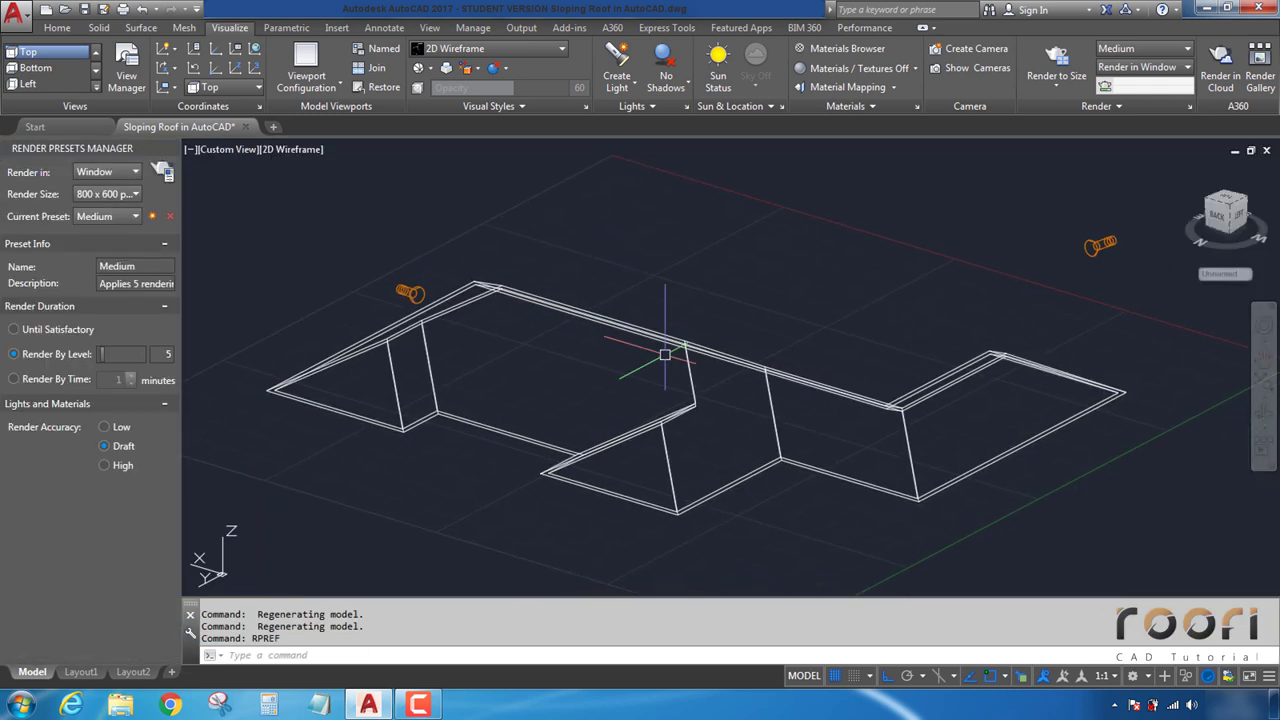
pyautogui.click(240, 160)
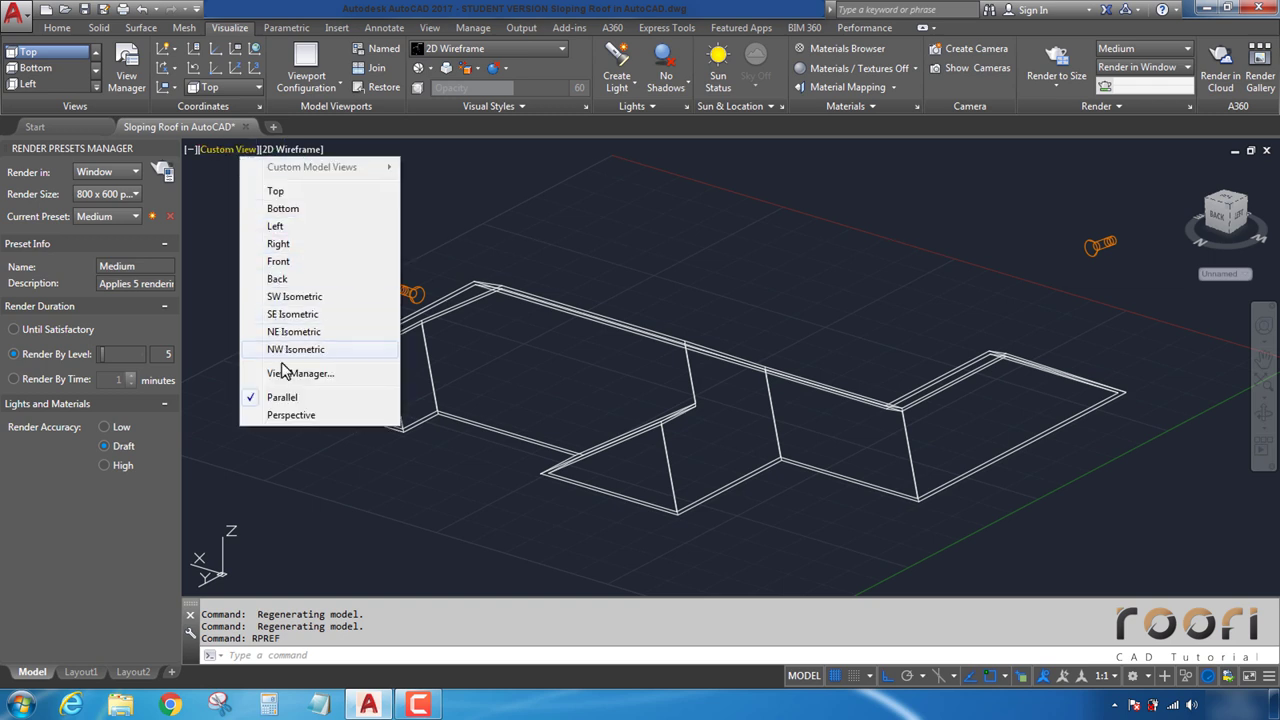
pyautogui.click(284, 416)
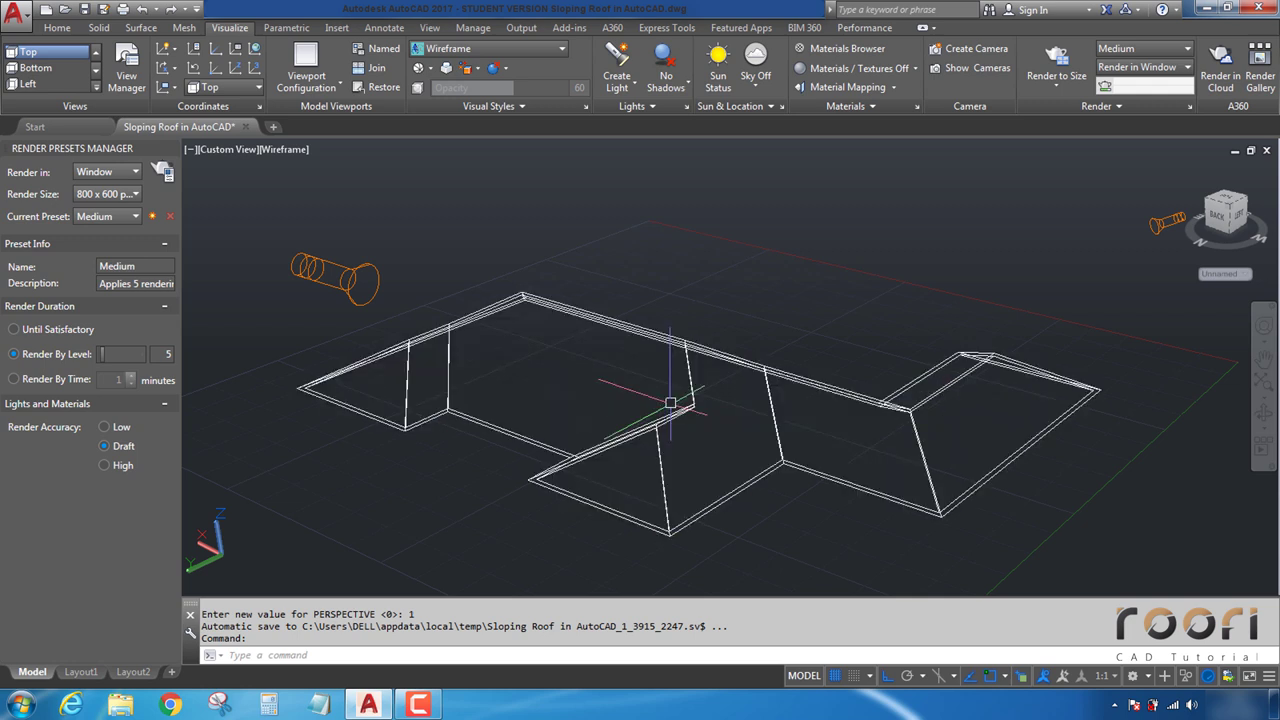
pyautogui.keyDown('shift'); pyautogui.moveTo(670, 403); pyautogui.dragTo(686, 380, button='middle'); pyautogui.keyUp('shift')
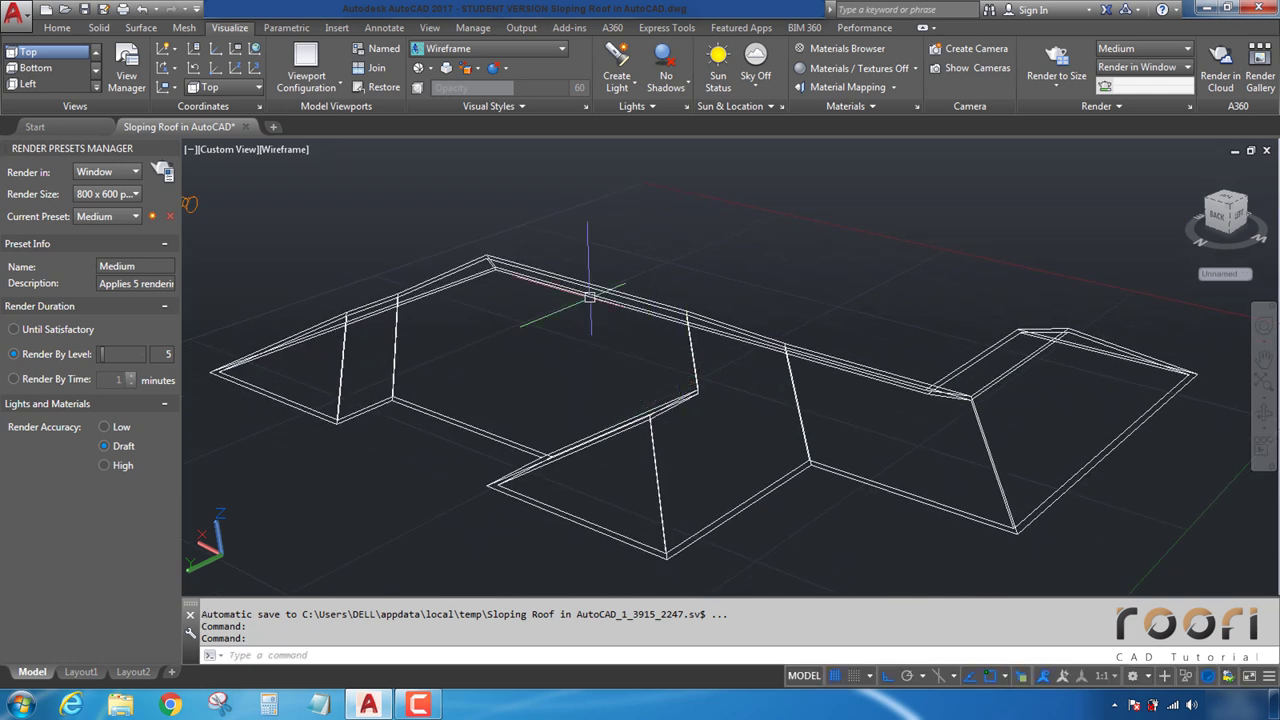
pyautogui.click(548, 50)
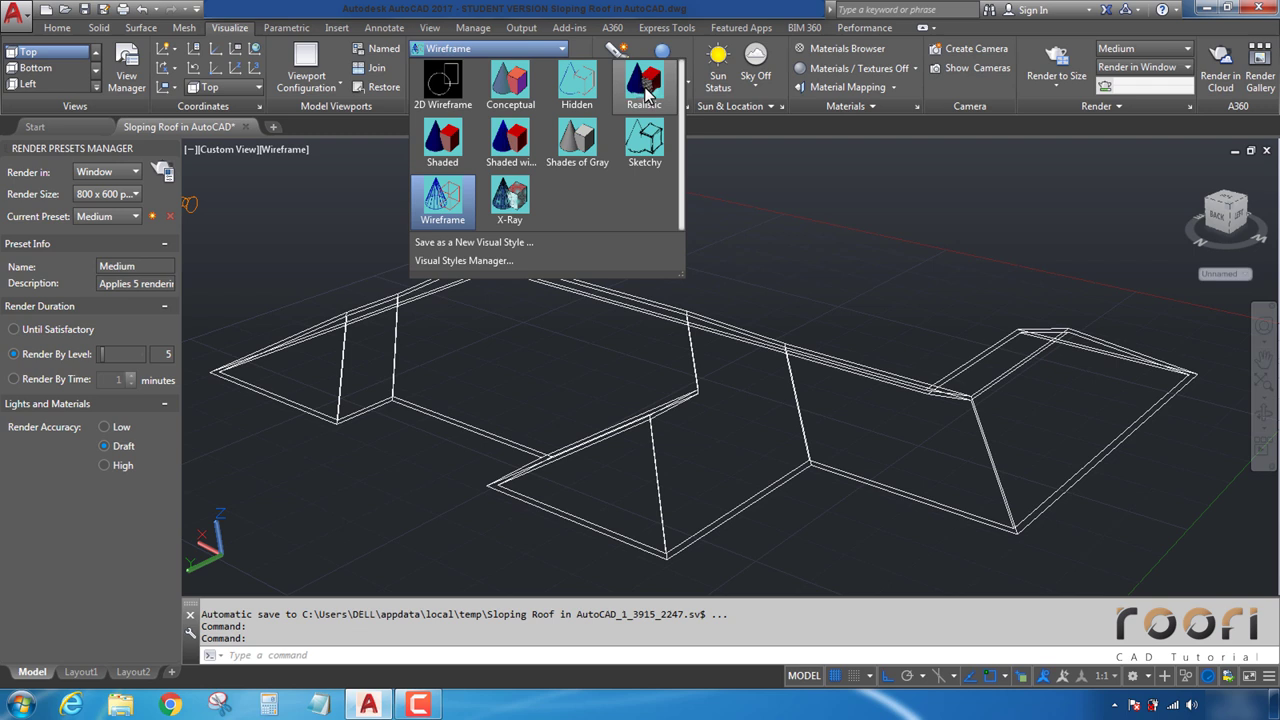
pyautogui.click(645, 88)
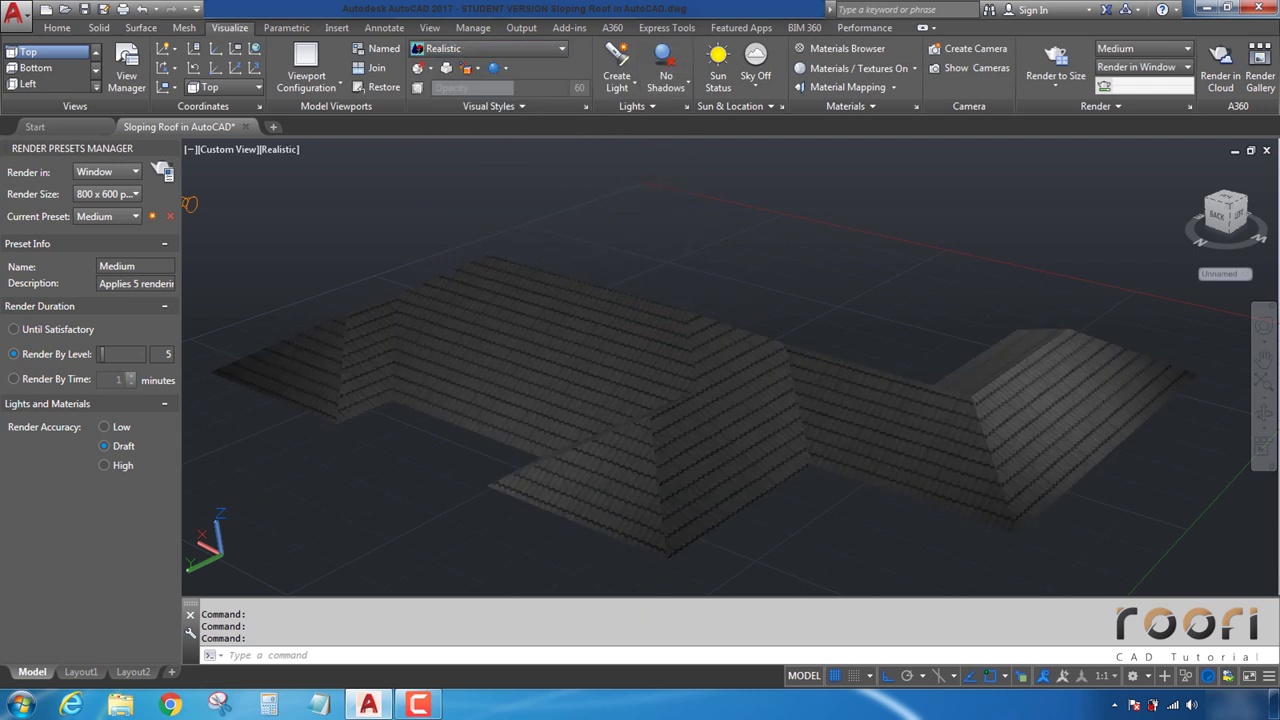
# Step: Turn on Full Shadows, set Render Accuracy to High, and start rendering the roof
pyautogui.click(687, 85)
pyautogui.click(670, 177)
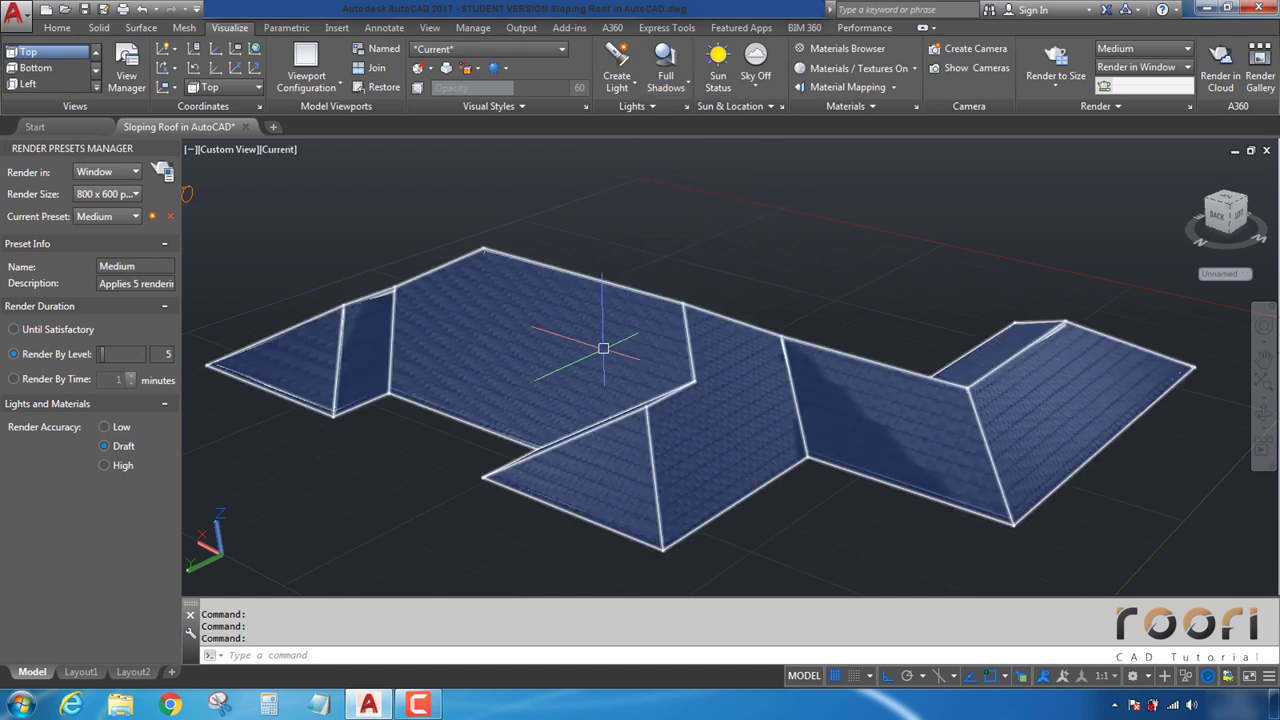
pyautogui.scroll(3, 603, 348)
pyautogui.moveTo(591, 350)
pyautogui.mouseDown(button='middle')
pyautogui.moveTo(622, 340)
pyautogui.moveTo(608, 352)
pyautogui.mouseUp(button='middle')
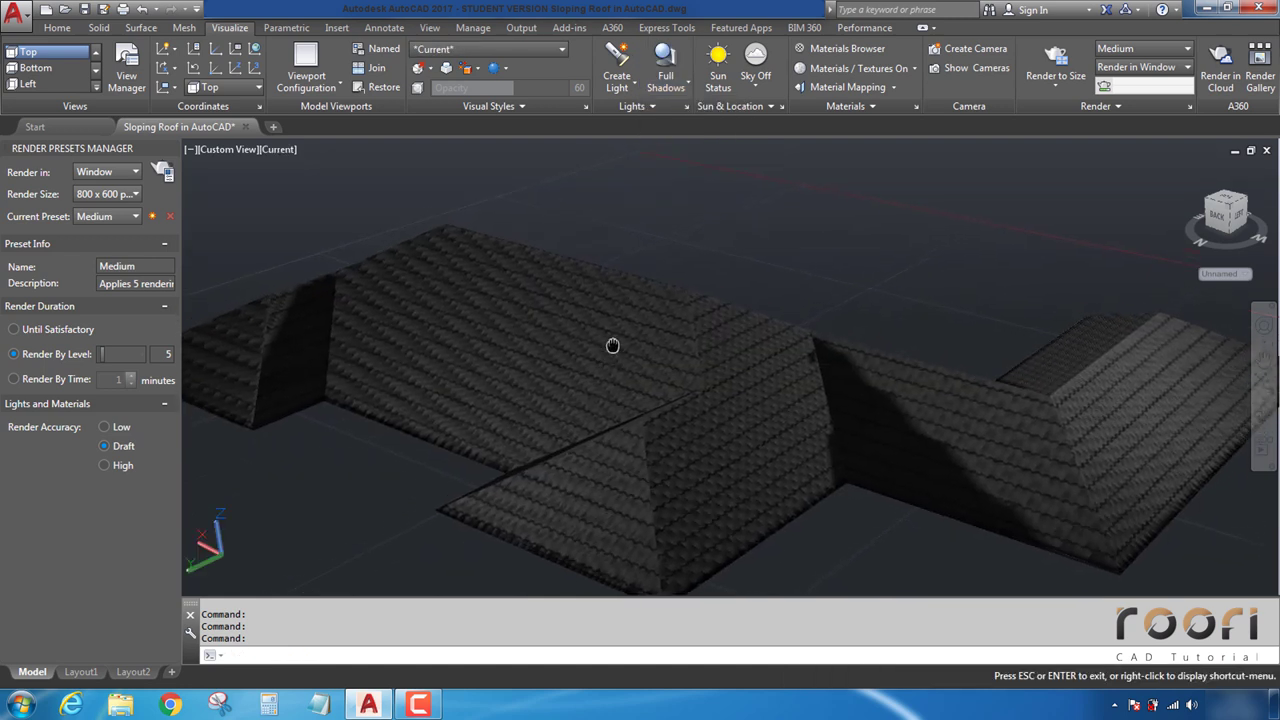
pyautogui.click(111, 467)
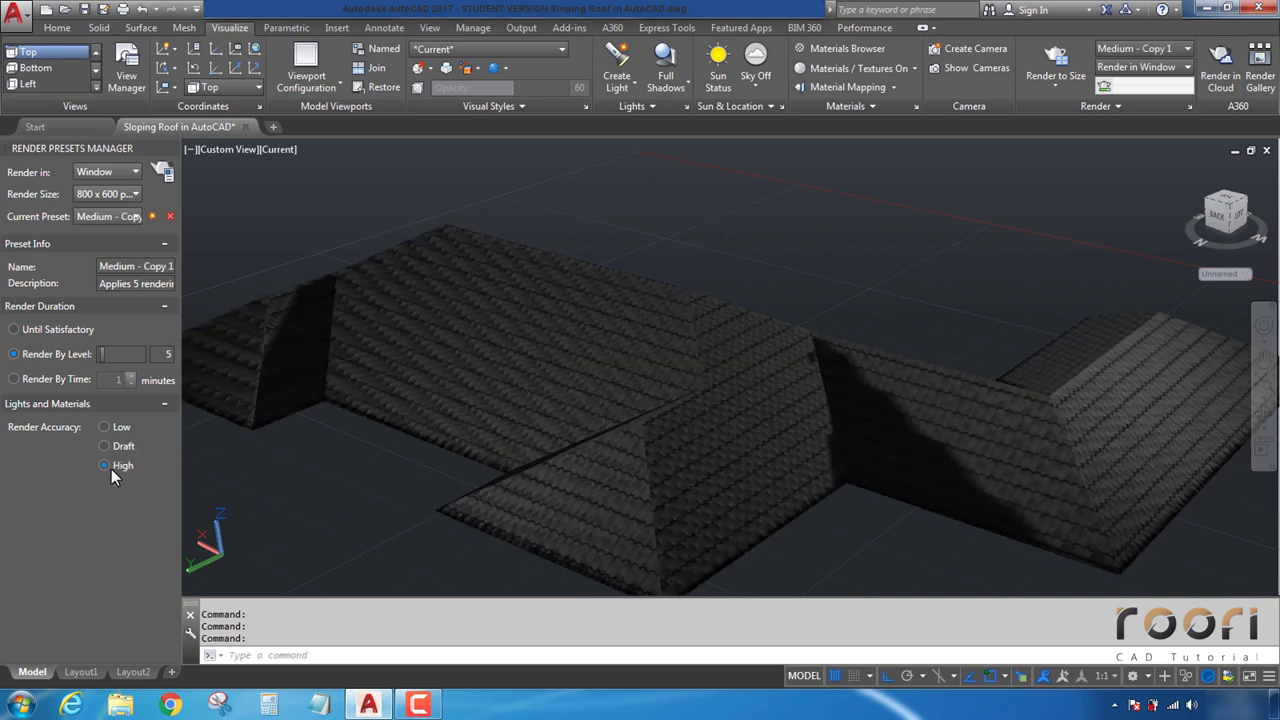
pyautogui.click(161, 174)
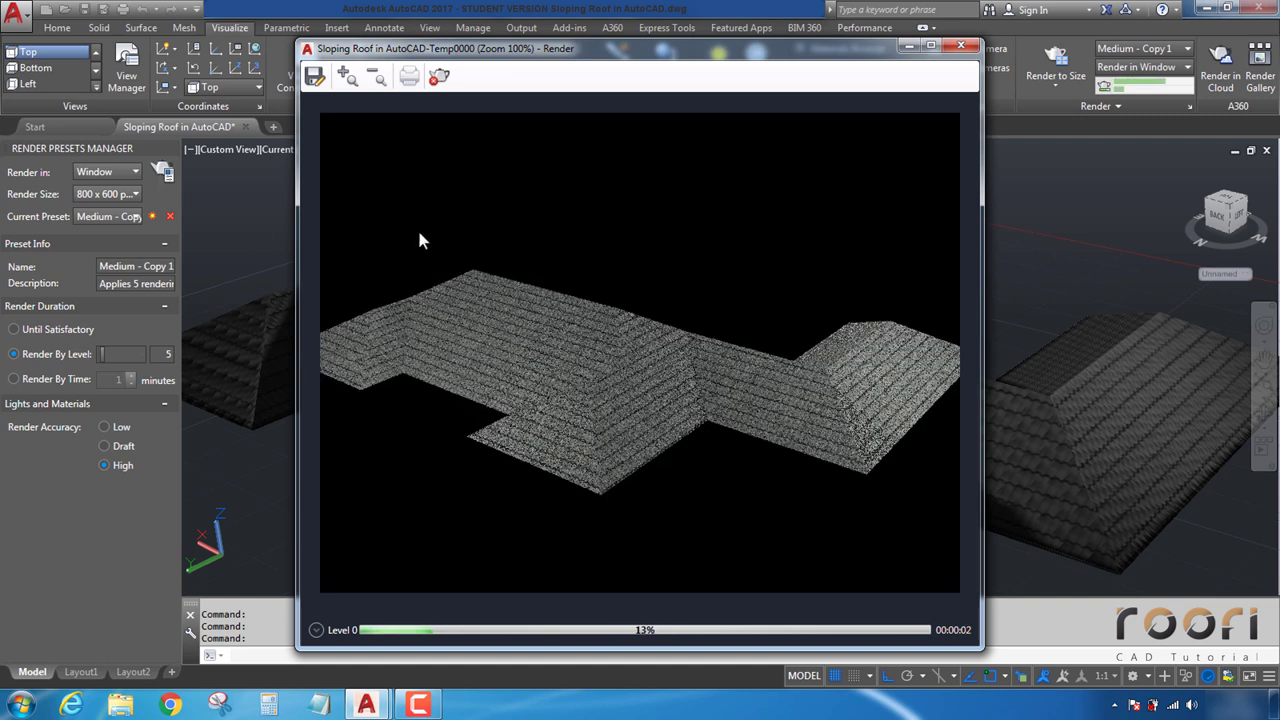
# Step: Cancel the render, close the Render window, and zoom in on the roof with the SteeringWheel
pyautogui.click(438, 76)
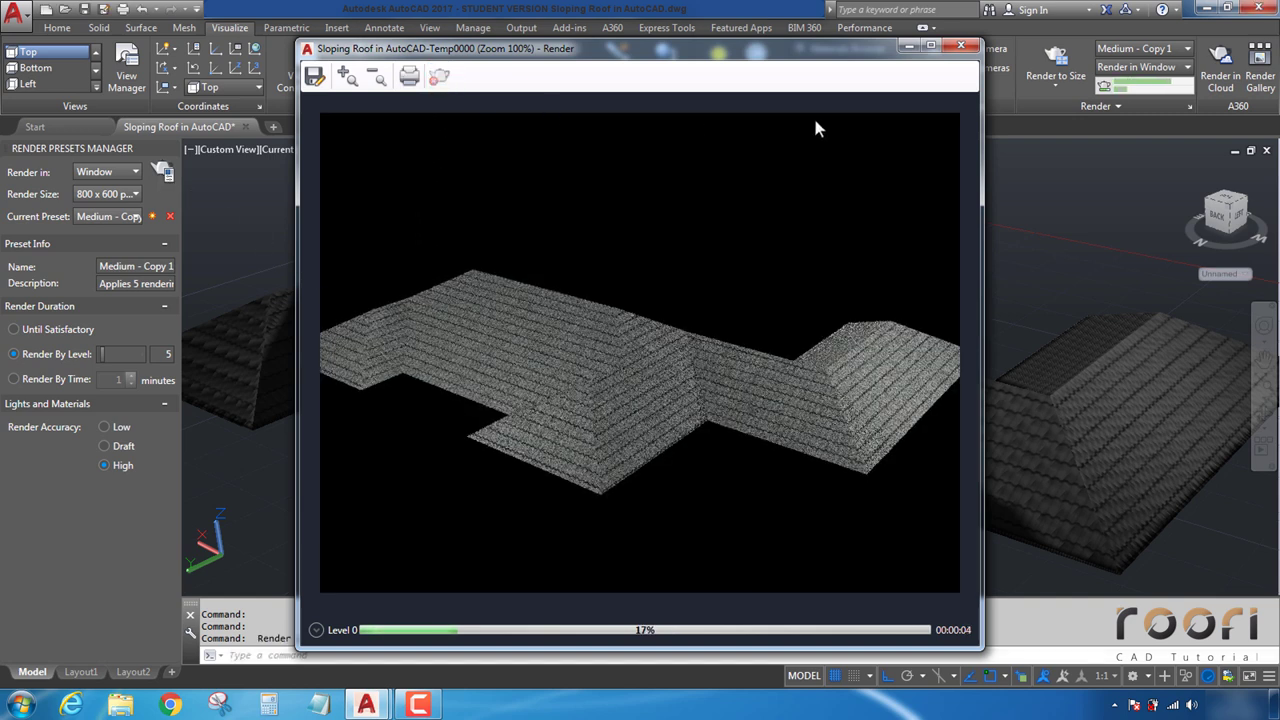
pyautogui.click(960, 48)
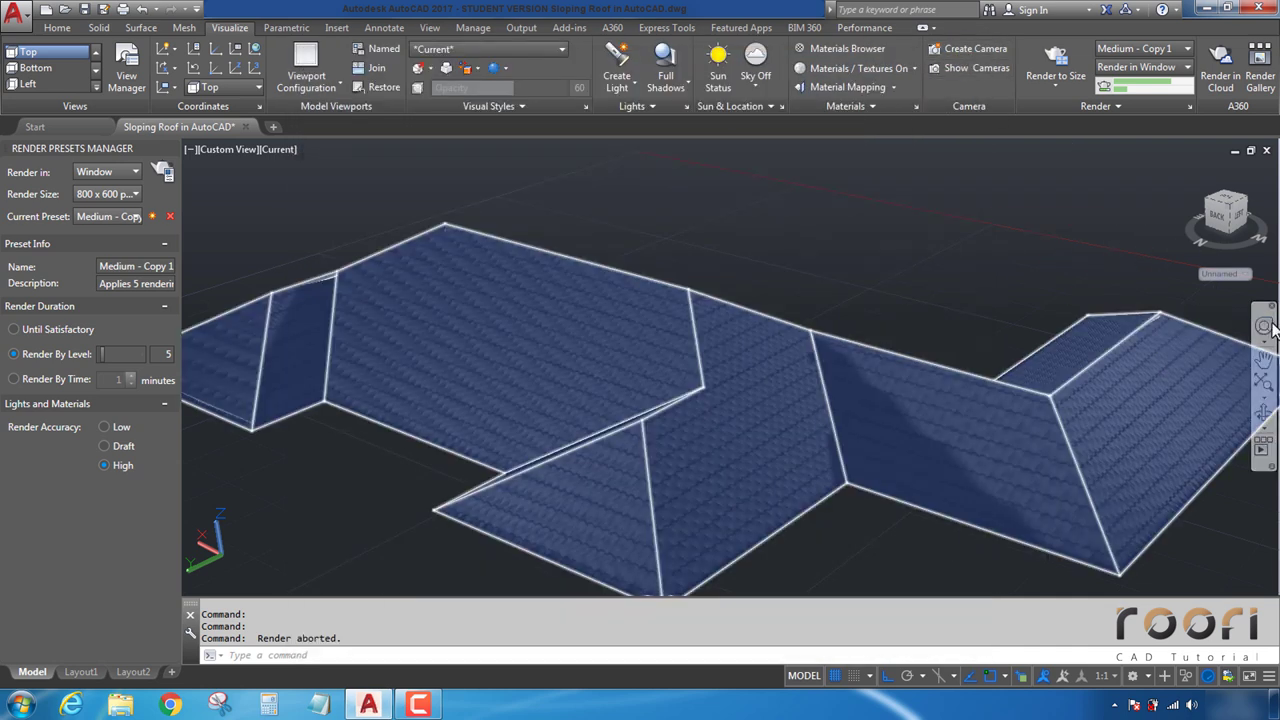
pyautogui.click(1264, 328)
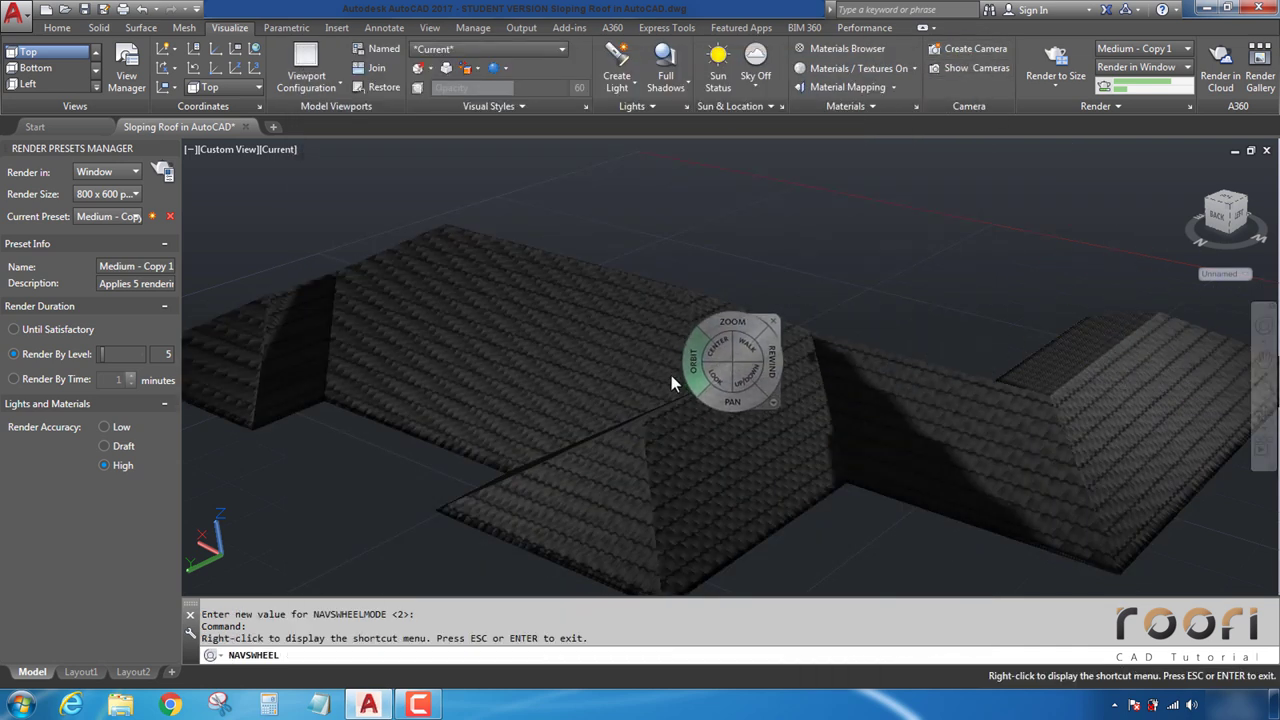
pyautogui.moveTo(717, 337)
pyautogui.mouseDown()
pyautogui.moveTo(703, 378)
pyautogui.moveTo(633, 424)
pyautogui.moveTo(639, 404)
pyautogui.mouseUp()
pyautogui.press('Escape')
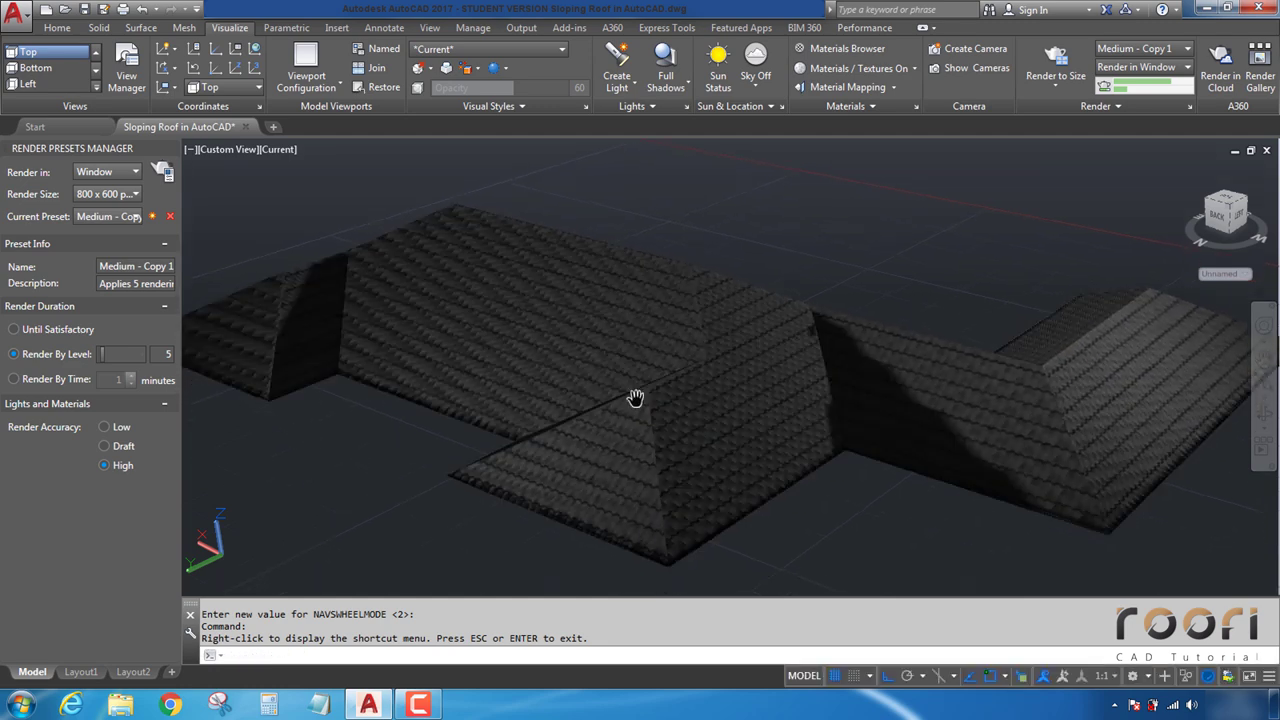
# Step: Retry the render, abort it, and zoom in slightly on the roof
pyautogui.click(166, 174)
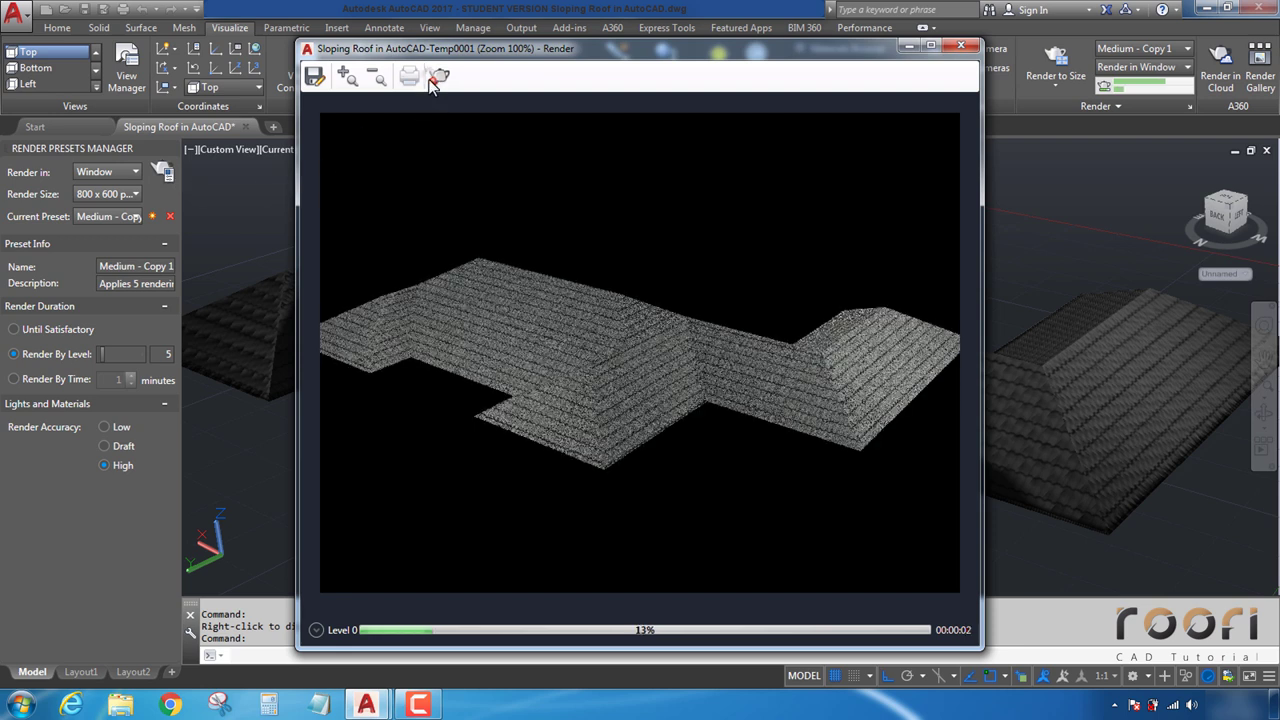
pyautogui.click(961, 45)
pyautogui.click(966, 68)
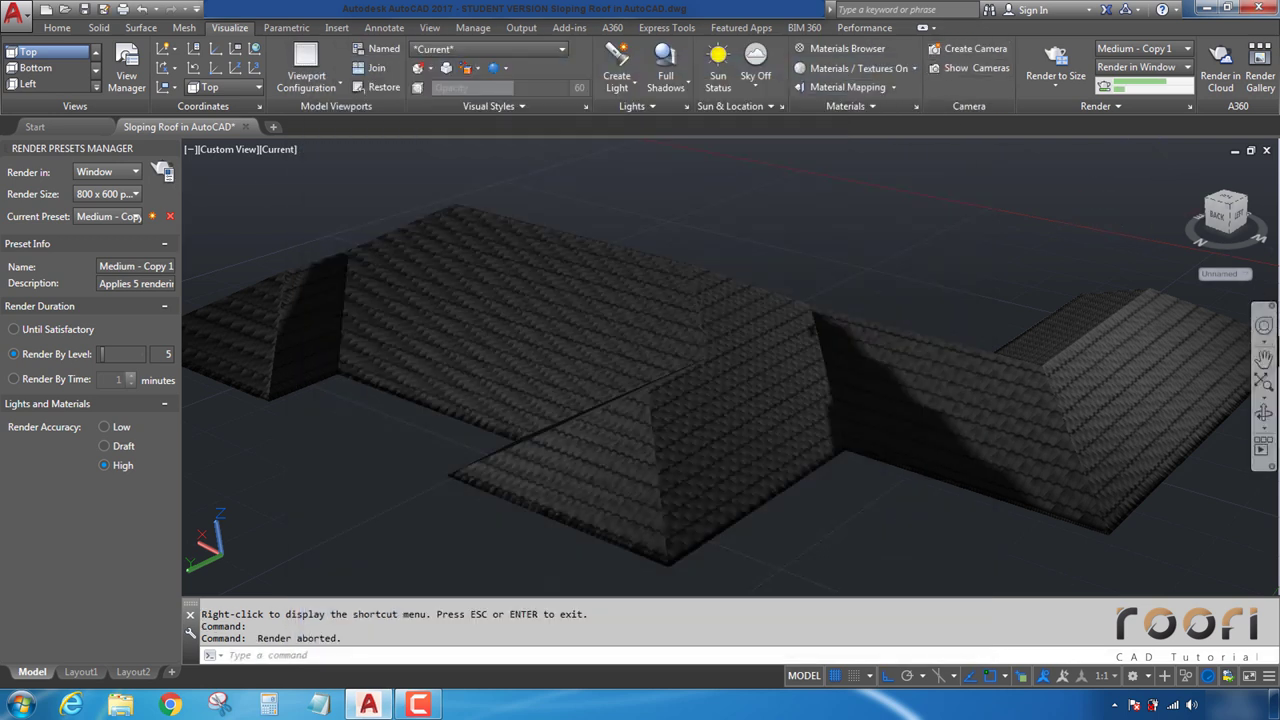
pyautogui.click(1264, 332)
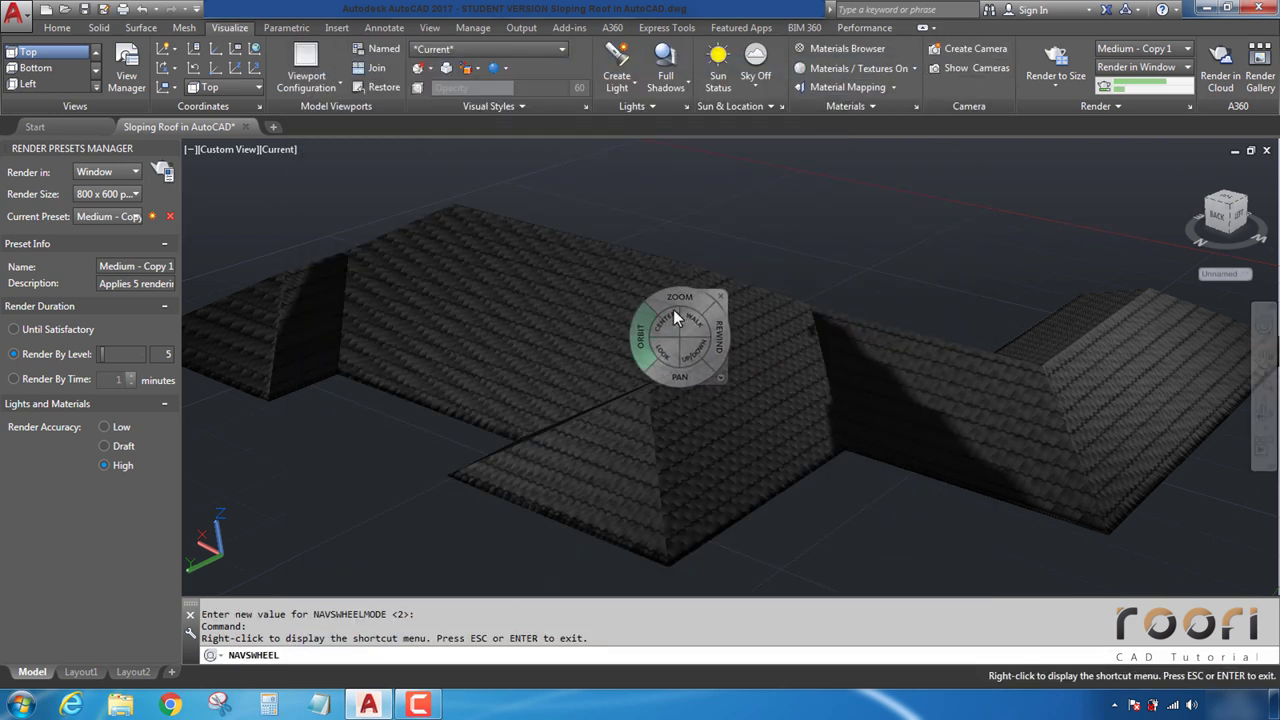
pyautogui.click(675, 302)
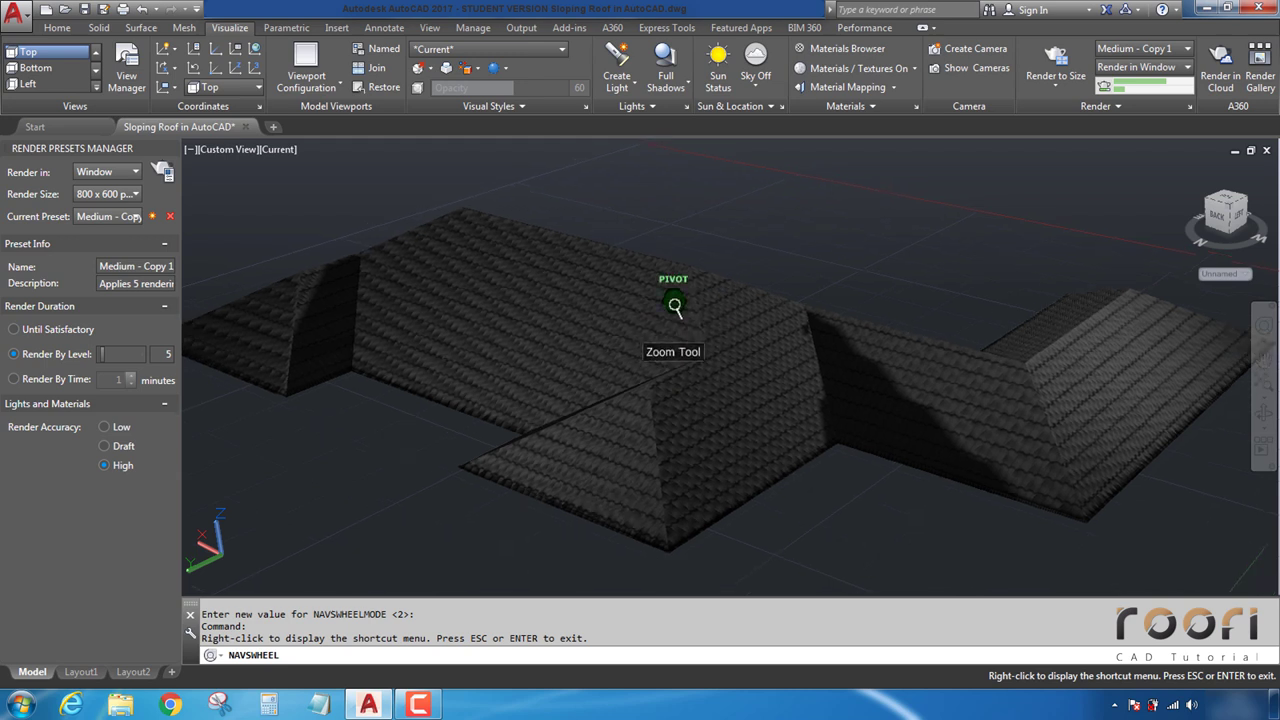
pyautogui.click(720, 299)
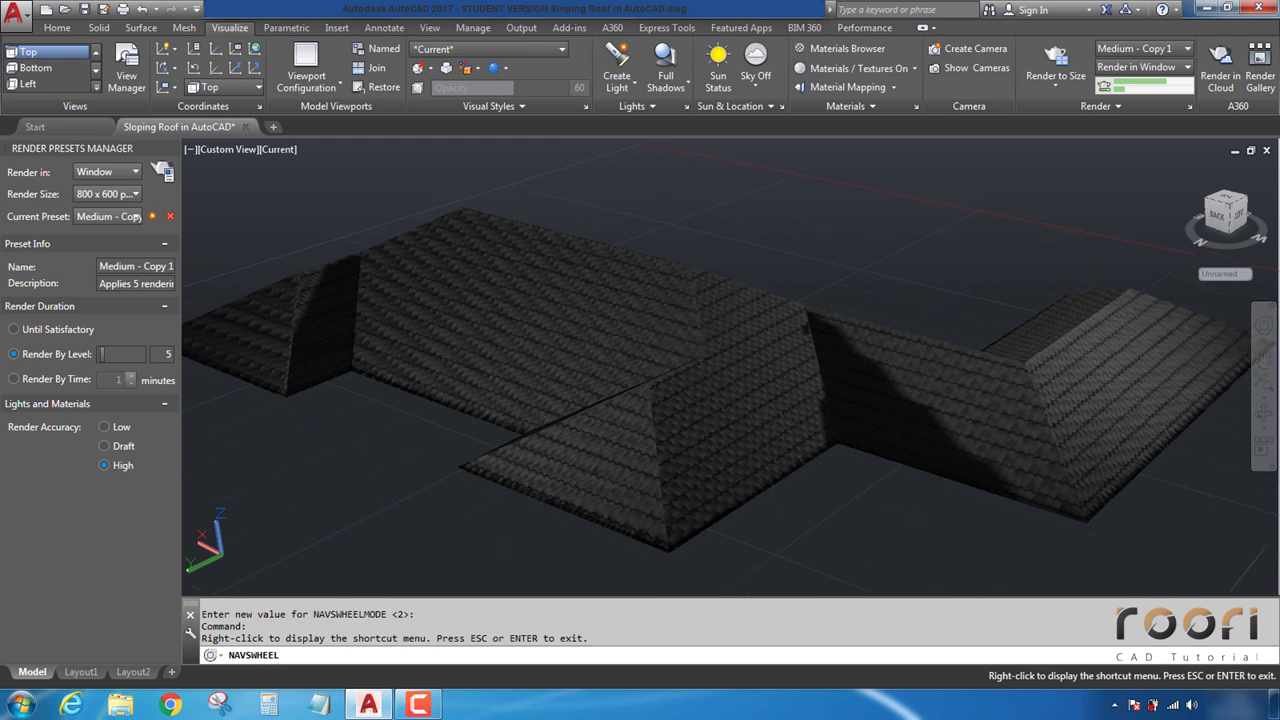
# Step: Render again, cancel it, then pan and zoom out so the whole roof fits
pyautogui.click(163, 171)
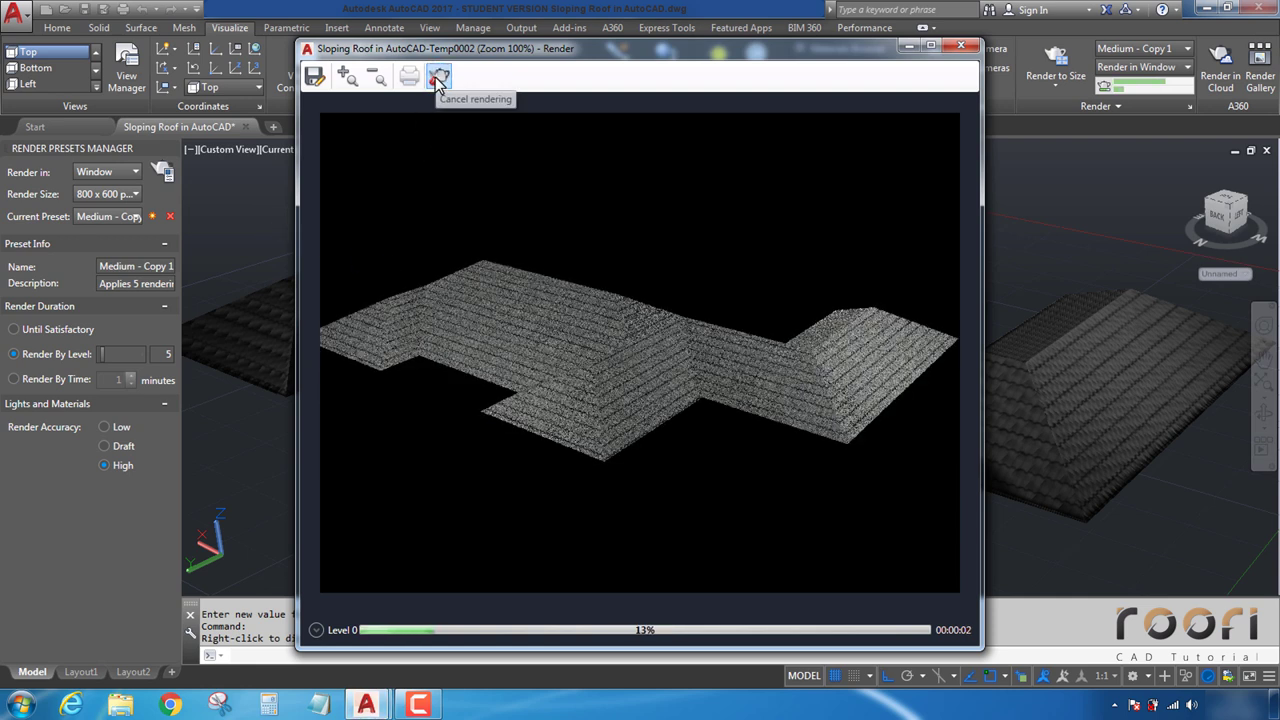
pyautogui.click(953, 50)
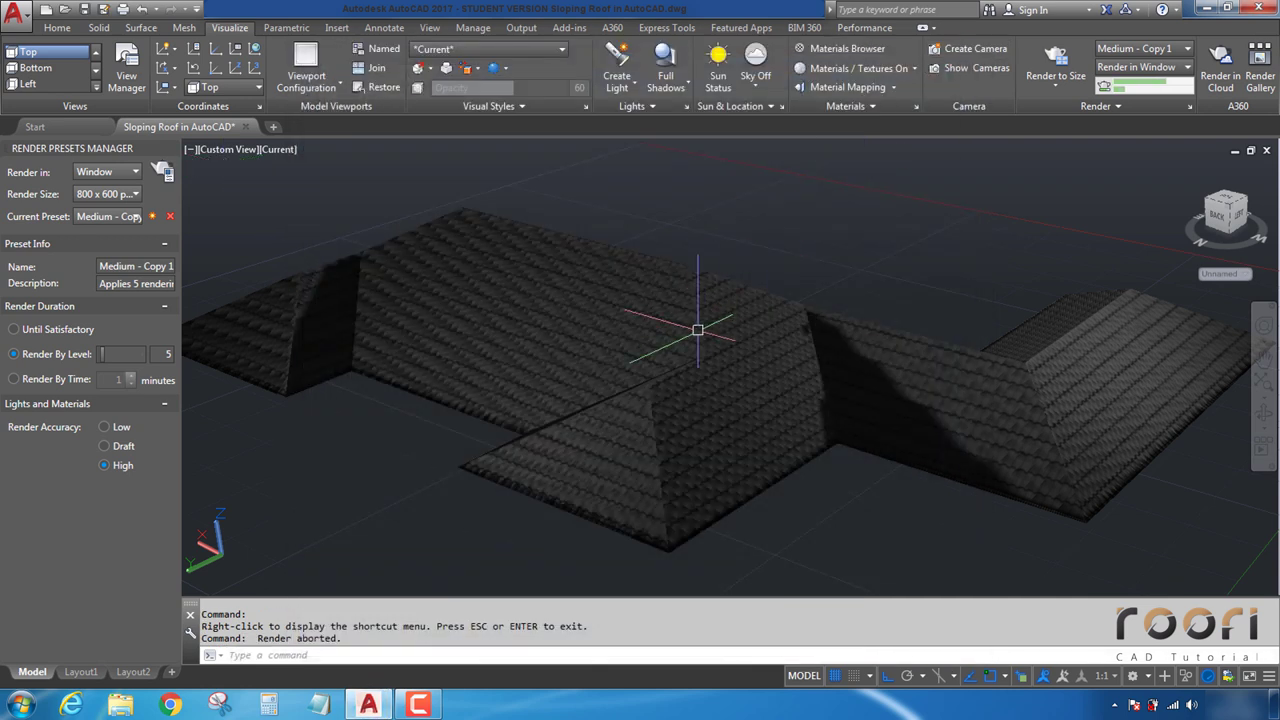
pyautogui.moveTo(697, 329); pyautogui.dragTo(678, 357, button='middle')
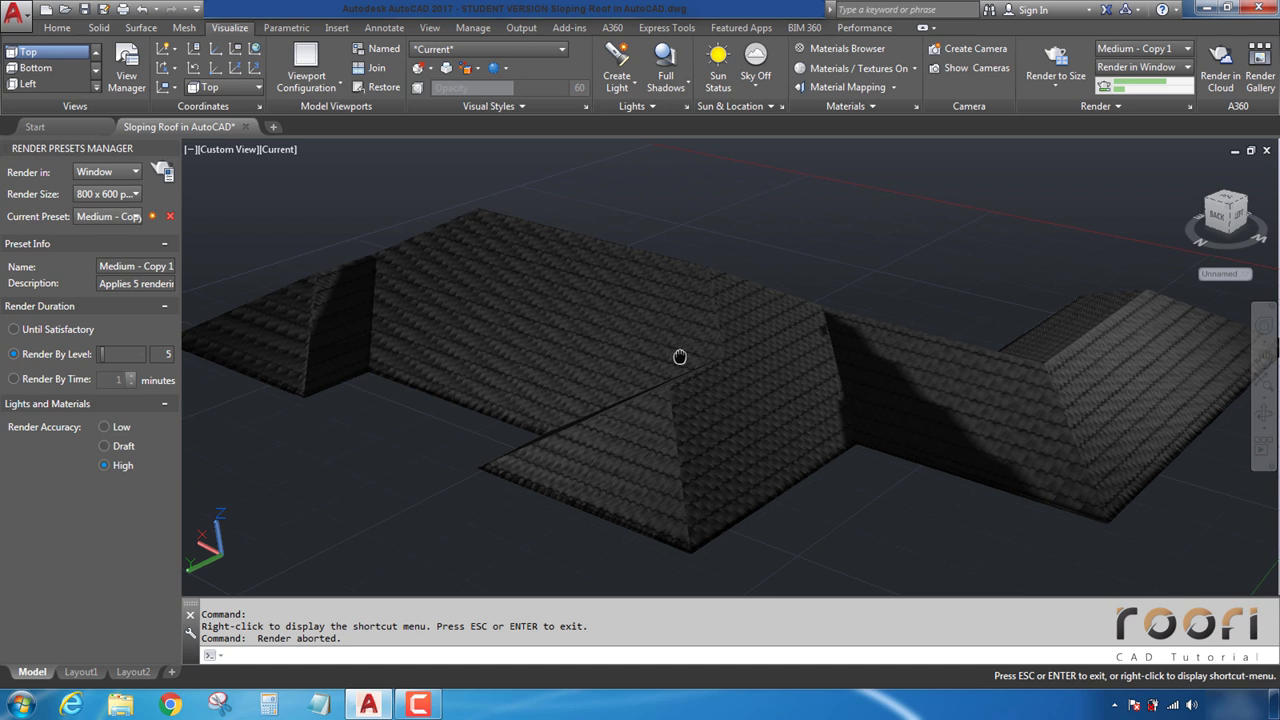
pyautogui.press('Escape')
pyautogui.click(1261, 329)
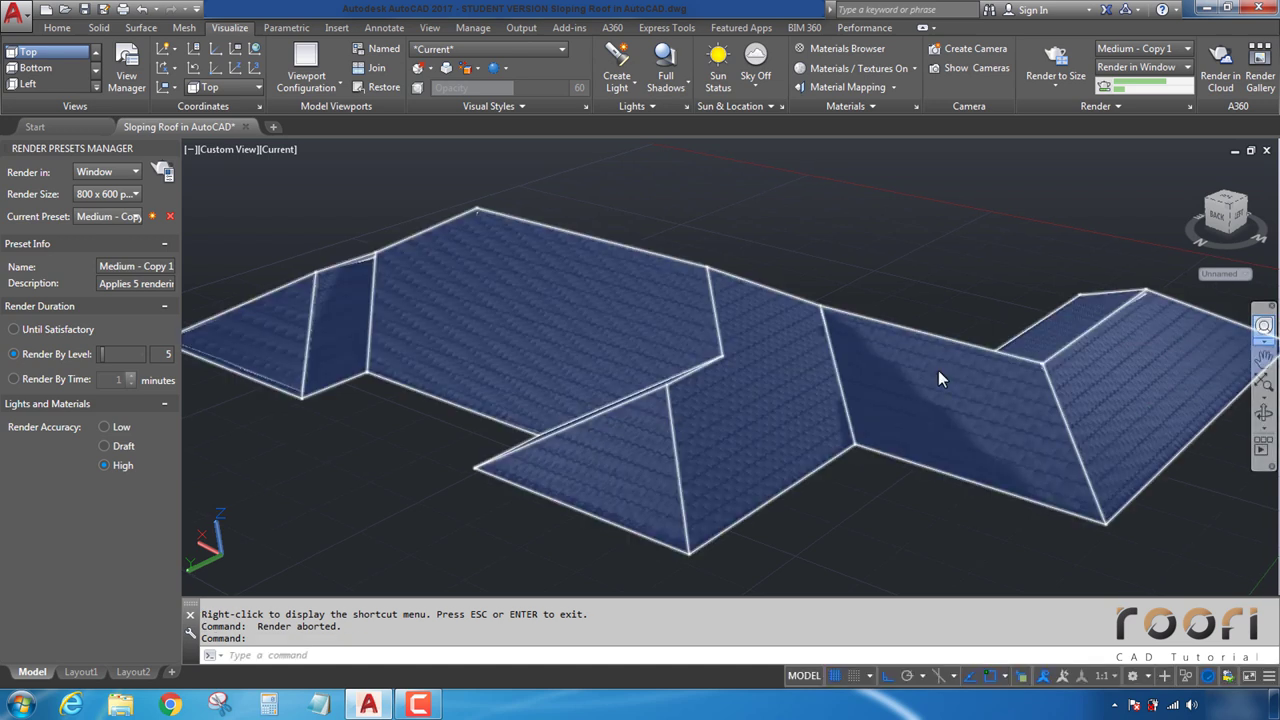
pyautogui.moveTo(667, 338); pyautogui.dragTo(677, 342)
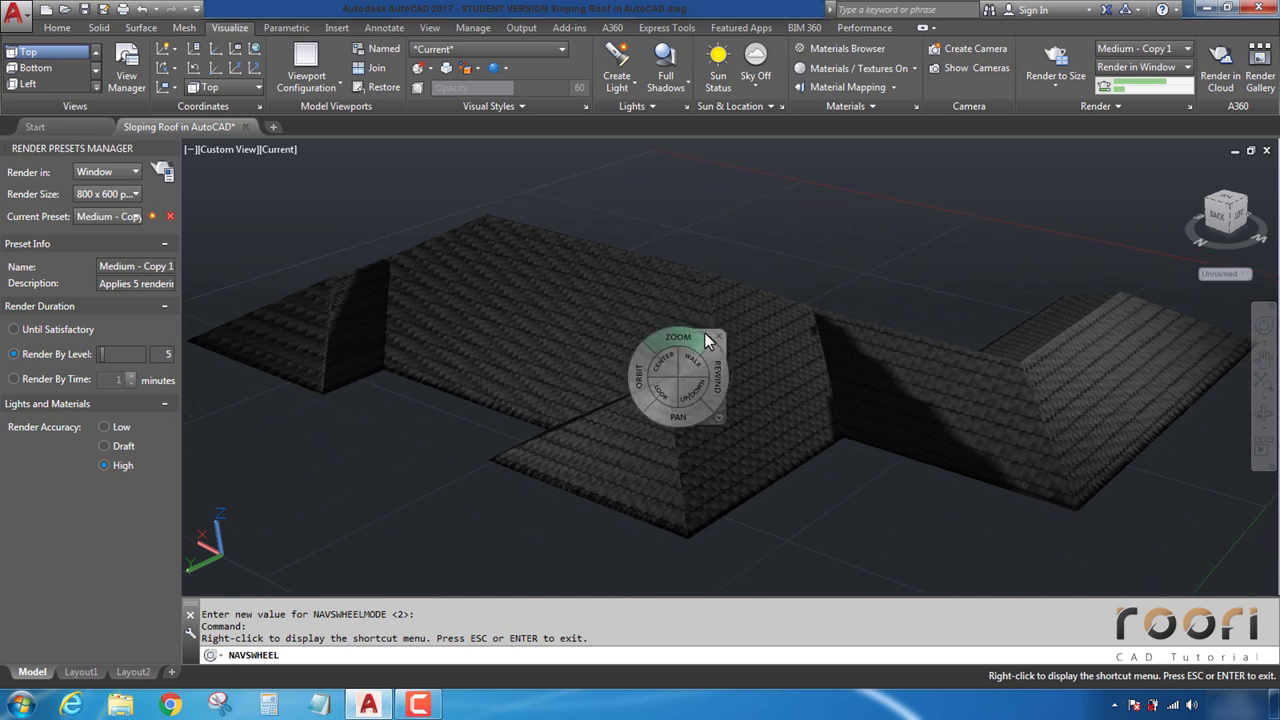
pyautogui.click(716, 336)
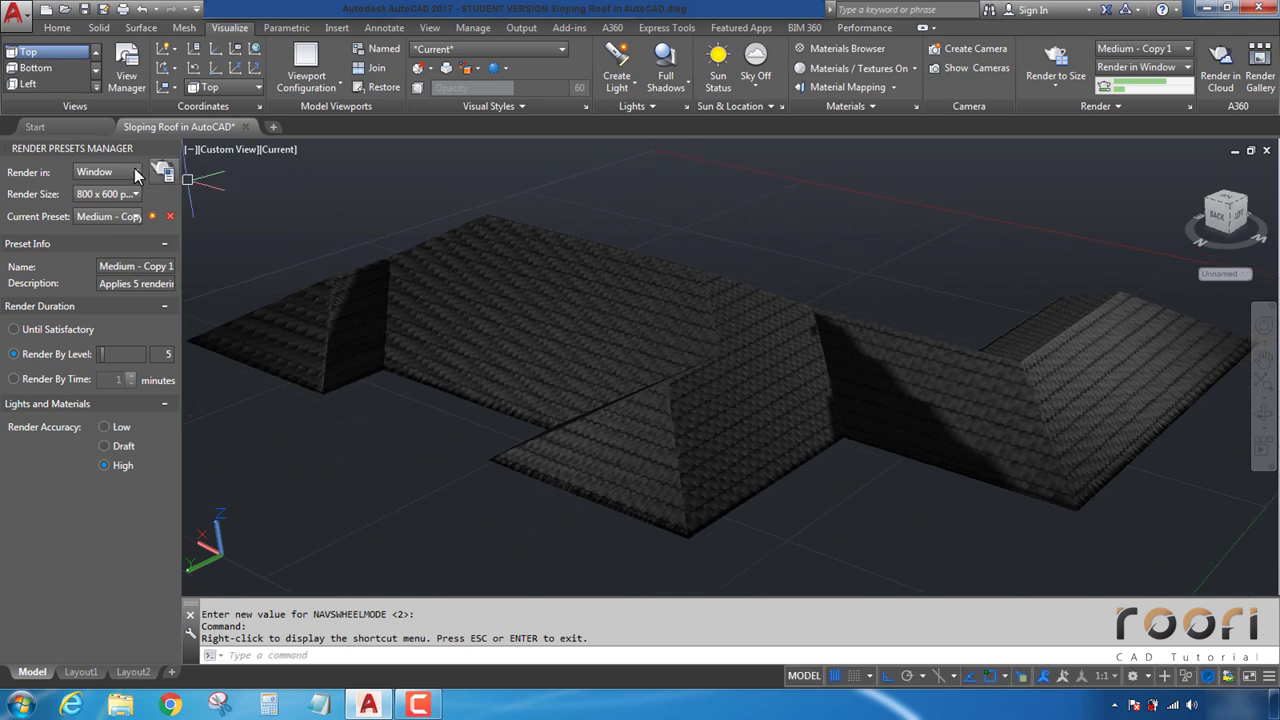
# Step: Render the roof, close the window, set Render Accuracy to Draft, and render again
pyautogui.click(162, 172)
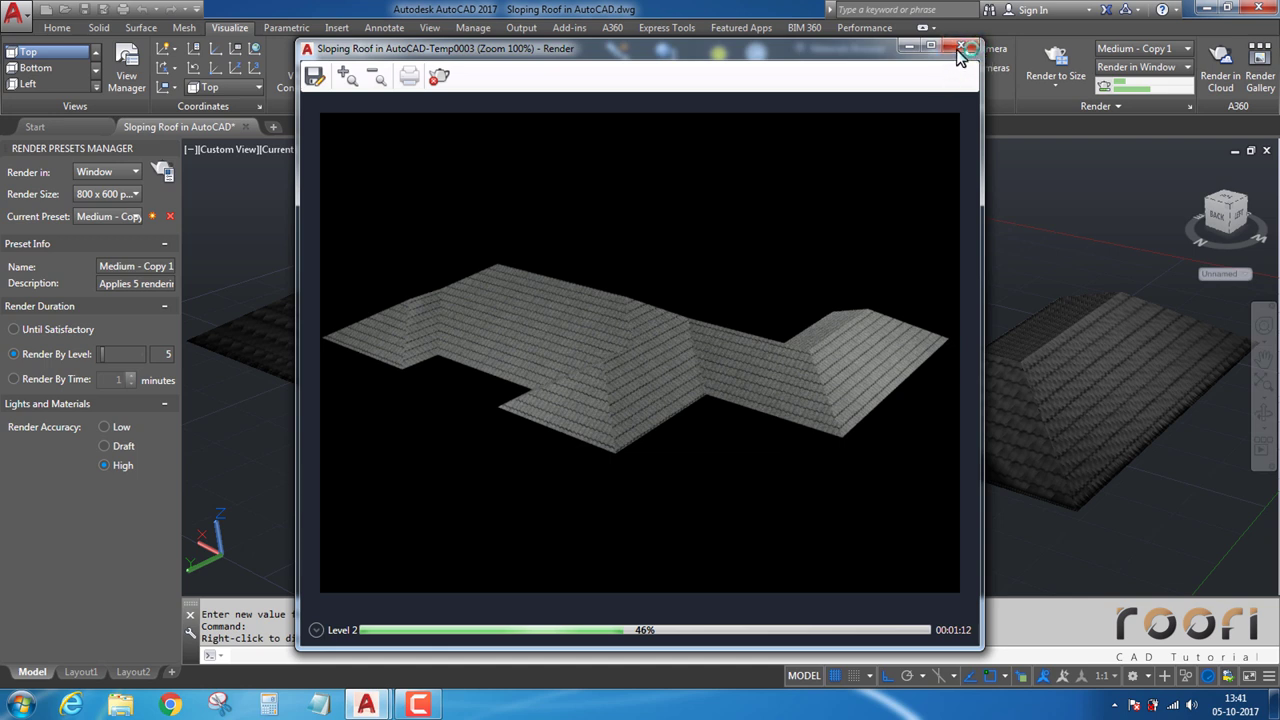
pyautogui.click(958, 48)
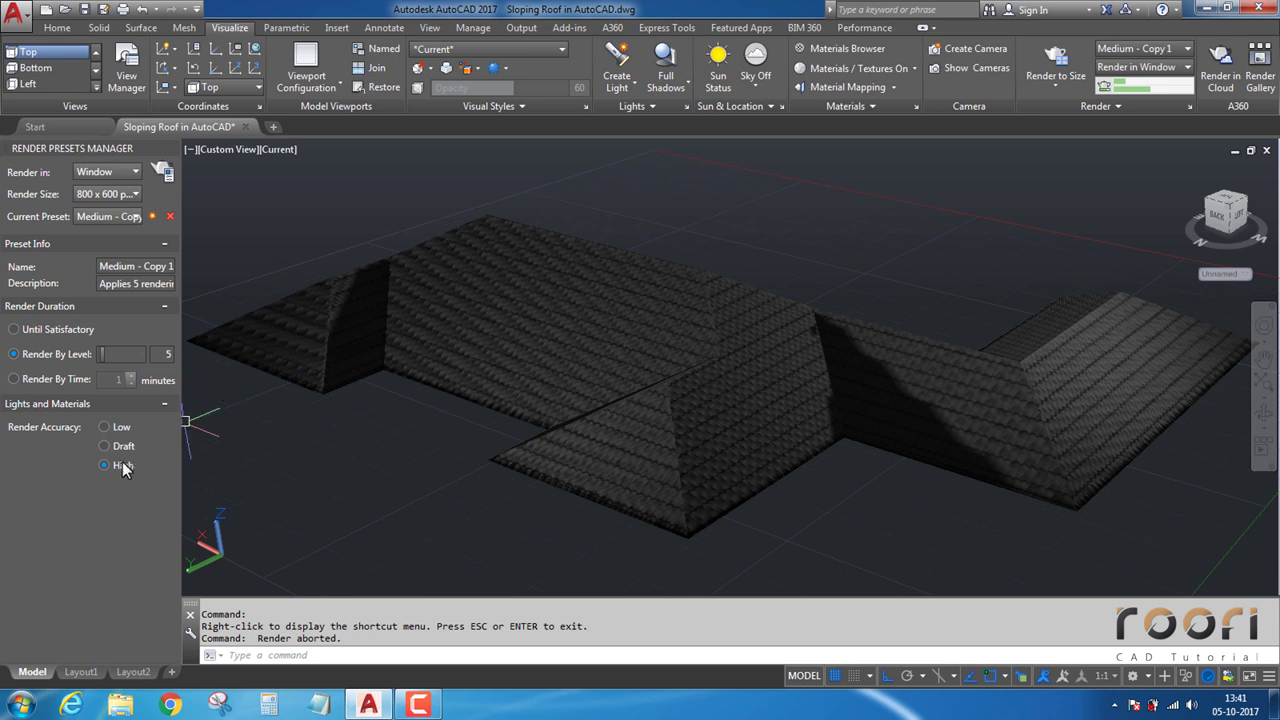
pyautogui.click(118, 452)
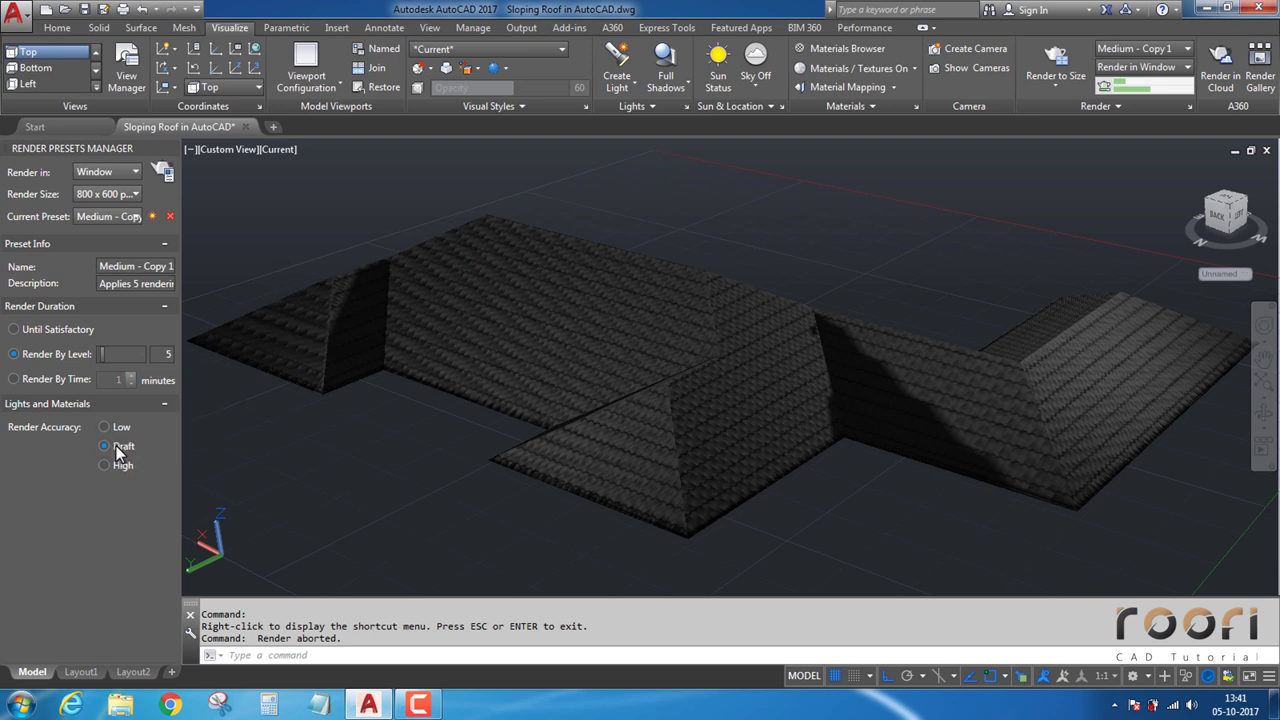
pyautogui.click(162, 172)
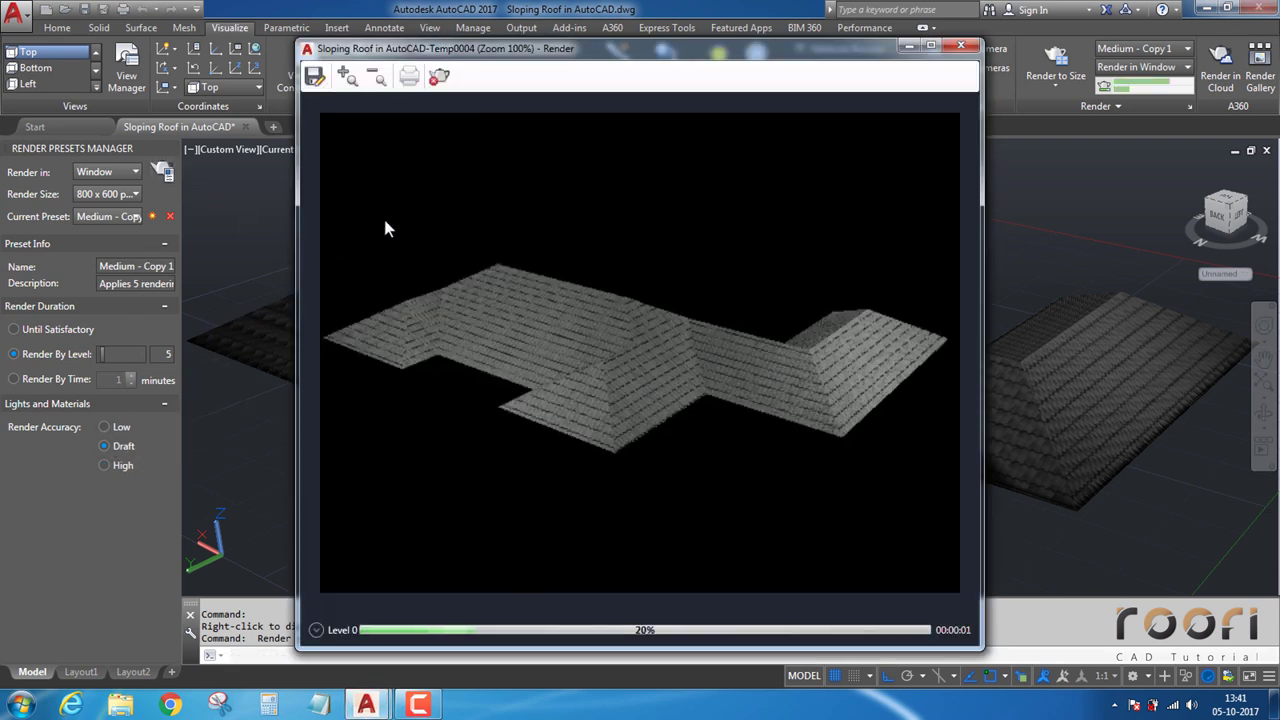